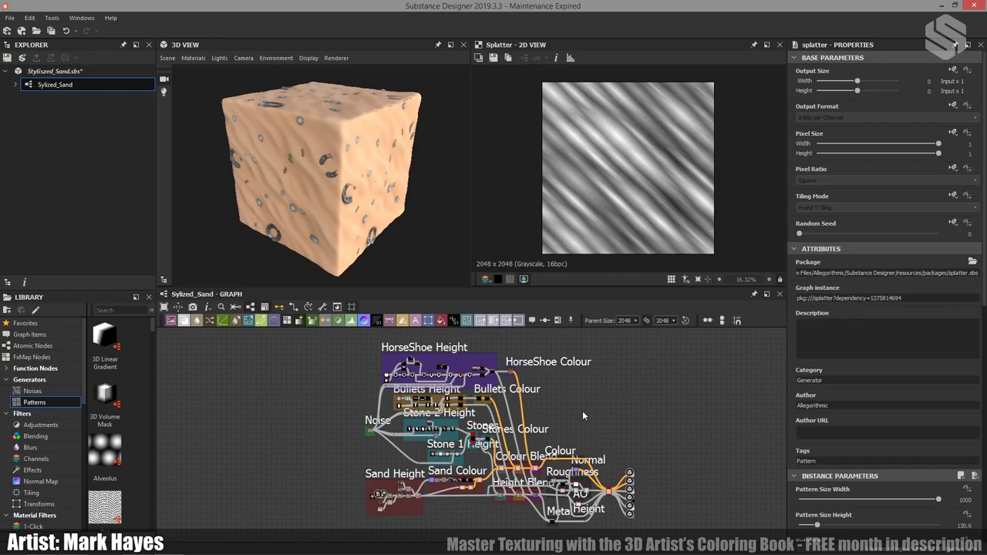
Examine the Polygon 2 and Splatter nodes at the start of the Sand Height chain, previewing the polygon shape
{"action": "scroll", "coordinate": [340, 499], "scroll_direction": "up", "scroll_amount": 5}
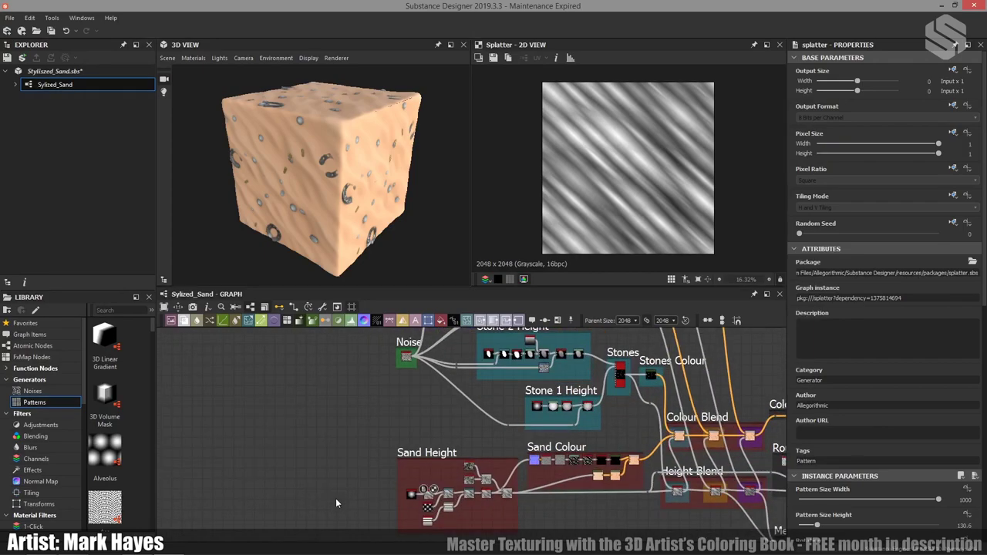
{"action": "middle_click_drag", "start_coordinate": [392, 508], "coordinate": [336, 442]}
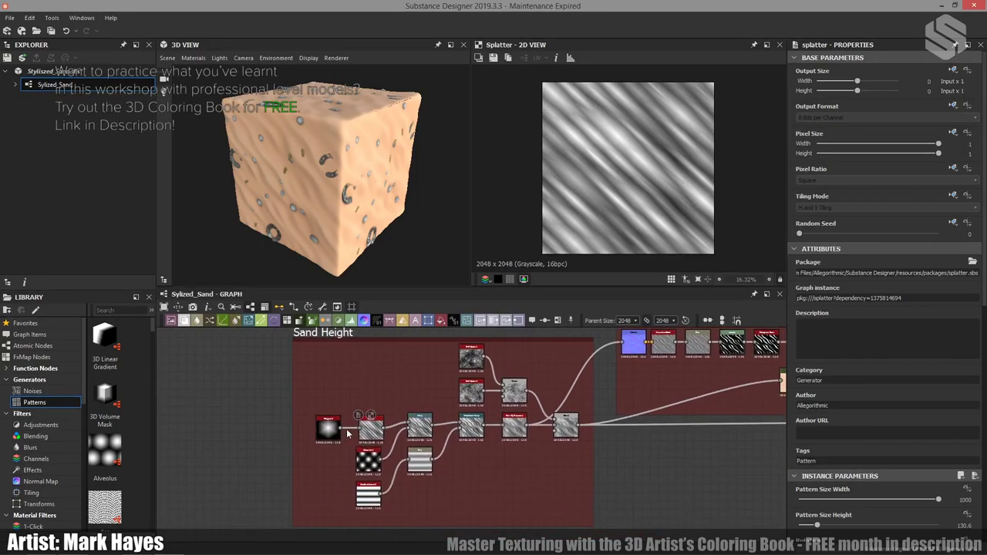
{"action": "scroll", "coordinate": [329, 442], "scroll_direction": "up", "scroll_amount": 2}
{"action": "scroll", "coordinate": [331, 421], "scroll_direction": "up", "scroll_amount": 2}
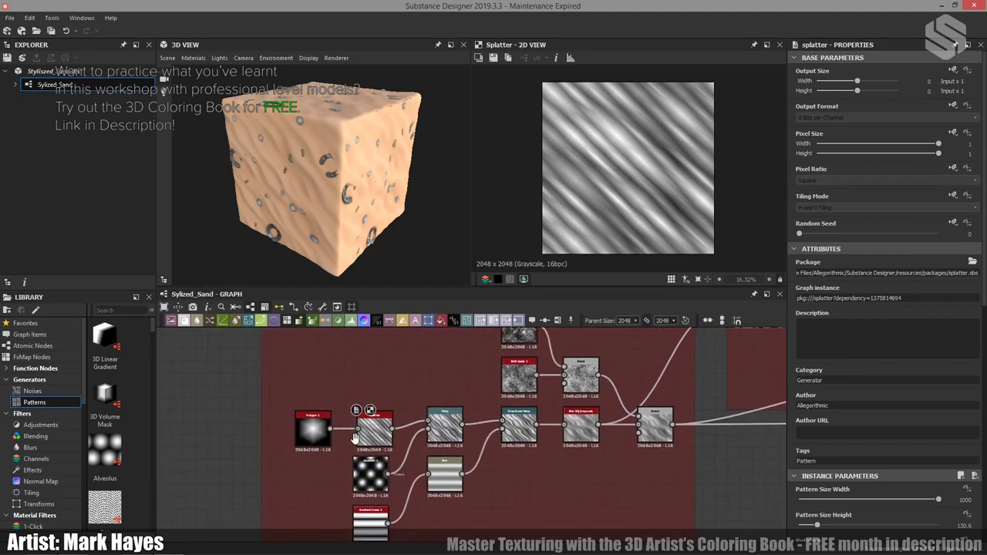
{"action": "left_click", "coordinate": [293, 393]}
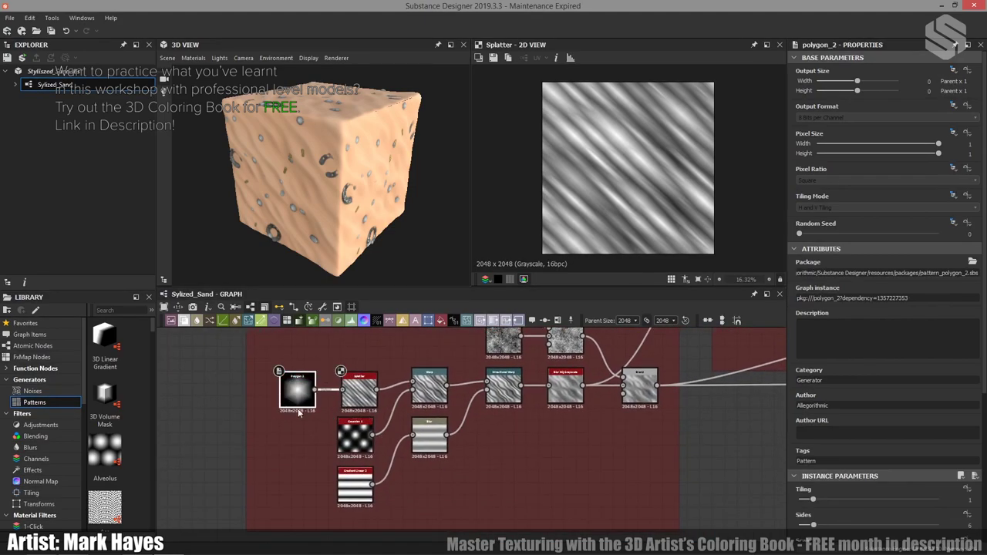
{"action": "left_click", "coordinate": [356, 393]}
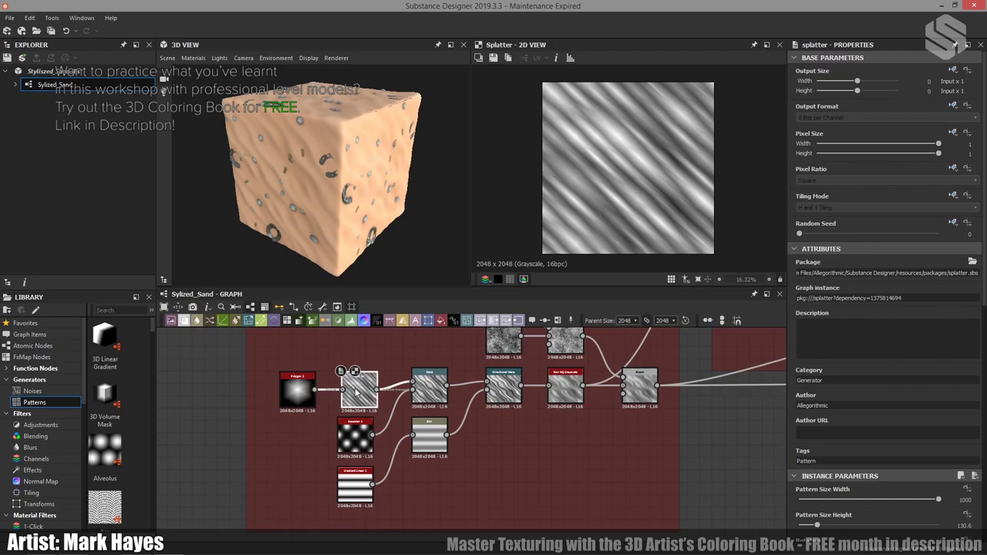
{"action": "left_click", "coordinate": [306, 394]}
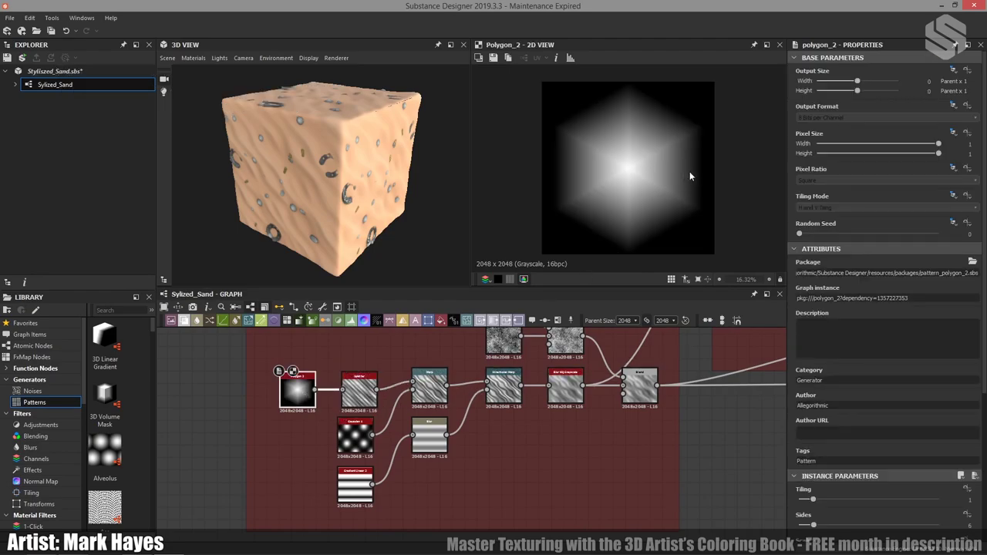
Try a pattern size width of 172.79 on the Splatter node, then undo the change
{"action": "left_click", "coordinate": [360, 395]}
{"action": "scroll", "coordinate": [879, 396], "scroll_direction": "down", "scroll_amount": 4}
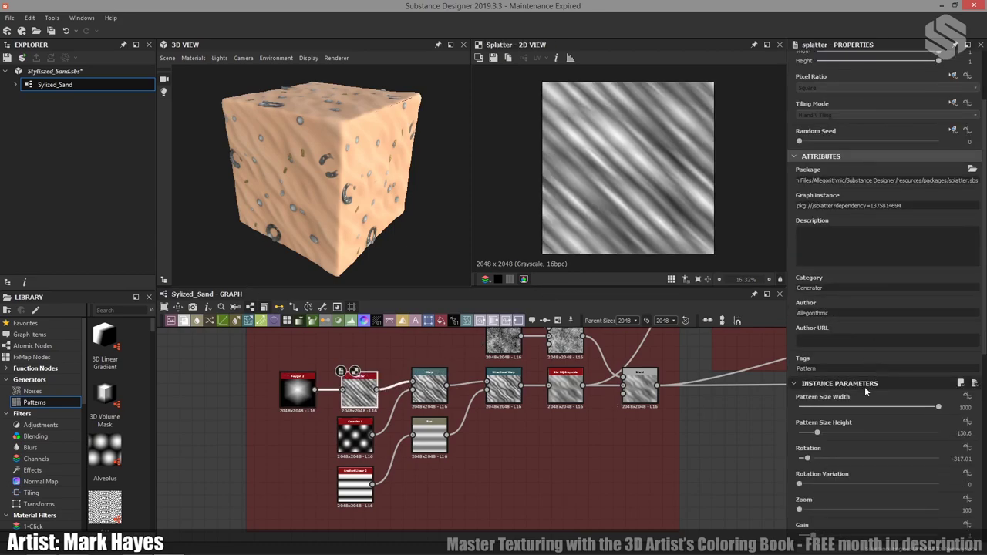
{"action": "scroll", "coordinate": [868, 389], "scroll_direction": "down", "scroll_amount": 2}
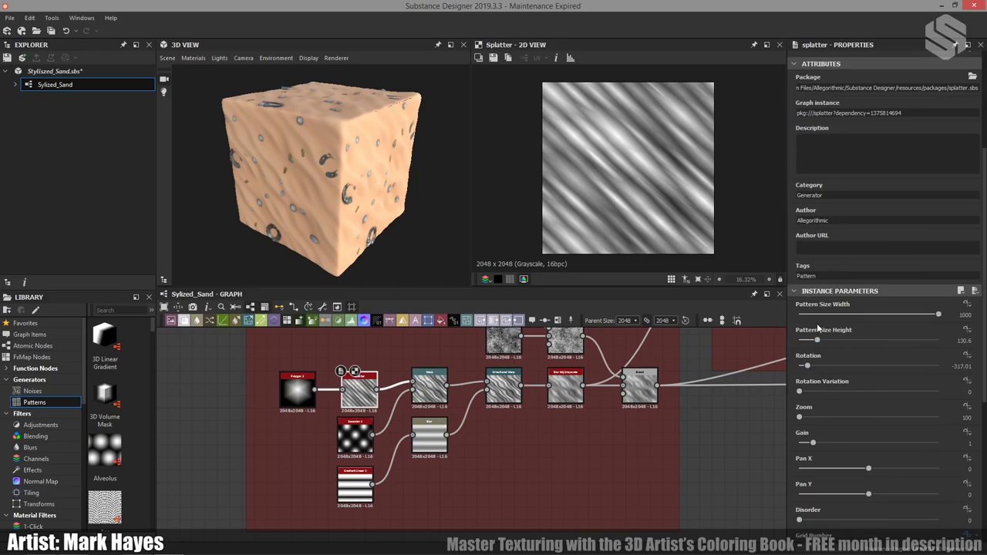
{"action": "left_click_drag", "start_coordinate": [936, 316], "coordinate": [824, 317]}
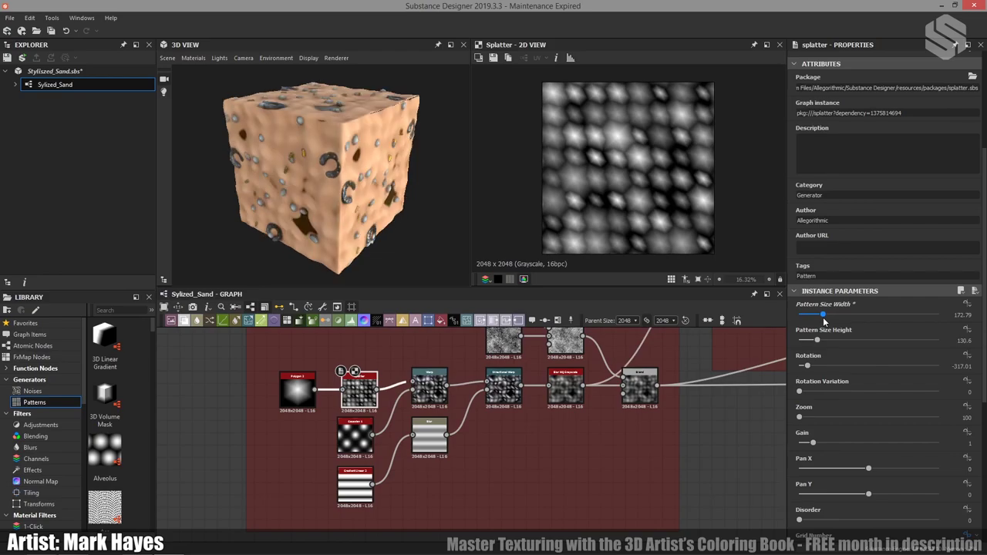
{"action": "key", "text": "ctrl+z"}
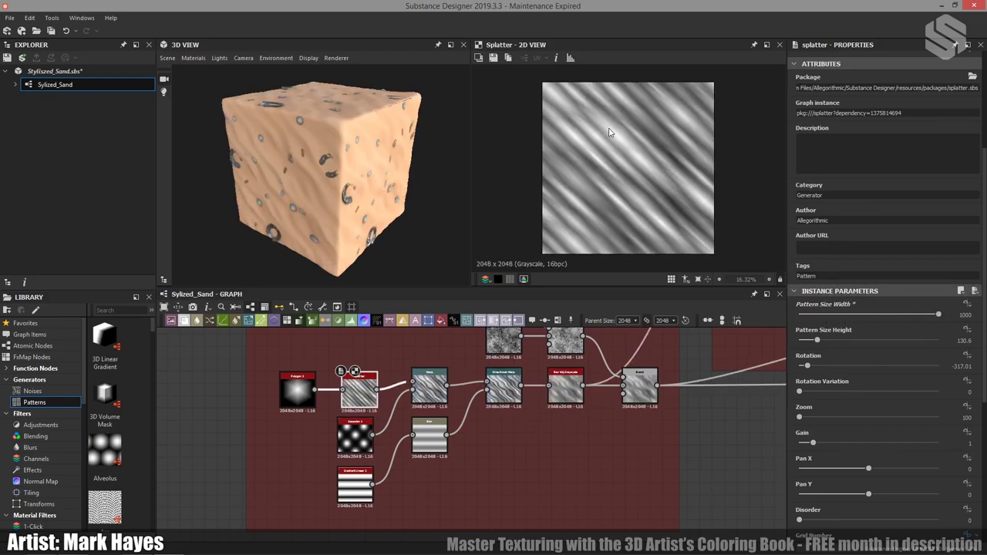
Try out the Splatter node's size variation and a luminance variation of 0, then restore them to 100 and 0.5
{"action": "scroll", "coordinate": [844, 333], "scroll_direction": "down", "scroll_amount": 2}
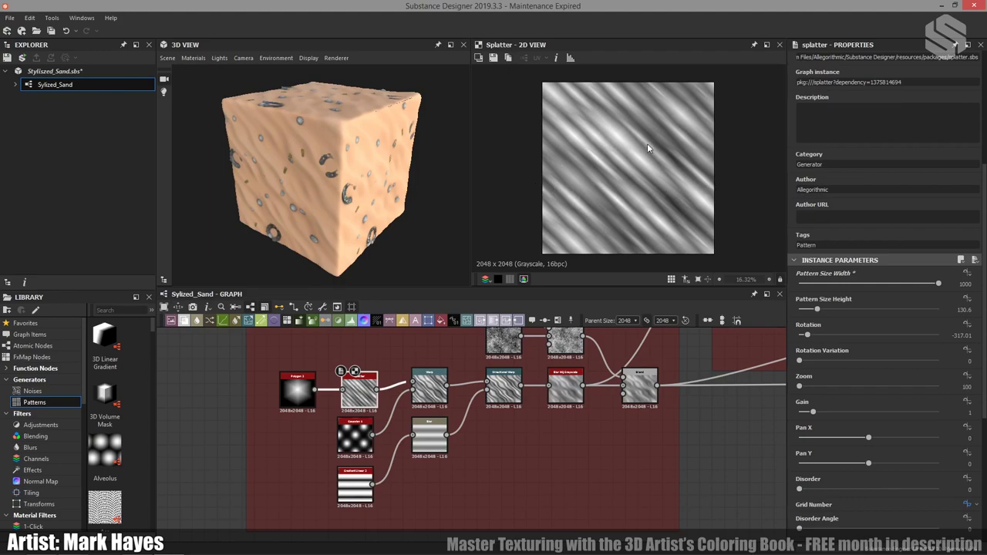
{"action": "mouse_move", "coordinate": [382, 180]}
{"action": "left_mouse_down"}
{"action": "mouse_move", "coordinate": [390, 191]}
{"action": "mouse_move", "coordinate": [377, 188]}
{"action": "left_mouse_up"}
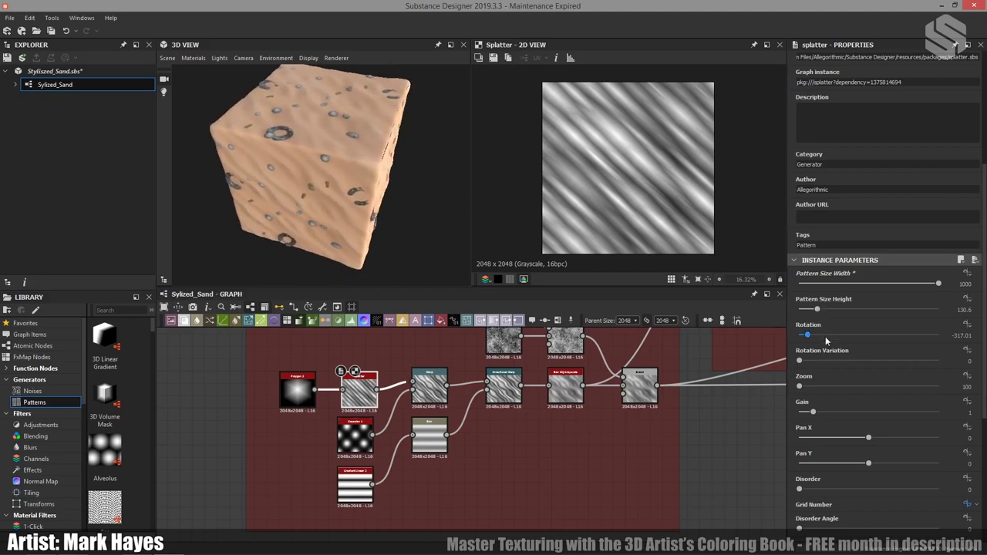
{"action": "scroll", "coordinate": [826, 336], "scroll_direction": "down", "scroll_amount": 2}
{"action": "scroll", "coordinate": [826, 350], "scroll_direction": "down", "scroll_amount": 3}
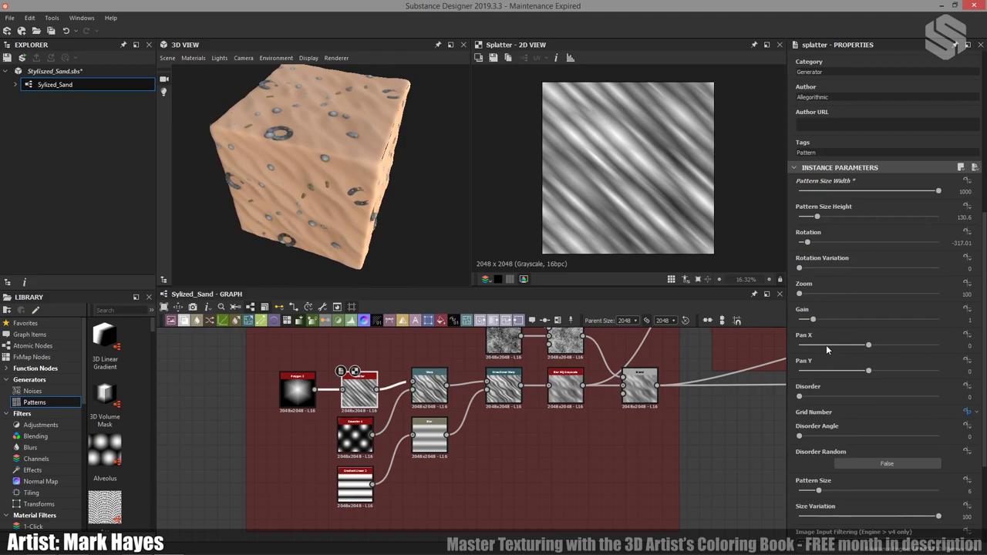
{"action": "scroll", "coordinate": [851, 345], "scroll_direction": "down", "scroll_amount": 3}
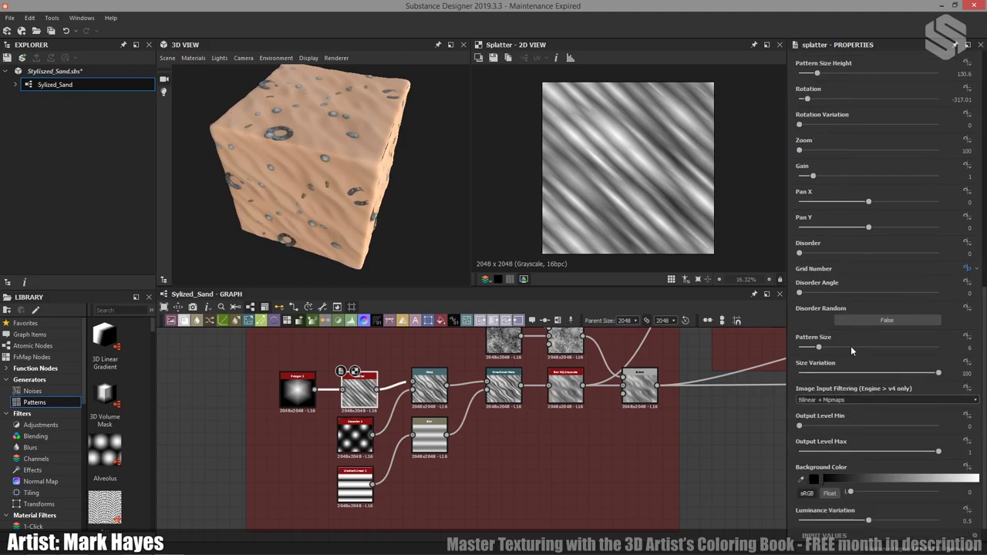
{"action": "mouse_move", "coordinate": [938, 374]}
{"action": "left_mouse_down"}
{"action": "mouse_move", "coordinate": [792, 373]}
{"action": "mouse_move", "coordinate": [934, 369]}
{"action": "left_mouse_up"}
{"action": "left_click_drag", "start_coordinate": [869, 522], "coordinate": [798, 523]}
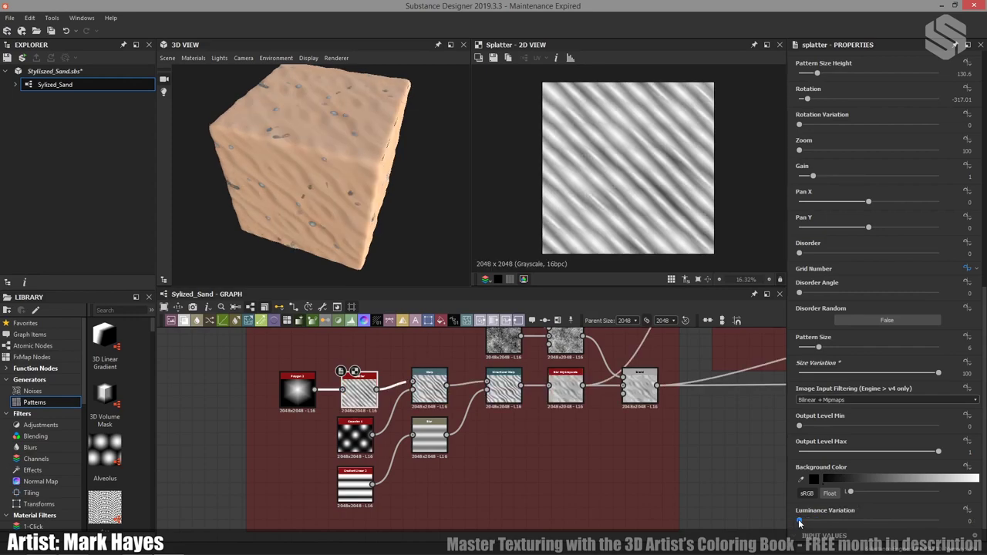
{"action": "left_click_drag", "start_coordinate": [409, 262], "coordinate": [456, 263]}
{"action": "left_click_drag", "start_coordinate": [800, 522], "coordinate": [869, 529]}
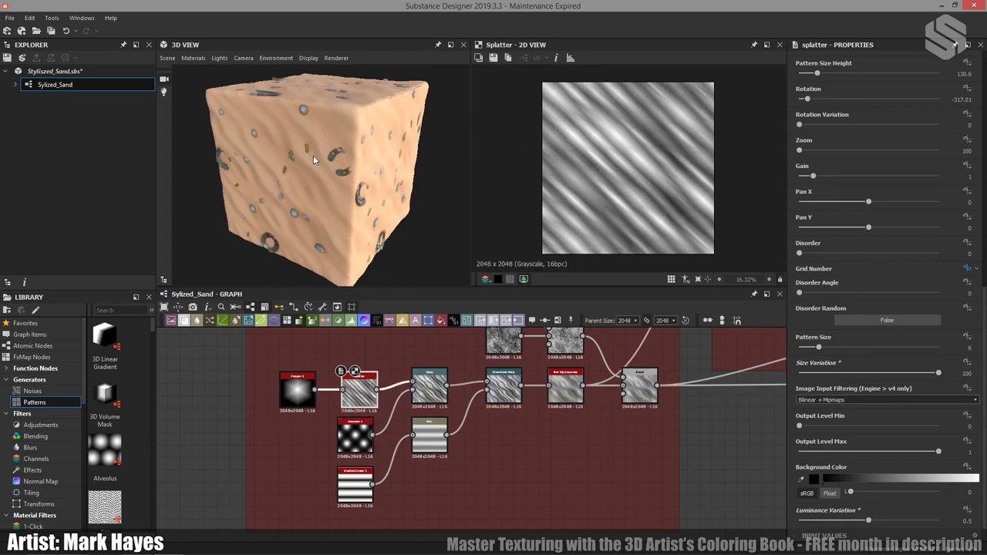
Compare the Warp node's output with its Gaussian 1 input and the sand waves on the 3D cube
{"action": "left_click_drag", "start_coordinate": [334, 100], "coordinate": [378, 231]}
{"action": "middle_click_drag", "start_coordinate": [395, 426], "coordinate": [491, 410]}
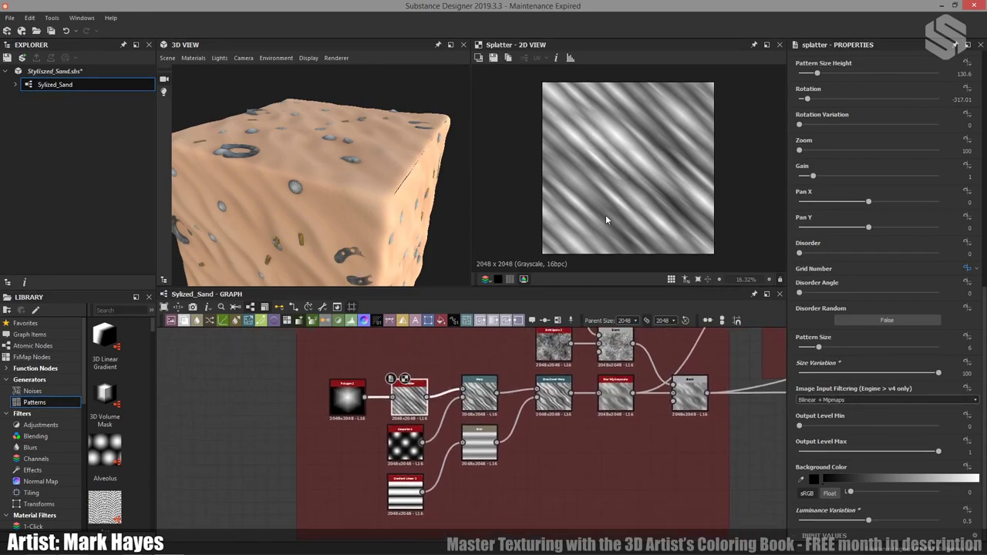
{"action": "left_click", "coordinate": [478, 395]}
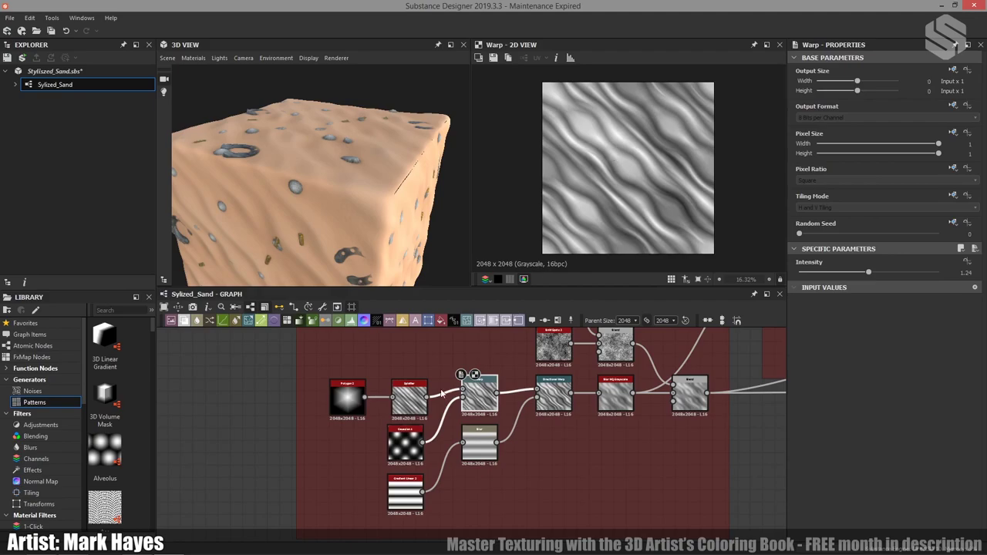
{"action": "left_click", "coordinate": [405, 455]}
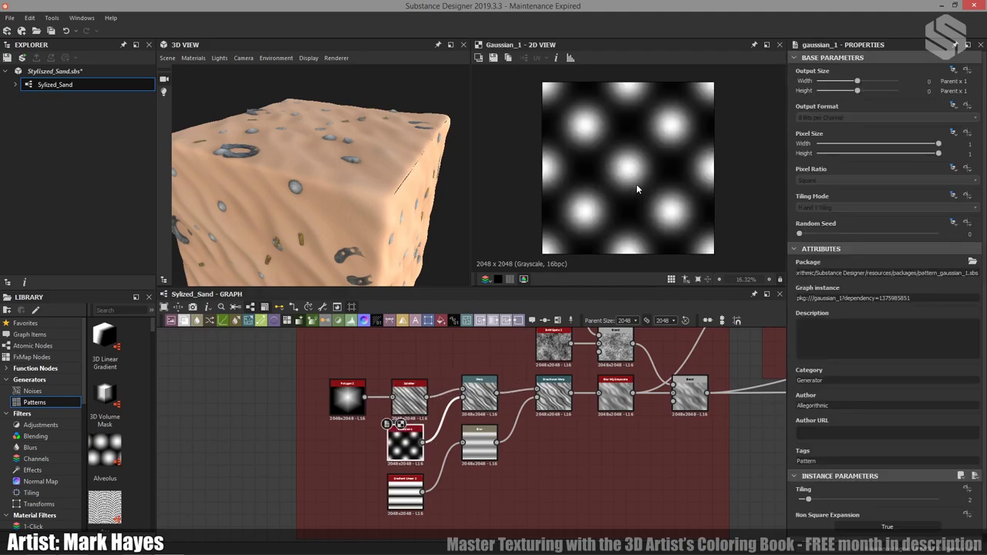
{"action": "left_click", "coordinate": [476, 395]}
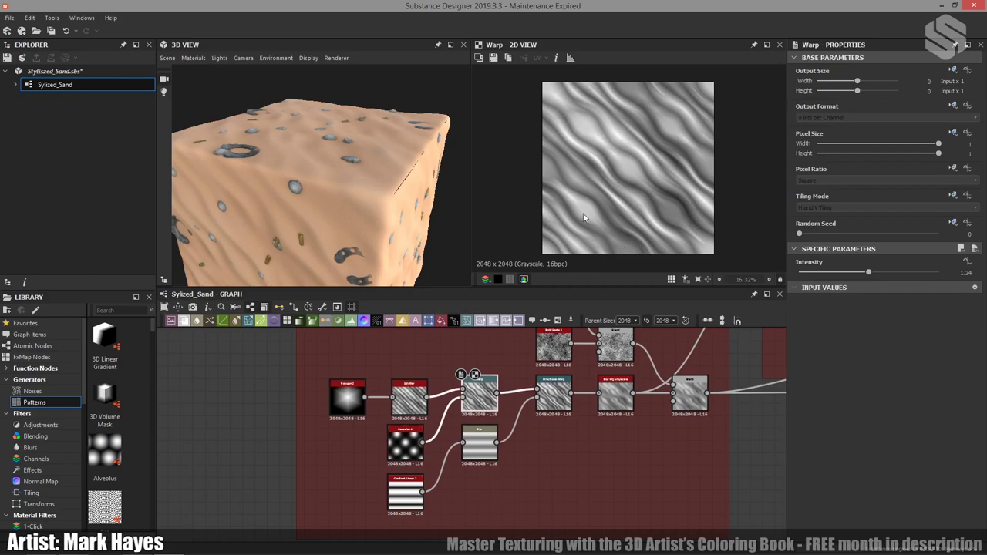
{"action": "left_click", "coordinate": [405, 443]}
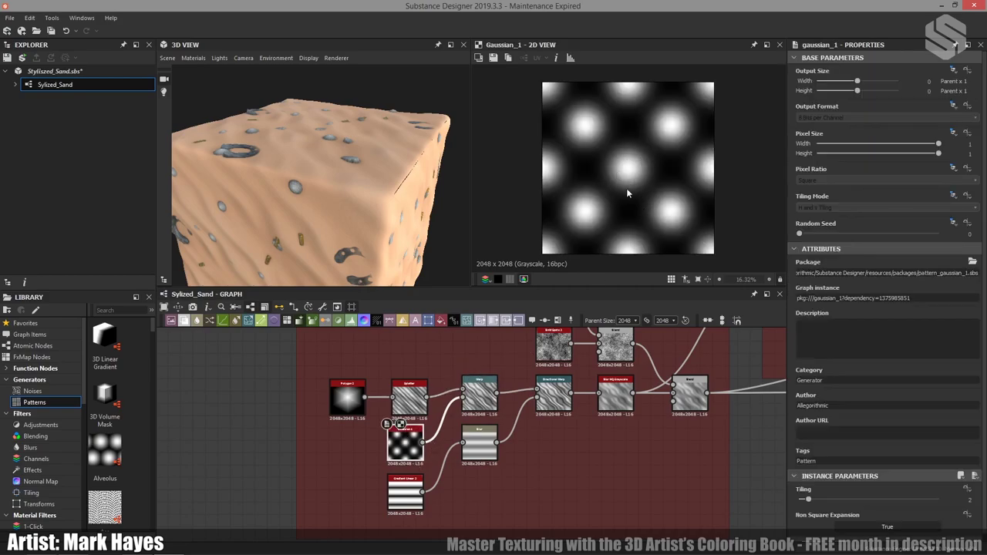
{"action": "left_click", "coordinate": [479, 395]}
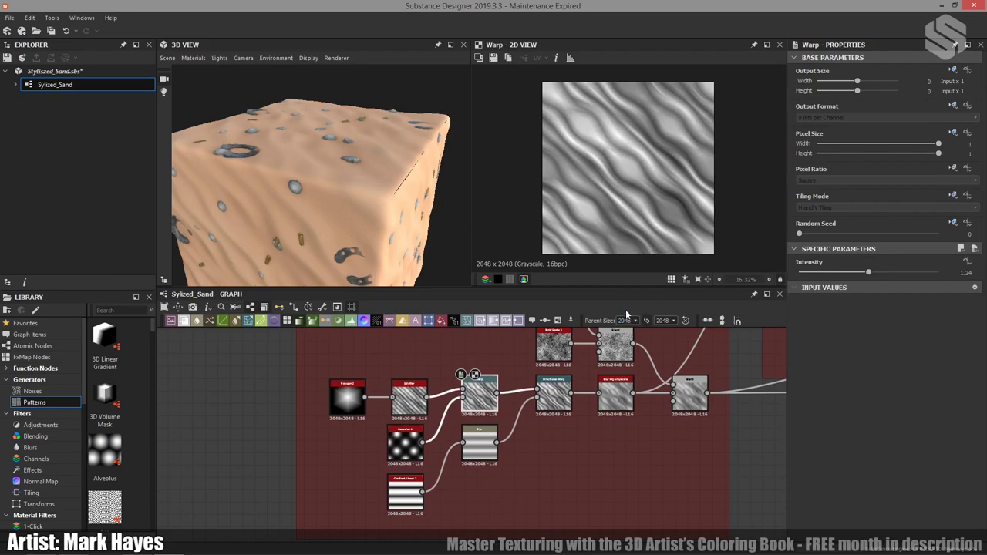
{"action": "left_click_drag", "start_coordinate": [388, 202], "coordinate": [295, 109]}
{"action": "left_click_drag", "start_coordinate": [344, 279], "coordinate": [401, 179]}
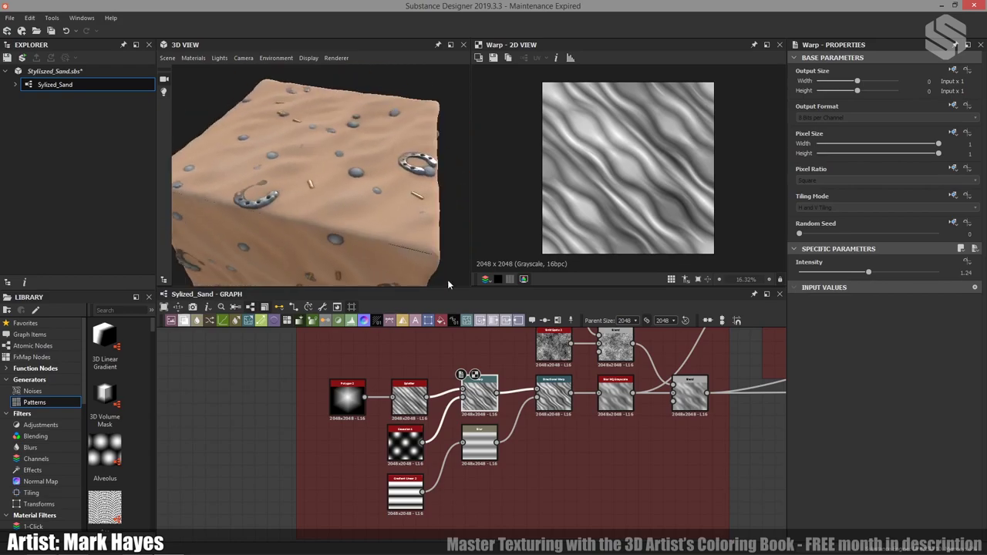
Preview the Directional Warp node and the Gradient Linear 2 and Blur nodes that drive it
{"action": "double_click", "coordinate": [551, 400]}
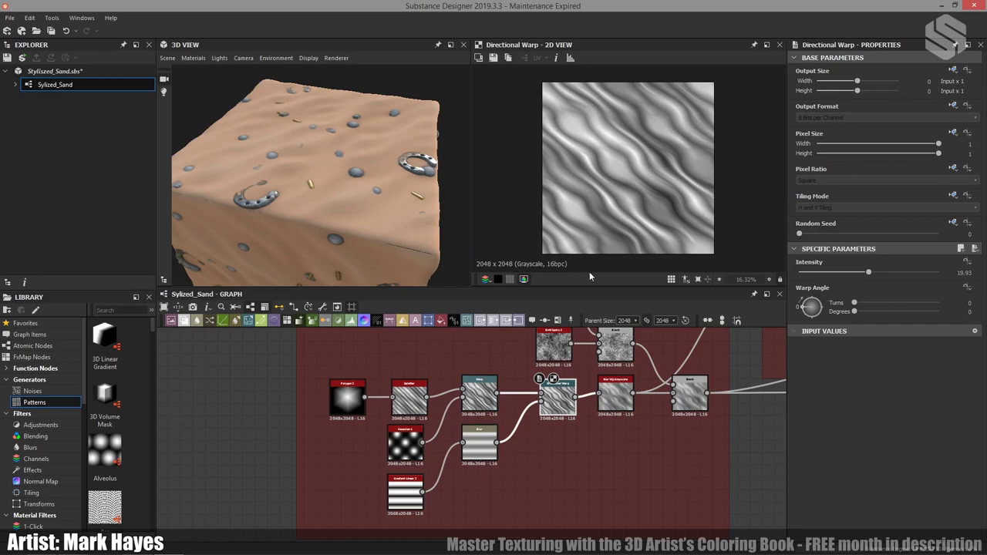
{"action": "left_click", "coordinate": [398, 496]}
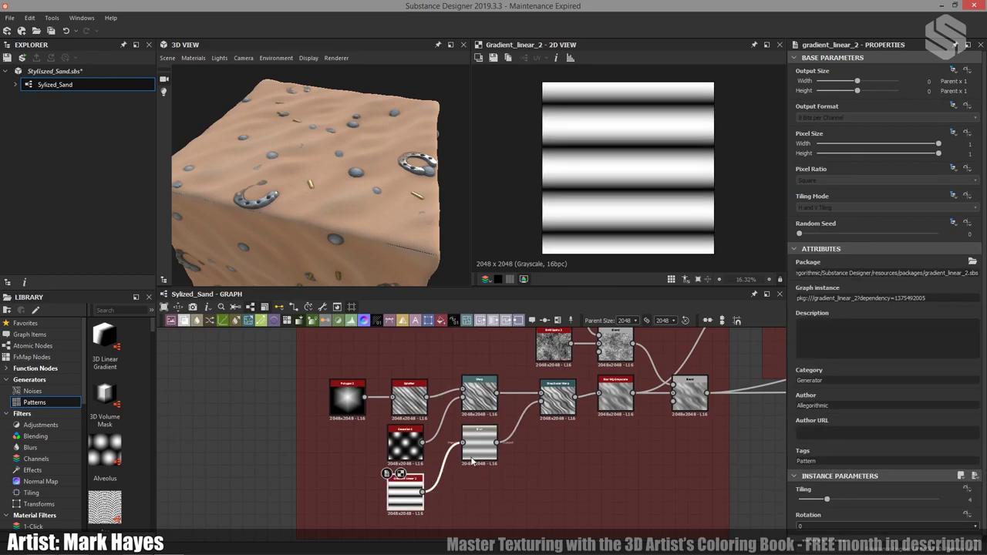
{"action": "scroll", "coordinate": [876, 432], "scroll_direction": "down", "scroll_amount": 1}
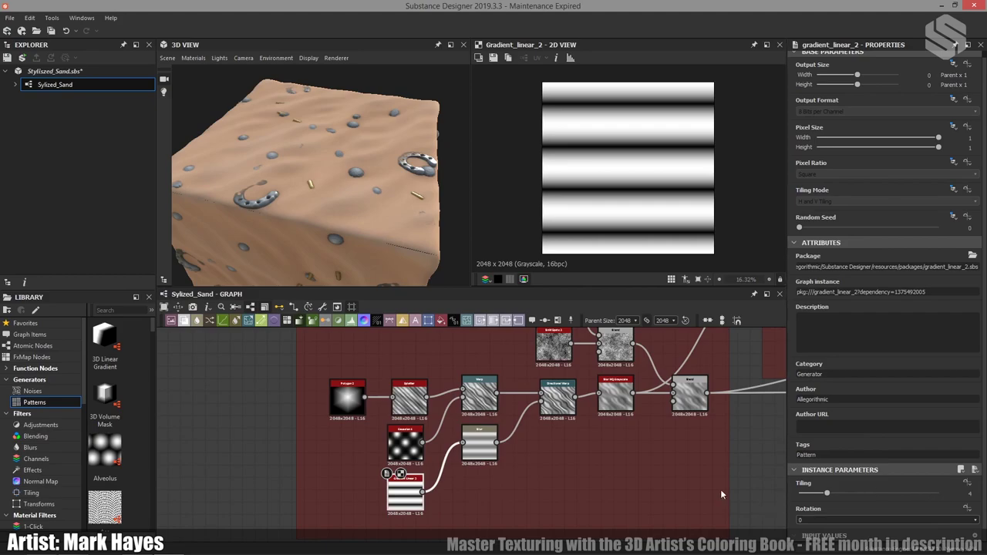
{"action": "left_click", "coordinate": [481, 443]}
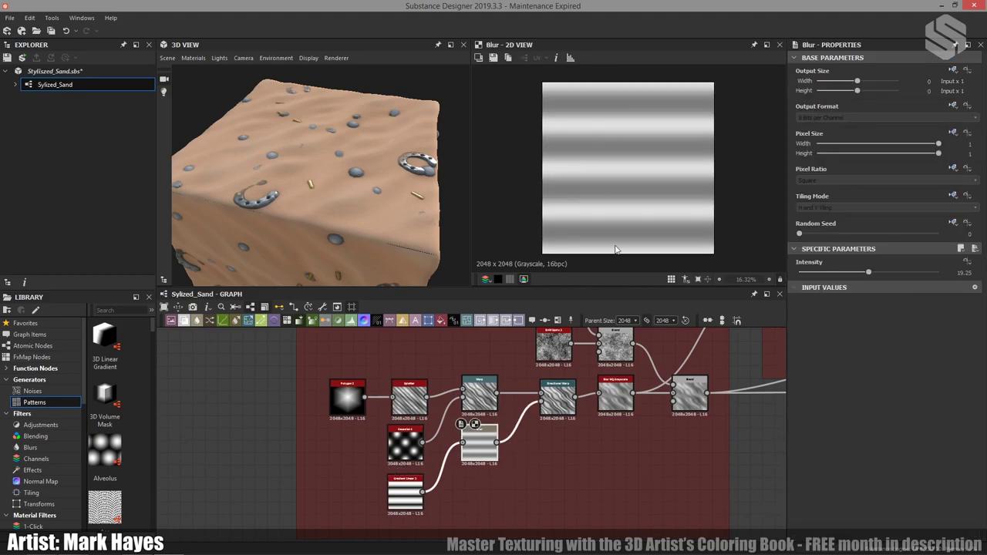
Try out the Directional Warp's intensity, return it to 19.93, and check the sand waves on the 3D cube
{"action": "left_click", "coordinate": [555, 395]}
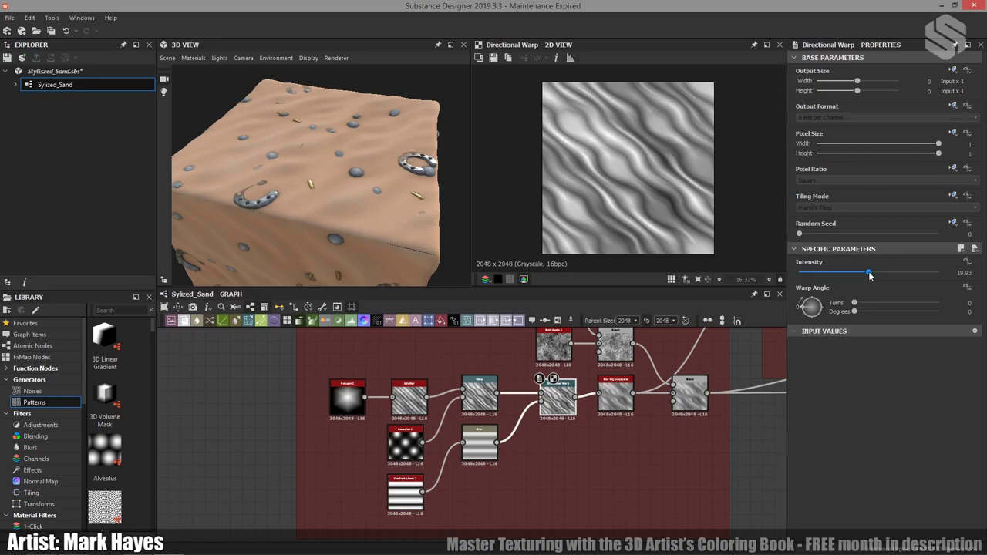
{"action": "mouse_move", "coordinate": [868, 274]}
{"action": "left_mouse_down"}
{"action": "mouse_move", "coordinate": [797, 274]}
{"action": "mouse_move", "coordinate": [869, 273]}
{"action": "left_mouse_up"}
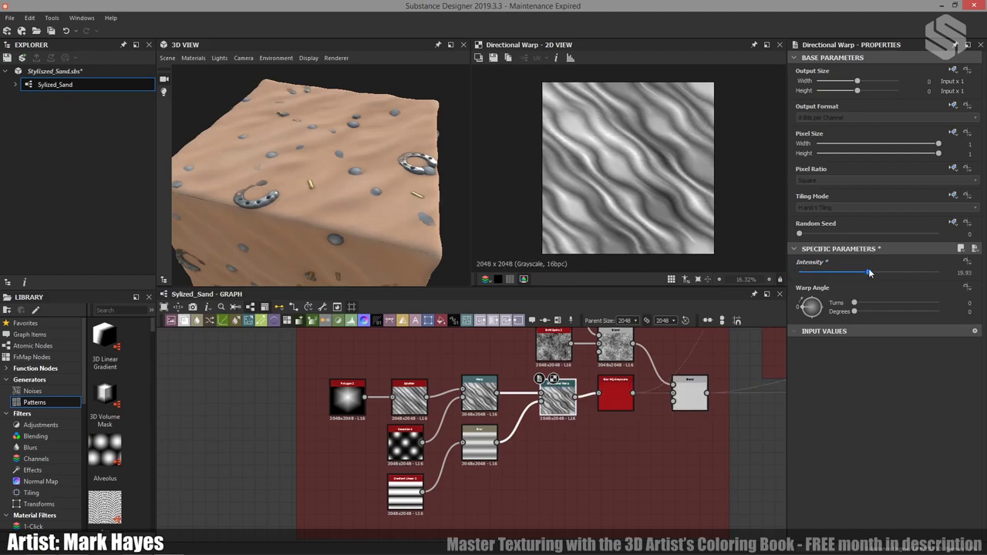
{"action": "mouse_move", "coordinate": [423, 213]}
{"action": "left_mouse_down", "text": "alt"}
{"action": "mouse_move", "coordinate": [361, 216]}
{"action": "mouse_move", "coordinate": [361, 260]}
{"action": "mouse_move", "coordinate": [322, 202]}
{"action": "mouse_move", "coordinate": [394, 221]}
{"action": "mouse_move", "coordinate": [283, 221]}
{"action": "mouse_move", "coordinate": [337, 221]}
{"action": "mouse_move", "coordinate": [283, 208]}
{"action": "mouse_move", "coordinate": [410, 194]}
{"action": "mouse_move", "coordinate": [416, 212]}
{"action": "left_mouse_up", "text": "alt"}
{"action": "scroll", "coordinate": [335, 199], "scroll_direction": "down", "scroll_amount": 3}
{"action": "scroll", "coordinate": [333, 203], "scroll_direction": "up", "scroll_amount": 2}
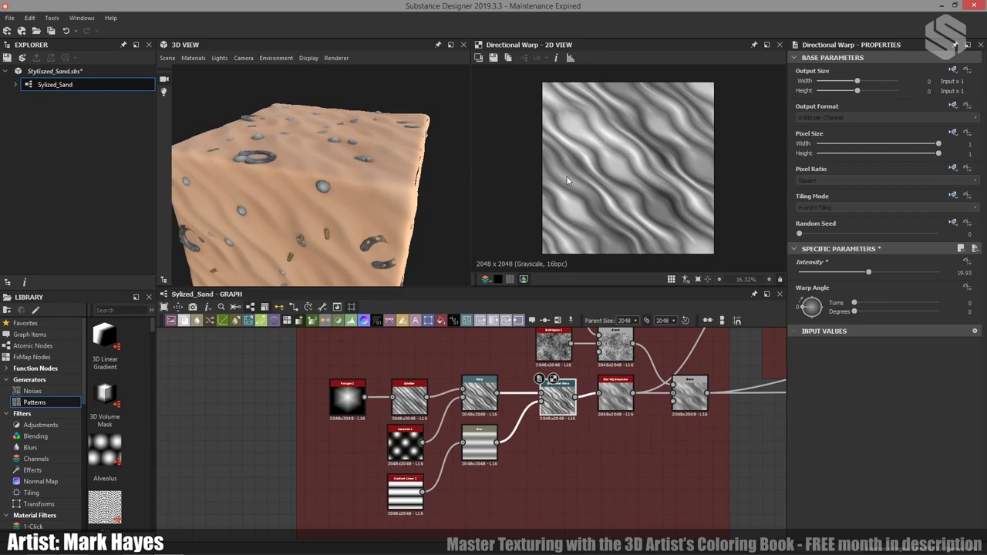
Examine the Blur HQ Grayscale node's output and the softened sand surface on the 3D cube up close
{"action": "double_click", "coordinate": [614, 382]}
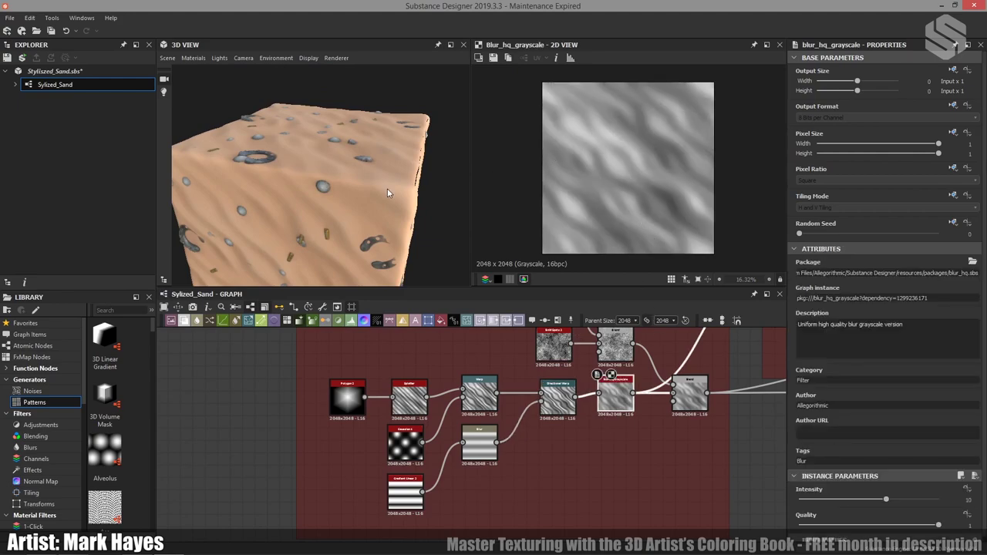
{"action": "mouse_move", "coordinate": [326, 187]}
{"action": "left_mouse_down"}
{"action": "mouse_move", "coordinate": [399, 187]}
{"action": "mouse_move", "coordinate": [322, 198]}
{"action": "left_mouse_up"}
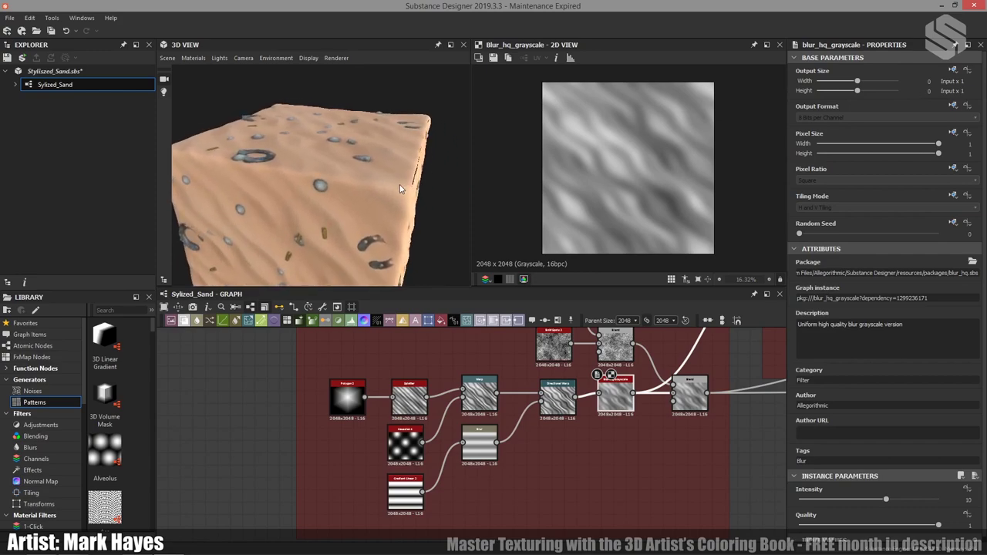
{"action": "left_click_drag", "start_coordinate": [393, 189], "coordinate": [364, 185]}
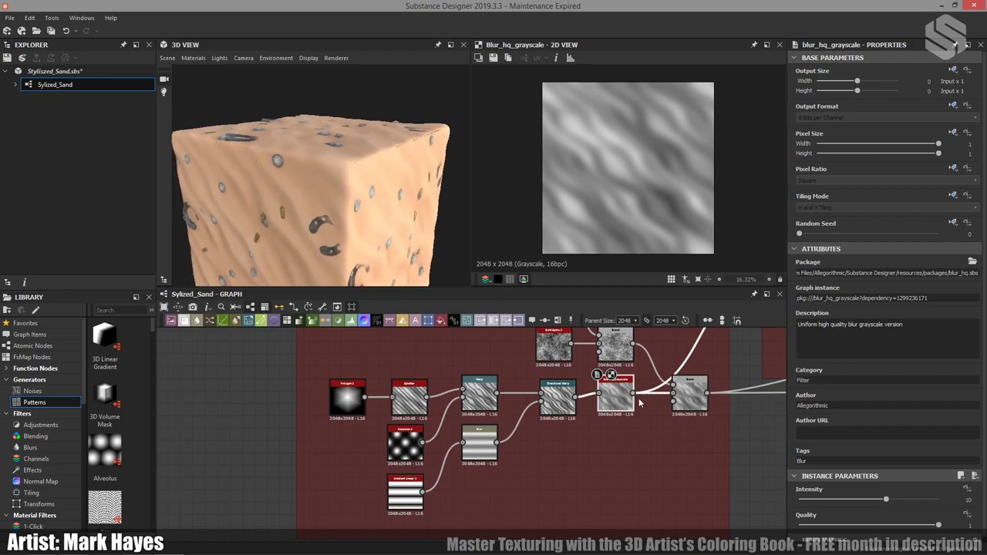
{"action": "middle_click_drag", "start_coordinate": [615, 396], "coordinate": [555, 469]}
{"action": "left_click_drag", "start_coordinate": [350, 218], "coordinate": [331, 247]}
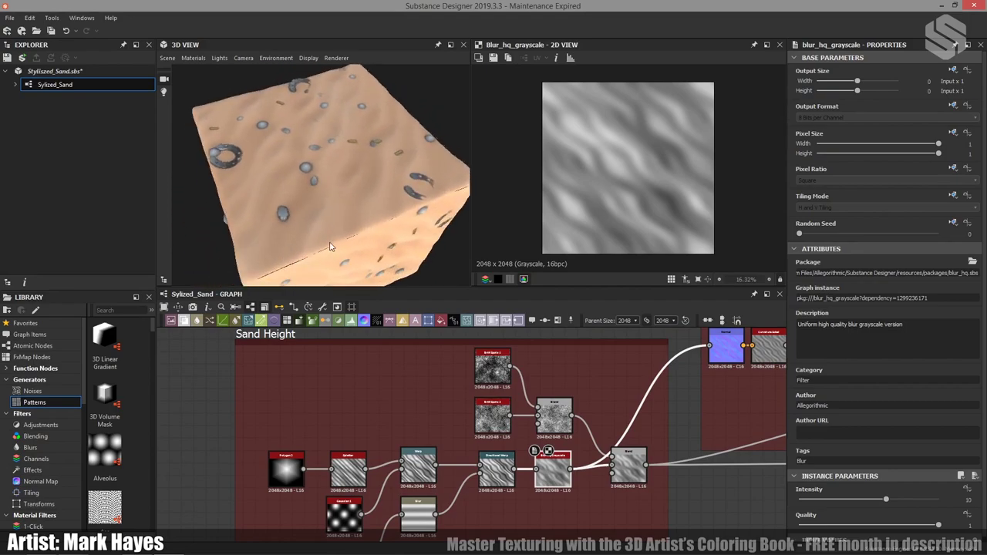
{"action": "scroll", "coordinate": [346, 225], "scroll_direction": "up", "scroll_amount": 5}
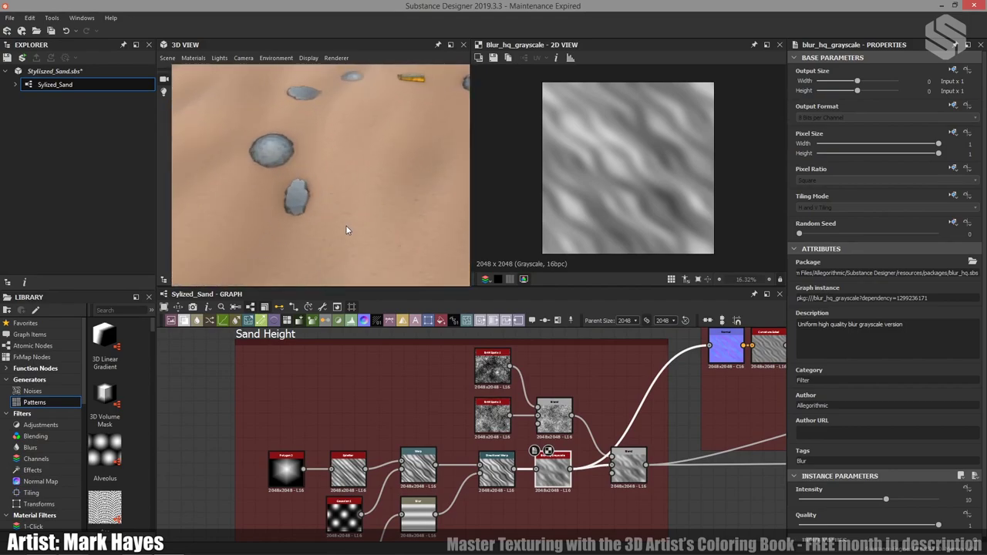
Preview the Blend node that combines the two noise nodes in the Sand Height frame and examine its grain up close
{"action": "scroll", "coordinate": [346, 227], "scroll_direction": "up", "scroll_amount": 6}
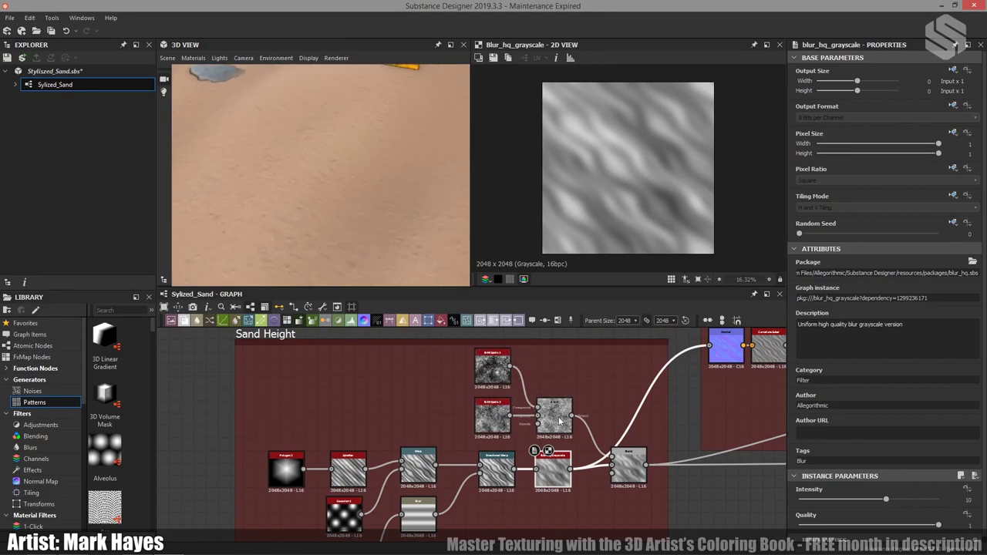
{"action": "left_click", "coordinate": [558, 422]}
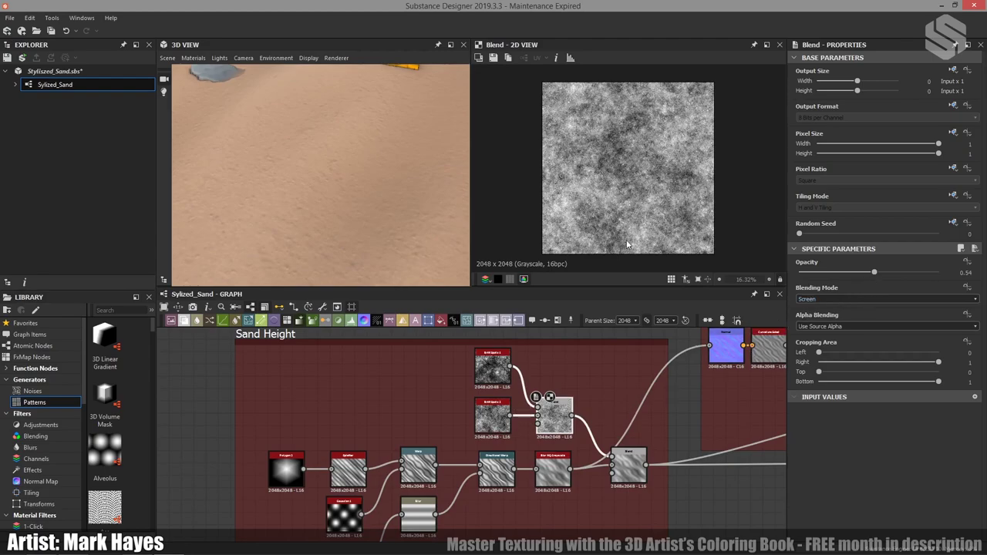
{"action": "scroll", "coordinate": [631, 171], "scroll_direction": "up", "scroll_amount": 4}
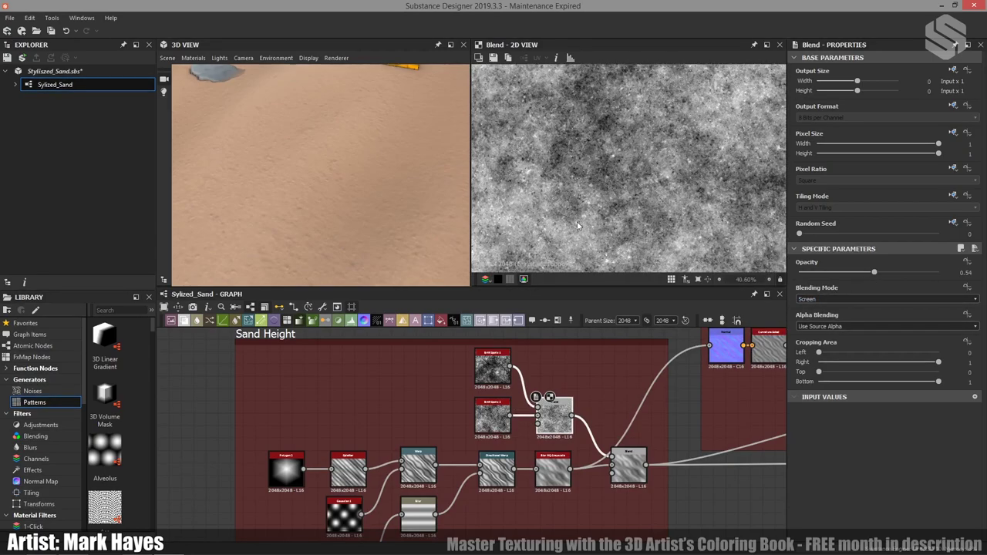
{"action": "scroll", "coordinate": [589, 198], "scroll_direction": "down", "scroll_amount": 4}
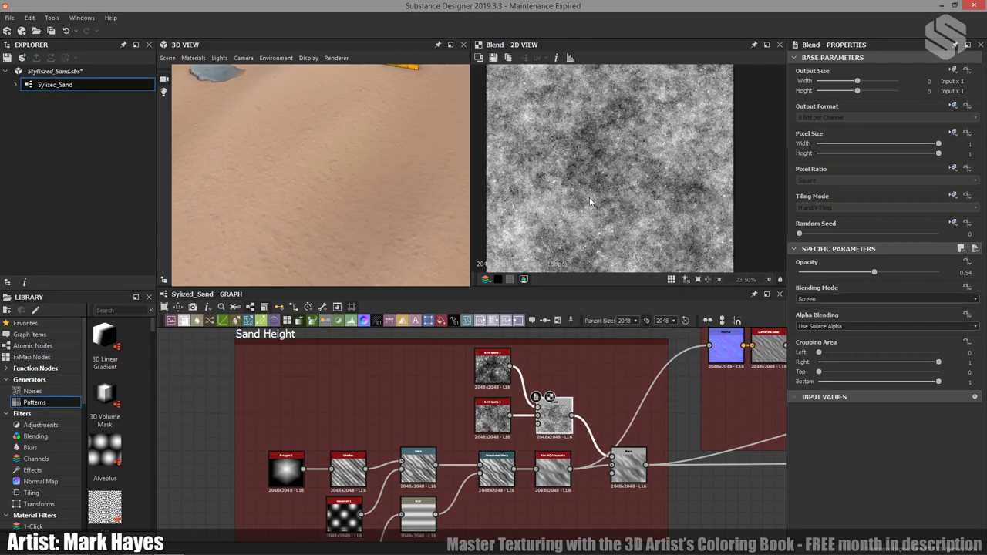
Preview the last Blend node of the Sand Height chain and inspect the fine sand grain in the 3D view
{"action": "left_click", "coordinate": [629, 470]}
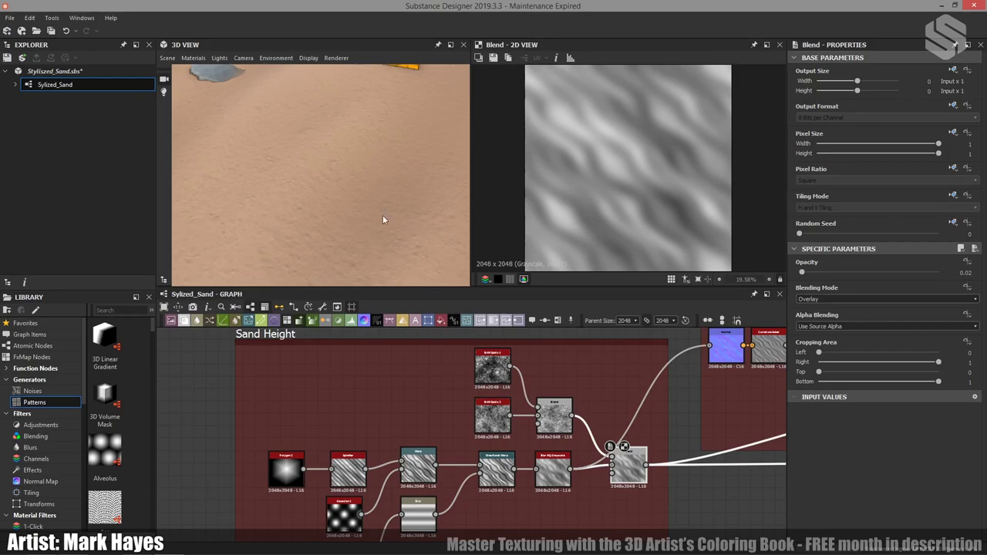
{"action": "scroll", "coordinate": [324, 189], "scroll_direction": "down", "scroll_amount": 5}
{"action": "mouse_move", "coordinate": [324, 189]}
{"action": "left_mouse_down", "text": "alt"}
{"action": "mouse_move", "coordinate": [350, 182]}
{"action": "mouse_move", "coordinate": [323, 174]}
{"action": "left_mouse_up", "text": "alt"}
{"action": "scroll", "coordinate": [324, 179], "scroll_direction": "up", "scroll_amount": 2}
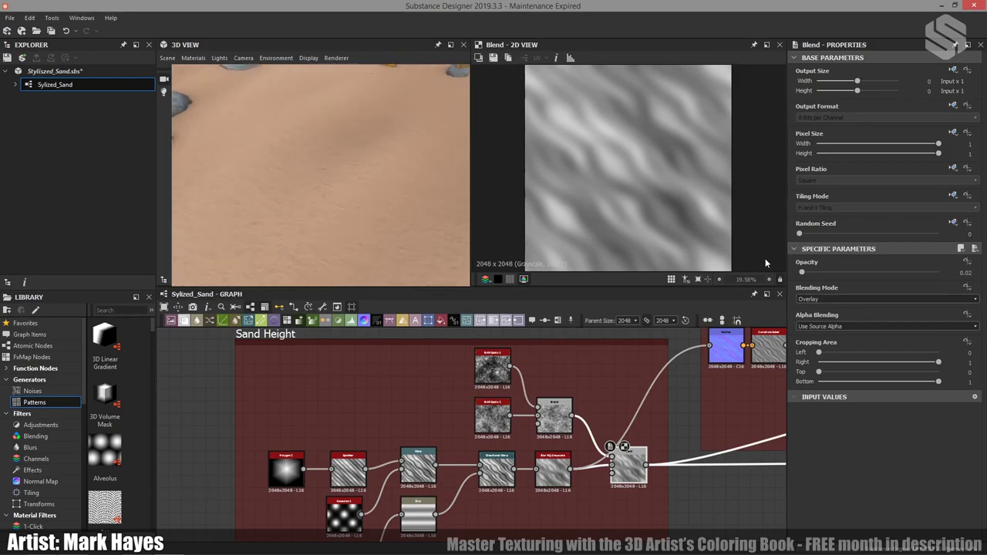
Try out the last Sand Height Blend's opacity up to 0.07, return it to 0.02, and compare the sand grain in 3D
{"action": "left_click_drag", "start_coordinate": [803, 276], "coordinate": [777, 278]}
{"action": "left_click_drag", "start_coordinate": [805, 274], "coordinate": [811, 275]}
{"action": "scroll", "coordinate": [330, 164], "scroll_direction": "down", "scroll_amount": 6}
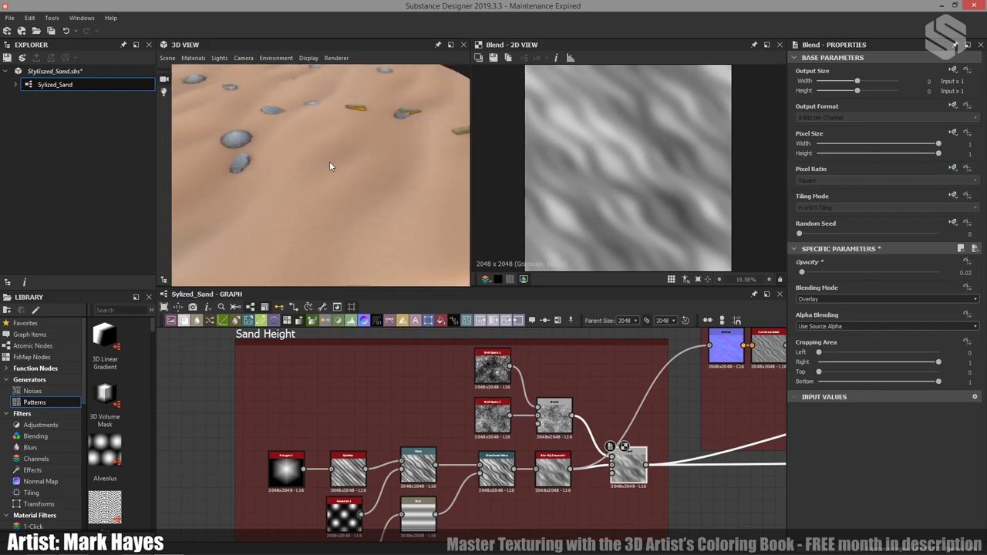
{"action": "left_click_drag", "start_coordinate": [318, 214], "coordinate": [389, 197]}
{"action": "mouse_move", "coordinate": [802, 272]}
{"action": "left_mouse_down"}
{"action": "mouse_move", "coordinate": [835, 276]}
{"action": "mouse_move", "coordinate": [808, 276]}
{"action": "left_mouse_up"}
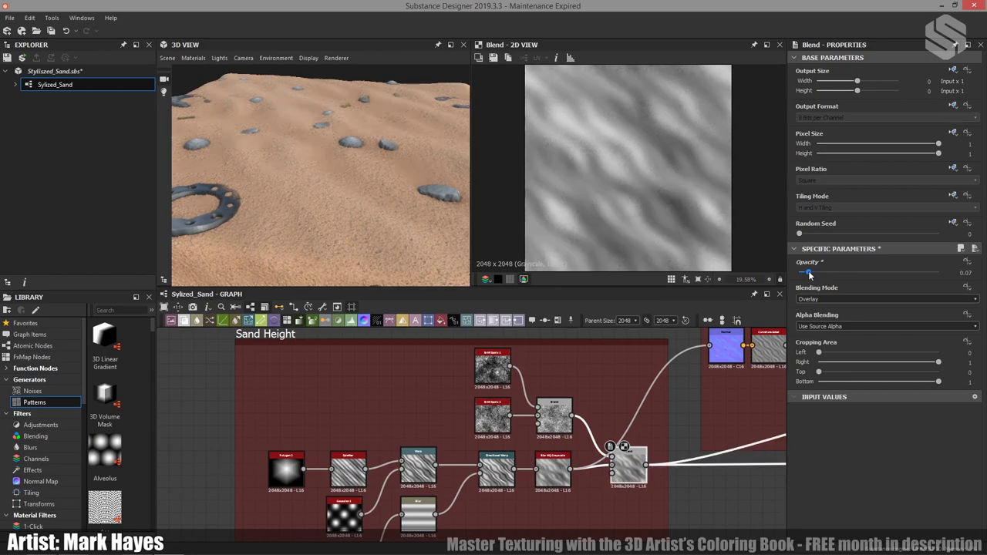
{"action": "left_click_drag", "start_coordinate": [373, 222], "coordinate": [344, 210]}
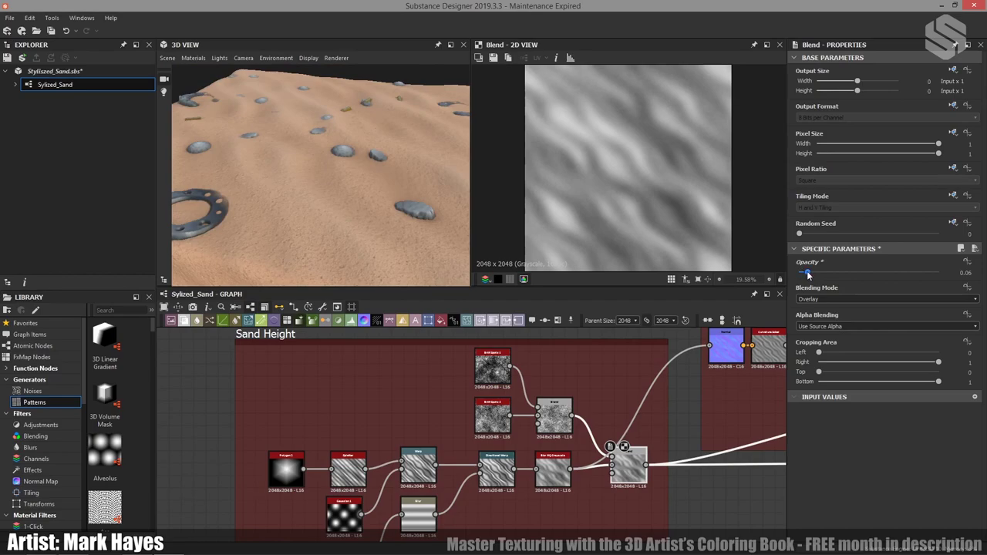
{"action": "left_click_drag", "start_coordinate": [807, 275], "coordinate": [803, 275]}
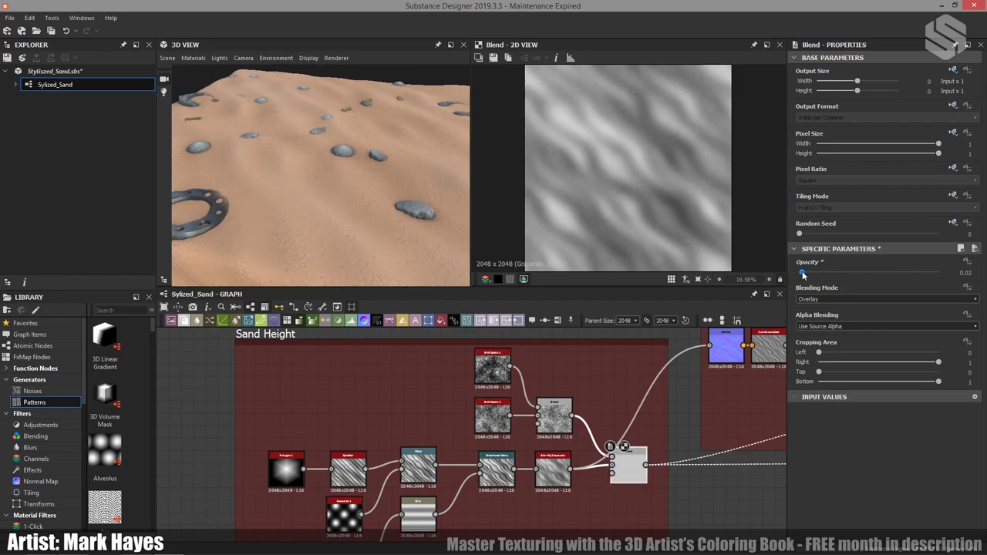
{"action": "left_click_drag", "start_coordinate": [398, 197], "coordinate": [376, 210]}
{"action": "left_click_drag", "start_coordinate": [292, 215], "coordinate": [337, 204]}
{"action": "scroll", "coordinate": [358, 209], "scroll_direction": "down", "scroll_amount": 5}
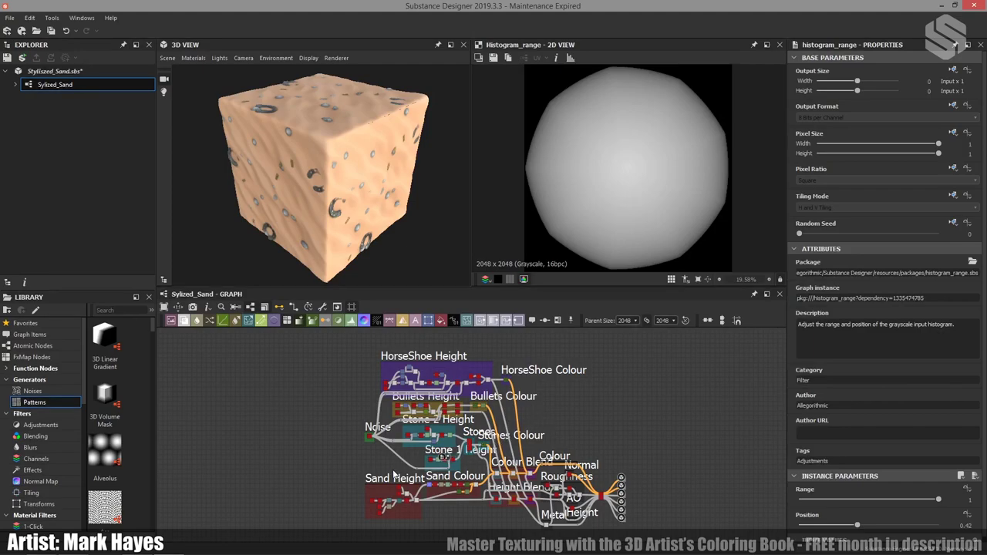
Preview the Perlin Noise node in the Noise frame that feeds the stone and bullet height chains
{"action": "scroll", "coordinate": [394, 474], "scroll_direction": "up", "scroll_amount": 2}
{"action": "scroll", "coordinate": [393, 467], "scroll_direction": "up", "scroll_amount": 2}
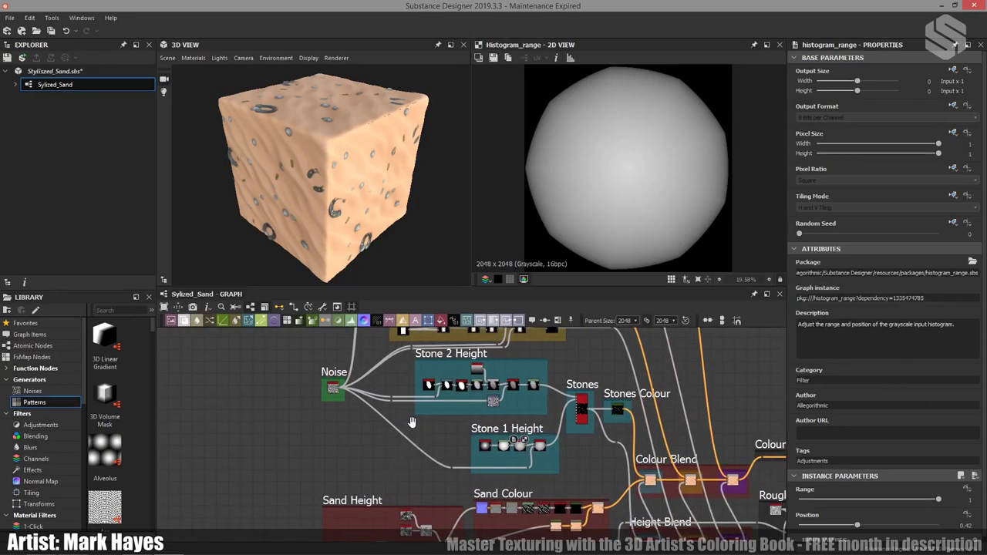
{"action": "scroll", "coordinate": [408, 436], "scroll_direction": "up", "scroll_amount": 1}
{"action": "middle_click_drag", "start_coordinate": [407, 436], "coordinate": [410, 458]}
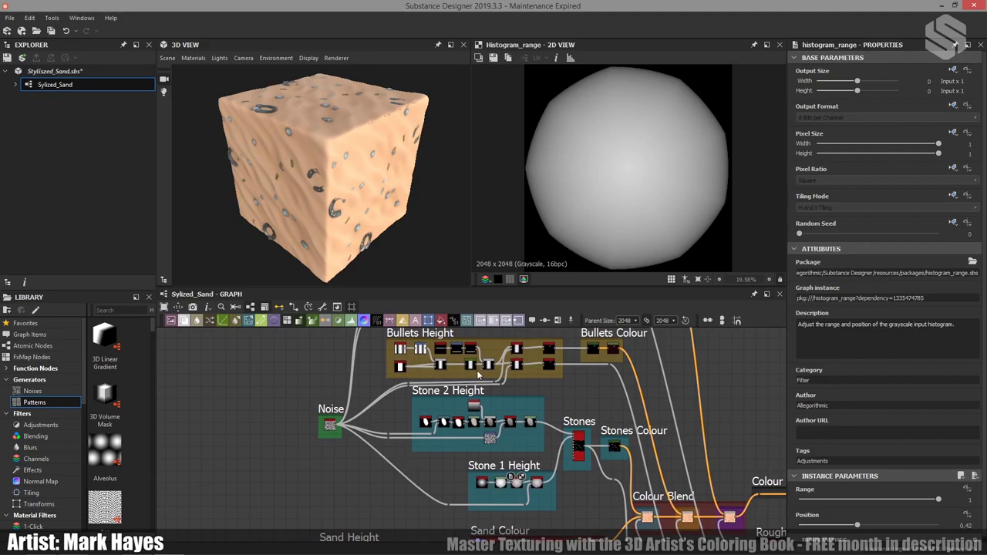
{"action": "double_click", "coordinate": [331, 424]}
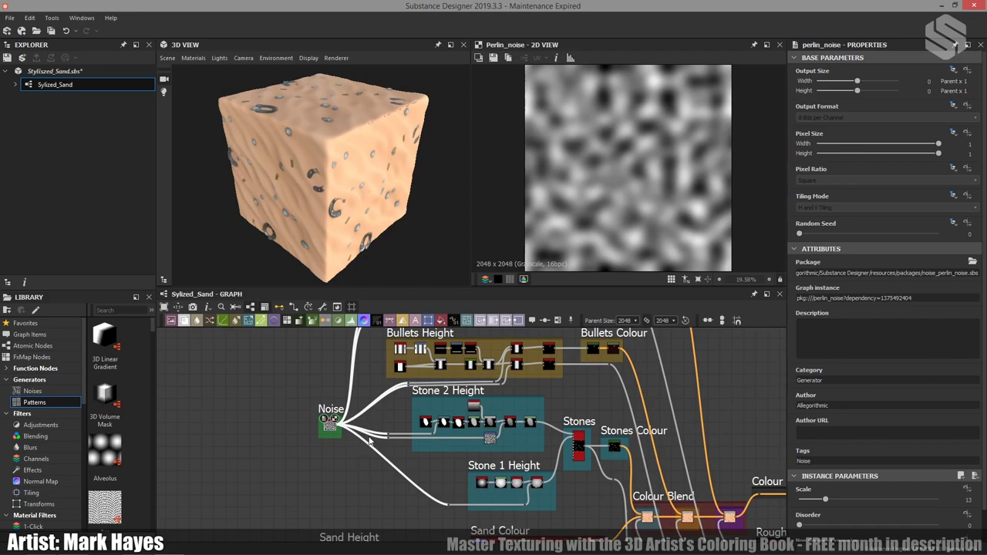
{"action": "left_click", "coordinate": [430, 466]}
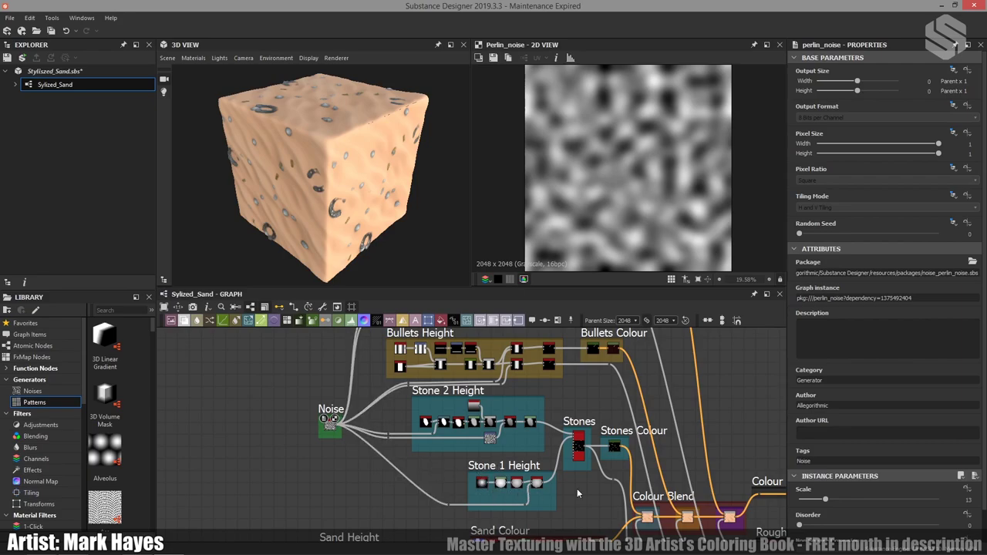
Preview the Polygon 2 node at the start of the Stone 1 Height chain and review its instance parameters
{"action": "scroll", "coordinate": [577, 488], "scroll_direction": "up", "scroll_amount": 5}
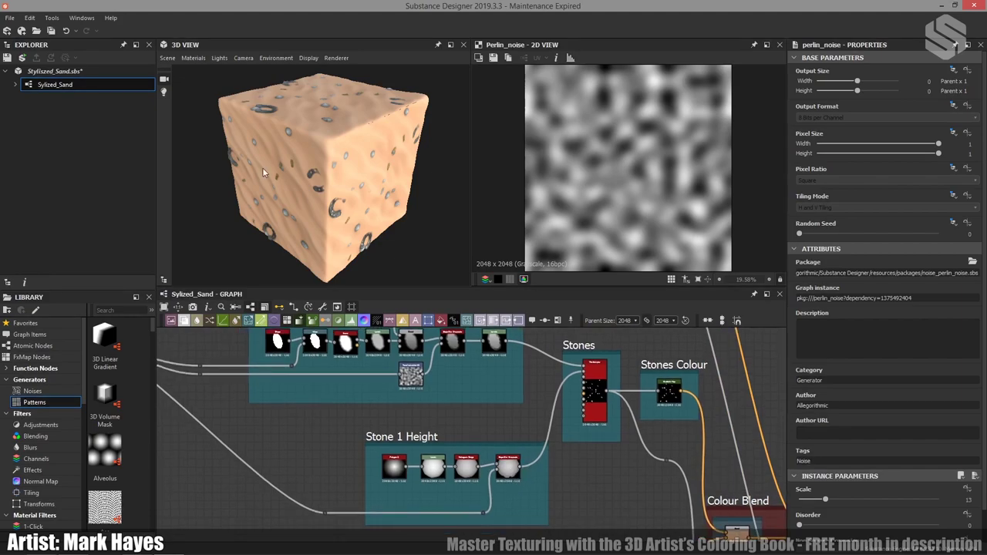
{"action": "double_click", "coordinate": [393, 466]}
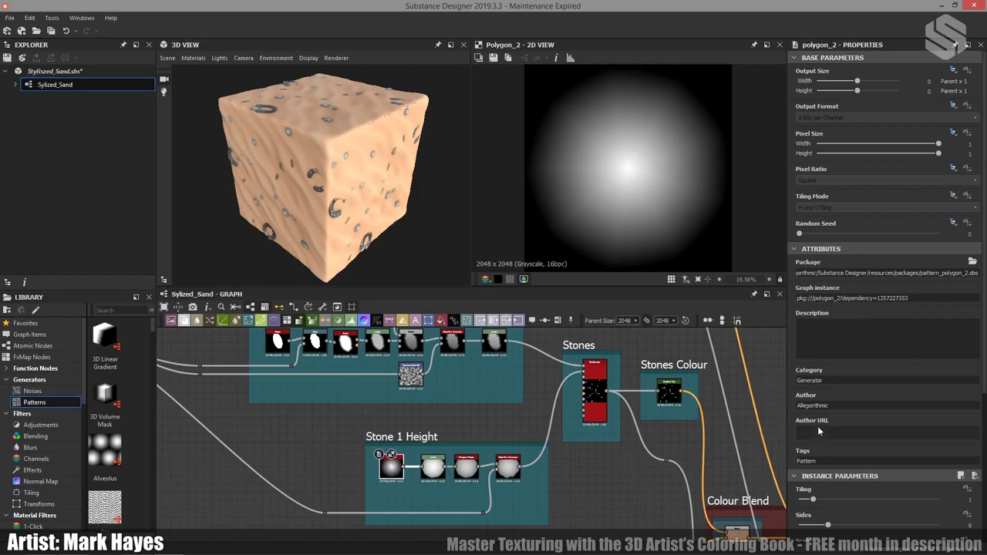
{"action": "scroll", "coordinate": [826, 430], "scroll_direction": "down", "scroll_amount": 2}
{"action": "scroll", "coordinate": [826, 430], "scroll_direction": "down", "scroll_amount": 1}
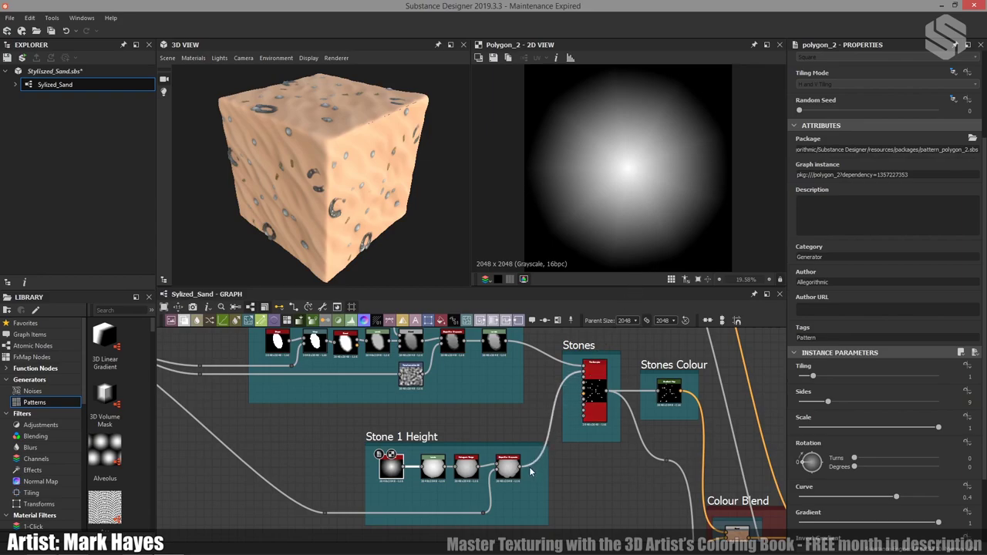
Compare the outputs of the Levels and Histogram Range nodes in Stone 1 Height with the original Polygon 2 shape
{"action": "double_click", "coordinate": [435, 466]}
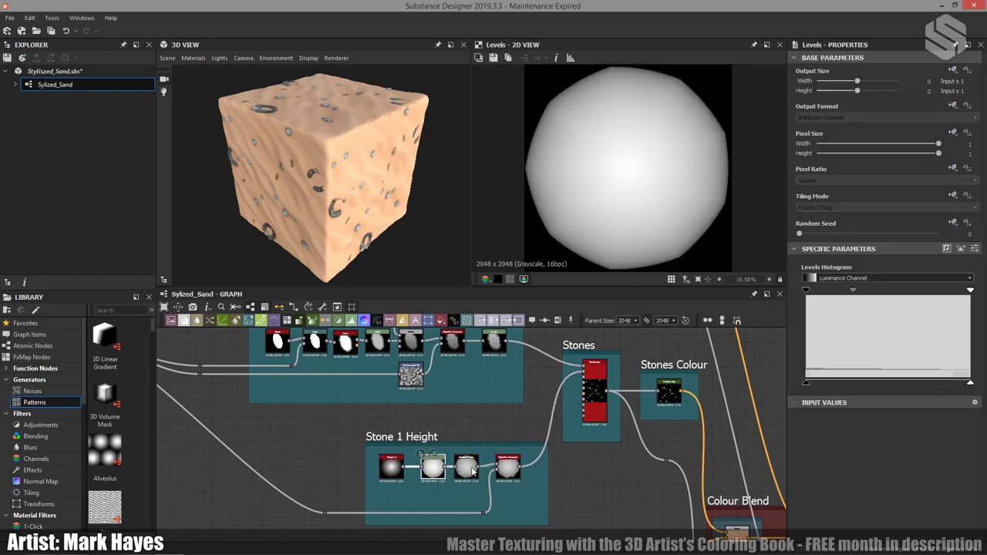
{"action": "double_click", "coordinate": [467, 469]}
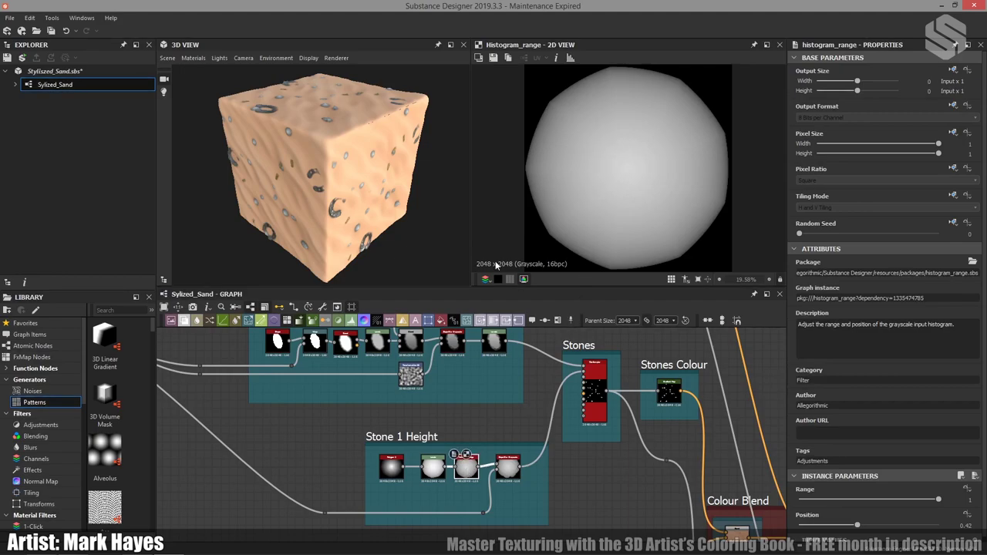
{"action": "double_click", "coordinate": [393, 467]}
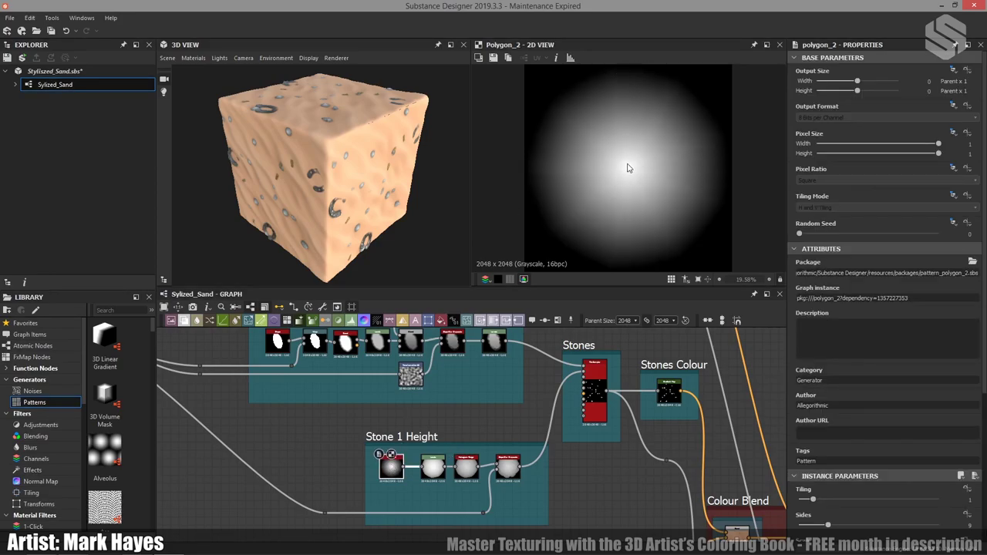
{"action": "double_click", "coordinate": [467, 467]}
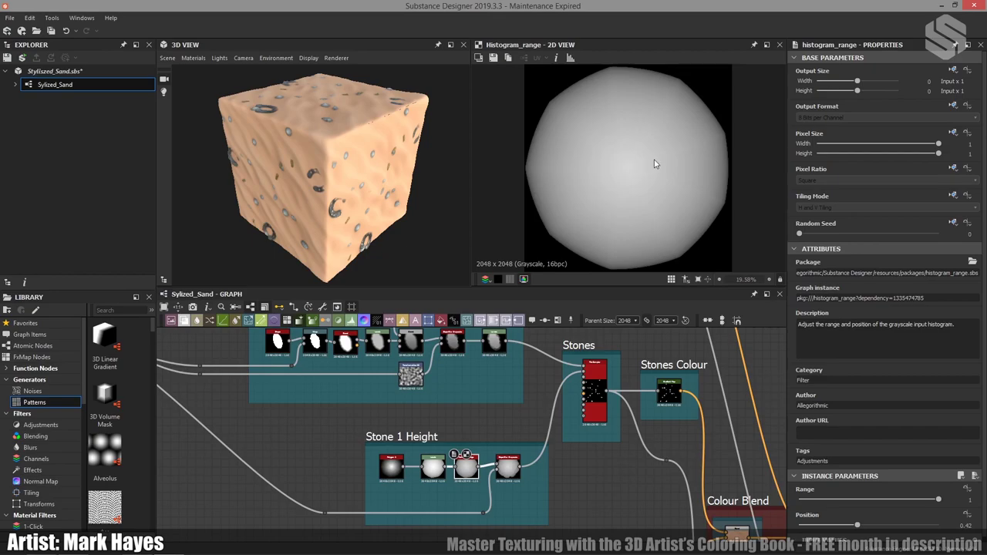
Try the Histogram Range position at 0.29 and at higher values while watching the stones in 3D, and return it to 0.42
{"action": "scroll", "coordinate": [319, 124], "scroll_direction": "up", "scroll_amount": 3}
{"action": "left_click_drag", "start_coordinate": [318, 124], "coordinate": [357, 174]}
{"action": "scroll", "coordinate": [321, 175], "scroll_direction": "up", "scroll_amount": 3}
{"action": "scroll", "coordinate": [331, 186], "scroll_direction": "up", "scroll_amount": 2}
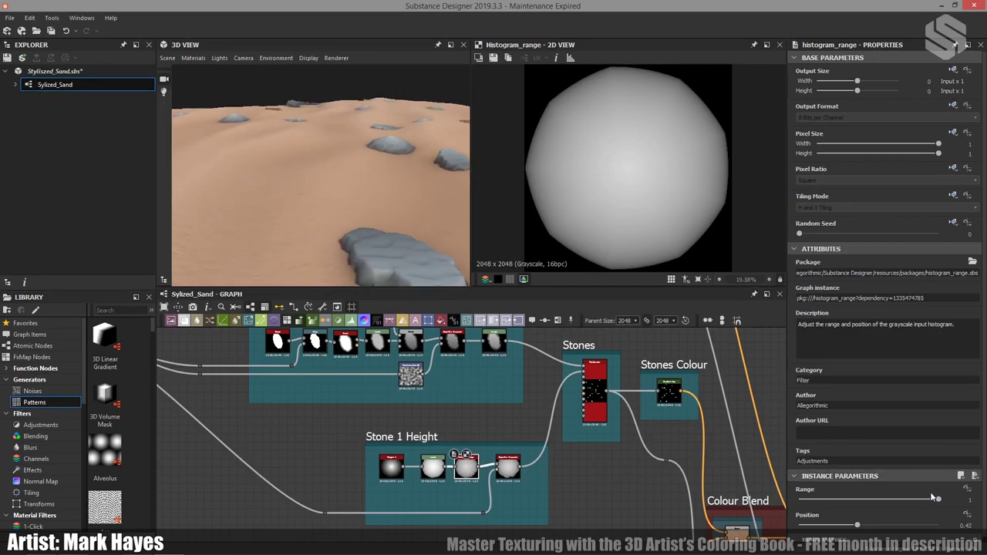
{"action": "left_click_drag", "start_coordinate": [860, 527], "coordinate": [841, 526]}
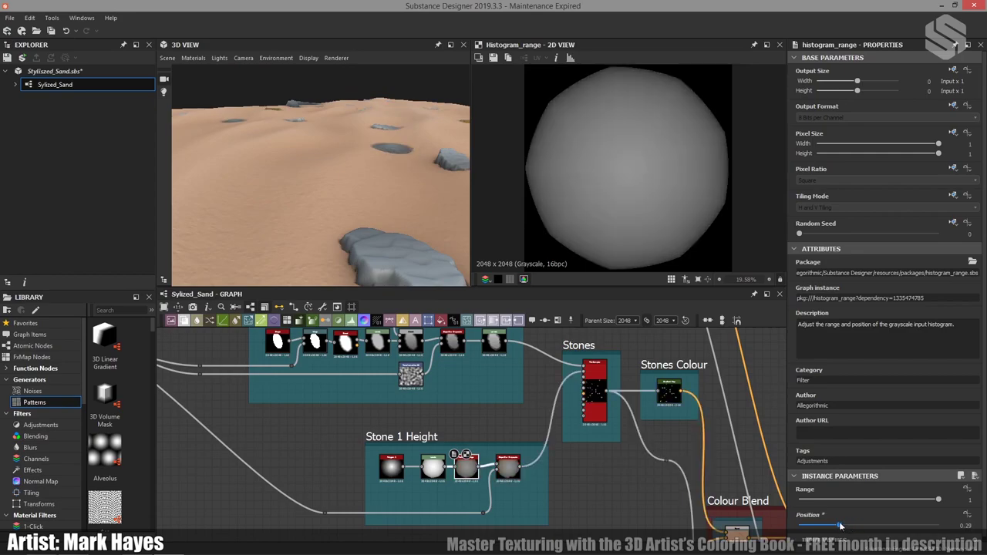
{"action": "left_click_drag", "start_coordinate": [840, 526], "coordinate": [909, 523]}
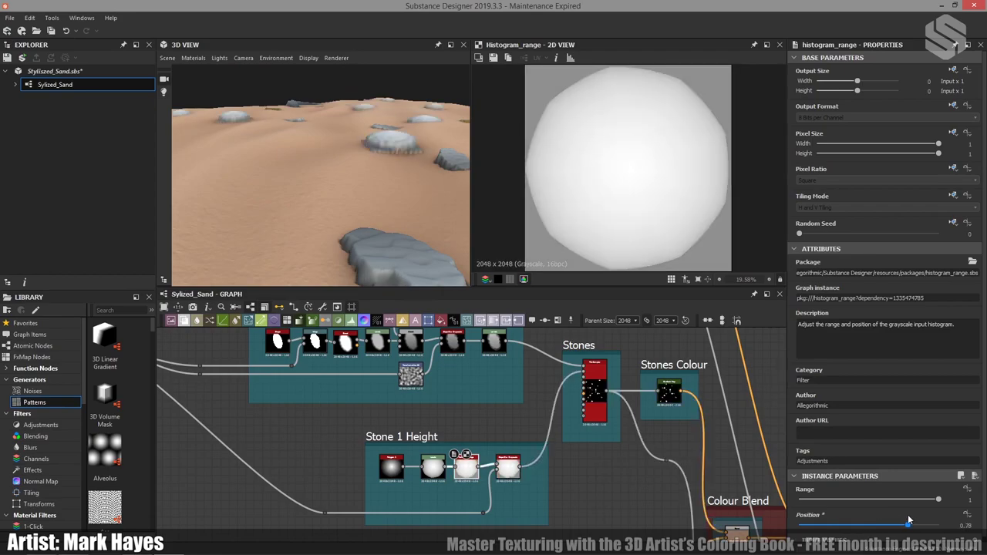
{"action": "left_click_drag", "start_coordinate": [909, 522], "coordinate": [882, 523]}
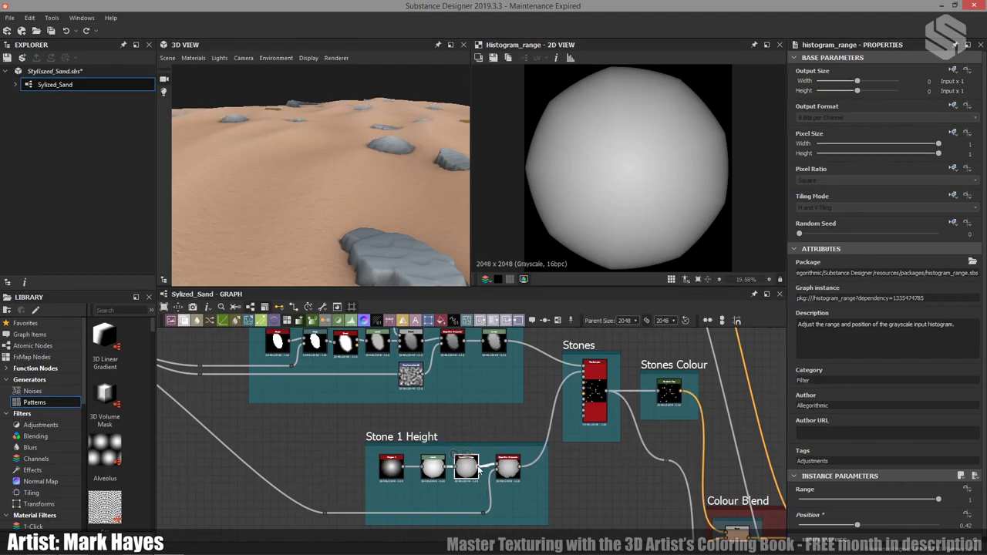
Preview the Slope Blur Grayscale node of Stone 1 Height, review its parameters, and inspect a round stone up close in 3D
{"action": "left_click", "coordinate": [509, 468]}
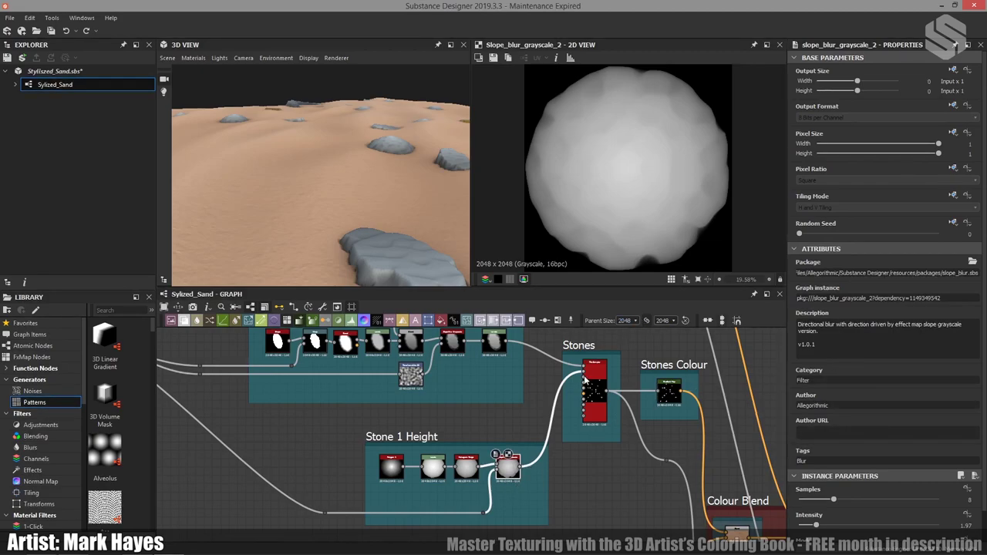
{"action": "scroll", "coordinate": [890, 372], "scroll_direction": "down", "scroll_amount": 1}
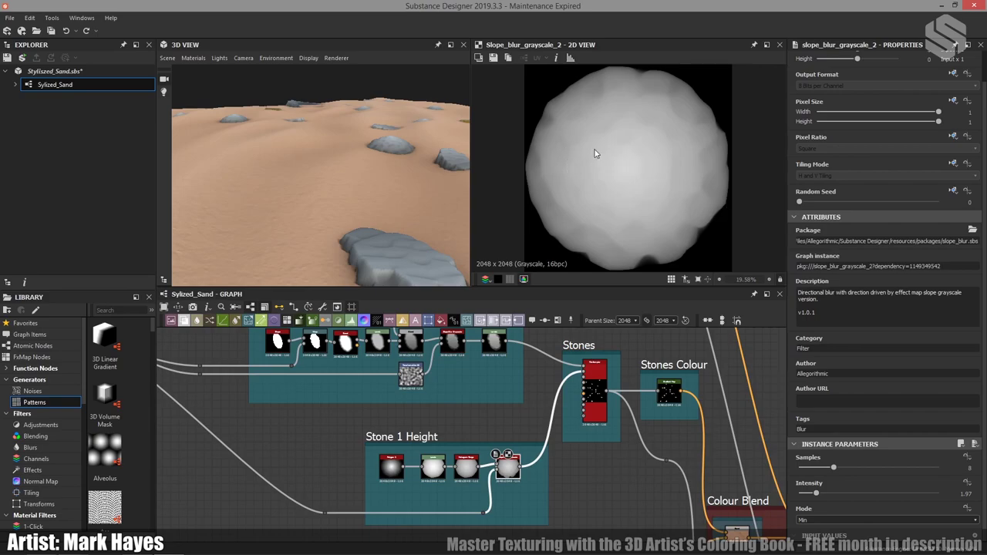
{"action": "left_click_drag", "start_coordinate": [404, 165], "coordinate": [356, 215]}
{"action": "scroll", "coordinate": [332, 235], "scroll_direction": "up", "scroll_amount": 5}
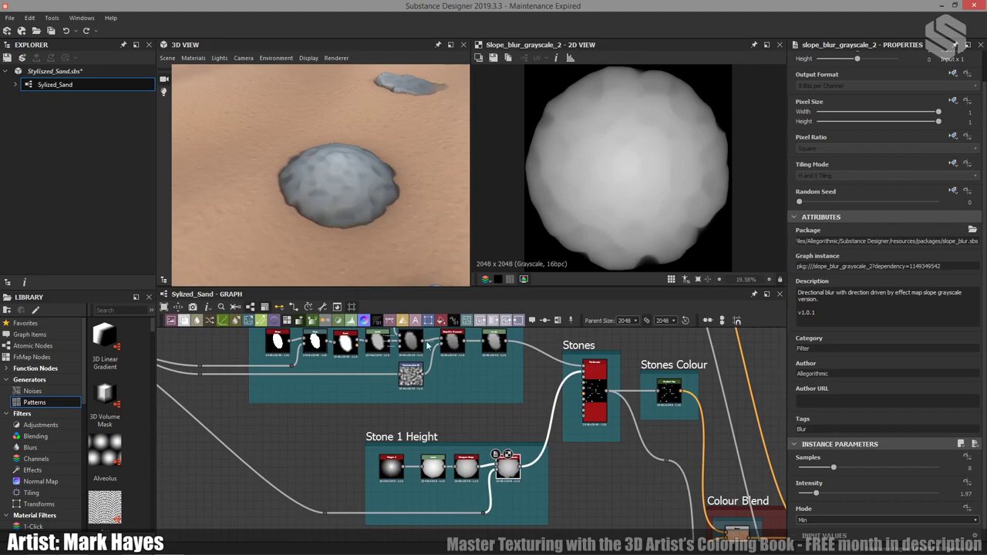
Check the elongated stones in 3D and preview the disc Shape and Warp nodes that start the Stone 2 Height chain
{"action": "middle_click_drag", "start_coordinate": [485, 365], "coordinate": [516, 428]}
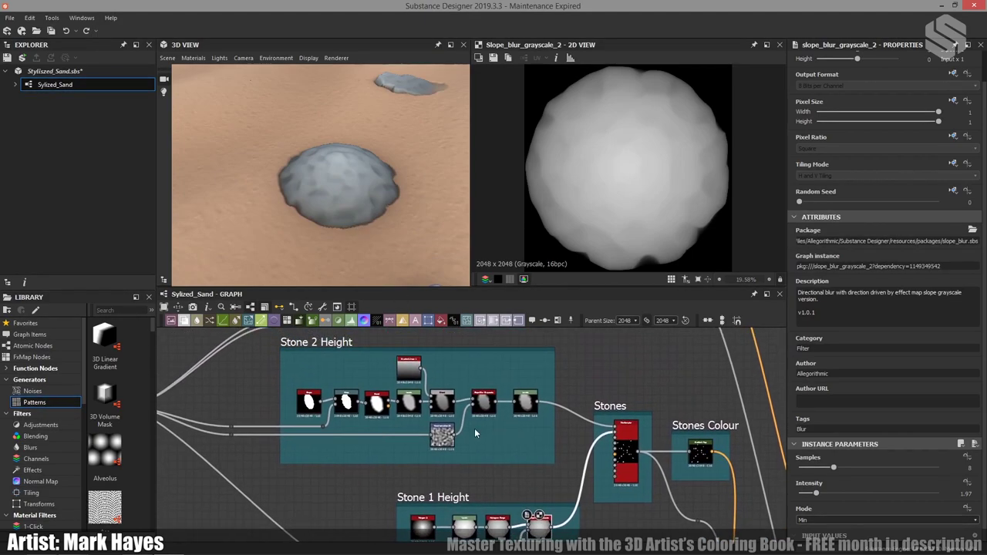
{"action": "scroll", "coordinate": [436, 429], "scroll_direction": "up", "scroll_amount": 1}
{"action": "middle_click_drag", "start_coordinate": [426, 419], "coordinate": [438, 437]}
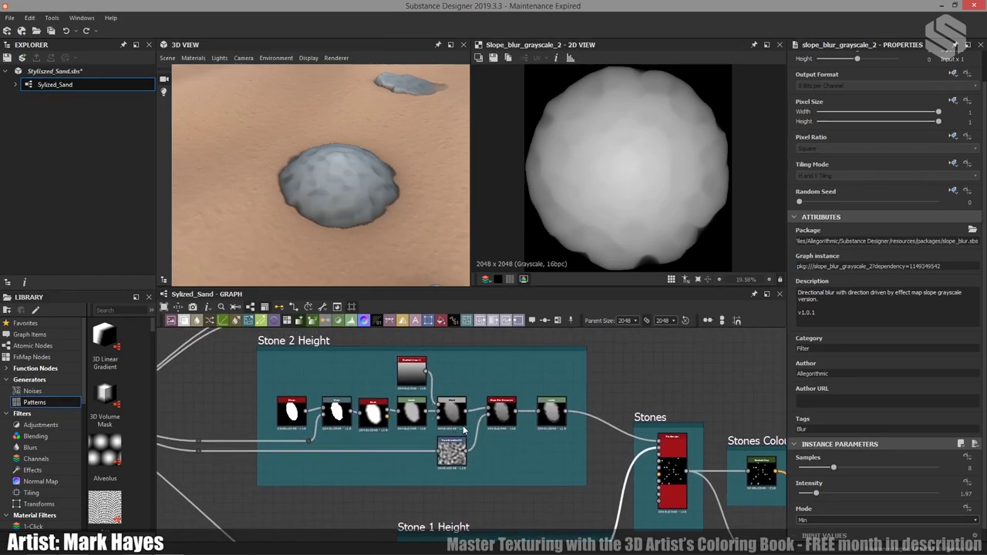
{"action": "scroll", "coordinate": [401, 150], "scroll_direction": "down", "scroll_amount": 2}
{"action": "left_click_drag", "start_coordinate": [395, 154], "coordinate": [353, 176], "text": "alt"}
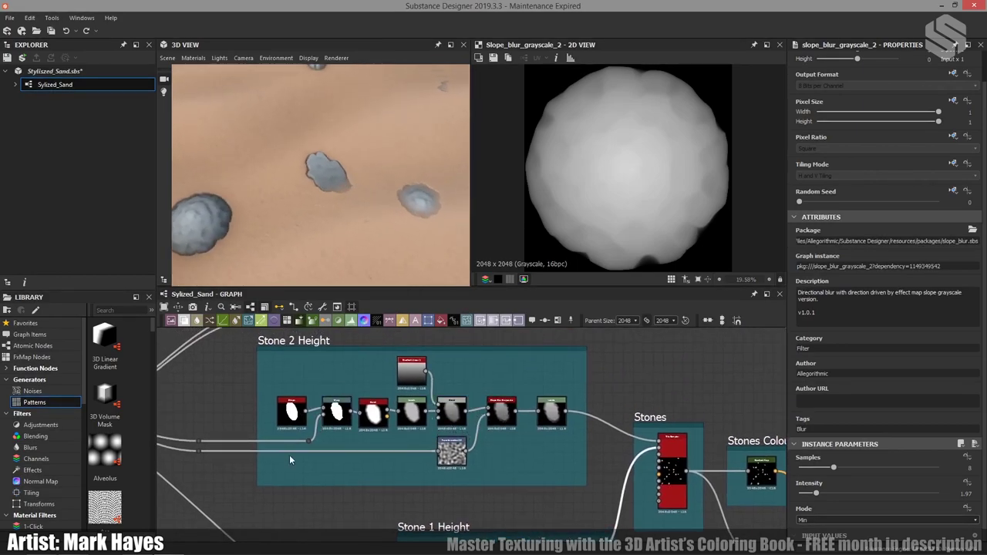
{"action": "double_click", "coordinate": [290, 413]}
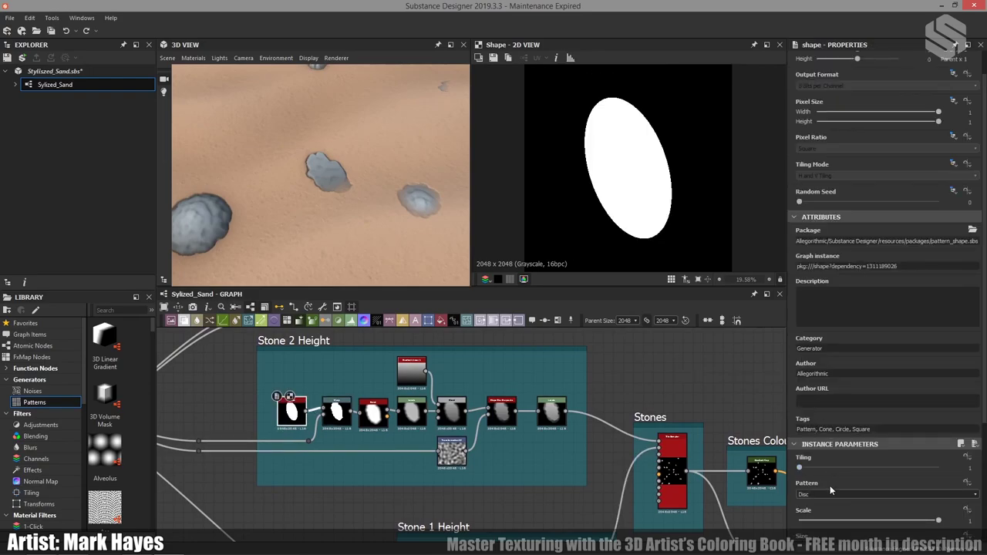
{"action": "scroll", "coordinate": [831, 486], "scroll_direction": "down", "scroll_amount": 2}
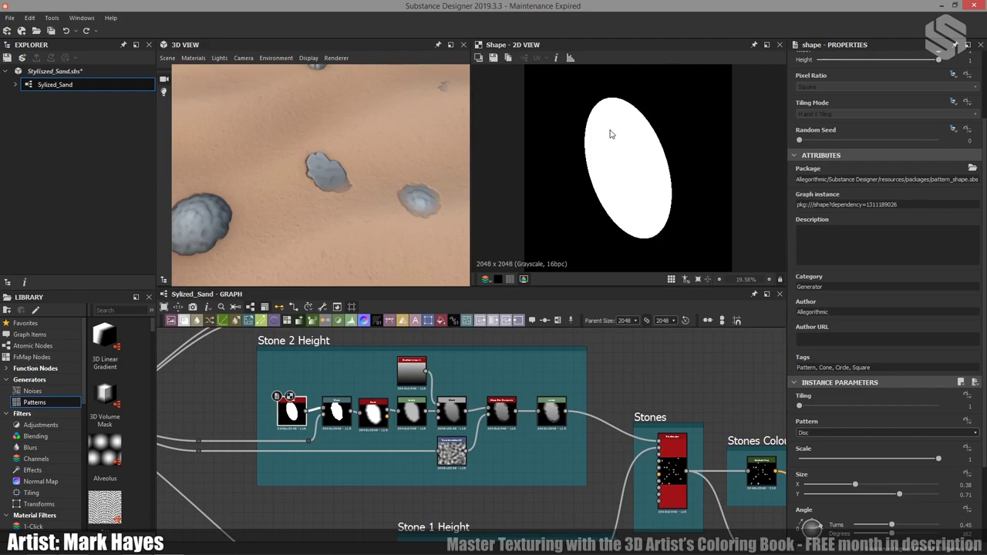
{"action": "double_click", "coordinate": [337, 412]}
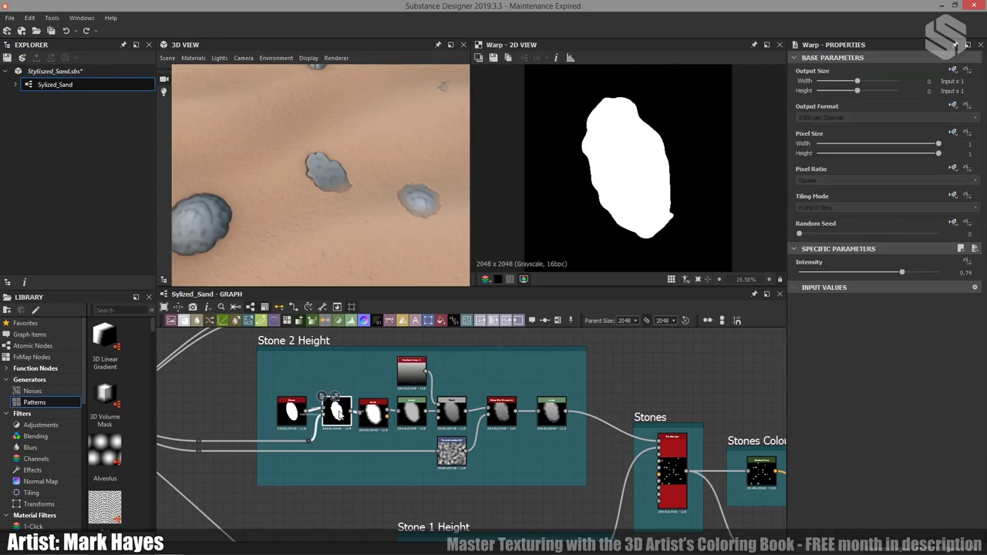
Compare the Bevel and Warp outputs of Stone 2 Height while inspecting an elongated stone up close in 3D
{"action": "middle_click_drag", "start_coordinate": [304, 448], "coordinate": [422, 444]}
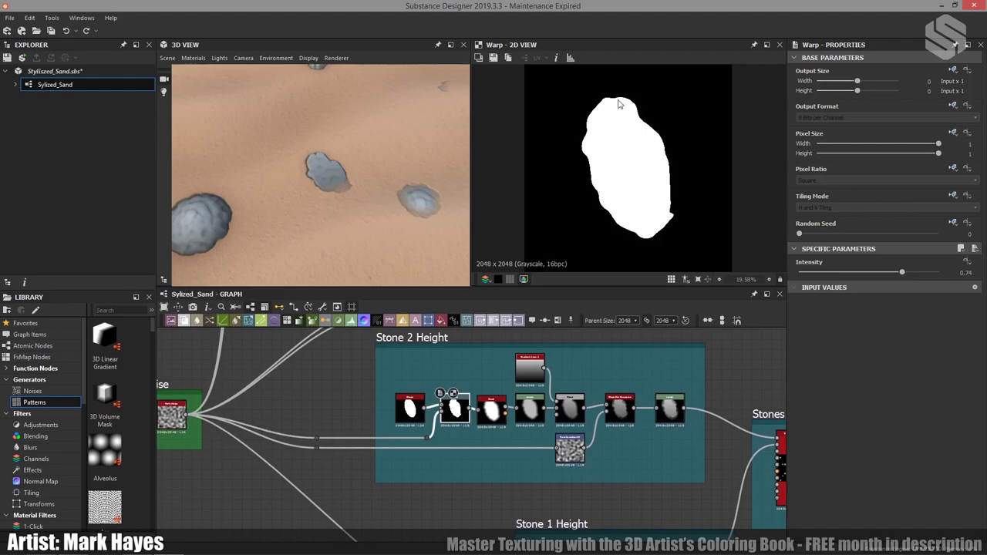
{"action": "double_click", "coordinate": [490, 409]}
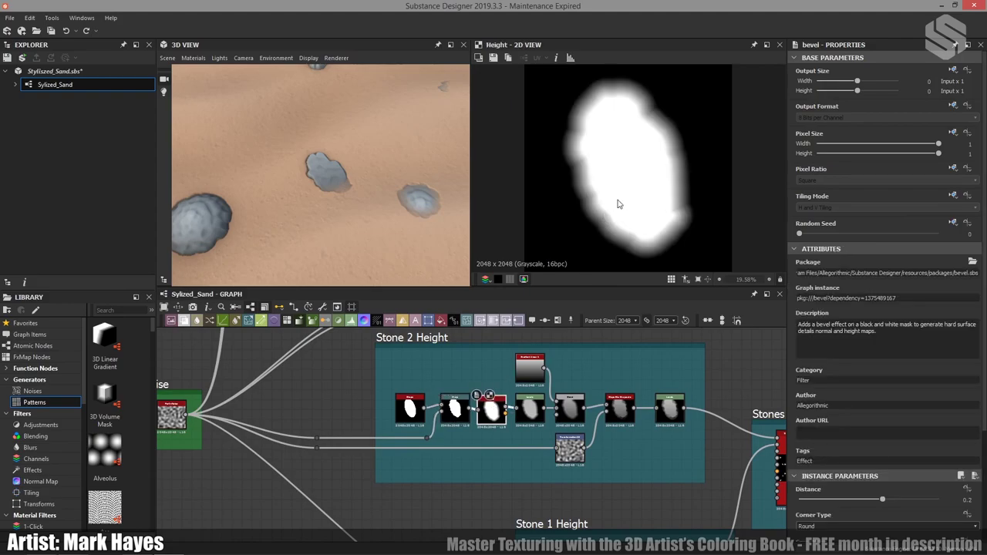
{"action": "left_click_drag", "start_coordinate": [350, 228], "coordinate": [198, 241]}
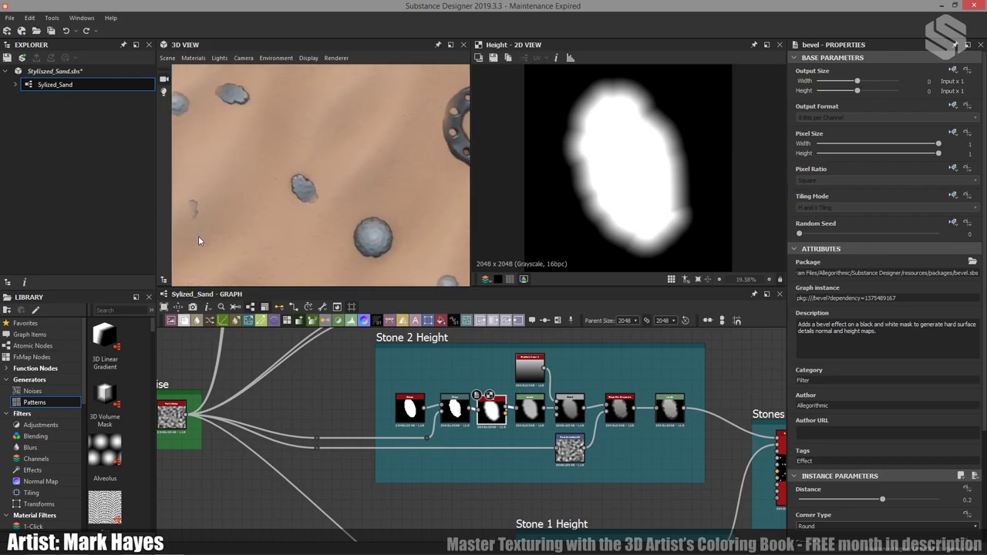
{"action": "scroll", "coordinate": [312, 186], "scroll_direction": "up", "scroll_amount": 3}
{"action": "scroll", "coordinate": [308, 191], "scroll_direction": "up", "scroll_amount": 4}
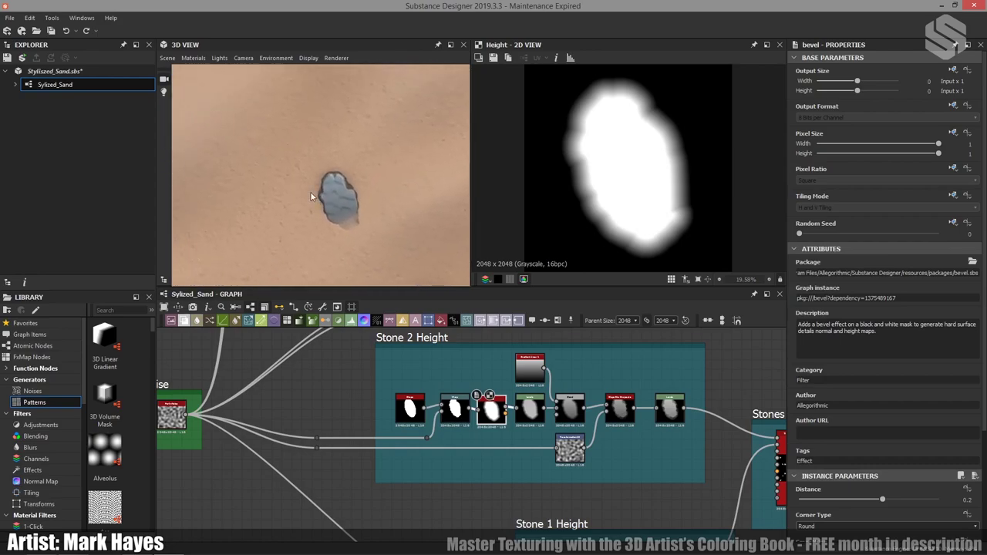
{"action": "left_click_drag", "start_coordinate": [316, 209], "coordinate": [359, 204]}
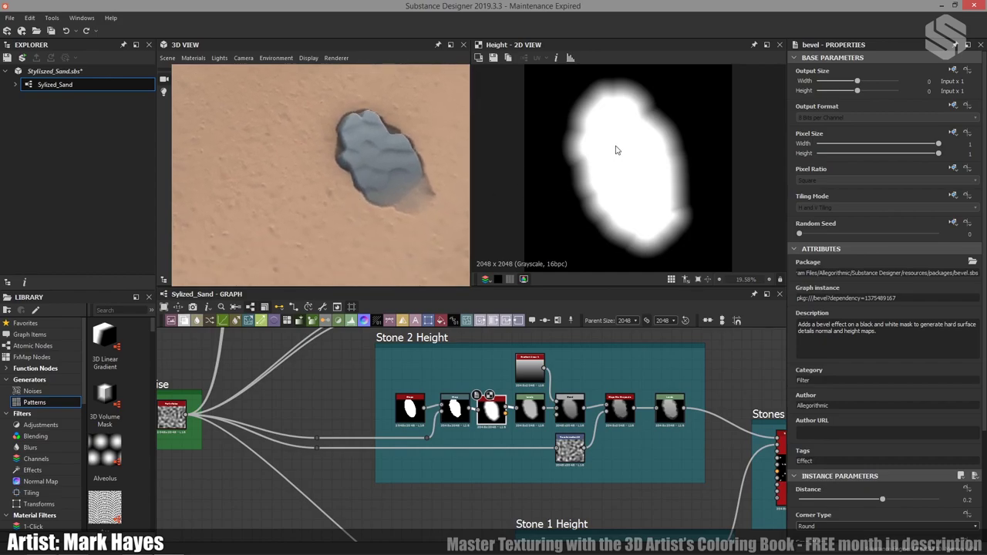
{"action": "double_click", "coordinate": [454, 409]}
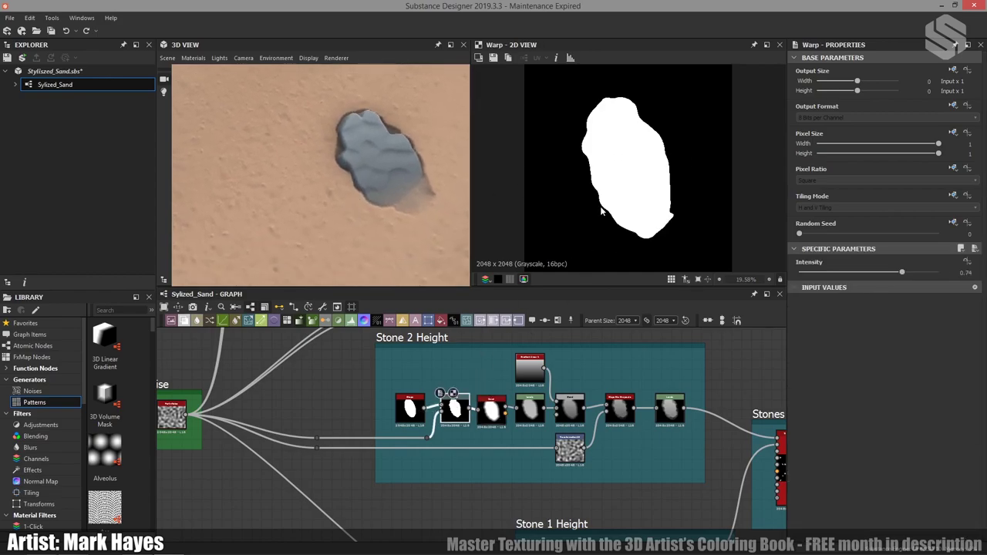
{"action": "left_click_drag", "start_coordinate": [426, 218], "coordinate": [367, 183]}
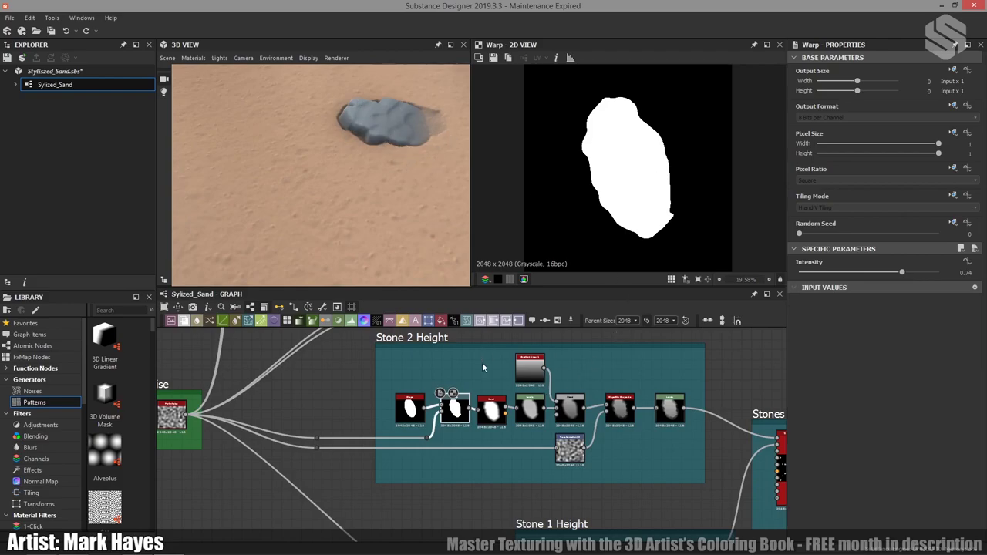
Connect the Stone 2 Height Warp output directly to the Stones Tile Sampler's first pattern input and check the stone in 3D
{"action": "middle_click_drag", "start_coordinate": [485, 352], "coordinate": [445, 339]}
{"action": "left_click_drag", "start_coordinate": [429, 397], "coordinate": [736, 424]}
{"action": "left_click_drag", "start_coordinate": [393, 165], "coordinate": [335, 170]}
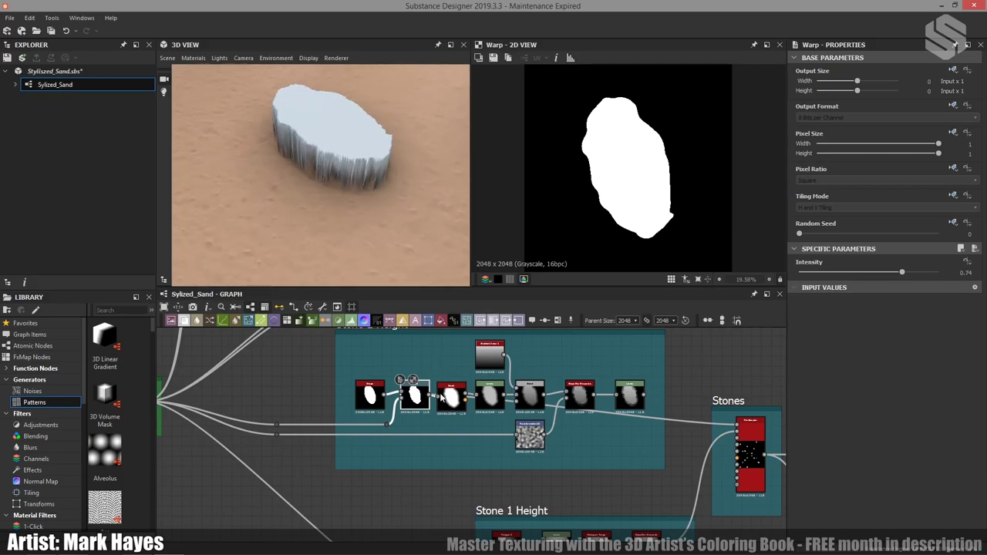
Reconnect the last Levels node of Stone 2 Height to the Stones Tile Sampler's first pattern input and recheck the stone in 3D
{"action": "scroll", "coordinate": [681, 455], "scroll_direction": "up", "scroll_amount": 2}
{"action": "scroll", "coordinate": [543, 429], "scroll_direction": "down", "scroll_amount": 2}
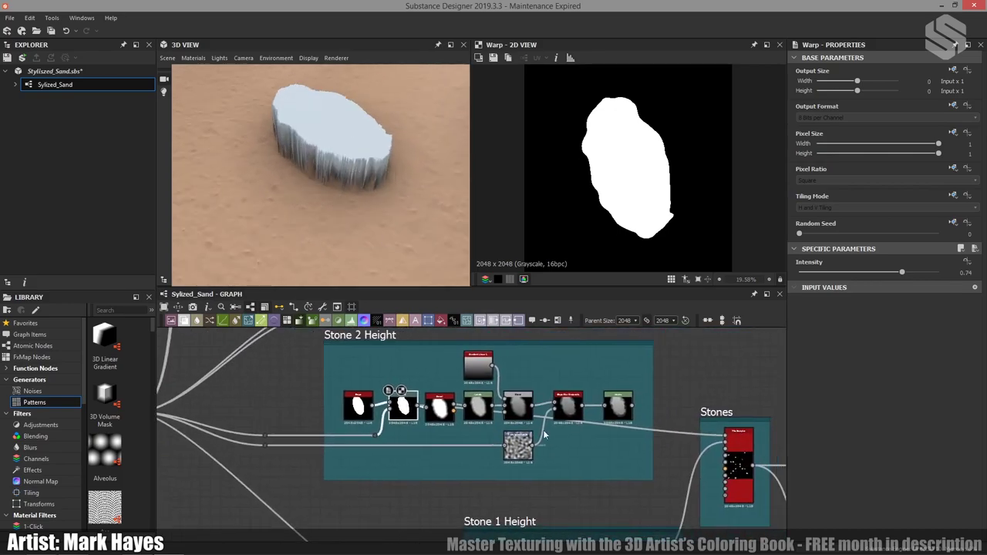
{"action": "left_click_drag", "start_coordinate": [633, 405], "coordinate": [725, 441]}
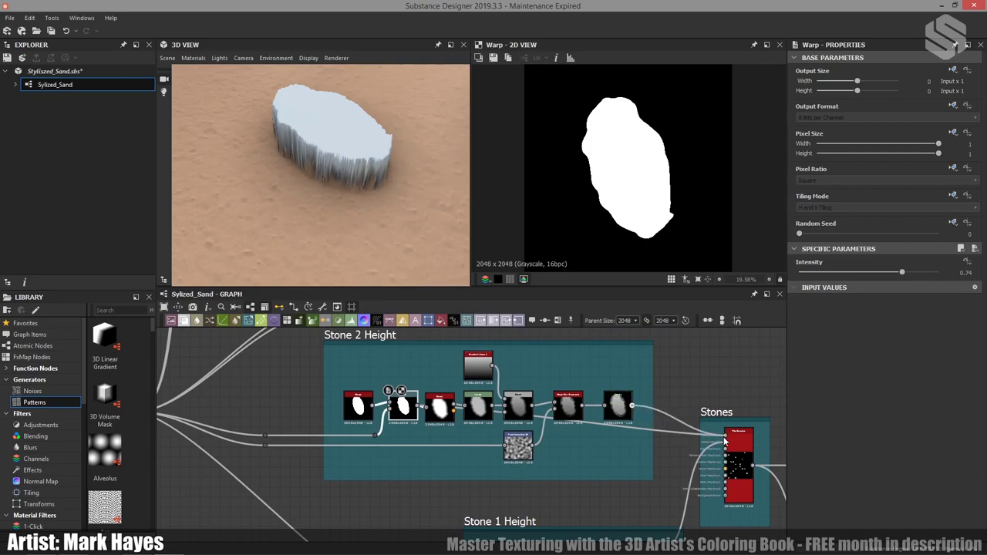
{"action": "left_click_drag", "start_coordinate": [274, 160], "coordinate": [314, 178]}
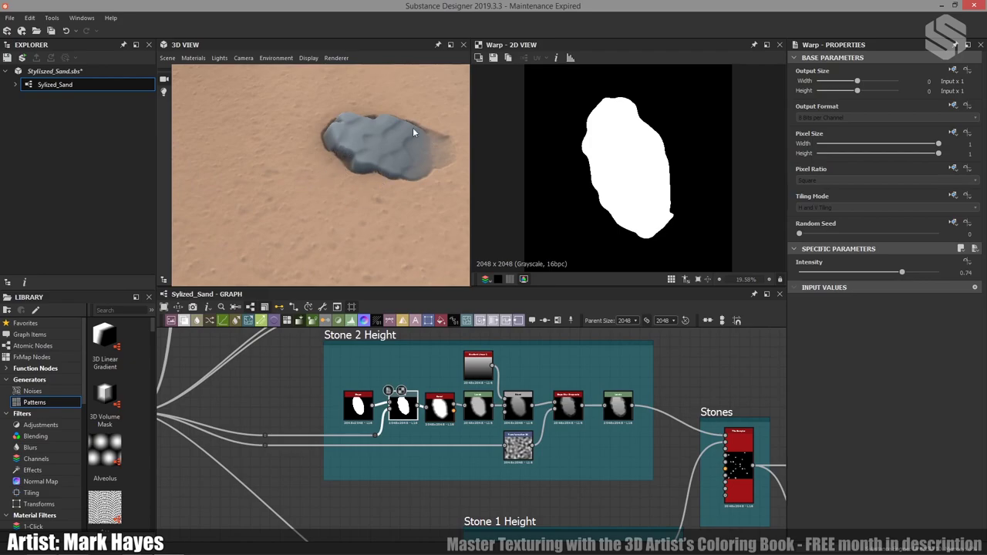
Preview the Levels node that follows the Bevel in Stone 2 Height and view the elongated stone in 3D
{"action": "left_click", "coordinate": [440, 406]}
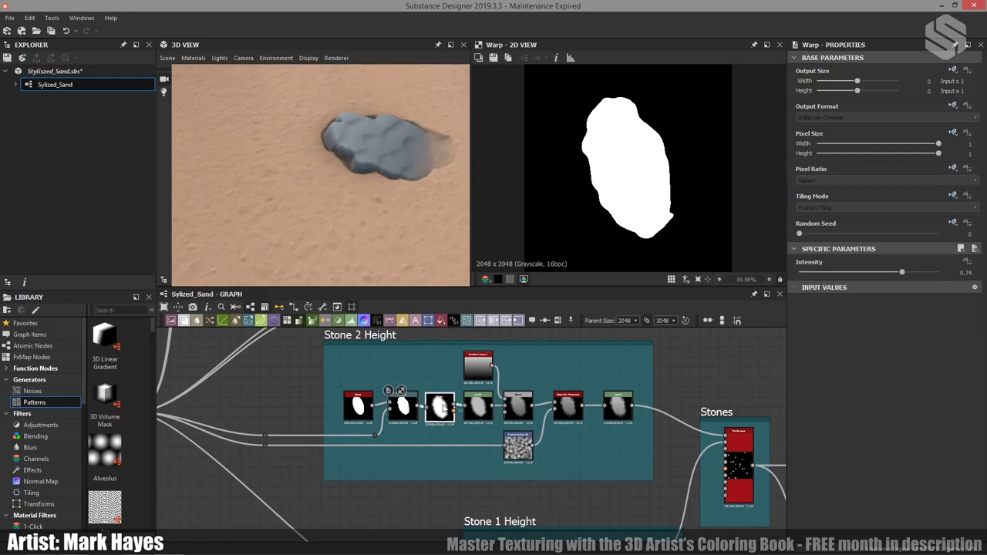
{"action": "left_click", "coordinate": [483, 407]}
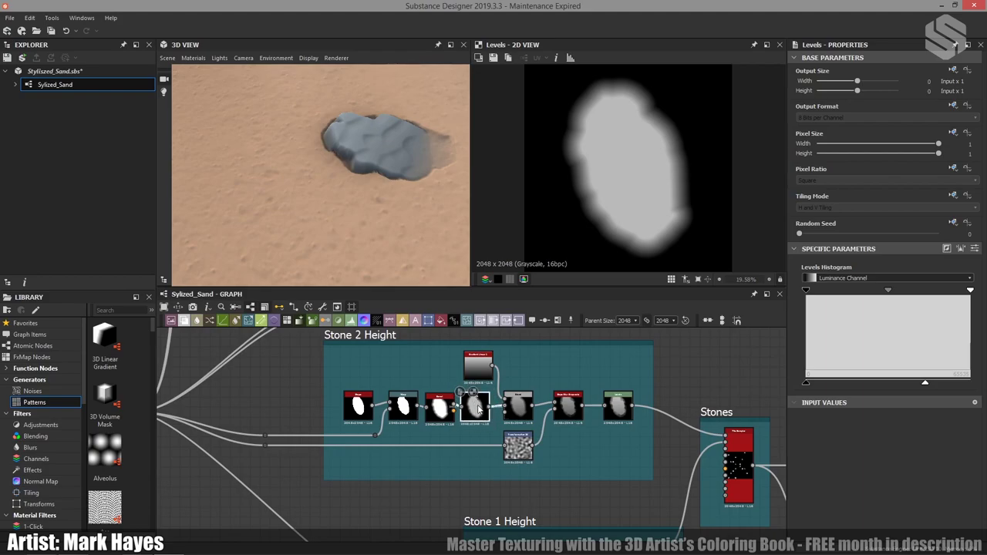
{"action": "scroll", "coordinate": [352, 183], "scroll_direction": "down", "scroll_amount": 10}
{"action": "left_click_drag", "start_coordinate": [377, 204], "coordinate": [304, 181]}
{"action": "scroll", "coordinate": [295, 189], "scroll_direction": "up", "scroll_amount": 8}
{"action": "scroll", "coordinate": [472, 394], "scroll_direction": "up", "scroll_amount": 2}
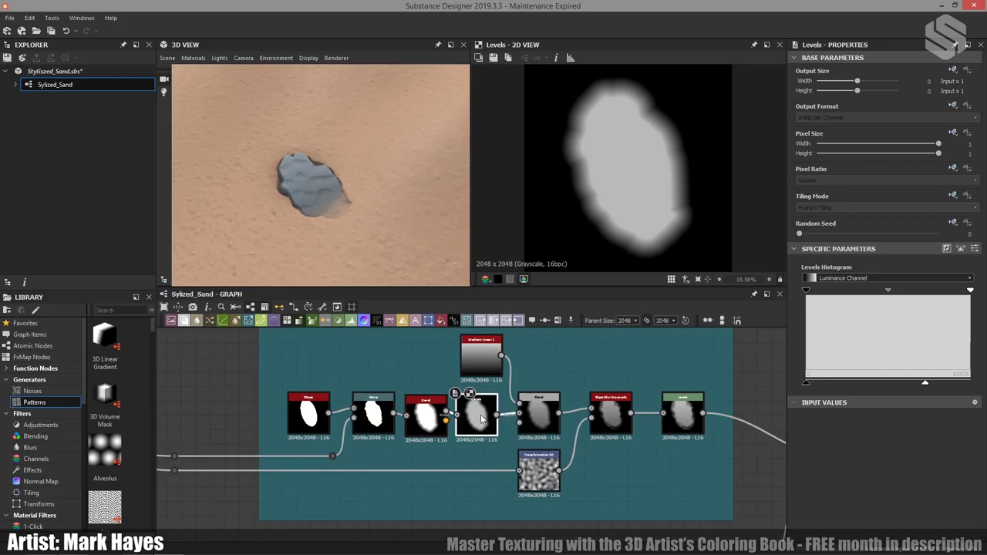
{"action": "left_click_drag", "start_coordinate": [486, 416], "coordinate": [494, 416]}
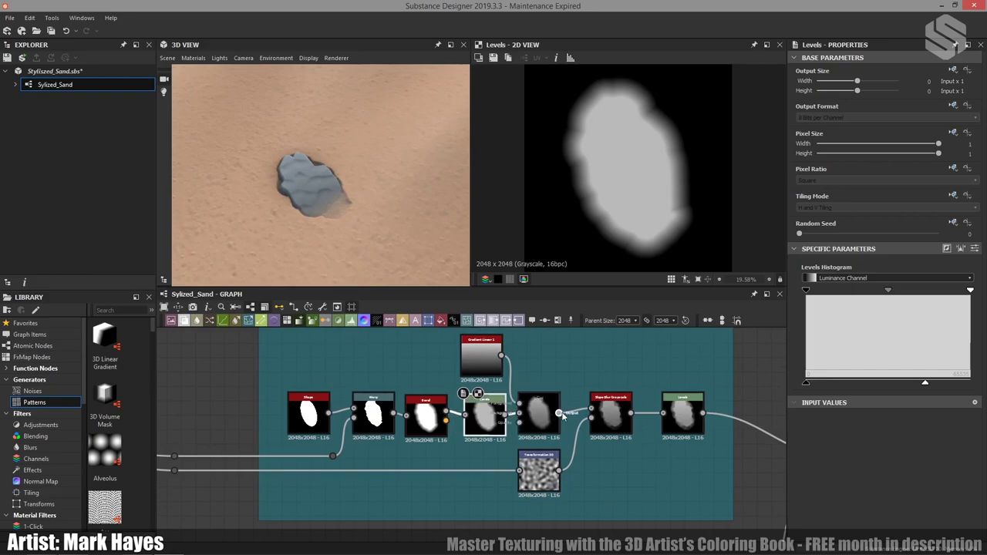
Preview the Blend node that multiplies Gradient Linear 1 over the stone shape, and check the stones' slope in 3D
{"action": "double_click", "coordinate": [545, 415]}
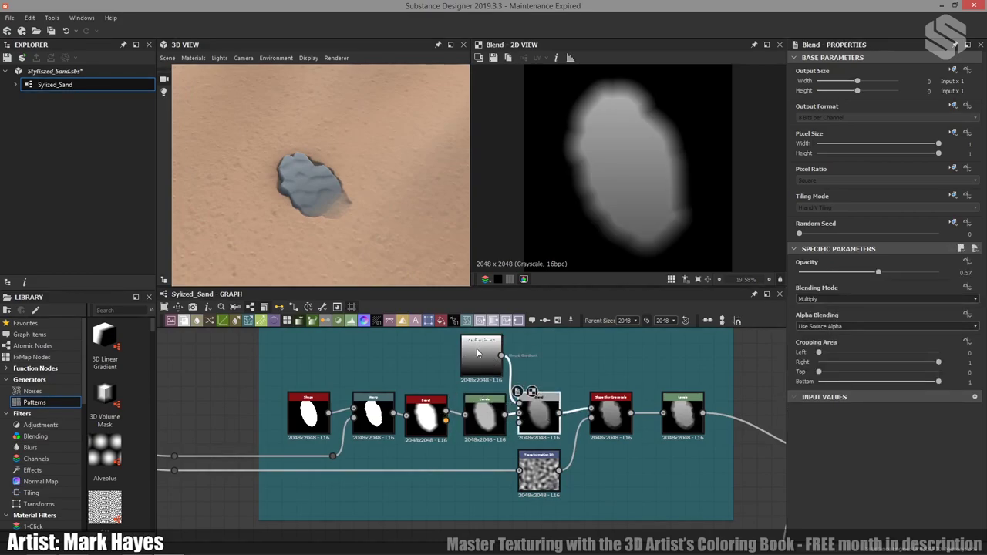
{"action": "left_click", "coordinate": [478, 352]}
{"action": "left_click_drag", "start_coordinate": [302, 211], "coordinate": [356, 152]}
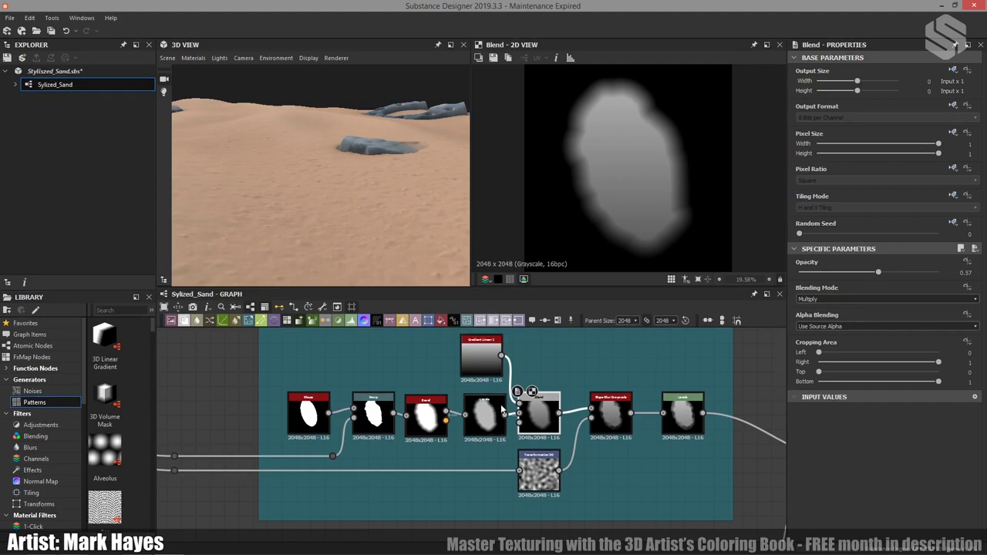
{"action": "left_click_drag", "start_coordinate": [543, 412], "coordinate": [548, 417]}
{"action": "left_click_drag", "start_coordinate": [416, 224], "coordinate": [261, 243]}
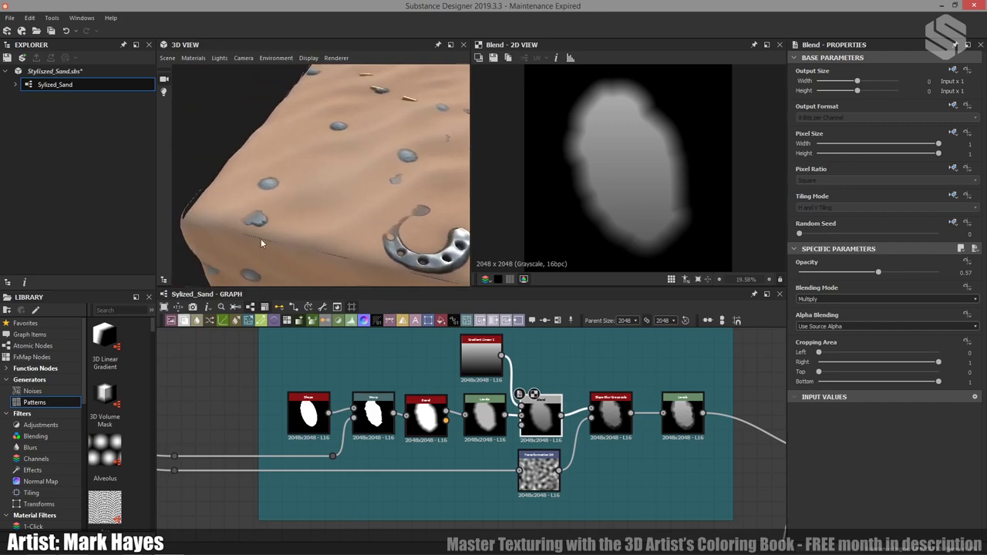
Preview the Slope Blur Grayscale node of Stone 2 Height and the Transformation 2D noise that drives it
{"action": "middle_click_drag", "start_coordinate": [596, 424], "coordinate": [557, 423]}
{"action": "left_click", "coordinate": [571, 417]}
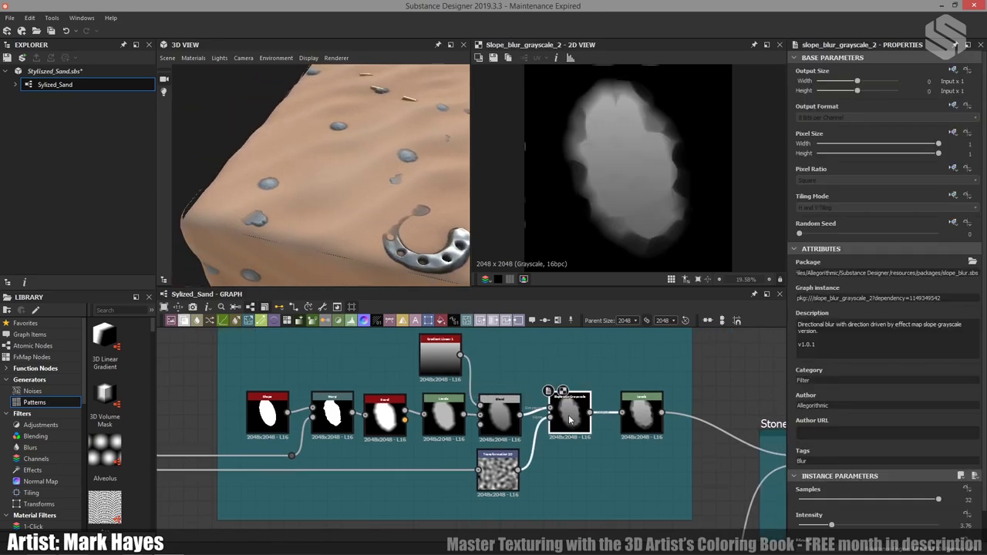
{"action": "scroll", "coordinate": [647, 106], "scroll_direction": "down", "scroll_amount": 2}
{"action": "scroll", "coordinate": [648, 125], "scroll_direction": "up", "scroll_amount": 1}
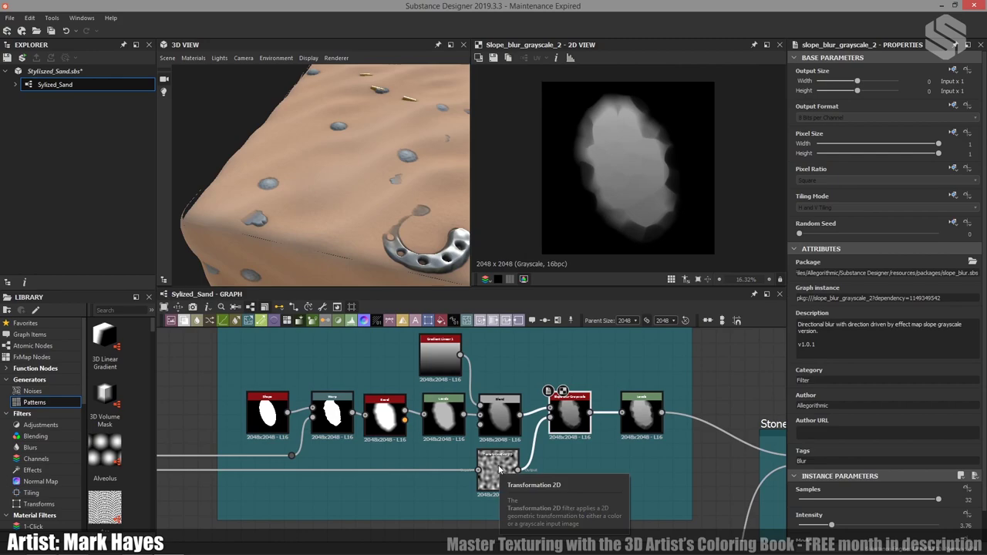
{"action": "double_click", "coordinate": [500, 469]}
{"action": "left_click_drag", "start_coordinate": [506, 476], "coordinate": [507, 477]}
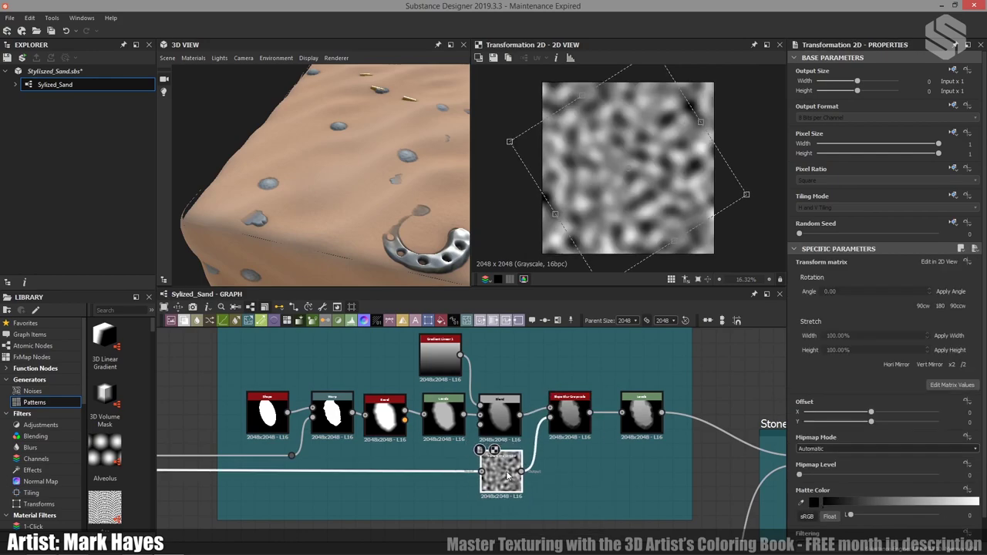
{"action": "left_click_drag", "start_coordinate": [579, 415], "coordinate": [574, 409]}
{"action": "double_click", "coordinate": [574, 409]}
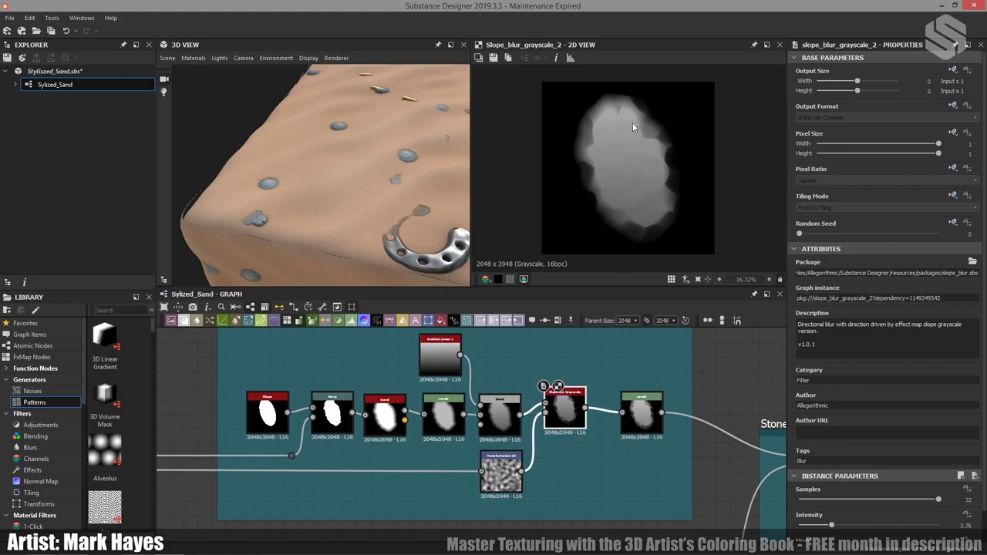
{"action": "scroll", "coordinate": [667, 194], "scroll_direction": "up", "scroll_amount": 1}
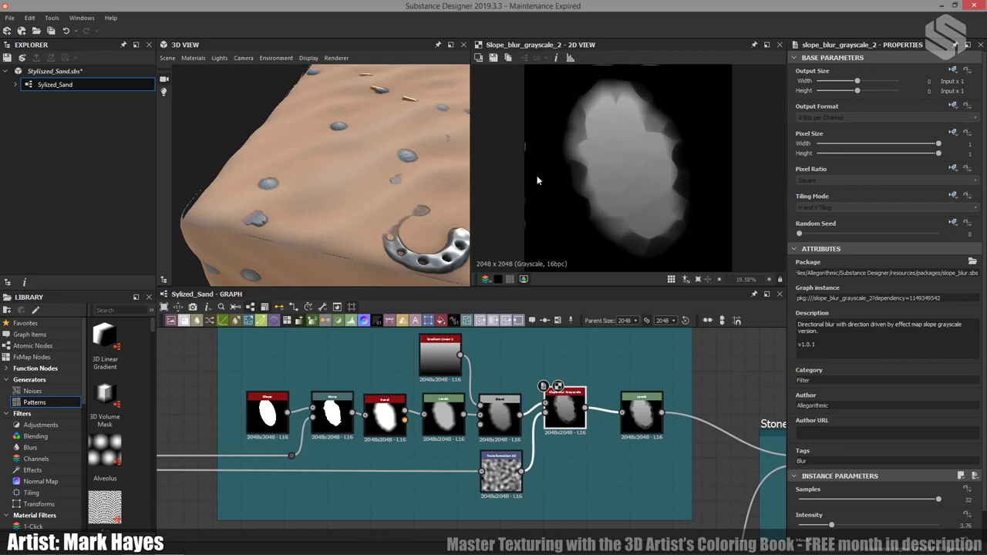
Compare the final Levels output of Stone 2 Height with the Slope Blur Grayscale output and view the stones in 3D
{"action": "middle_click_drag", "start_coordinate": [575, 374], "coordinate": [560, 355]}
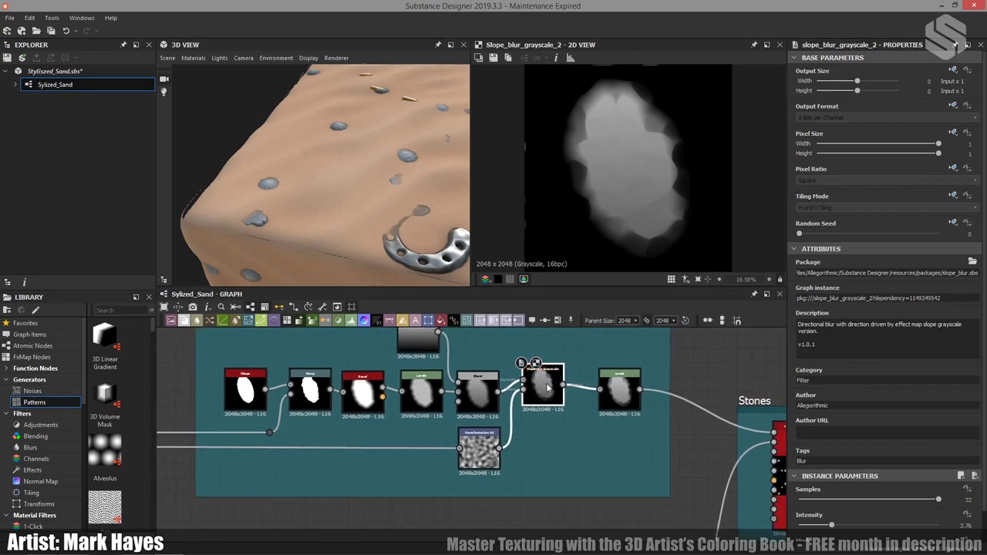
{"action": "left_click", "coordinate": [630, 395]}
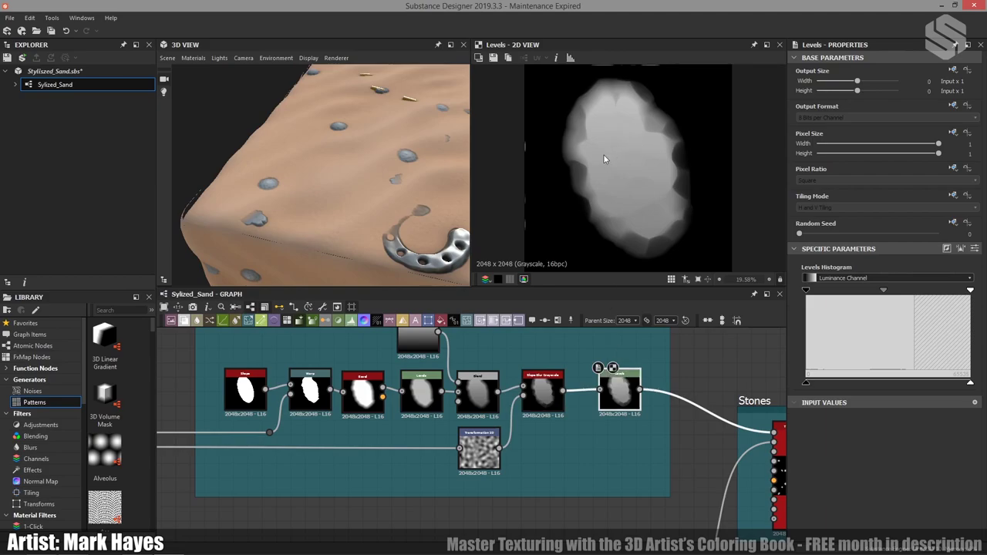
{"action": "scroll", "coordinate": [617, 156], "scroll_direction": "down", "scroll_amount": 1}
{"action": "left_click_drag", "start_coordinate": [386, 198], "coordinate": [305, 223]}
{"action": "double_click", "coordinate": [550, 392]}
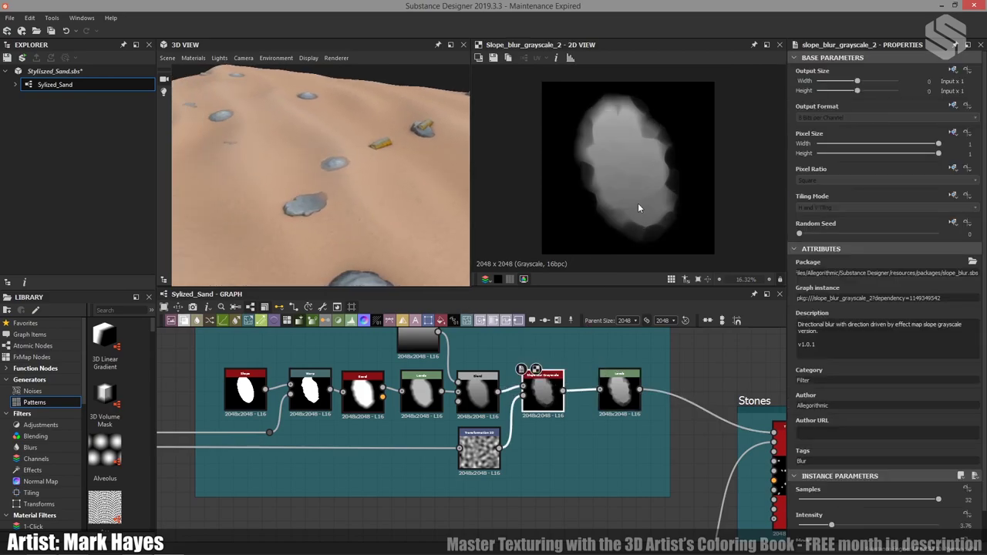
{"action": "double_click", "coordinate": [619, 392]}
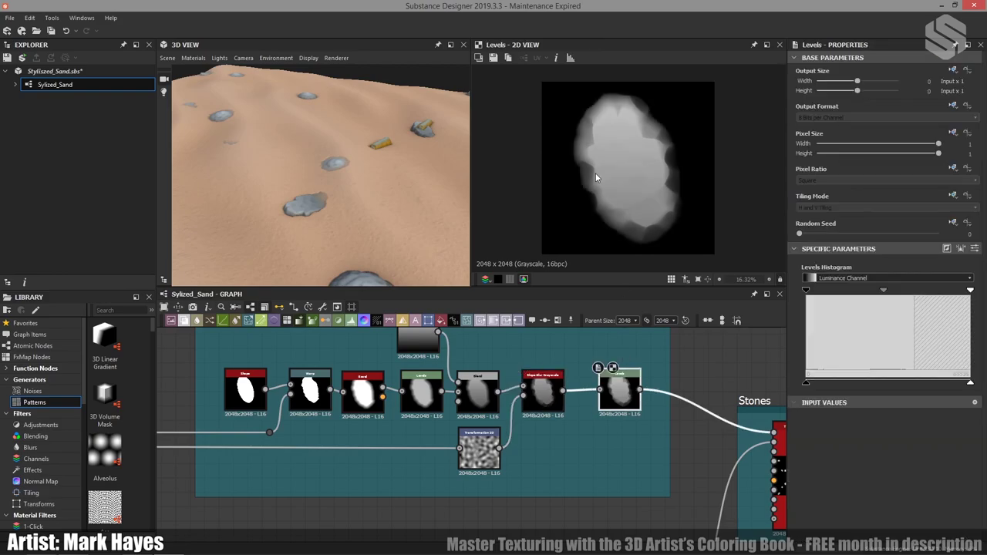
{"action": "mouse_move", "coordinate": [355, 250]}
{"action": "left_mouse_down"}
{"action": "mouse_move", "coordinate": [302, 238]}
{"action": "mouse_move", "coordinate": [356, 237]}
{"action": "left_mouse_up"}
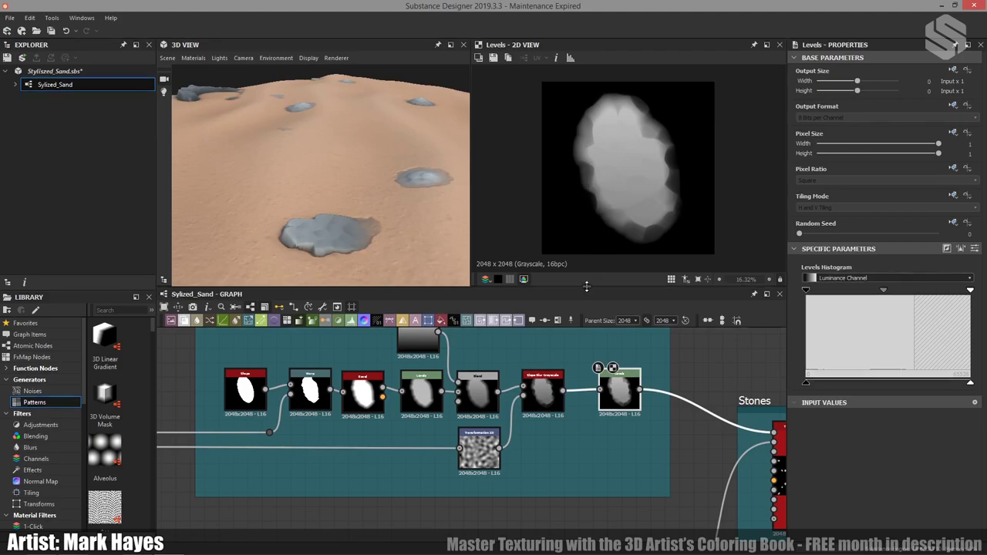
{"action": "double_click", "coordinate": [544, 392]}
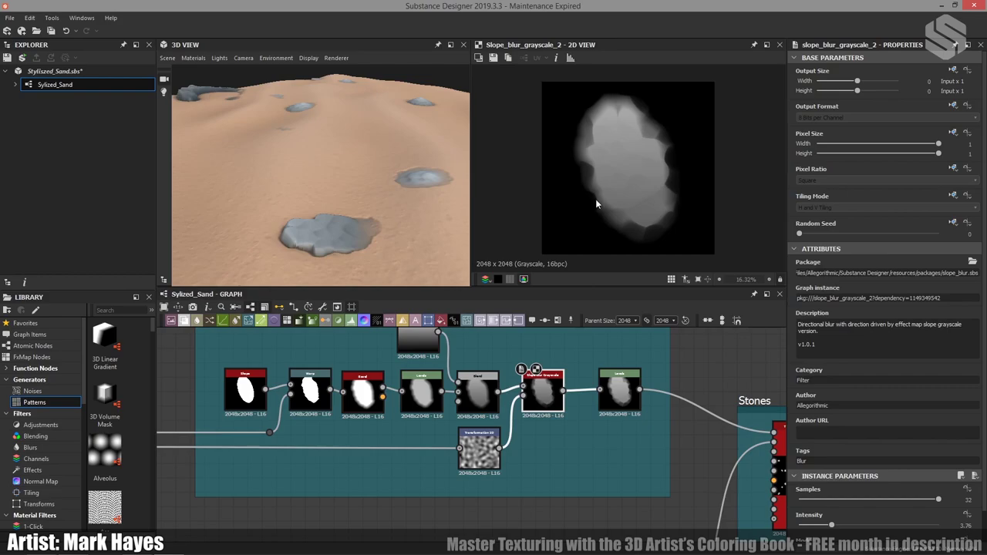
{"action": "double_click", "coordinate": [617, 390]}
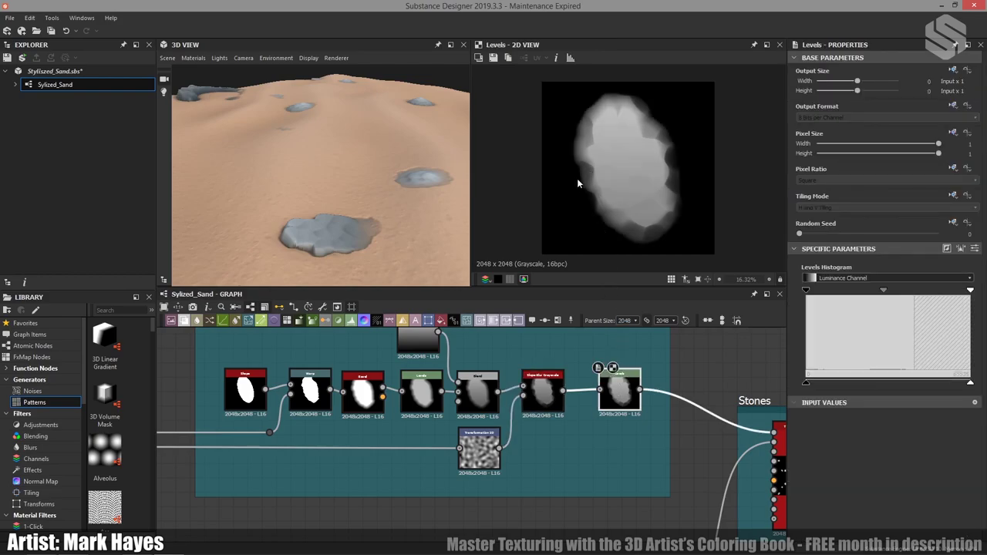
Preview the Stones Tile Sampler, view the whole sand surface in 3D, and expand the sampler's Pattern parameters
{"action": "middle_click_drag", "start_coordinate": [606, 419], "coordinate": [496, 363]}
{"action": "scroll", "coordinate": [552, 410], "scroll_direction": "down", "scroll_amount": 3}
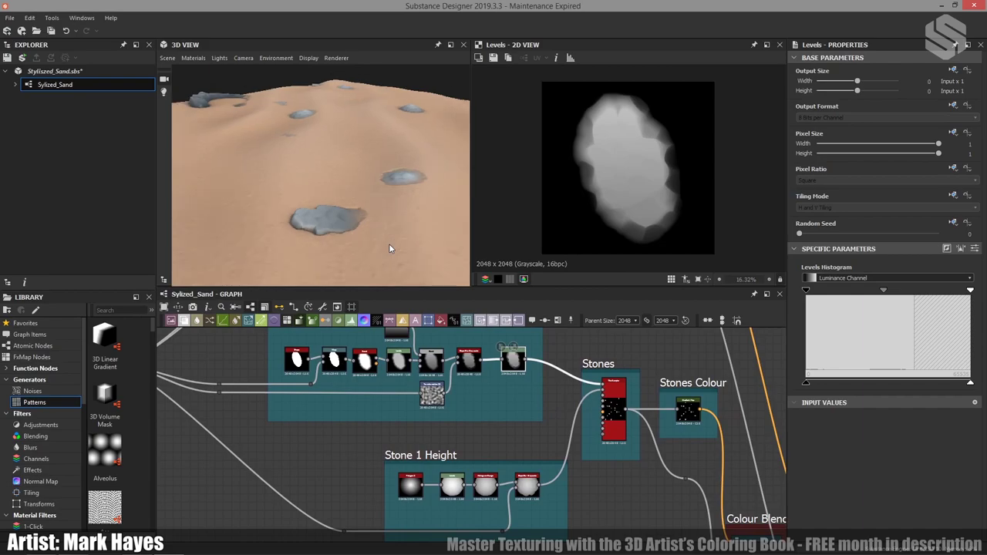
{"action": "mouse_move", "coordinate": [379, 190]}
{"action": "left_mouse_down", "text": "alt"}
{"action": "mouse_move", "coordinate": [332, 221]}
{"action": "mouse_move", "coordinate": [380, 177]}
{"action": "mouse_move", "coordinate": [372, 179]}
{"action": "left_mouse_up", "text": "alt"}
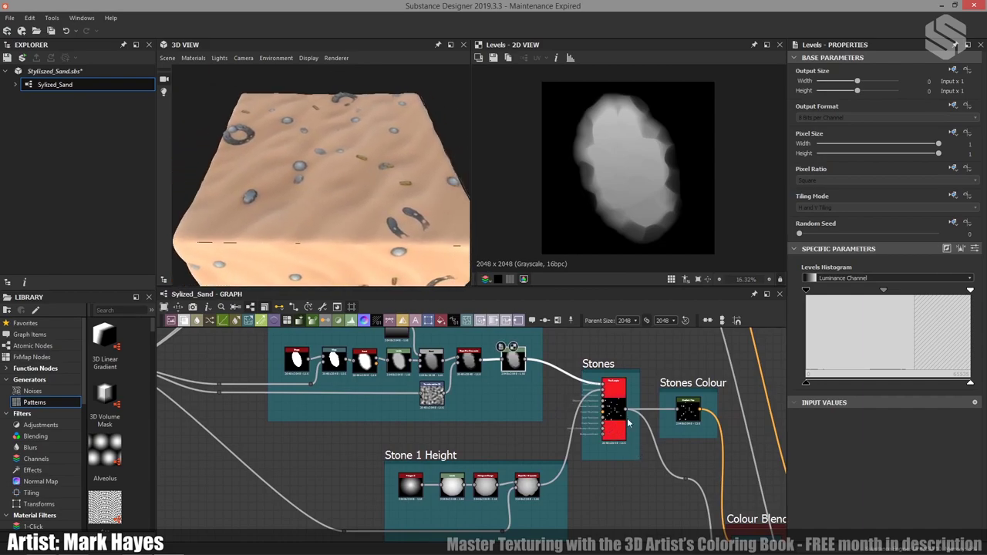
{"action": "left_click", "coordinate": [613, 394]}
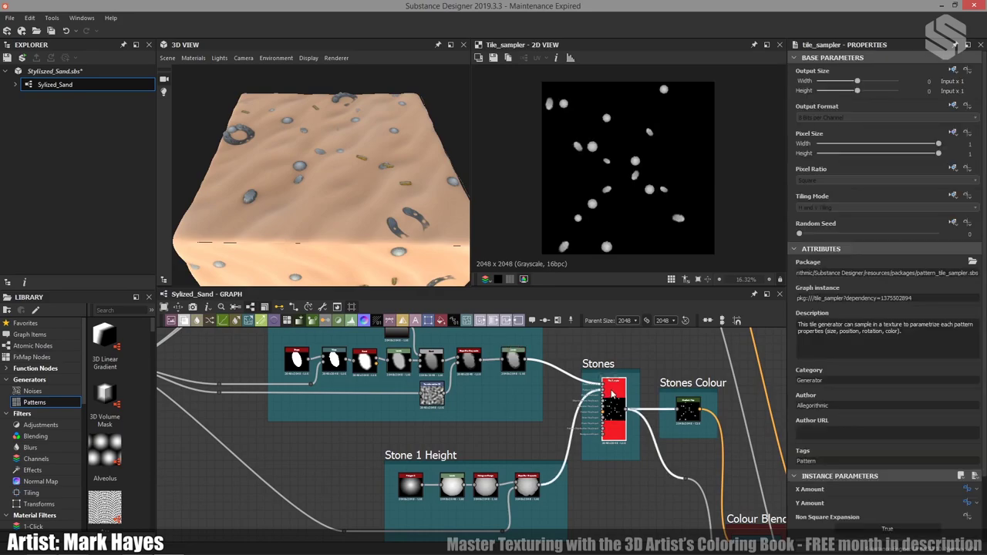
{"action": "scroll", "coordinate": [609, 401], "scroll_direction": "up", "scroll_amount": 5}
{"action": "scroll", "coordinate": [858, 378], "scroll_direction": "down", "scroll_amount": 2}
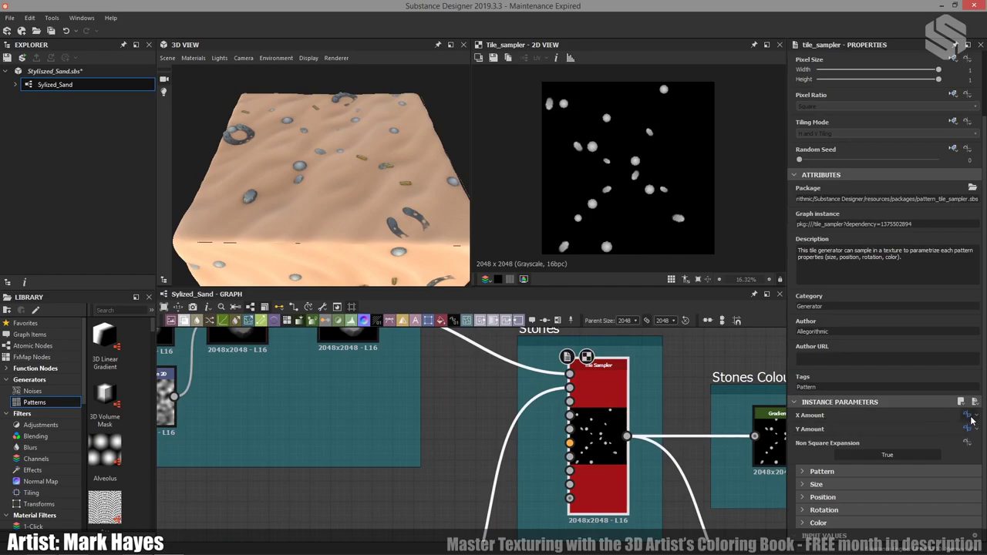
{"action": "left_click", "coordinate": [804, 472]}
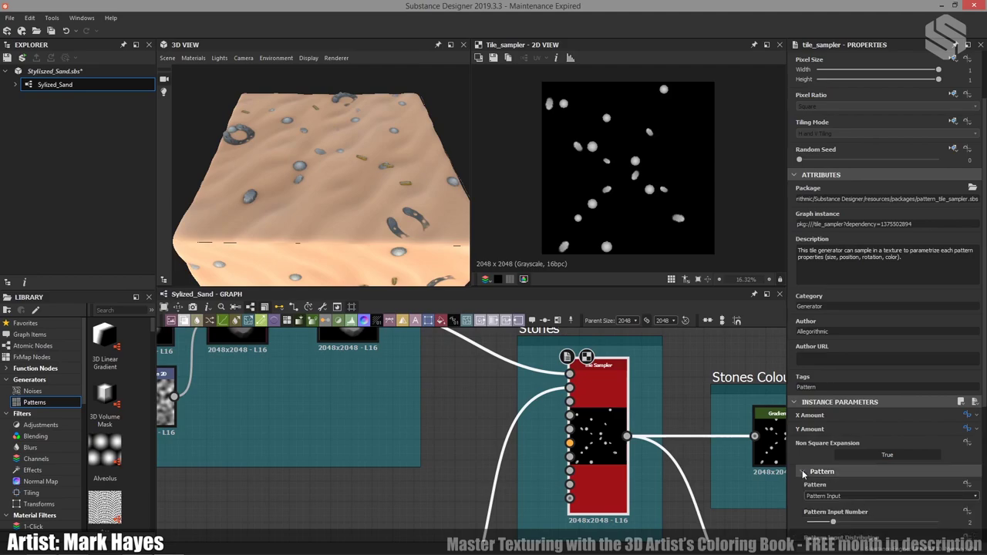
Review the Stones Tile Sampler's Pattern parameters, including the input distribution and rotation settings, and its Size parameters
{"action": "scroll", "coordinate": [805, 455], "scroll_direction": "down", "scroll_amount": 5}
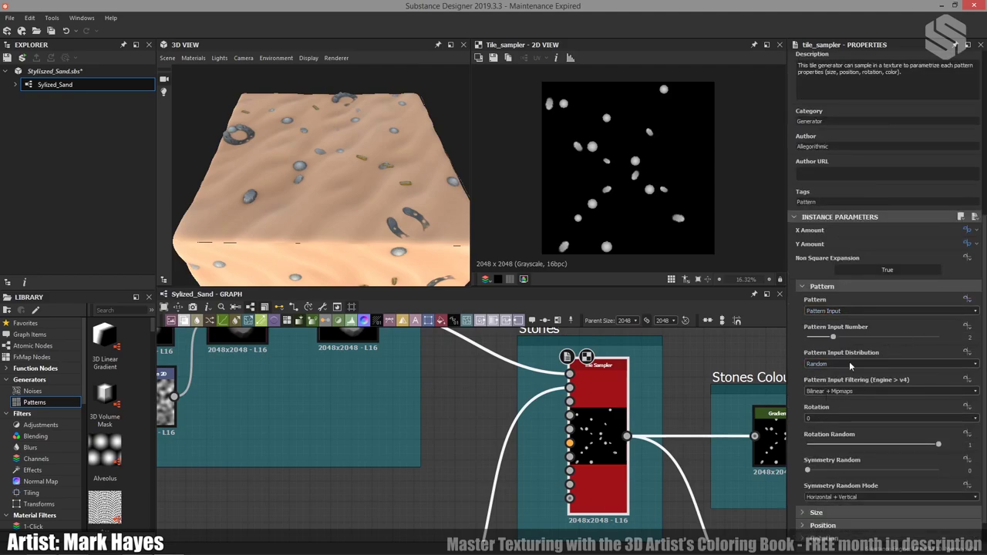
{"action": "scroll", "coordinate": [564, 417], "scroll_direction": "down", "scroll_amount": 3}
{"action": "scroll", "coordinate": [571, 401], "scroll_direction": "up", "scroll_amount": 1}
{"action": "middle_click_drag", "start_coordinate": [547, 427], "coordinate": [563, 454]}
{"action": "scroll", "coordinate": [880, 444], "scroll_direction": "down", "scroll_amount": 1}
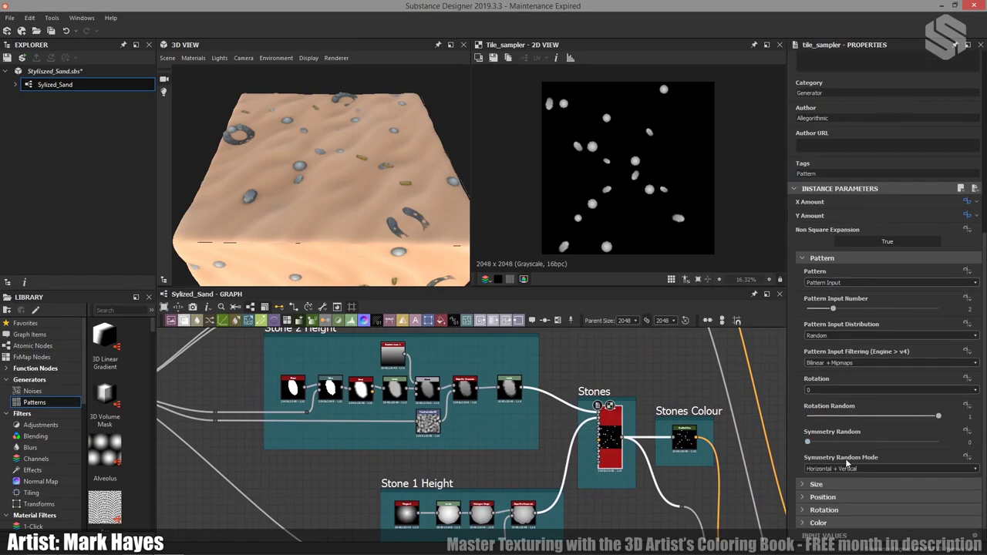
{"action": "left_click", "coordinate": [812, 484]}
{"action": "scroll", "coordinate": [816, 482], "scroll_direction": "down", "scroll_amount": 3}
{"action": "scroll", "coordinate": [817, 487], "scroll_direction": "down", "scroll_amount": 1}
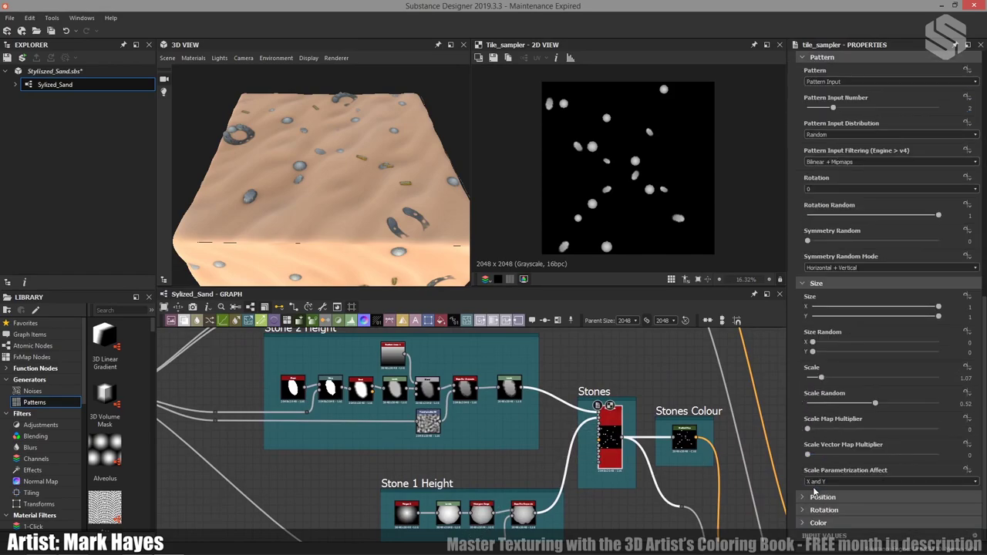
Review the Tile Sampler's Position parameters alongside its scale settings
{"action": "left_click", "coordinate": [805, 496]}
{"action": "scroll", "coordinate": [806, 501], "scroll_direction": "down", "scroll_amount": 3}
{"action": "scroll", "coordinate": [833, 374], "scroll_direction": "up", "scroll_amount": 3}
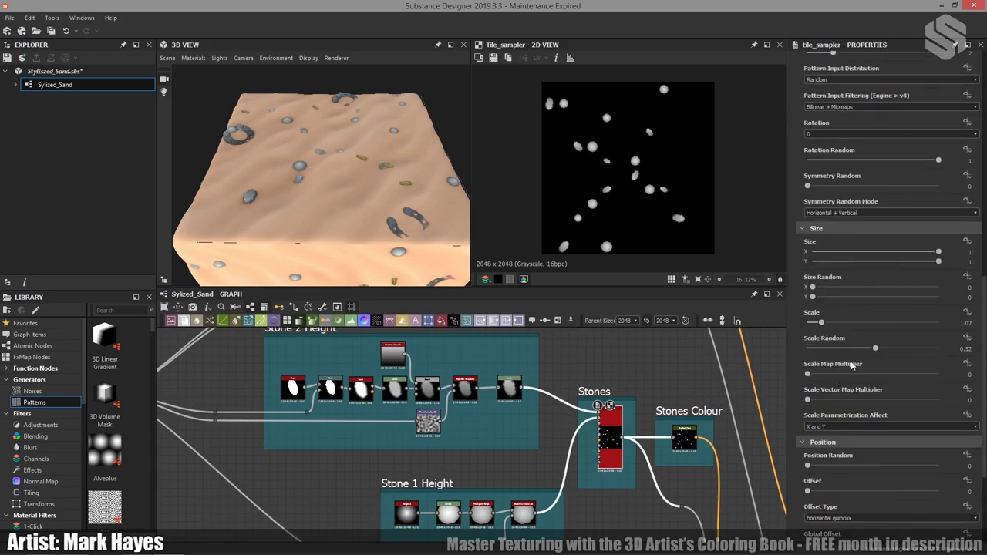
{"action": "scroll", "coordinate": [851, 361], "scroll_direction": "down", "scroll_amount": 3}
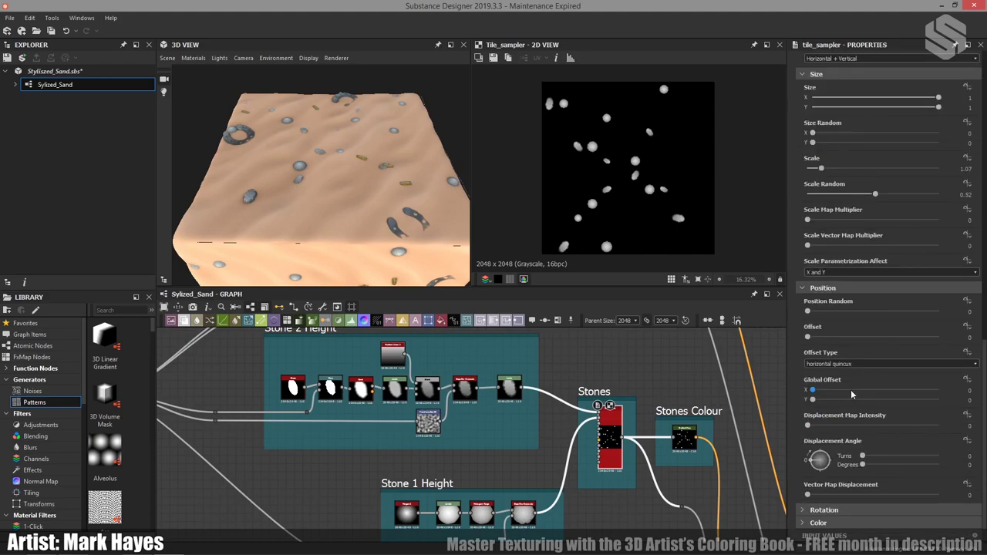
{"action": "scroll", "coordinate": [842, 361], "scroll_direction": "up", "scroll_amount": 1}
{"action": "scroll", "coordinate": [834, 440], "scroll_direction": "down", "scroll_amount": 1}
Review the Tile Sampler's Rotation parameters, focusing on Rotation Random, and inspect the scattered stones up close in 3D
{"action": "left_click", "coordinate": [824, 510]}
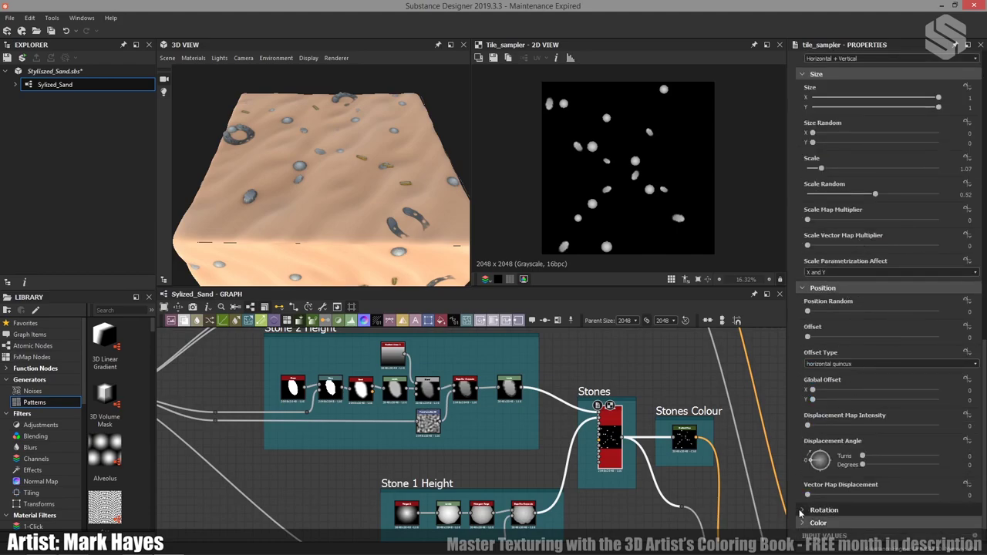
{"action": "scroll", "coordinate": [848, 455], "scroll_direction": "down", "scroll_amount": 2}
{"action": "left_click", "coordinate": [885, 459]}
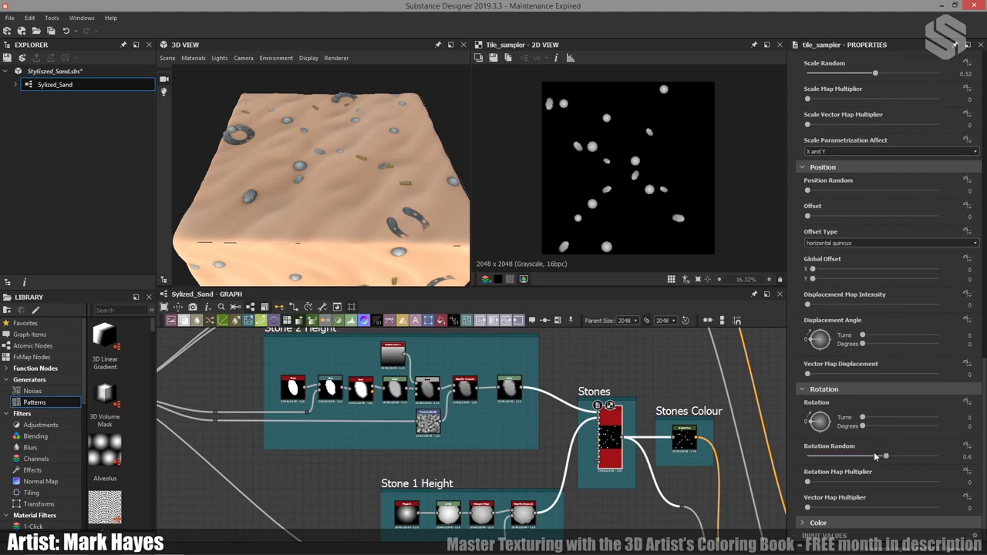
{"action": "left_click_drag", "start_coordinate": [329, 153], "coordinate": [307, 245]}
{"action": "scroll", "coordinate": [358, 246], "scroll_direction": "up", "scroll_amount": 3}
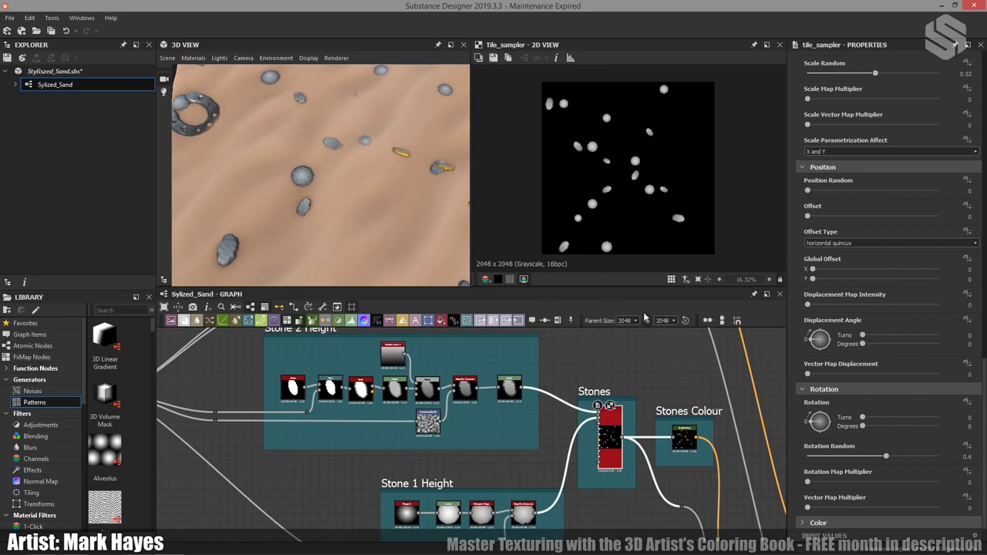
Review the Tile Sampler's Color parameters, including Mask Random, and view the sand surface with all its scattered objects in 3D
{"action": "left_click", "coordinate": [803, 523]}
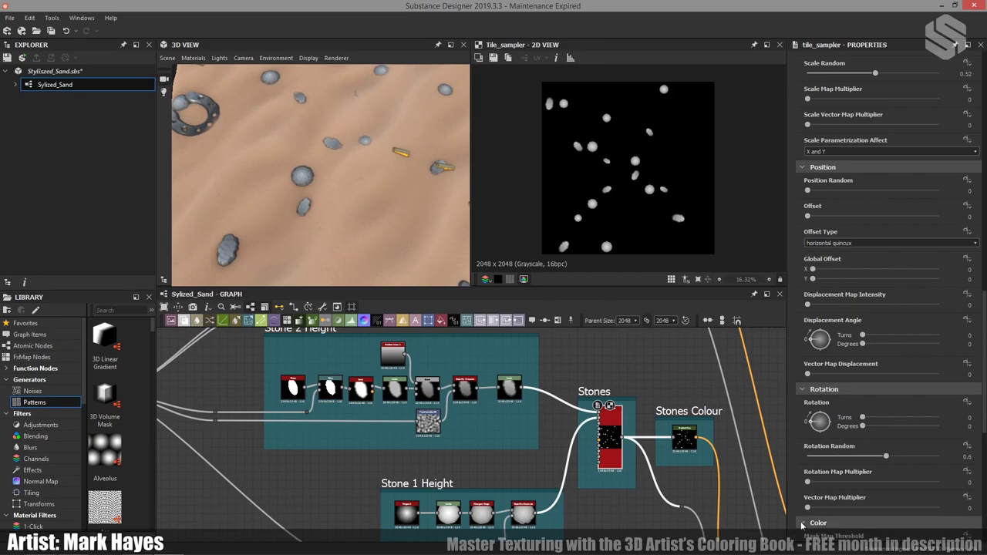
{"action": "scroll", "coordinate": [867, 409], "scroll_direction": "down", "scroll_amount": 5}
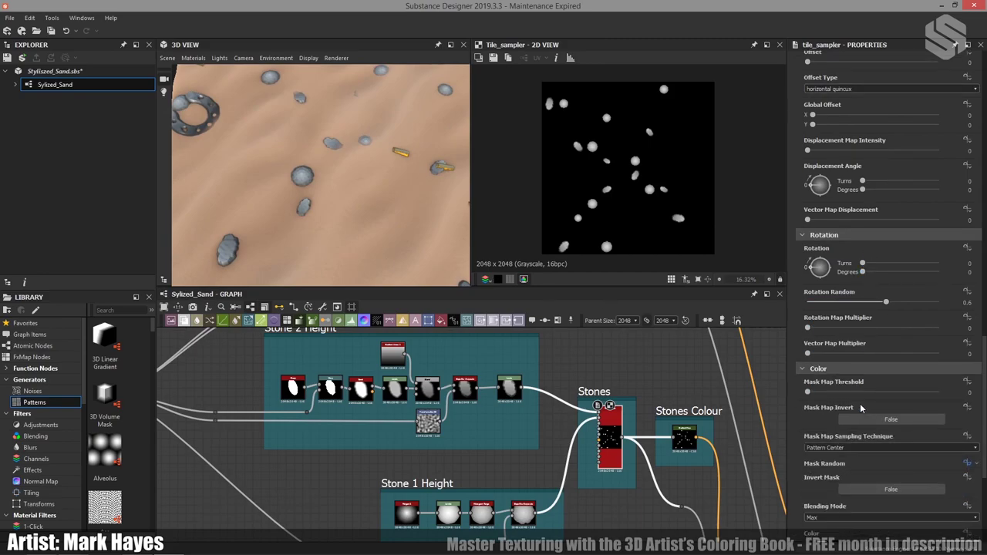
{"action": "scroll", "coordinate": [867, 399], "scroll_direction": "down", "scroll_amount": 2}
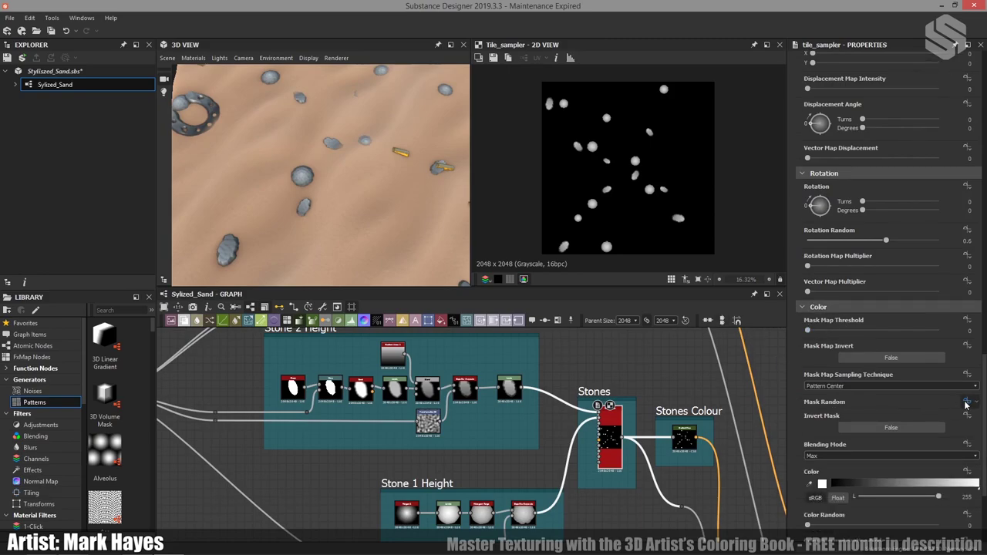
{"action": "scroll", "coordinate": [396, 198], "scroll_direction": "down", "scroll_amount": 5}
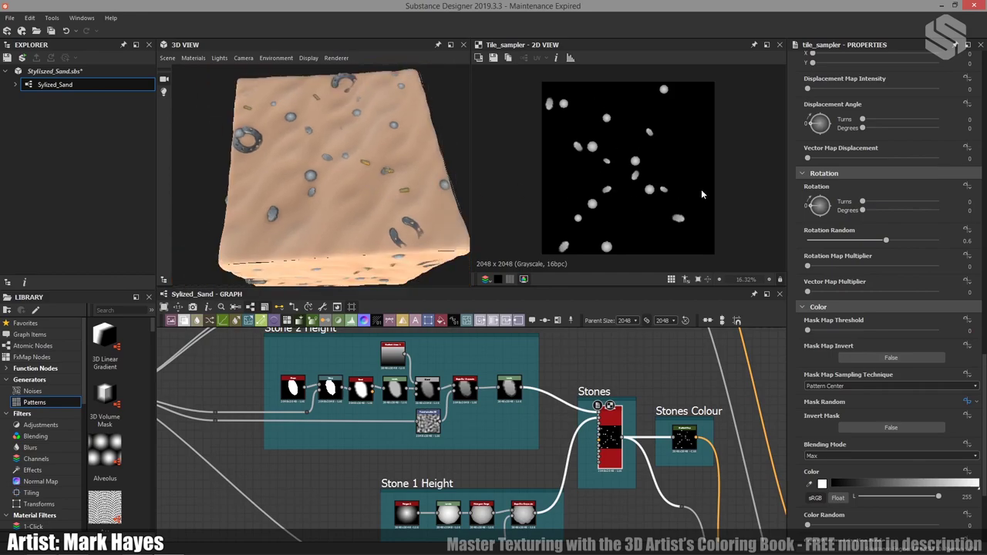
{"action": "left_click_drag", "start_coordinate": [404, 256], "coordinate": [312, 161]}
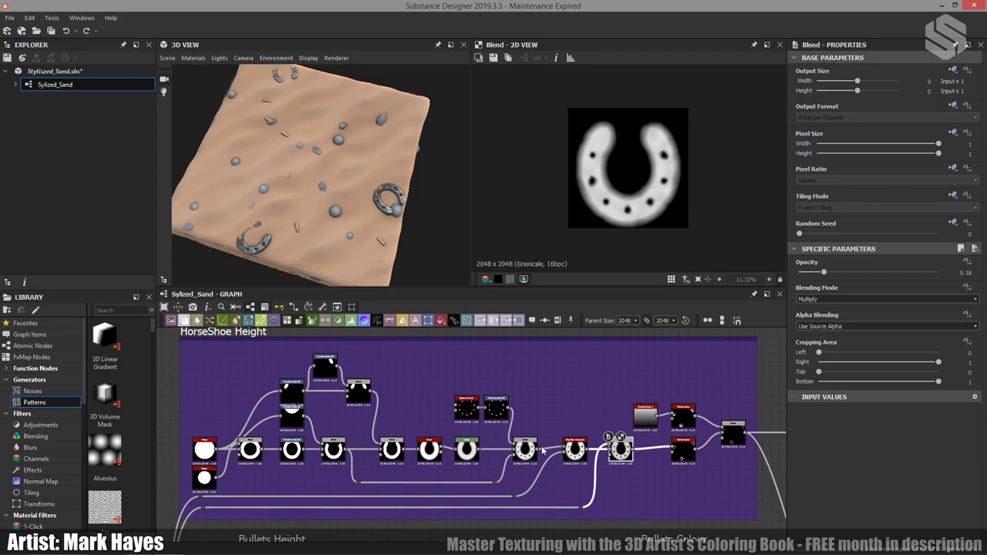
Preview the half-circle Transformation 2D in HorseShoe Height and switch its Tiling Mode inheritance to Relative to Parent
{"action": "middle_click_drag", "start_coordinate": [292, 420], "coordinate": [332, 425]}
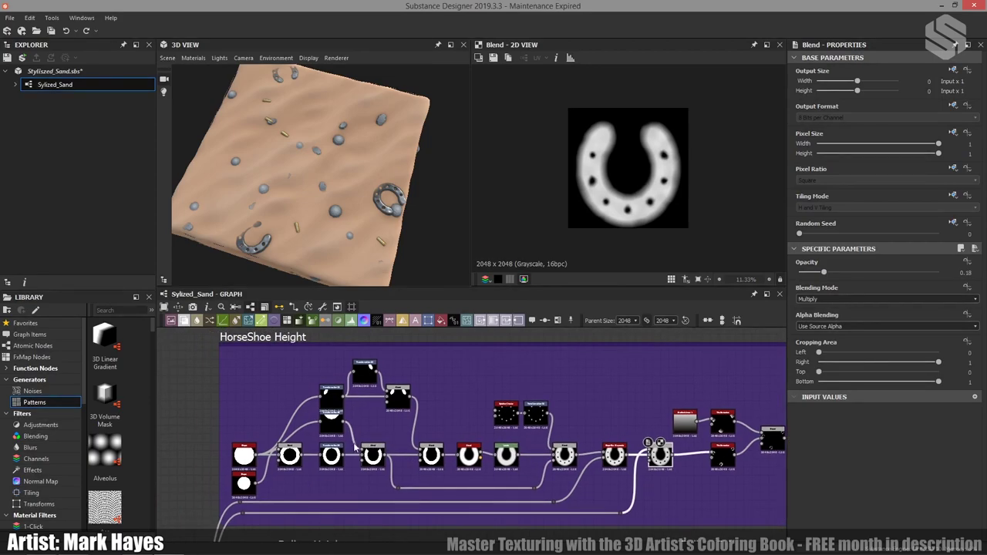
{"action": "double_click", "coordinate": [332, 420]}
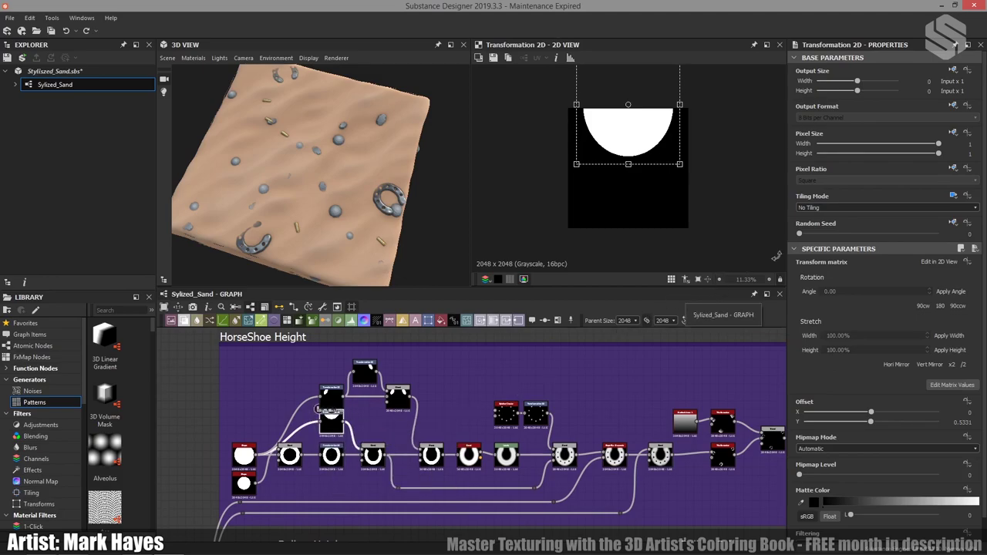
{"action": "left_click", "coordinate": [954, 197]}
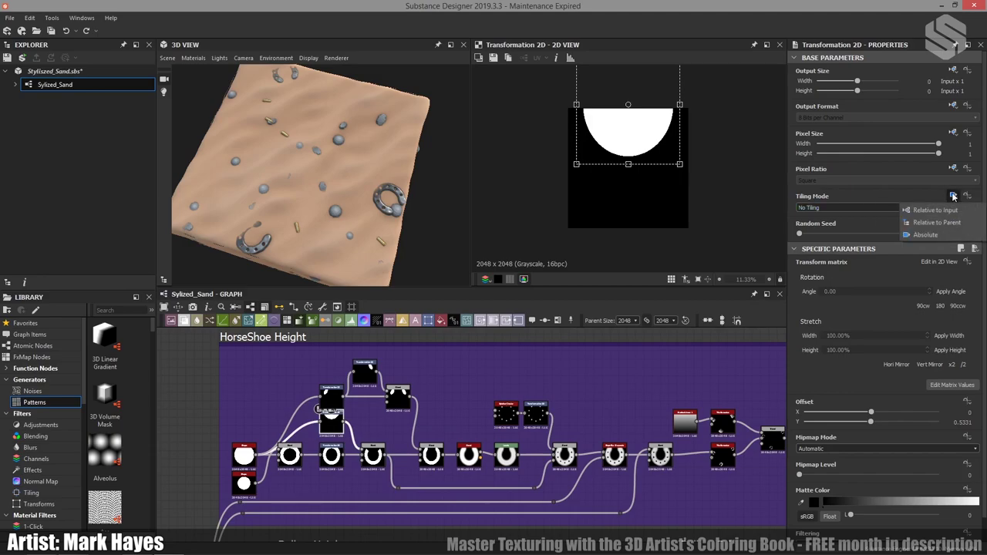
{"action": "left_click", "coordinate": [924, 223]}
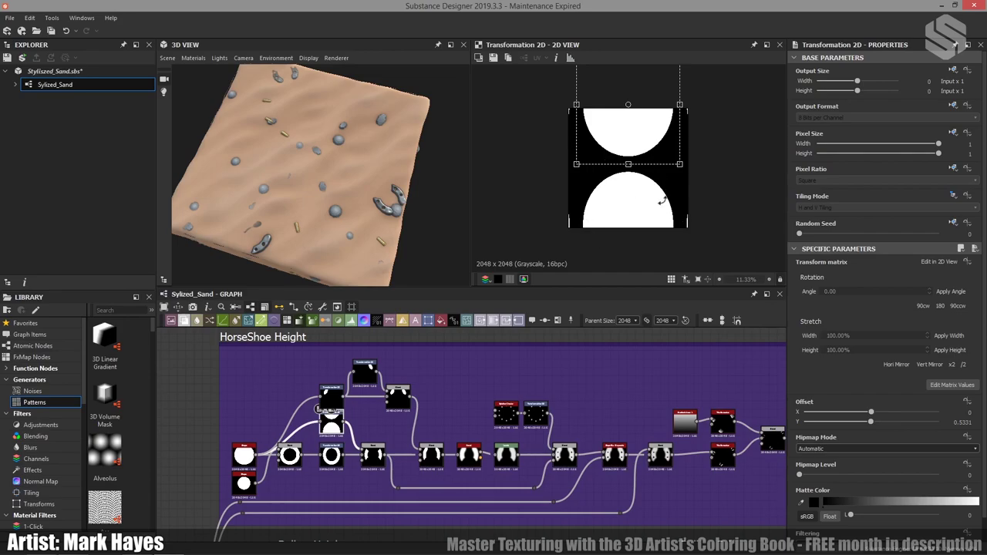
Restore the half-circle Transformation 2D's Tiling Mode to Absolute inheritance with No Tiling
{"action": "left_click", "coordinate": [955, 197]}
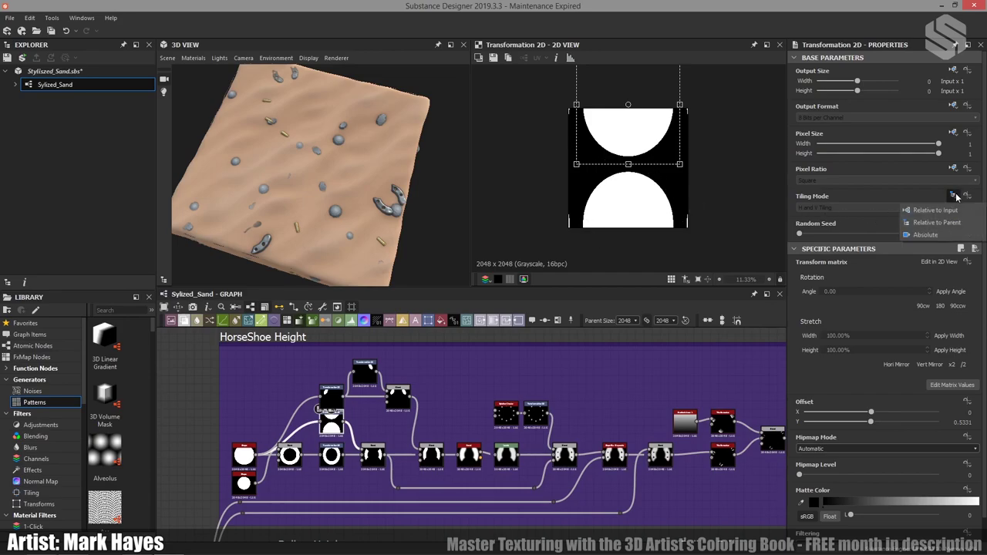
{"action": "left_click", "coordinate": [925, 236]}
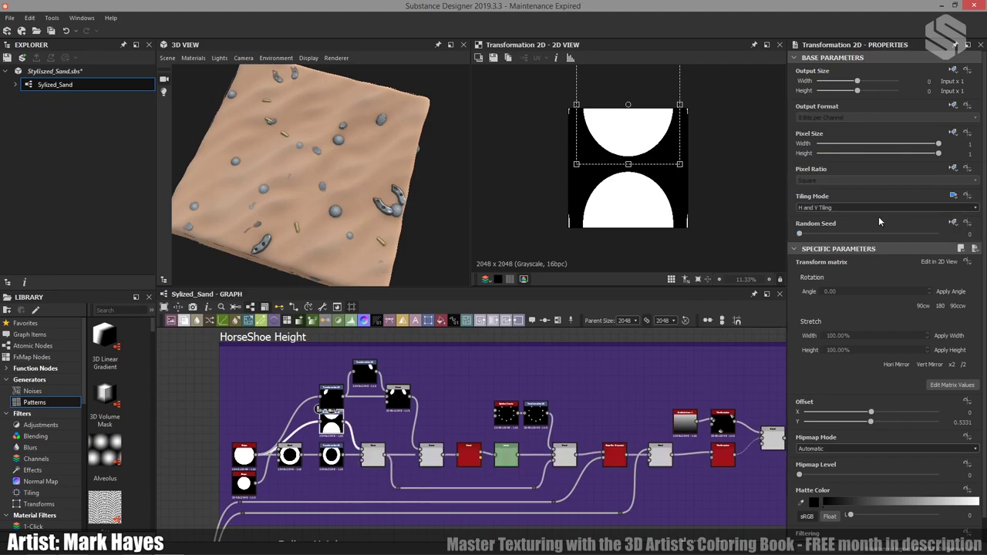
{"action": "left_click", "coordinate": [819, 208]}
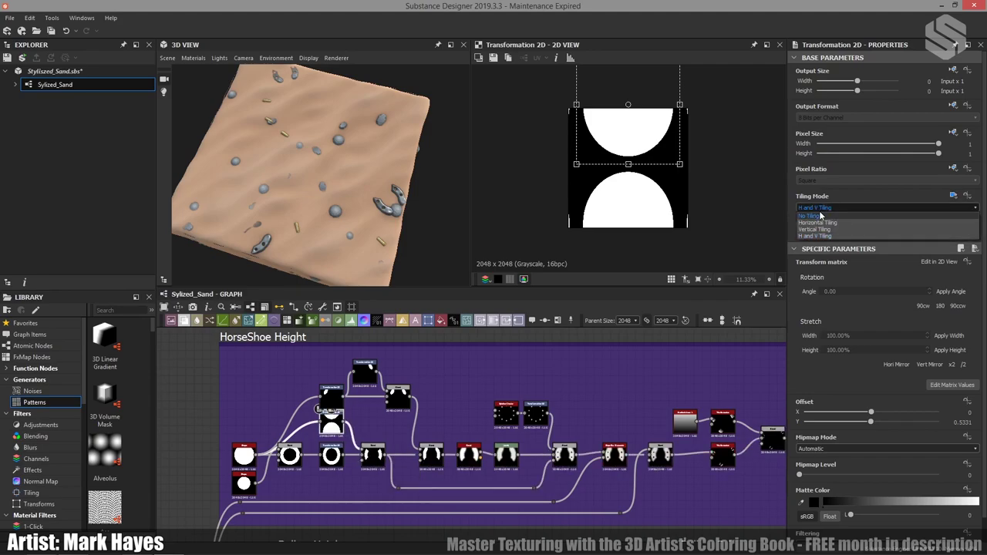
{"action": "left_click", "coordinate": [819, 209]}
{"action": "left_click", "coordinate": [819, 209]}
{"action": "left_click", "coordinate": [819, 215]}
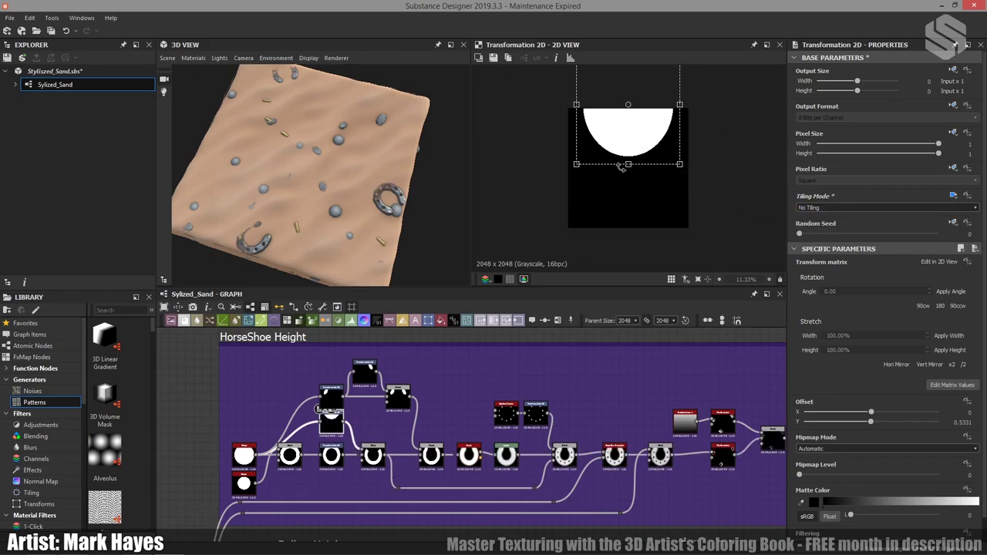
Preview the Blend that subtracts the half circle from the ring, try offsetting the half circle's Transformation 2D, and undo the move
{"action": "scroll", "coordinate": [421, 467], "scroll_direction": "up", "scroll_amount": 5}
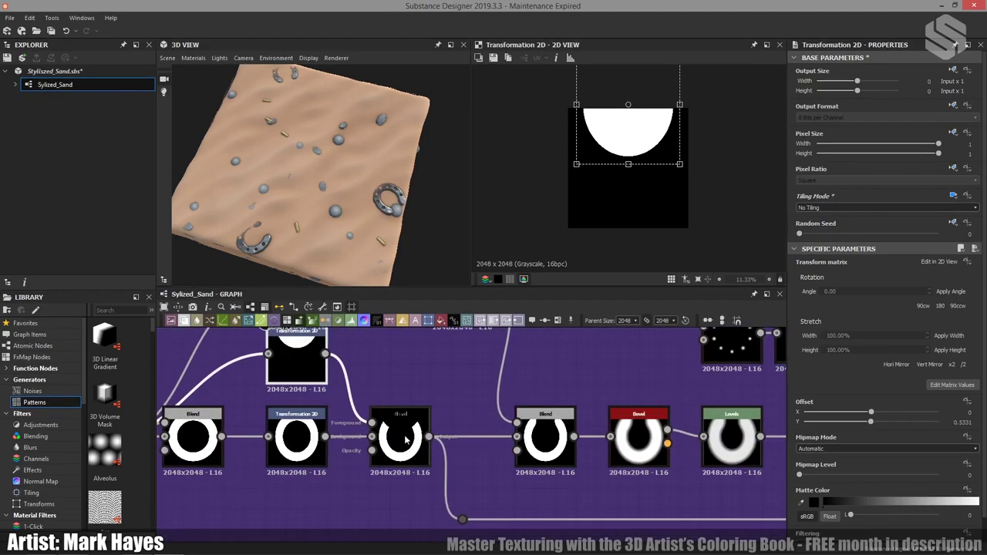
{"action": "double_click", "coordinate": [431, 480]}
{"action": "left_click", "coordinate": [318, 390]}
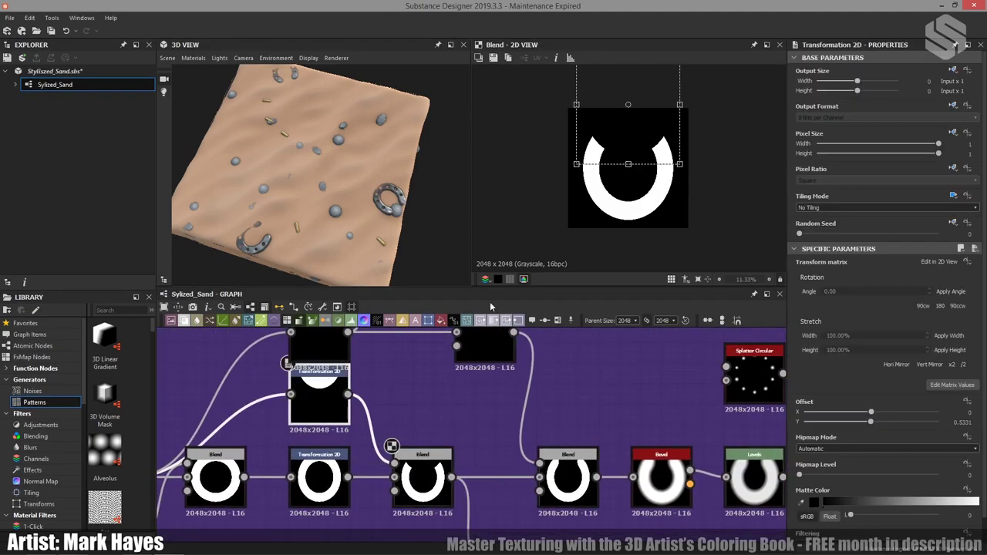
{"action": "left_click_drag", "start_coordinate": [662, 151], "coordinate": [677, 195]}
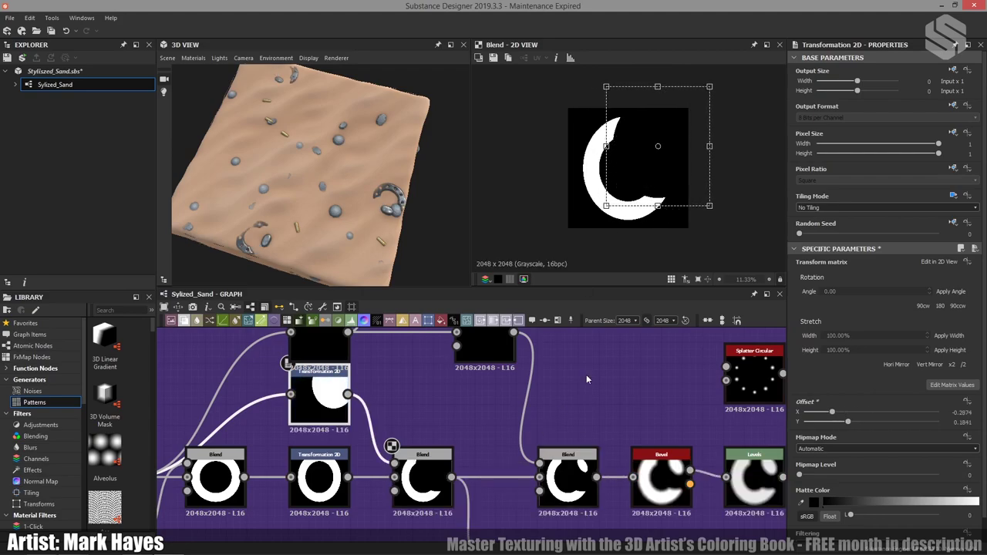
{"action": "key", "text": "ctrl+z"}
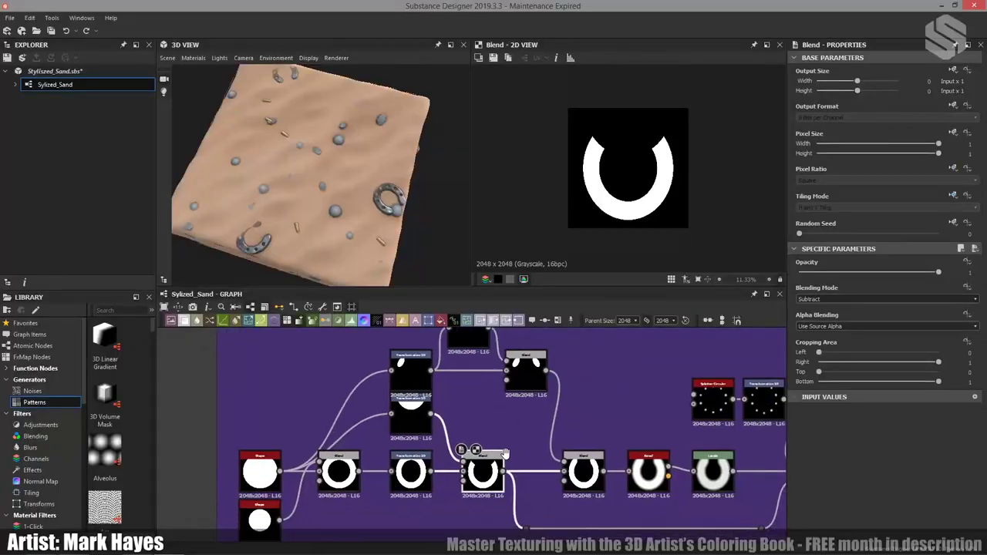
Preview the Blend that adds the rounded tips to the open horseshoe and examine the nodes feeding it
{"action": "middle_click_drag", "start_coordinate": [504, 453], "coordinate": [401, 453]}
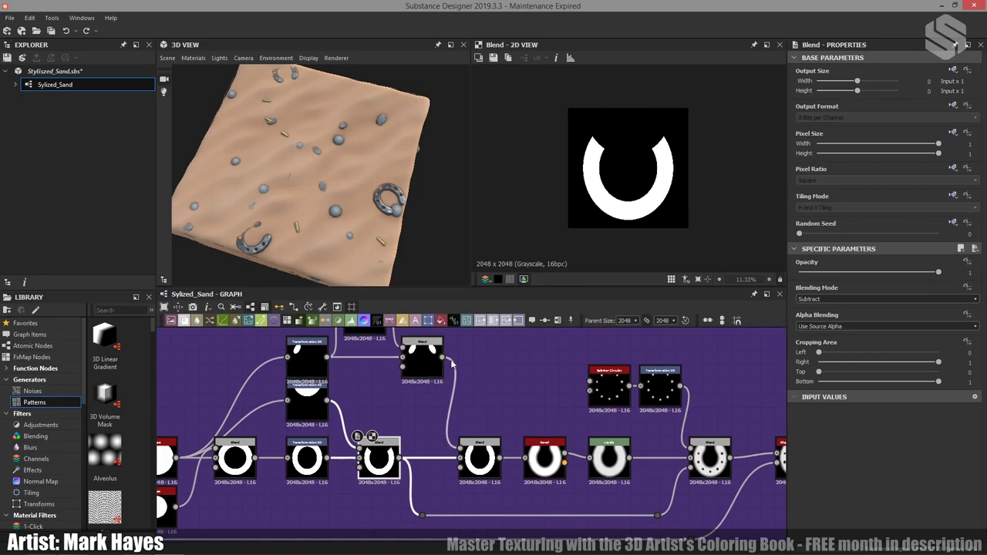
{"action": "left_click", "coordinate": [483, 465]}
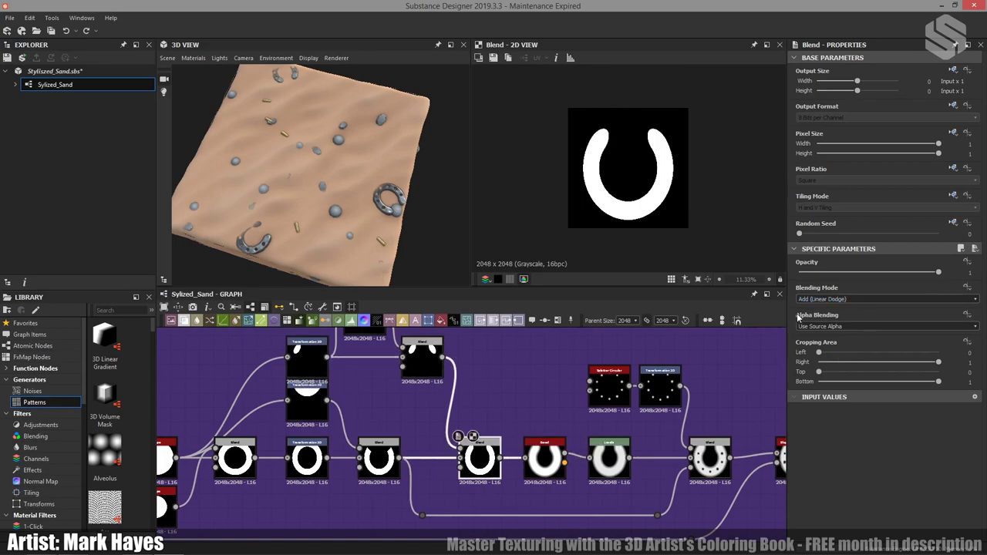
{"action": "middle_click_drag", "start_coordinate": [471, 403], "coordinate": [482, 471]}
{"action": "middle_click_drag", "start_coordinate": [433, 419], "coordinate": [442, 445]}
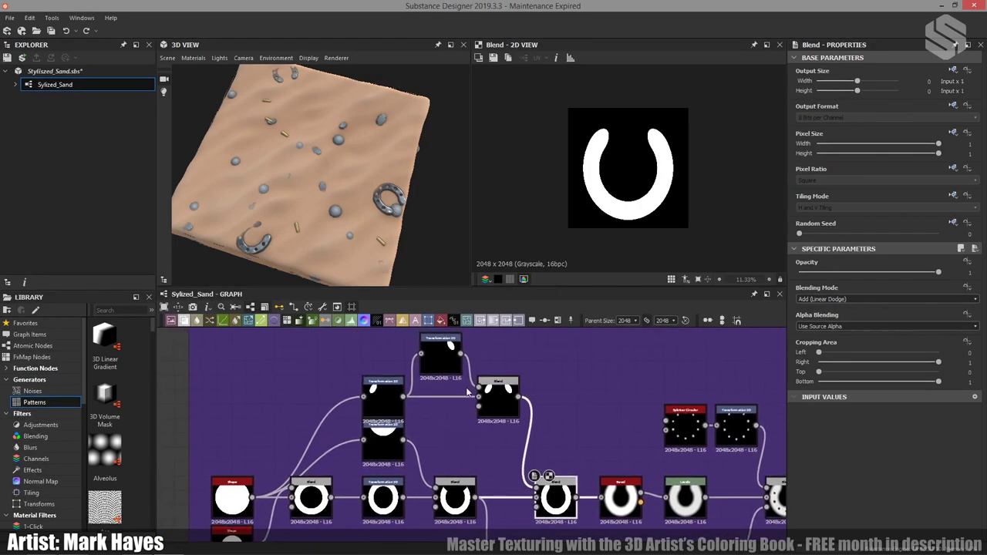
Preview the Blend that combines the two tip ellipses and the Transformation 2D that shapes the first ellipse
{"action": "double_click", "coordinate": [505, 399]}
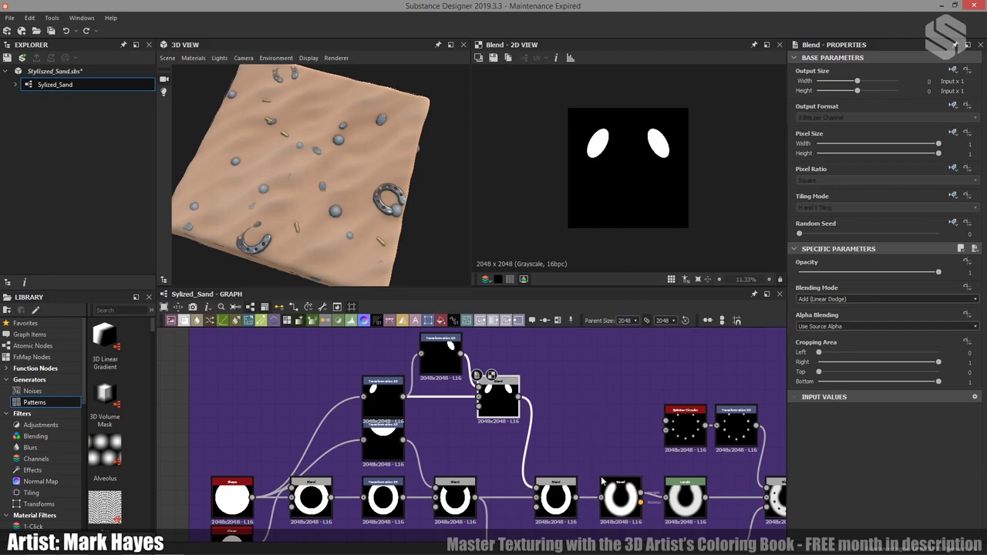
{"action": "left_click", "coordinate": [390, 398]}
{"action": "double_click", "coordinate": [390, 398]}
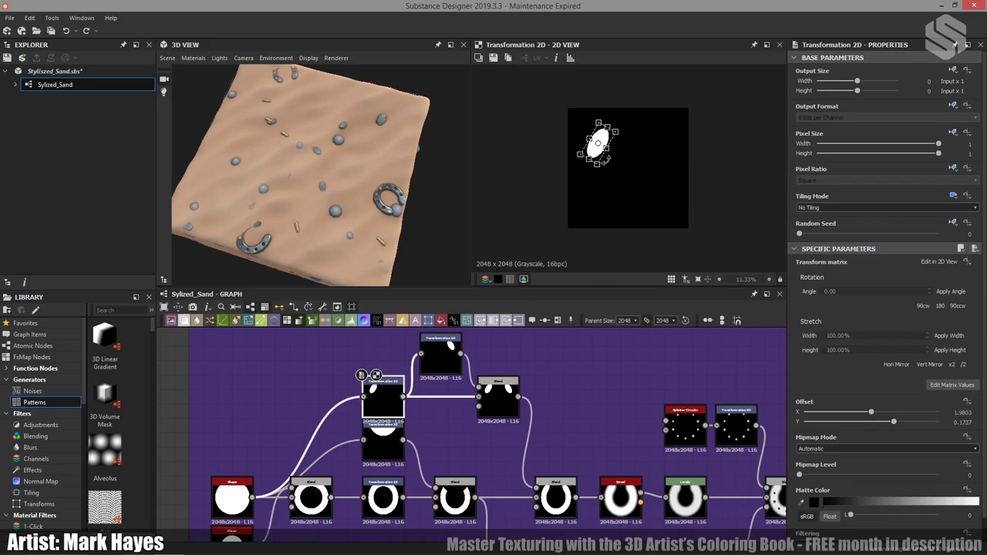
Preview the second ellipse's Transformation 2D, apply a horizontal mirror to it, and mirror it back
{"action": "double_click", "coordinate": [441, 357]}
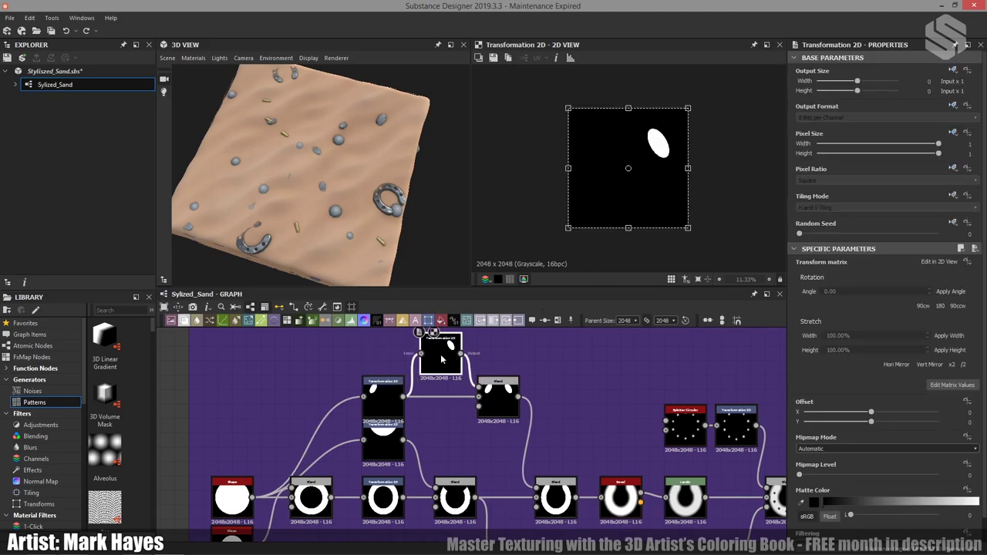
{"action": "left_click", "coordinate": [893, 366]}
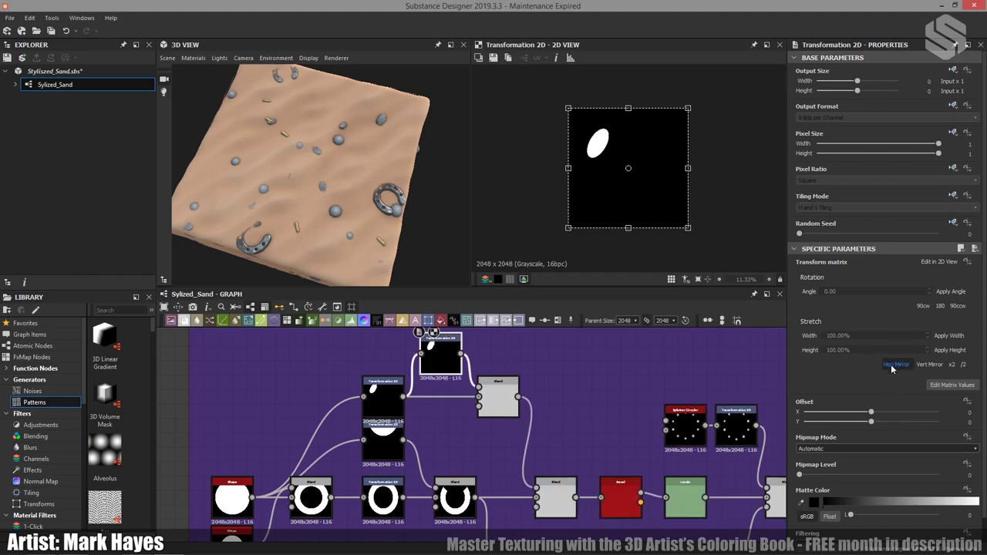
{"action": "left_click", "coordinate": [893, 366]}
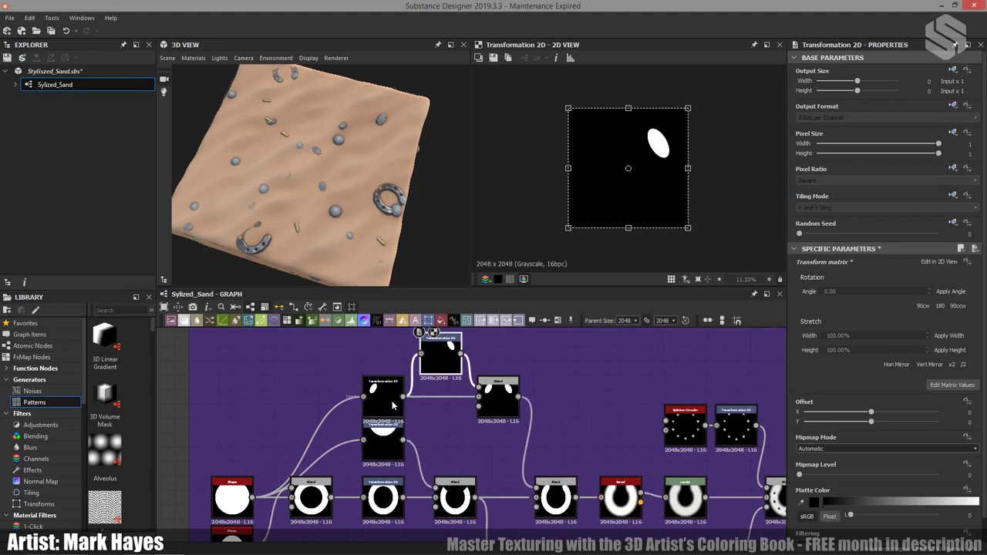
Rotate and reposition the first tip ellipse's Transformation 2D against the combined horseshoe preview, ending at offset X 1.9537, Y 0.2367
{"action": "left_click", "coordinate": [555, 498]}
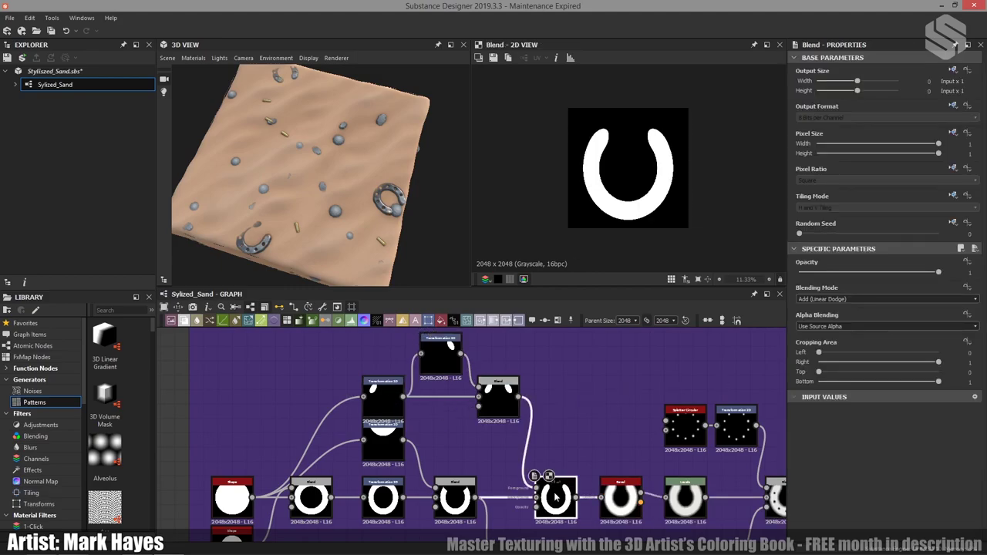
{"action": "left_click", "coordinate": [380, 399]}
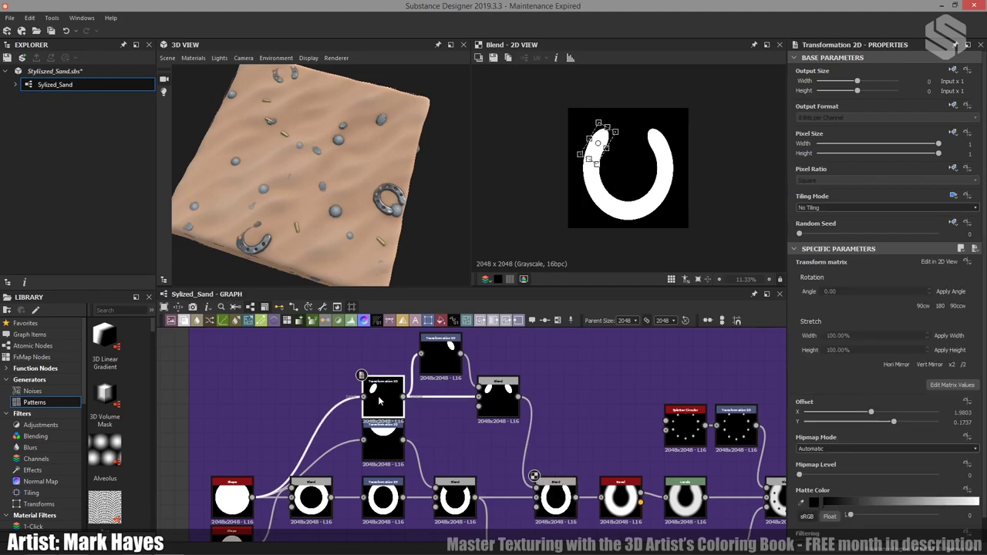
{"action": "left_click_drag", "start_coordinate": [600, 151], "coordinate": [614, 182]}
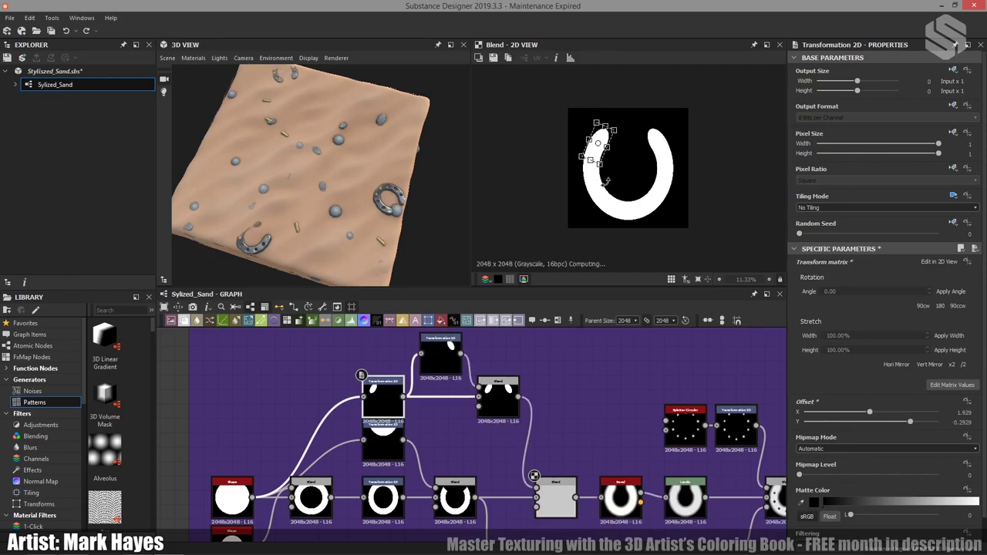
{"action": "scroll", "coordinate": [612, 142], "scroll_direction": "up", "scroll_amount": 5}
{"action": "scroll", "coordinate": [611, 143], "scroll_direction": "up", "scroll_amount": 3}
{"action": "left_click_drag", "start_coordinate": [623, 228], "coordinate": [597, 261]}
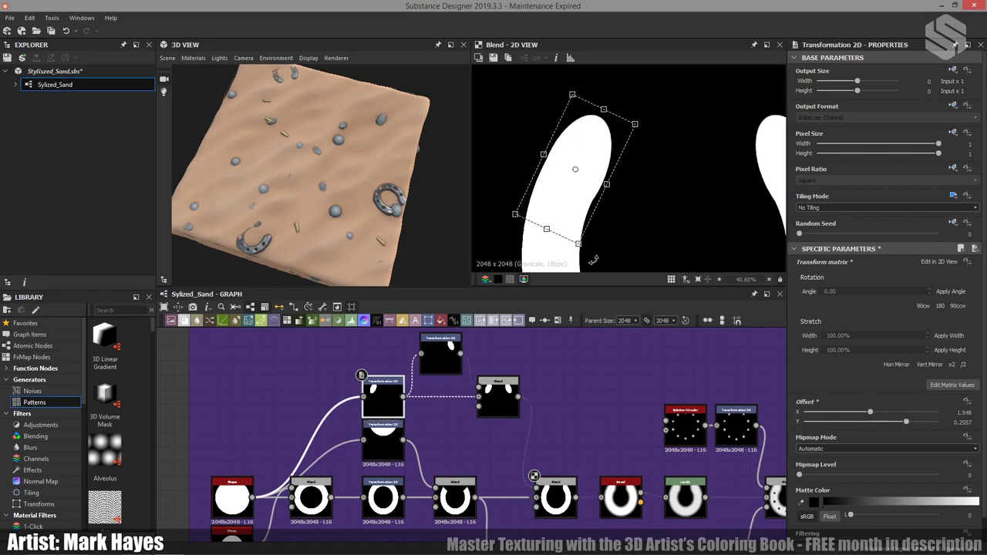
{"action": "left_click_drag", "start_coordinate": [572, 216], "coordinate": [575, 214]}
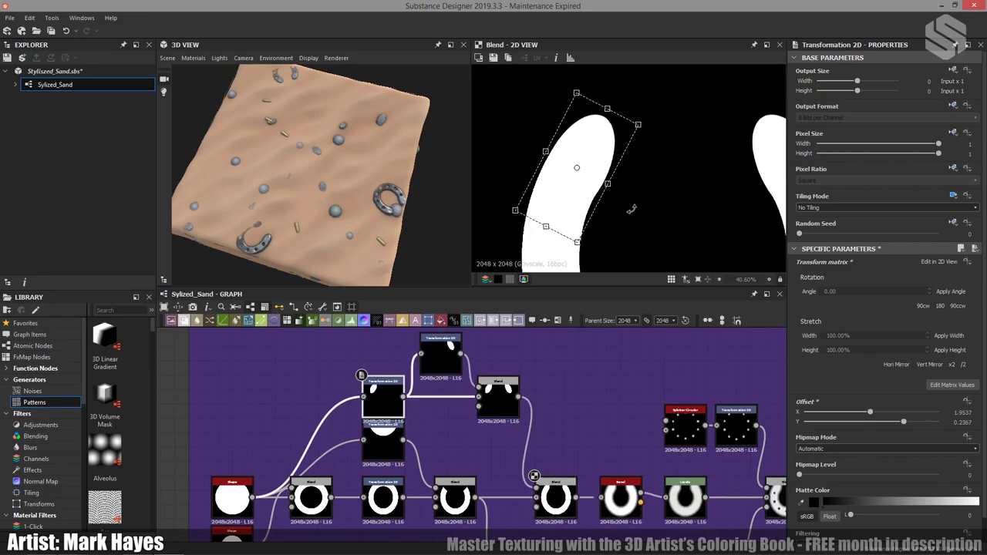
{"action": "key", "text": "f"}
{"action": "left_click", "coordinate": [601, 372]}
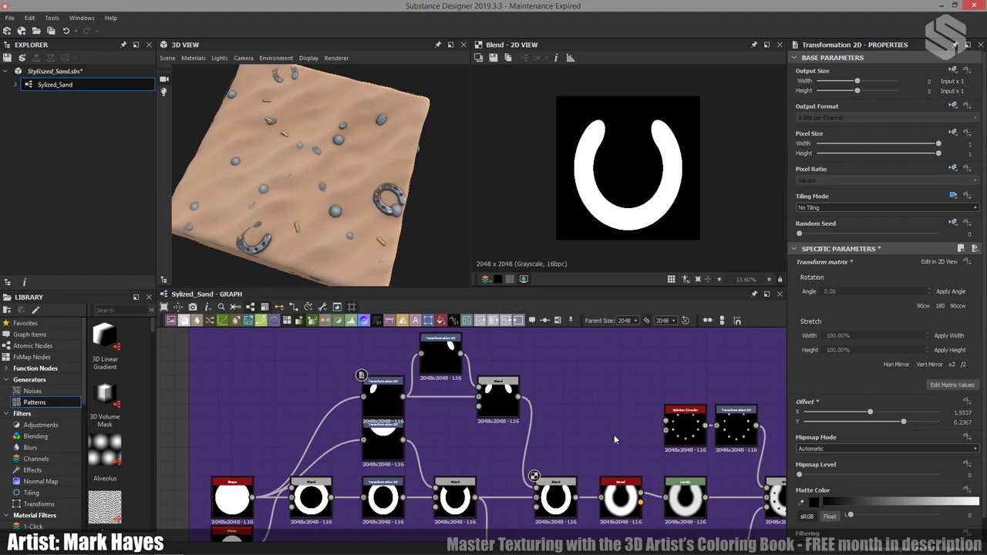
Preview the Levels node that follows the horseshoe's Bevel
{"action": "middle_click_drag", "start_coordinate": [575, 444], "coordinate": [444, 423]}
{"action": "scroll", "coordinate": [533, 452], "scroll_direction": "down", "scroll_amount": 1}
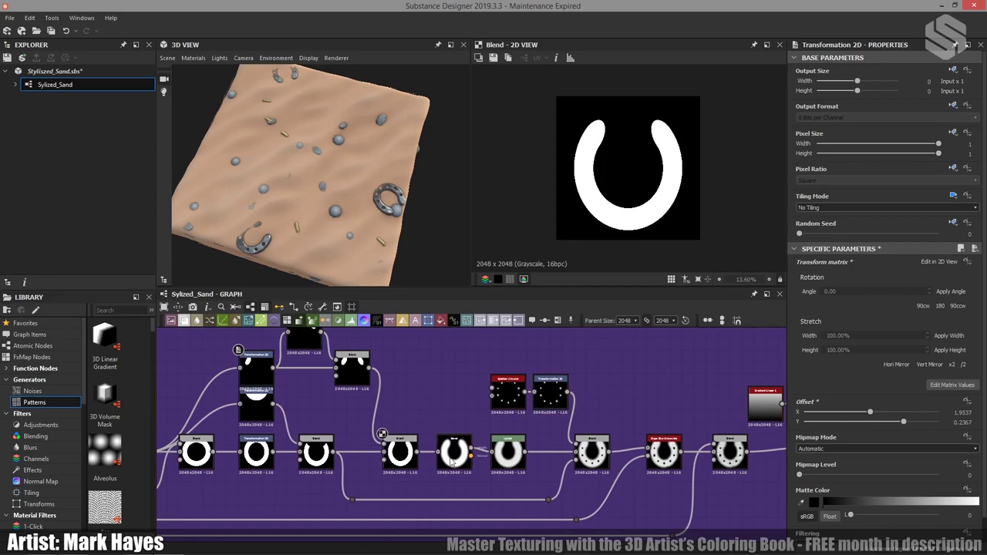
{"action": "left_click_drag", "start_coordinate": [470, 457], "coordinate": [516, 455]}
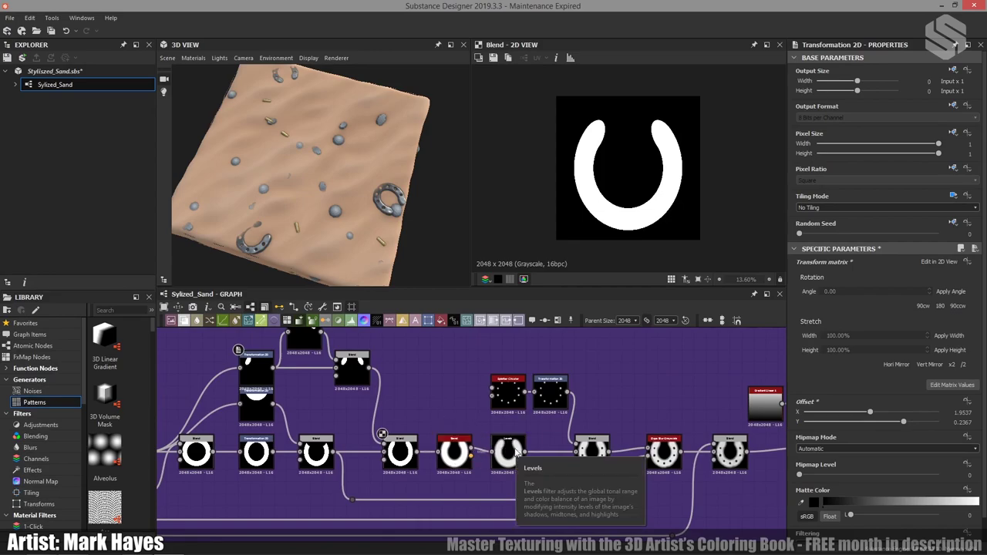
{"action": "middle_click_drag", "start_coordinate": [517, 451], "coordinate": [468, 465]}
{"action": "left_click", "coordinate": [455, 472]}
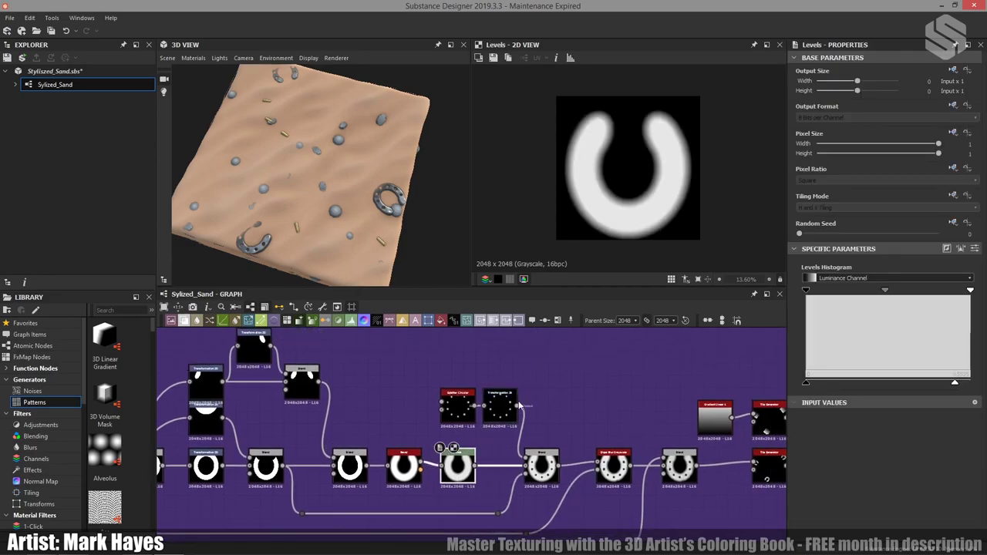
Preview the Splatter Circular node that makes the nail-hole dots and examine its pattern parameters
{"action": "middle_click_drag", "start_coordinate": [527, 429], "coordinate": [598, 407]}
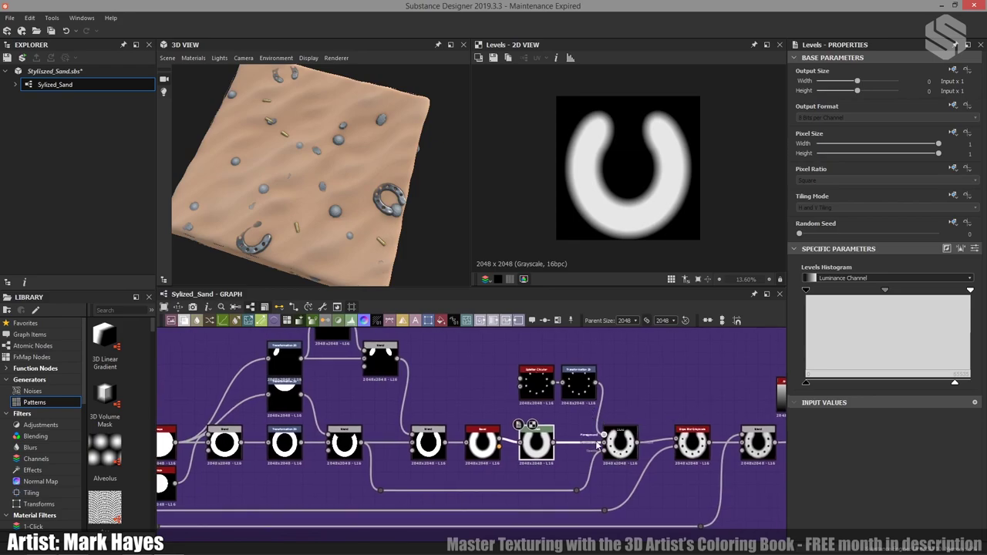
{"action": "middle_click_drag", "start_coordinate": [598, 446], "coordinate": [542, 445]}
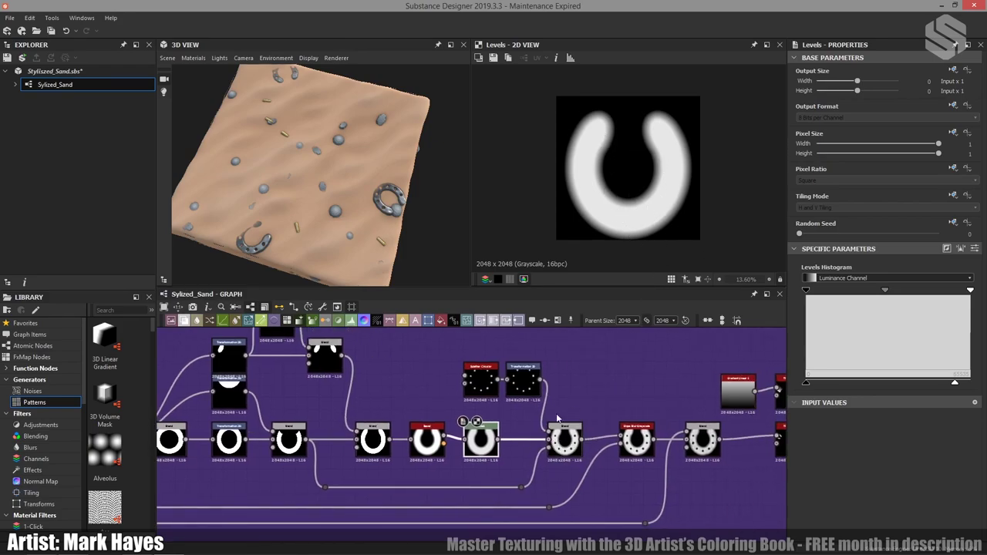
{"action": "middle_click_drag", "start_coordinate": [556, 419], "coordinate": [567, 419]}
{"action": "double_click", "coordinate": [493, 383]}
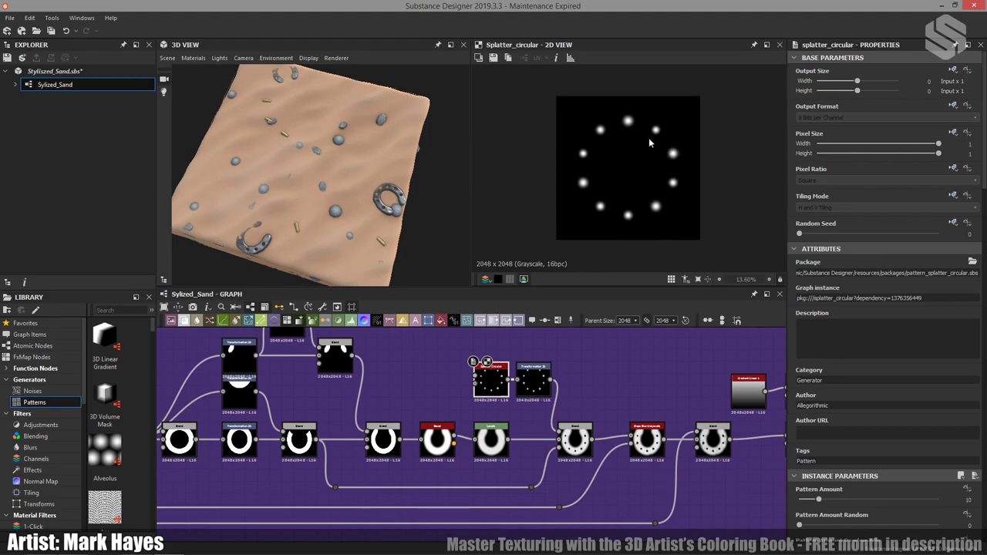
{"action": "scroll", "coordinate": [887, 424], "scroll_direction": "down", "scroll_amount": 5}
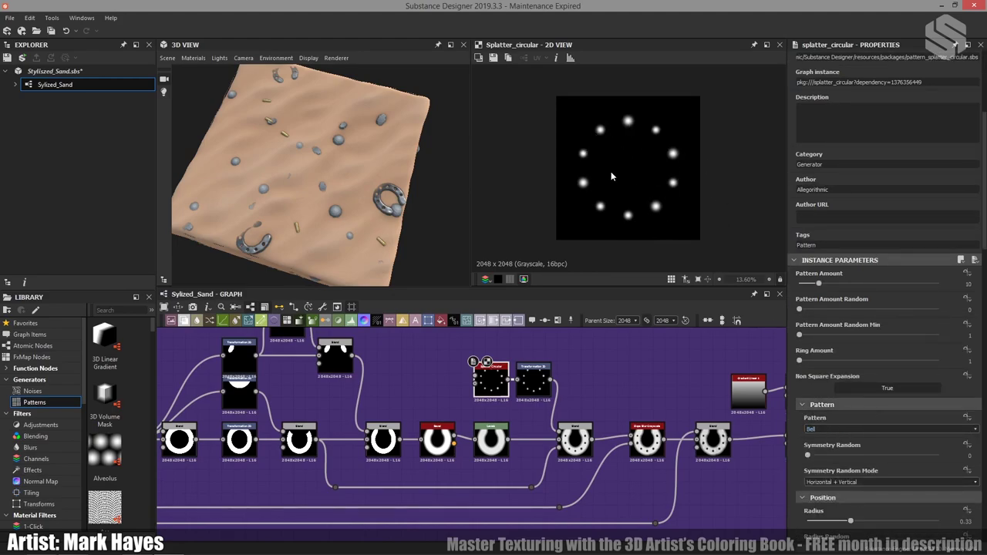
{"action": "scroll", "coordinate": [617, 181], "scroll_direction": "up", "scroll_amount": 3}
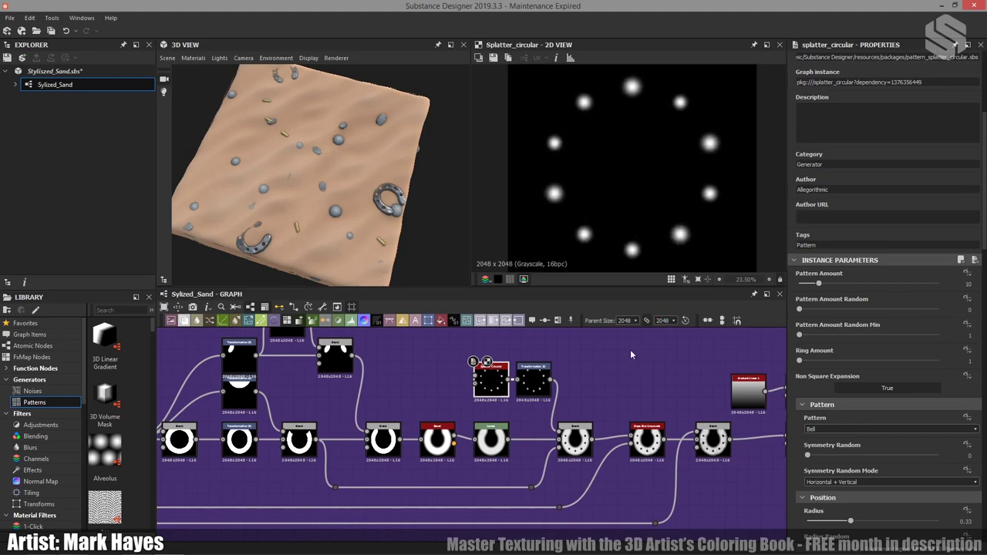
Preview the Blend that subtracts the dots from the horseshoe and examine Splatter Circular's position, size and rotation parameters
{"action": "middle_click_drag", "start_coordinate": [601, 425], "coordinate": [631, 422]}
{"action": "double_click", "coordinate": [607, 436]}
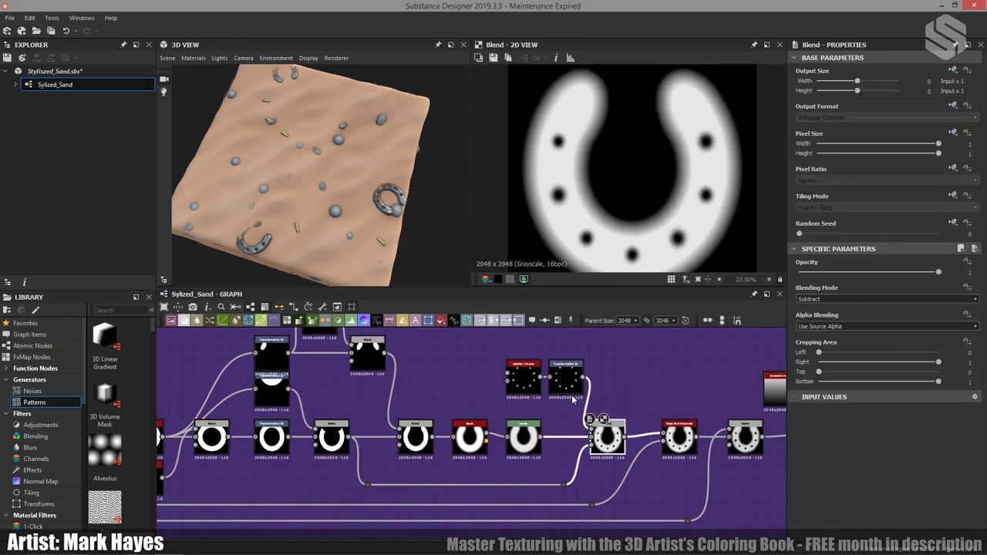
{"action": "double_click", "coordinate": [532, 386]}
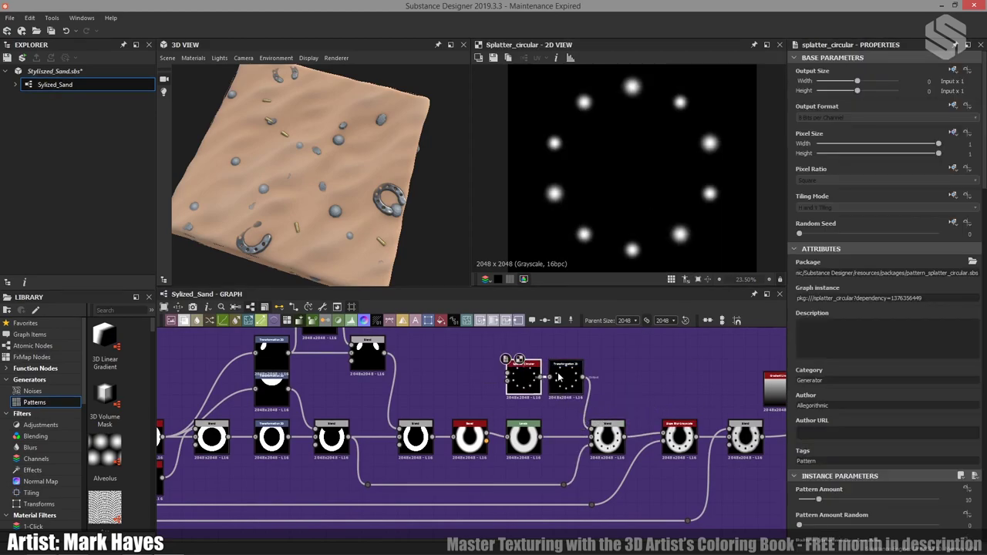
{"action": "scroll", "coordinate": [861, 413], "scroll_direction": "down", "scroll_amount": 5}
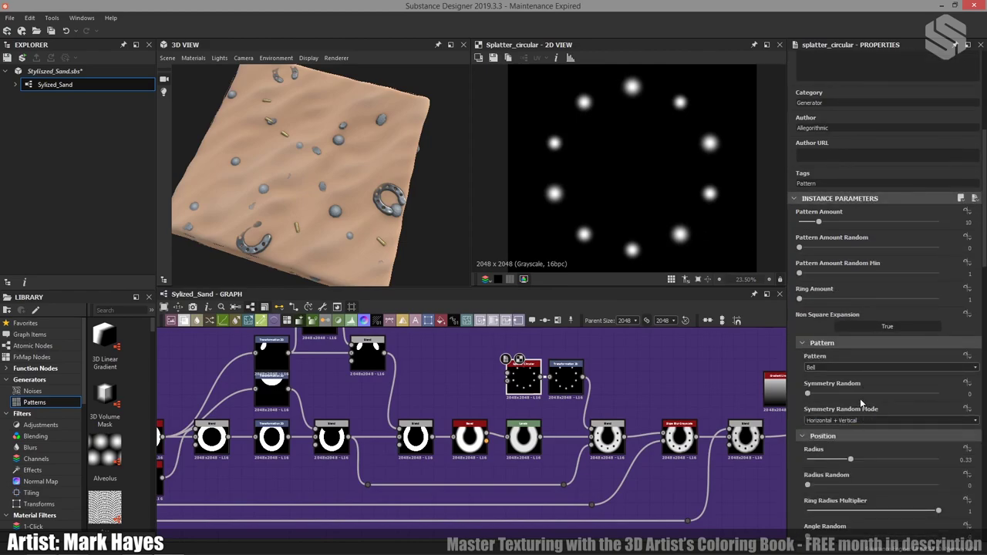
{"action": "scroll", "coordinate": [861, 402], "scroll_direction": "down", "scroll_amount": 3}
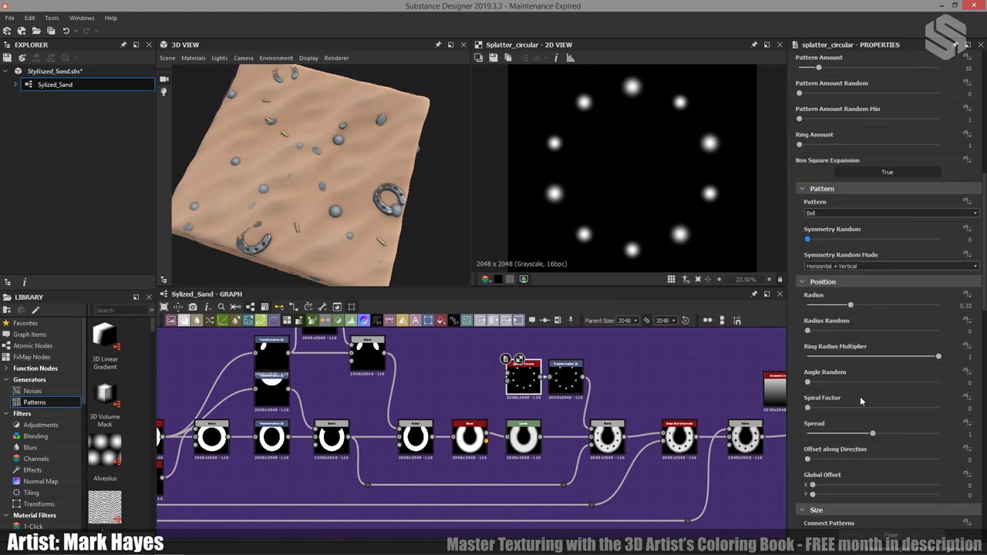
{"action": "scroll", "coordinate": [861, 401], "scroll_direction": "down", "scroll_amount": 4}
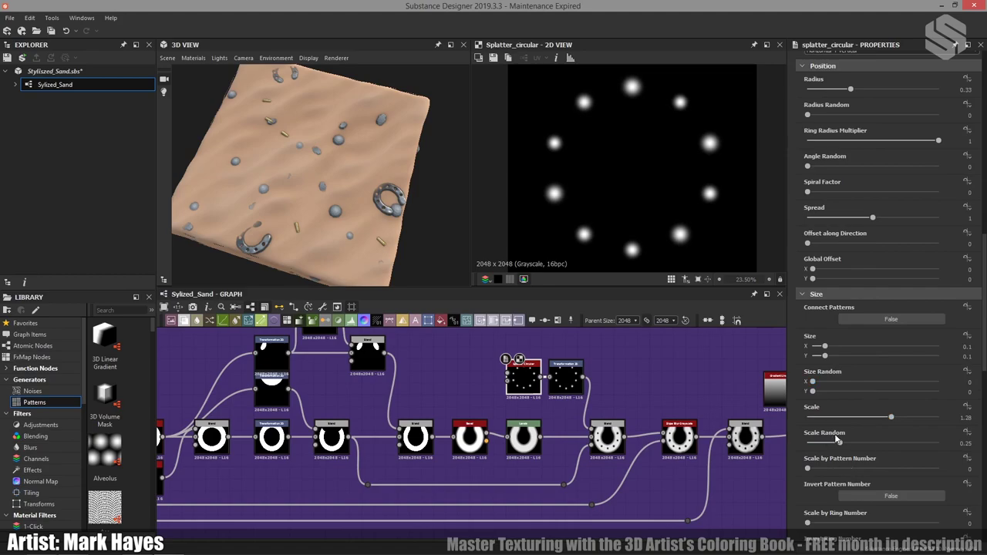
{"action": "scroll", "coordinate": [679, 233], "scroll_direction": "down", "scroll_amount": 2}
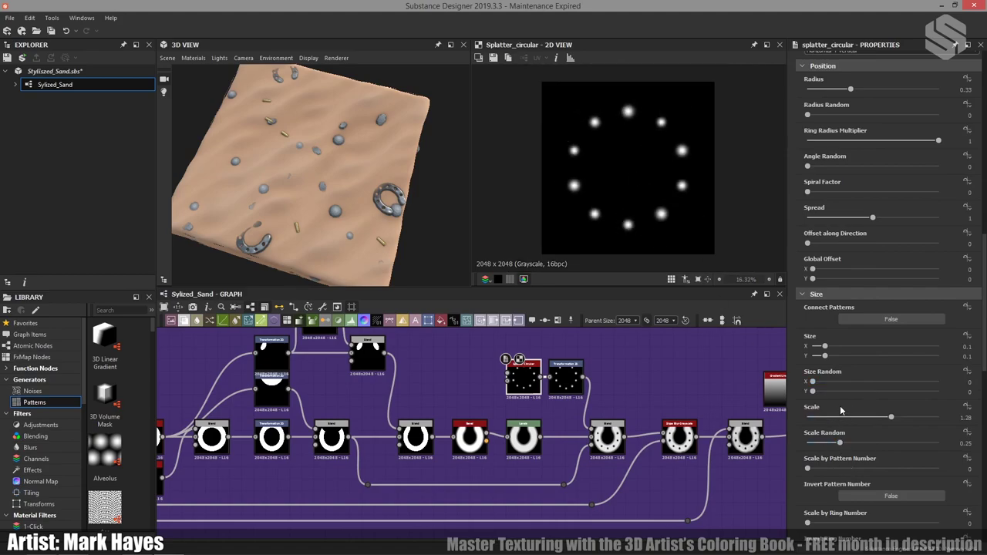
{"action": "scroll", "coordinate": [855, 429], "scroll_direction": "down", "scroll_amount": 4}
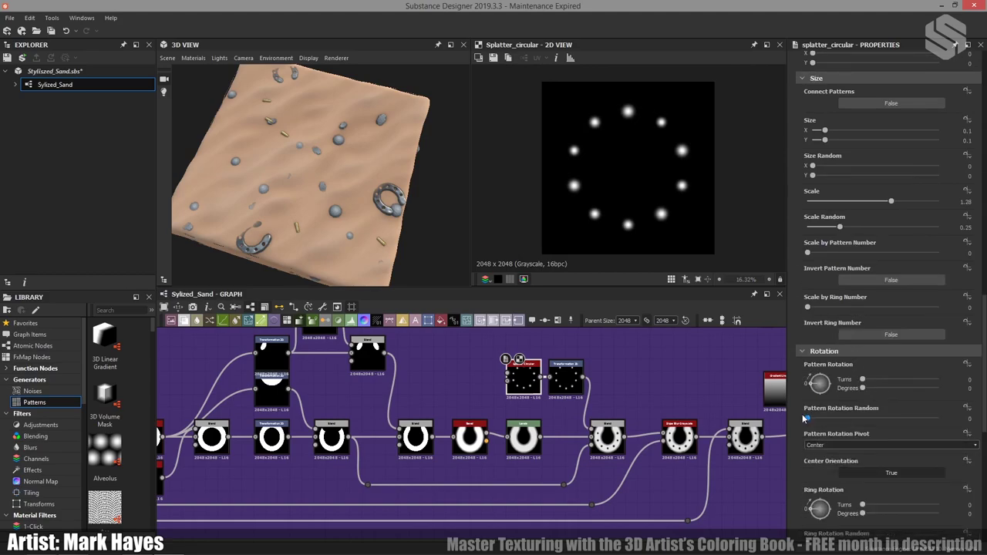
Preview the Transformation 2D that reshapes the circle of dots and compare it with the ring's Transformation 2D
{"action": "middle_click_drag", "start_coordinate": [584, 409], "coordinate": [540, 409]}
{"action": "left_click", "coordinate": [525, 384]}
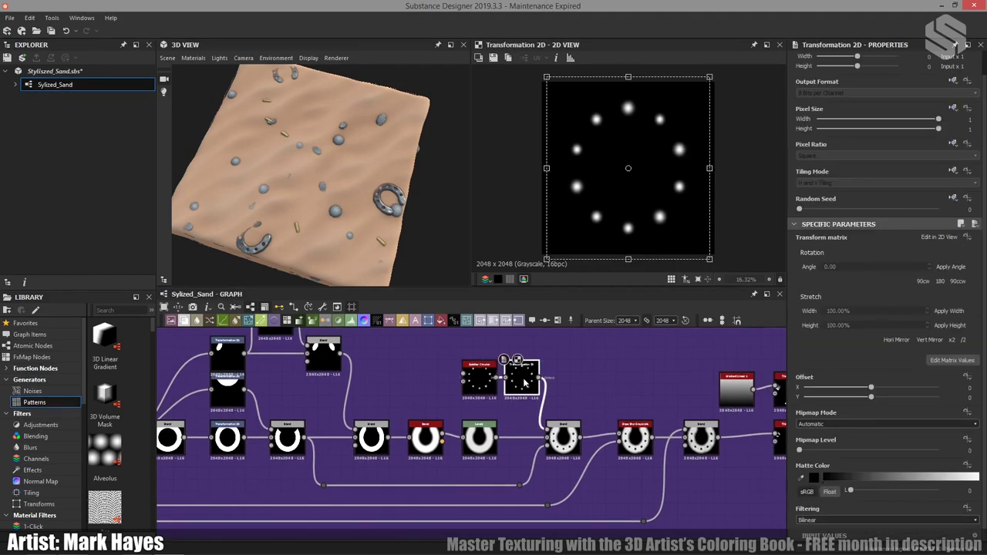
{"action": "scroll", "coordinate": [524, 386], "scroll_direction": "down", "scroll_amount": 3}
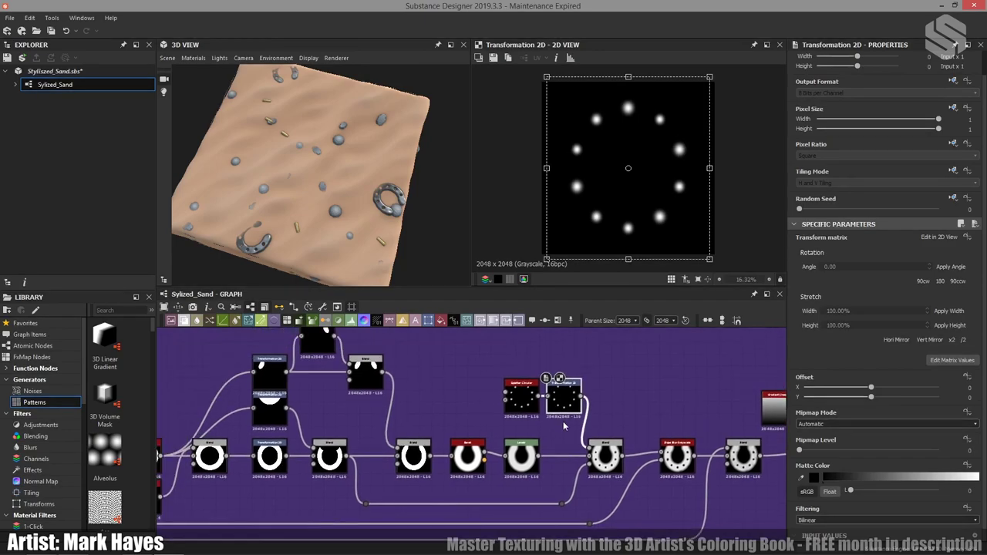
{"action": "middle_click_drag", "start_coordinate": [530, 417], "coordinate": [587, 409]}
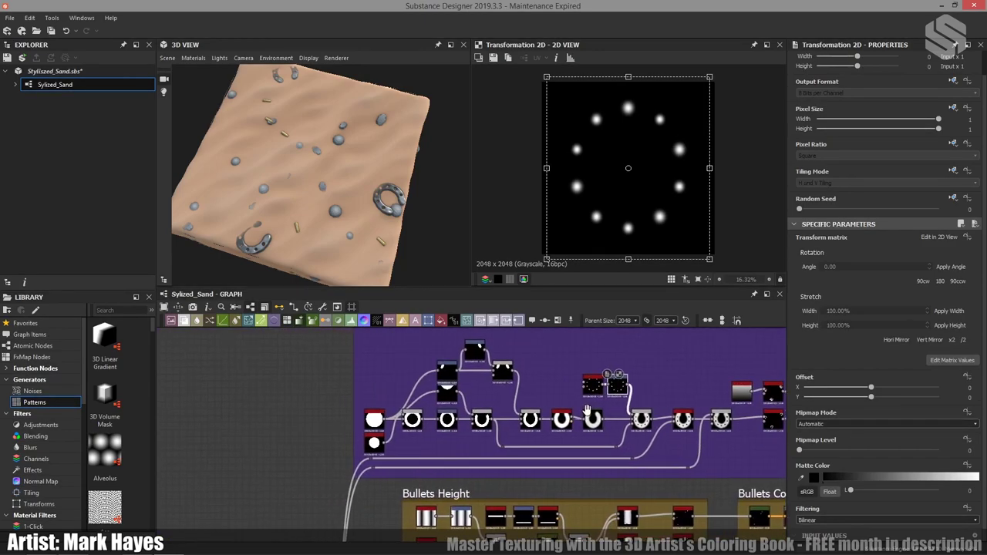
{"action": "double_click", "coordinate": [448, 418]}
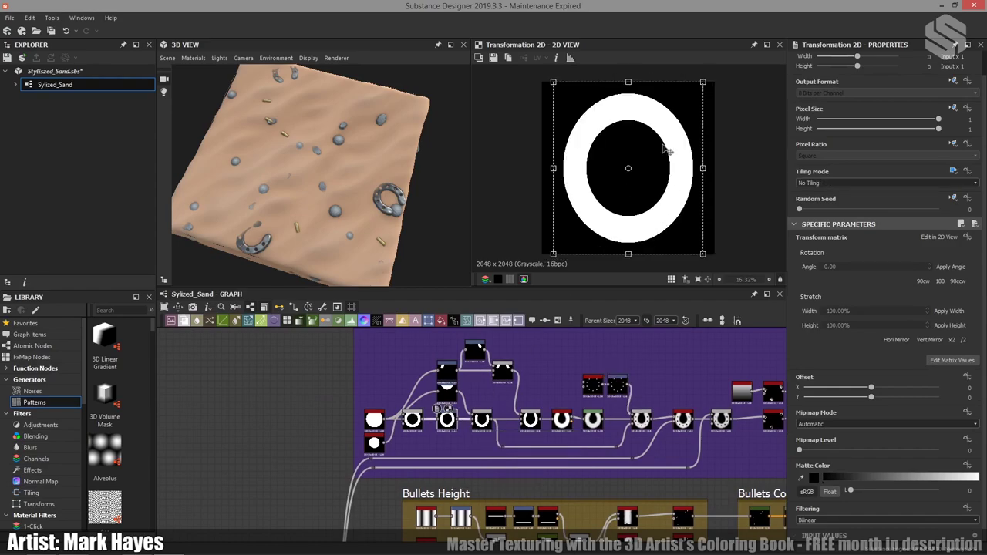
Return to the Subtract Blend and preview the horseshoe with its nail holes cut out
{"action": "scroll", "coordinate": [696, 382], "scroll_direction": "up", "scroll_amount": 2}
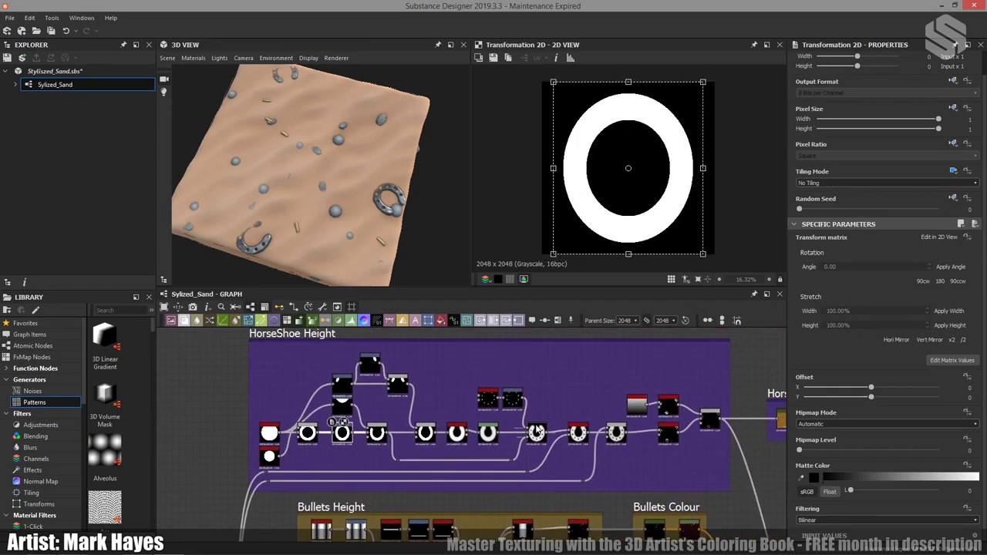
{"action": "scroll", "coordinate": [538, 429], "scroll_direction": "up", "scroll_amount": 2}
{"action": "scroll", "coordinate": [537, 428], "scroll_direction": "up", "scroll_amount": 1}
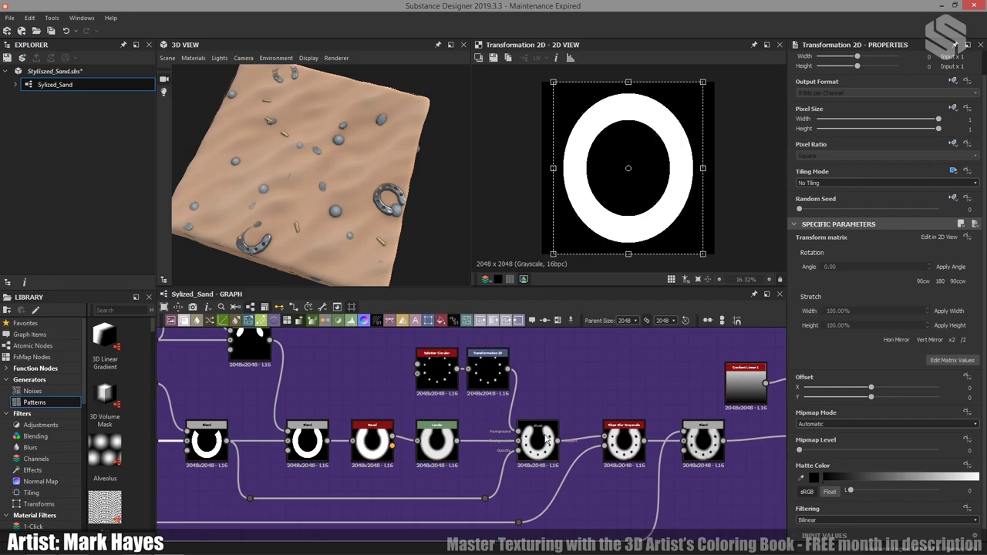
{"action": "double_click", "coordinate": [547, 438]}
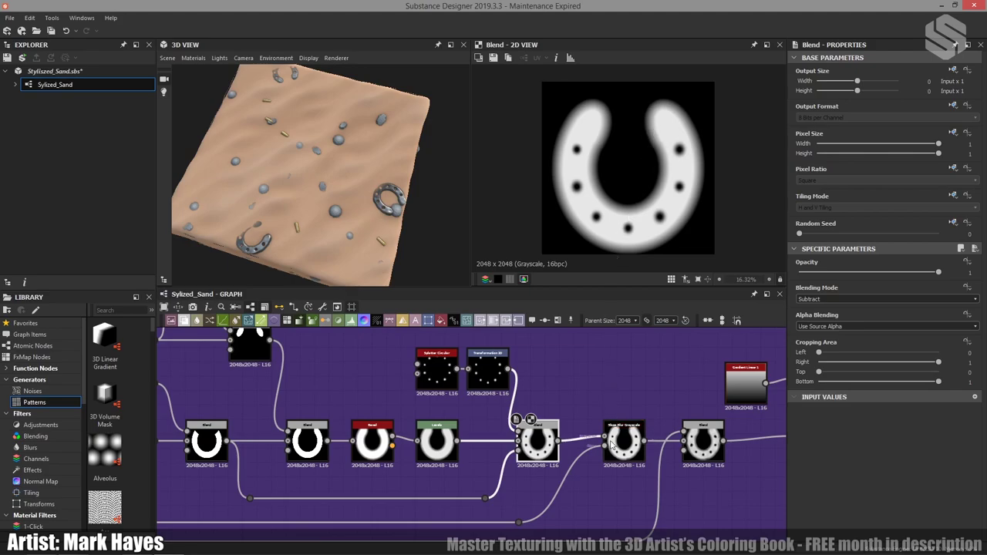
Preview the Slope Blur Grayscale applied to the horseshoe and the Multiply Blend that follows it
{"action": "middle_click_drag", "start_coordinate": [563, 413], "coordinate": [389, 392]}
{"action": "left_click", "coordinate": [462, 429]}
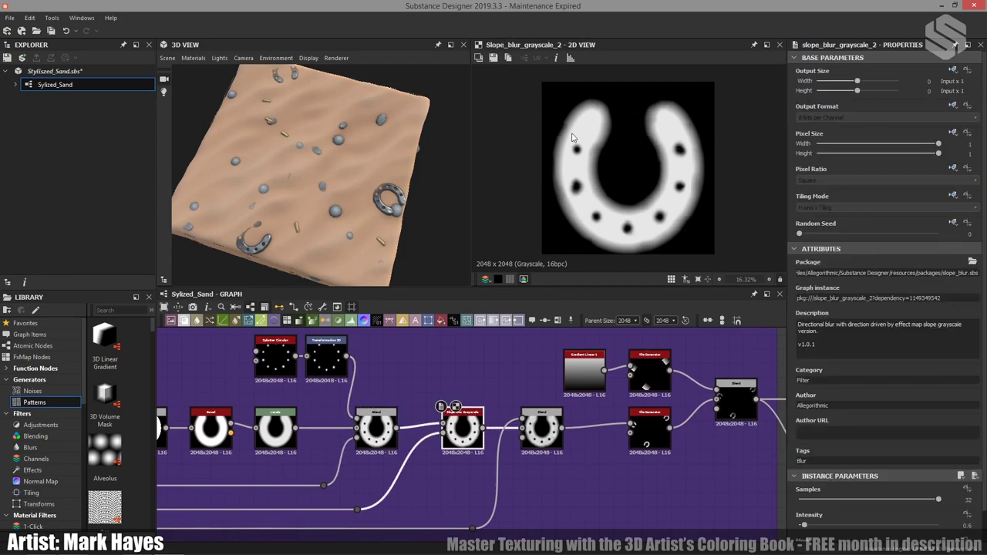
{"action": "middle_click_drag", "start_coordinate": [503, 511], "coordinate": [551, 502]}
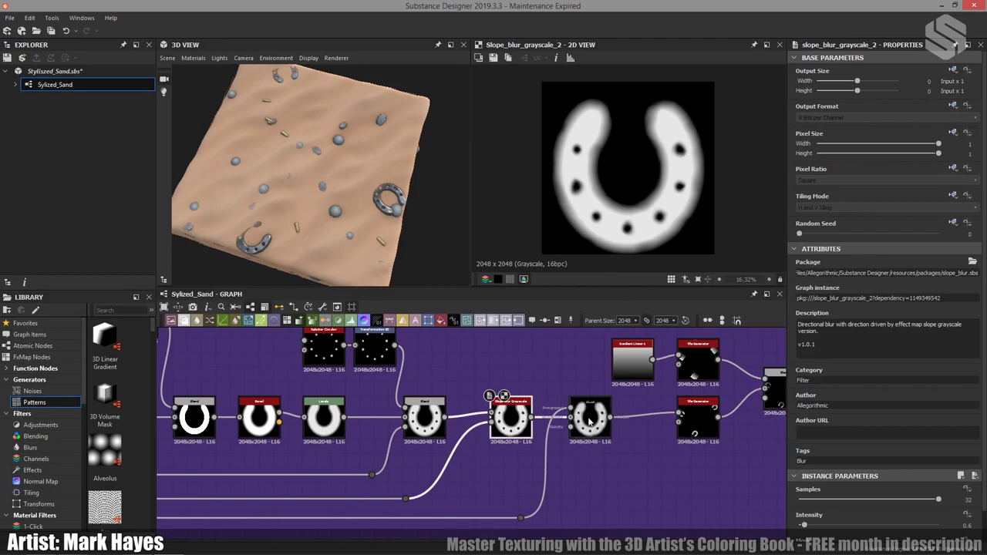
{"action": "left_click", "coordinate": [586, 438]}
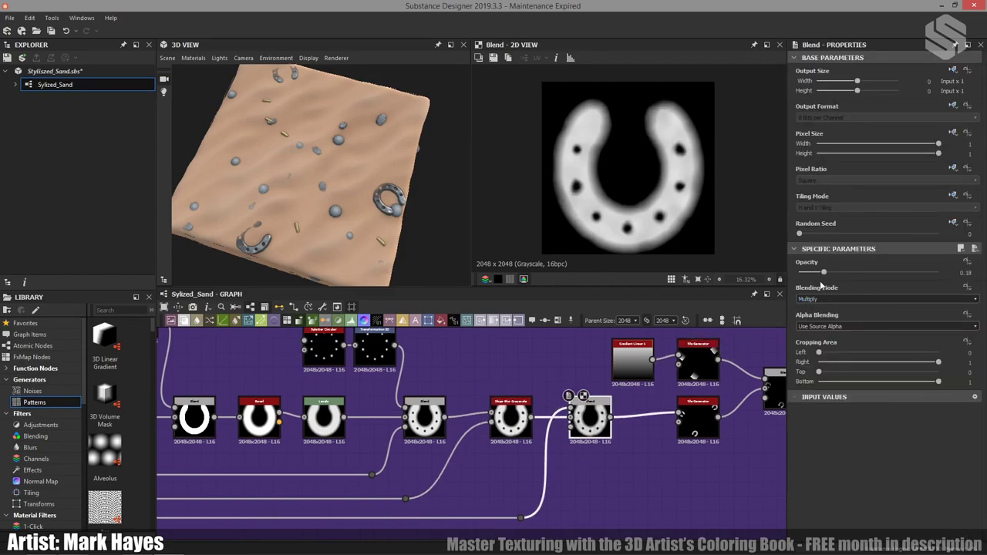
Trace the Multiply Blend's input back to the Noise frame and compare the Blend with the Slope Blur Grayscale preview
{"action": "scroll", "coordinate": [510, 479], "scroll_direction": "down", "scroll_amount": 6}
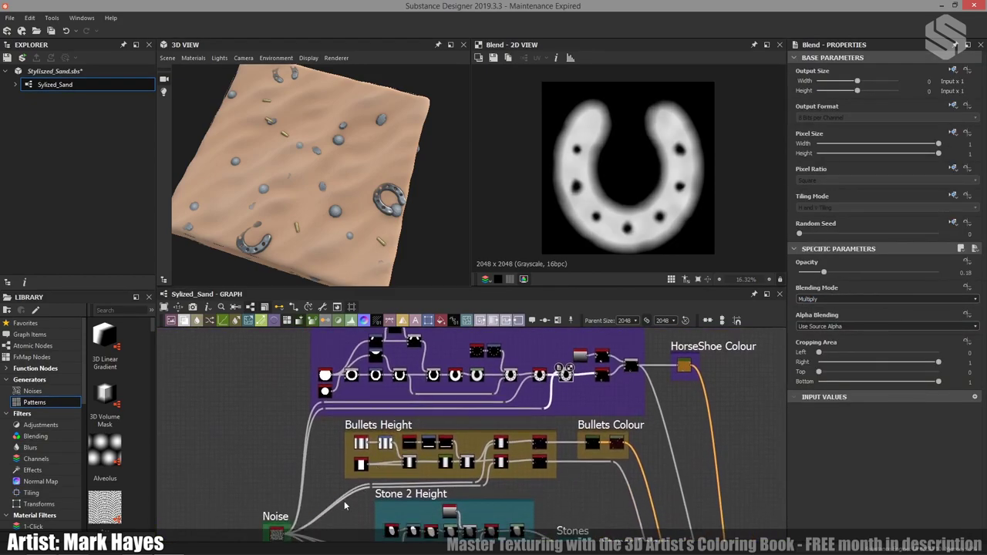
{"action": "scroll", "coordinate": [566, 373], "scroll_direction": "up", "scroll_amount": 3}
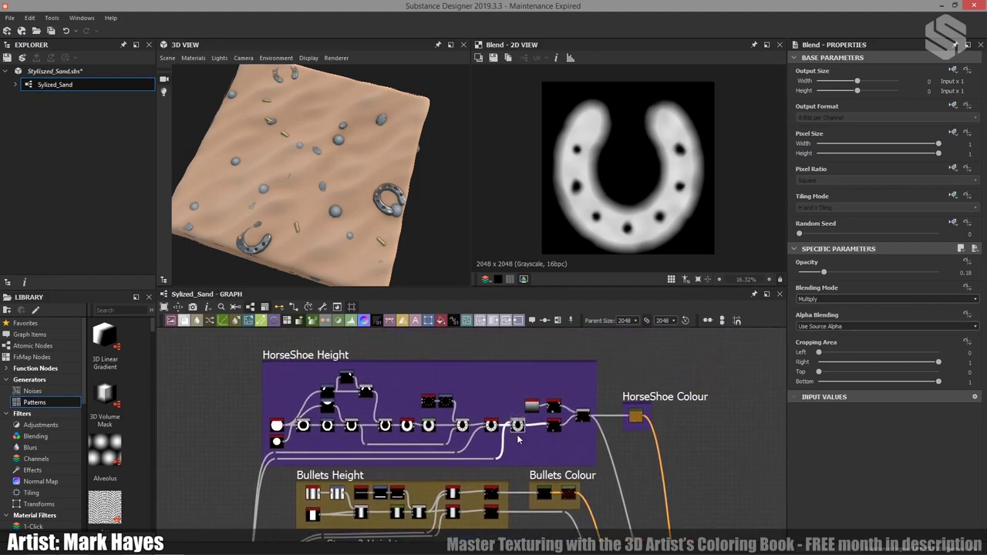
{"action": "scroll", "coordinate": [525, 426], "scroll_direction": "up", "scroll_amount": 4}
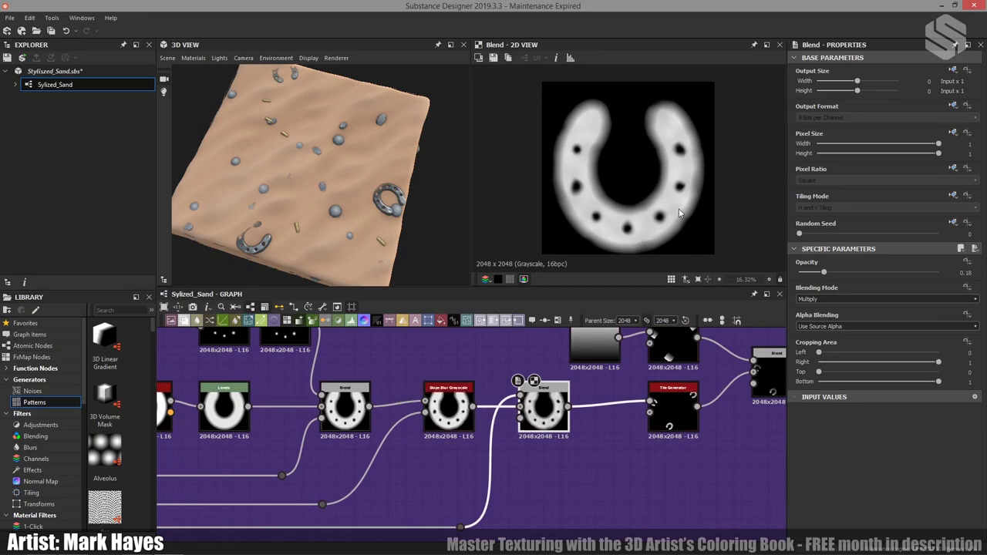
{"action": "left_click", "coordinate": [459, 405]}
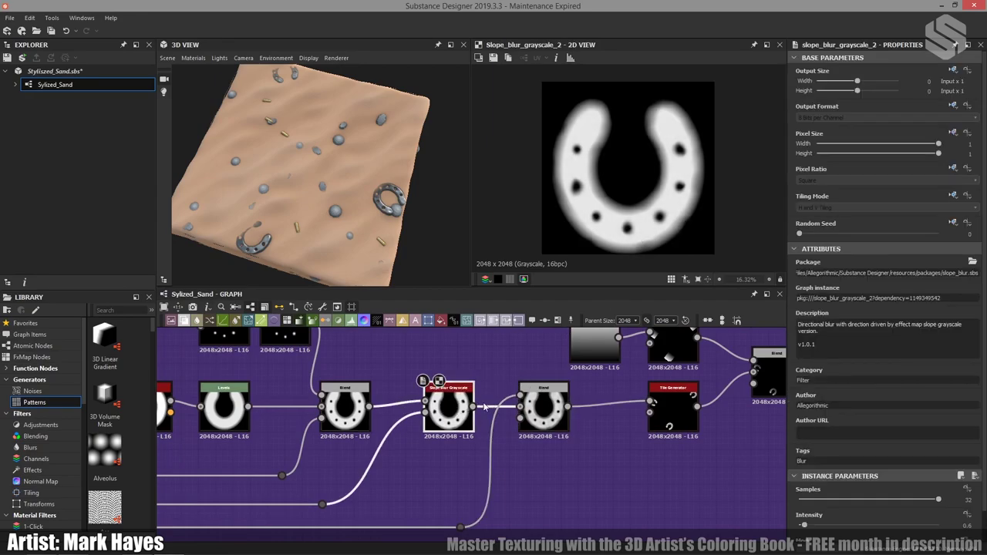
Preview the Multiply Blend that adds wear to the horseshoe and inspect the scattered horseshoes in the 3D view
{"action": "left_click", "coordinate": [545, 415]}
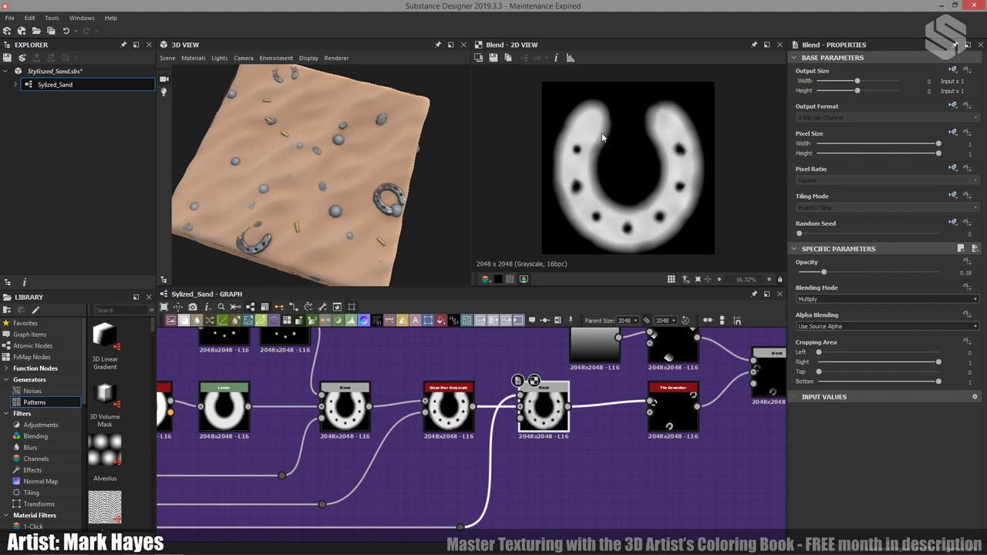
{"action": "middle_click_drag", "start_coordinate": [594, 392], "coordinate": [464, 419]}
{"action": "left_click_drag", "start_coordinate": [361, 261], "coordinate": [348, 224]}
{"action": "scroll", "coordinate": [299, 234], "scroll_direction": "up", "scroll_amount": 5}
{"action": "scroll", "coordinate": [299, 233], "scroll_direction": "down", "scroll_amount": 5}
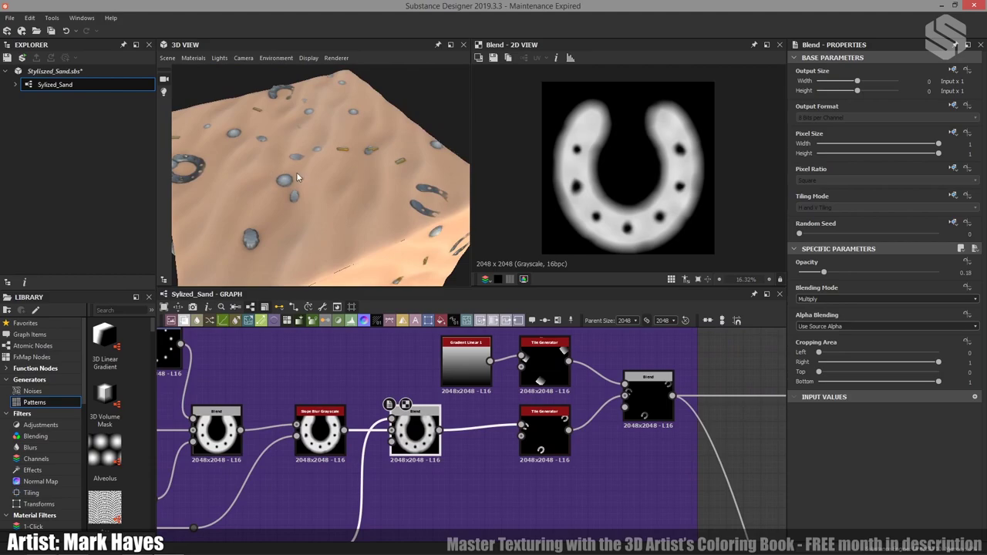
{"action": "left_click_drag", "start_coordinate": [298, 177], "coordinate": [307, 166]}
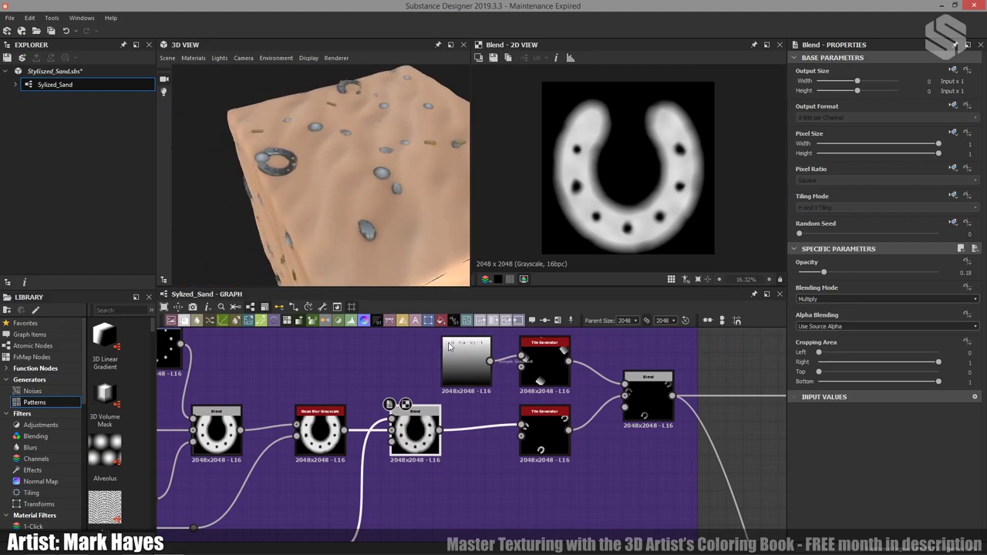
Preview the Tile Generator that scatters the horseshoes and review its pattern, size, position and rotation settings
{"action": "left_click", "coordinate": [551, 432]}
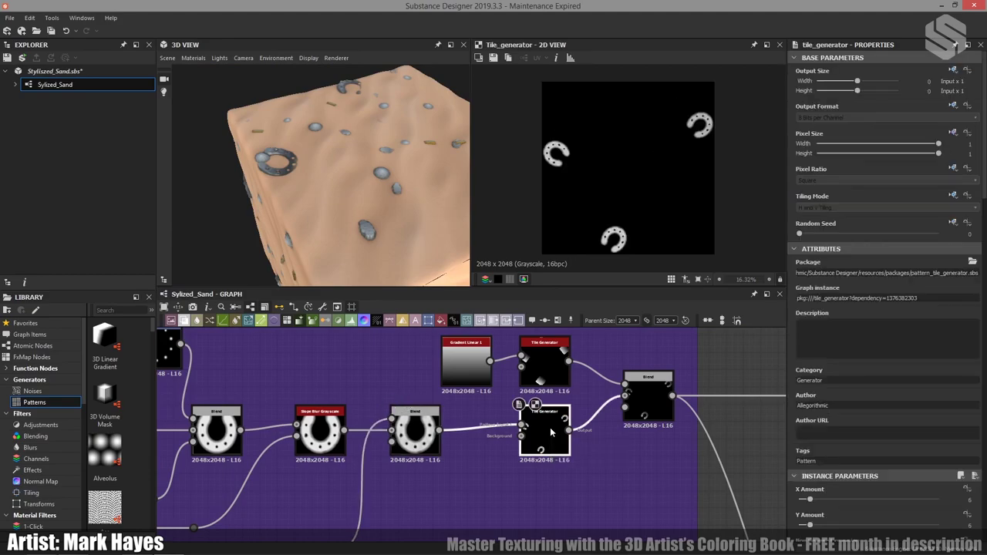
{"action": "scroll", "coordinate": [879, 365], "scroll_direction": "down", "scroll_amount": 4}
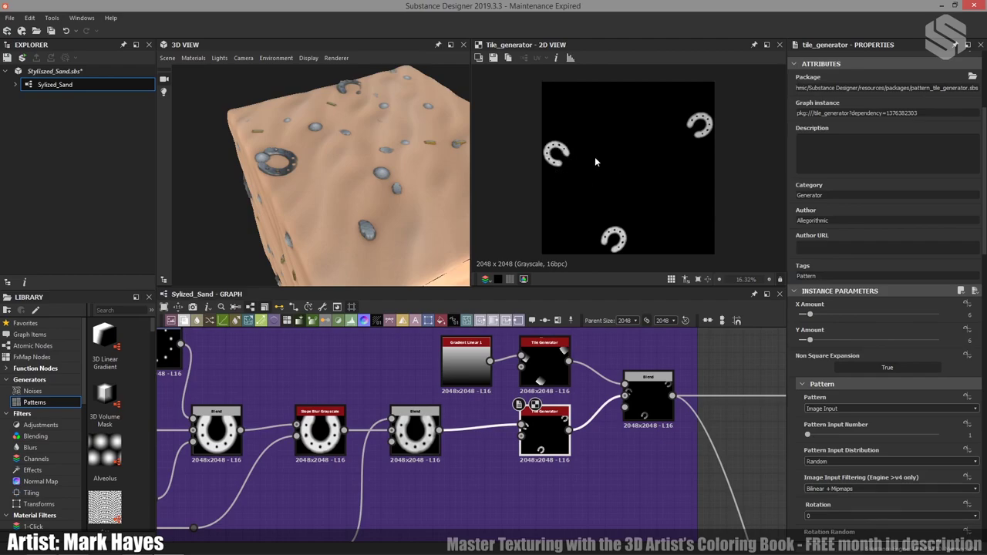
{"action": "scroll", "coordinate": [859, 419], "scroll_direction": "down", "scroll_amount": 2}
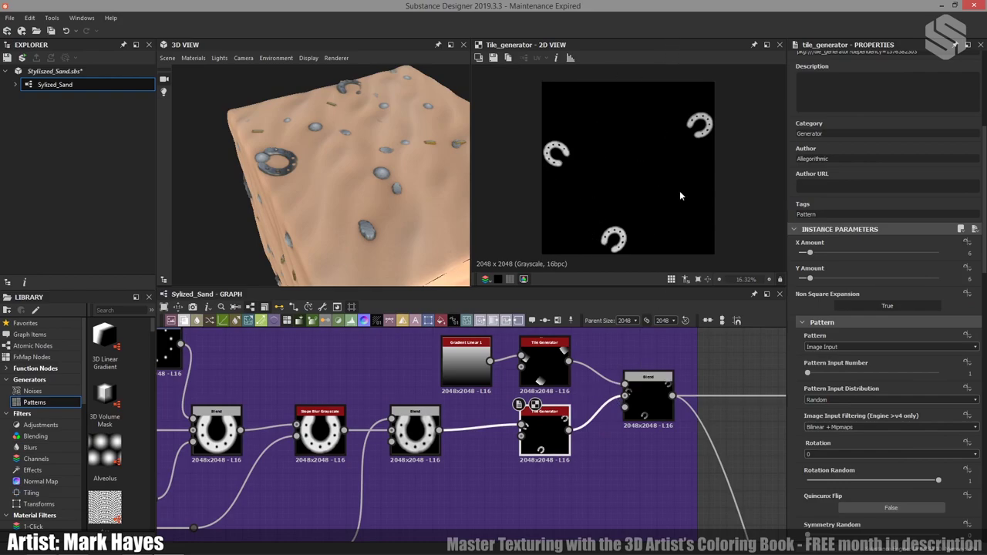
{"action": "scroll", "coordinate": [836, 401], "scroll_direction": "down", "scroll_amount": 2}
{"action": "scroll", "coordinate": [838, 381], "scroll_direction": "down", "scroll_amount": 2}
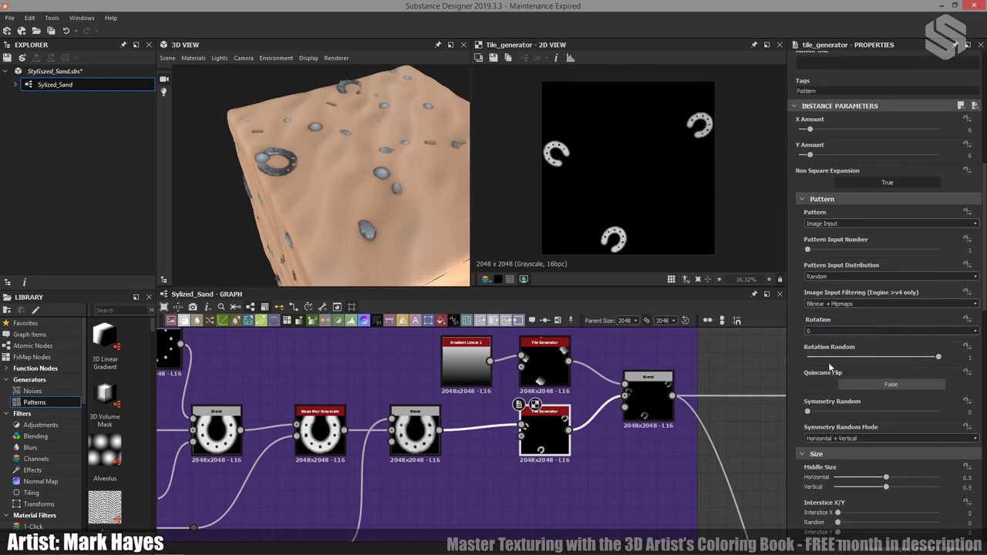
{"action": "scroll", "coordinate": [892, 349], "scroll_direction": "down", "scroll_amount": 3}
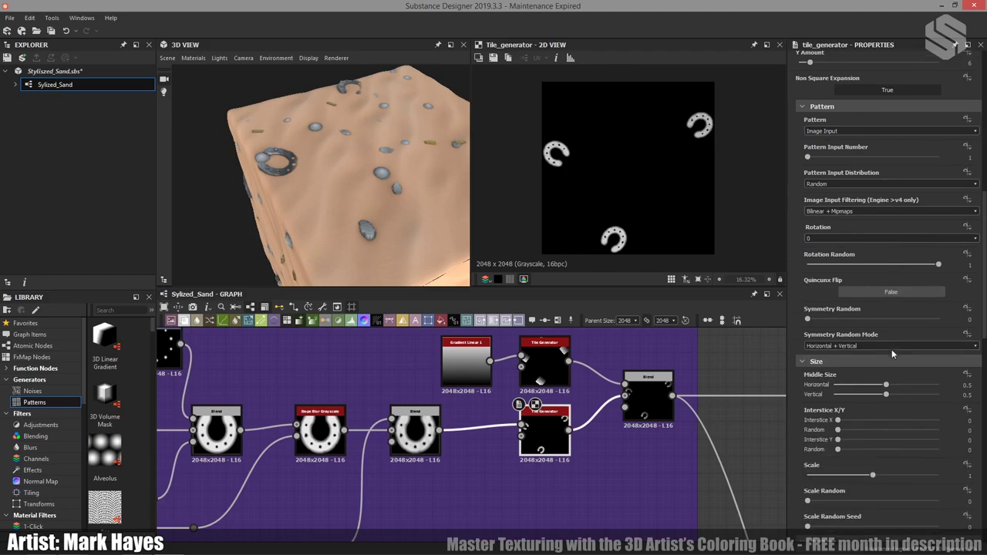
{"action": "scroll", "coordinate": [891, 350], "scroll_direction": "down", "scroll_amount": 2}
{"action": "scroll", "coordinate": [883, 367], "scroll_direction": "down", "scroll_amount": 10}
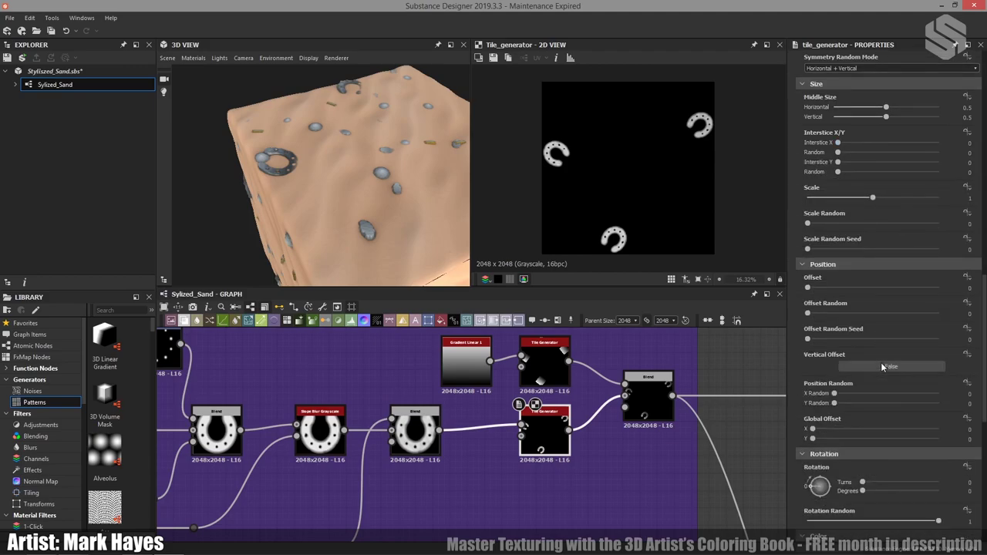
{"action": "scroll", "coordinate": [881, 363], "scroll_direction": "down", "scroll_amount": 2}
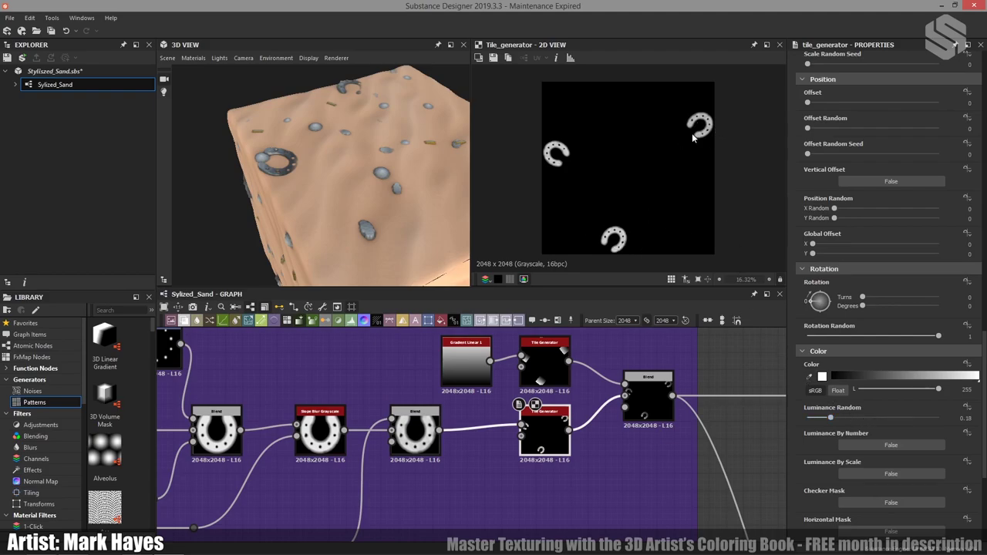
Inspect the material's surface from another angle and review the horseshoe Tile Generator's luminance and mask settings
{"action": "left_click_drag", "start_coordinate": [315, 197], "coordinate": [326, 168]}
{"action": "left_click_drag", "start_coordinate": [285, 141], "coordinate": [341, 158]}
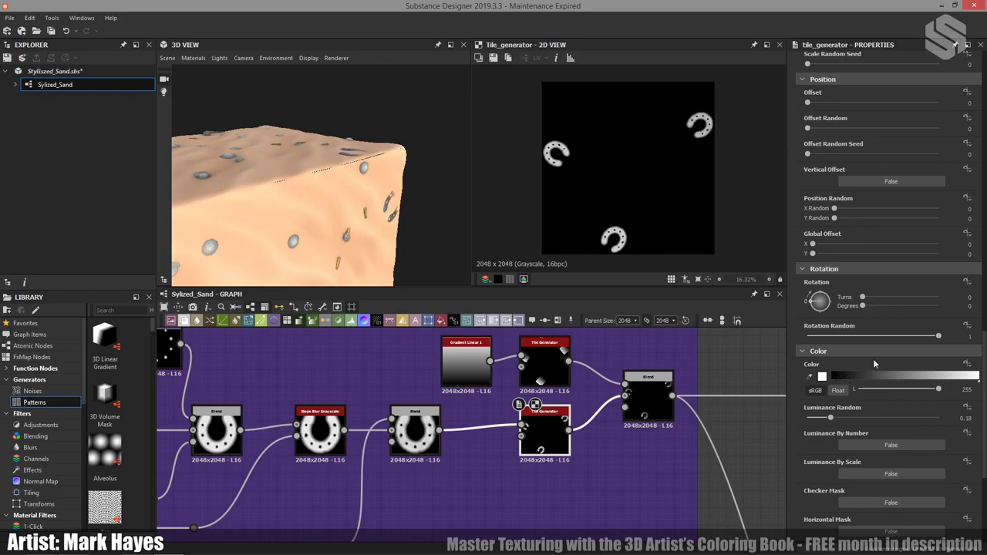
{"action": "scroll", "coordinate": [875, 371], "scroll_direction": "down", "scroll_amount": 3}
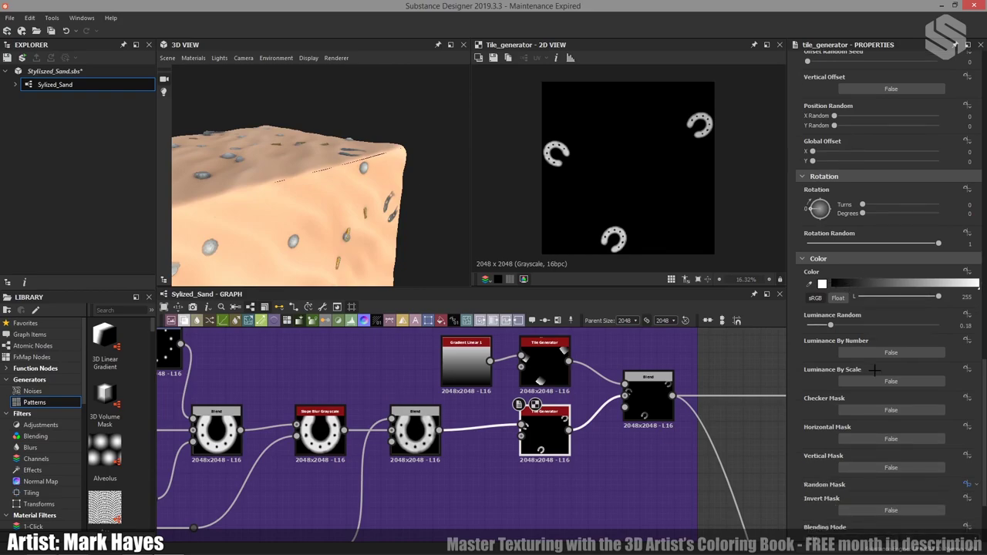
{"action": "scroll", "coordinate": [875, 371], "scroll_direction": "down", "scroll_amount": 4}
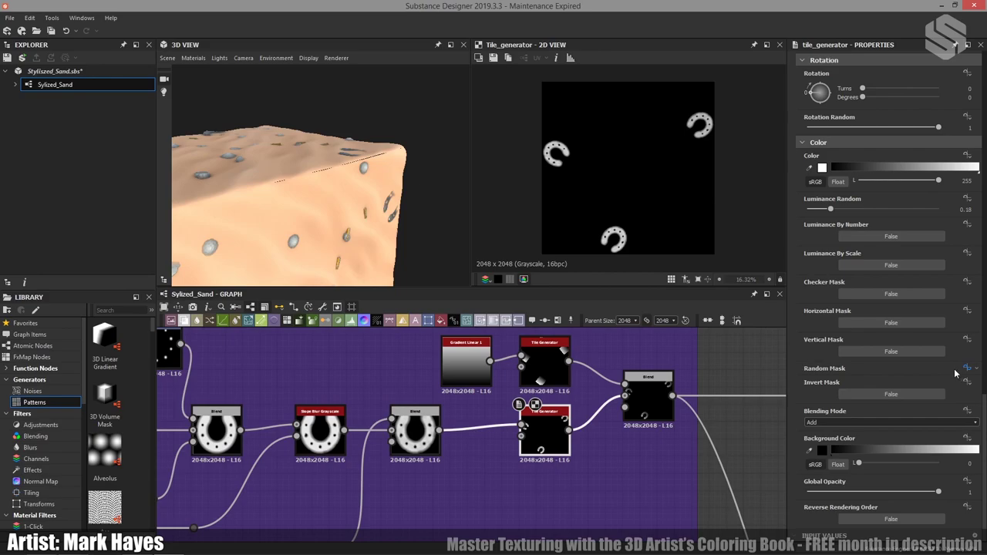
Preview the Tile Generator fed by Gradient Linear 1 and the Multiply Blend that combines it with the horseshoes
{"action": "middle_click_drag", "start_coordinate": [564, 378], "coordinate": [547, 422]}
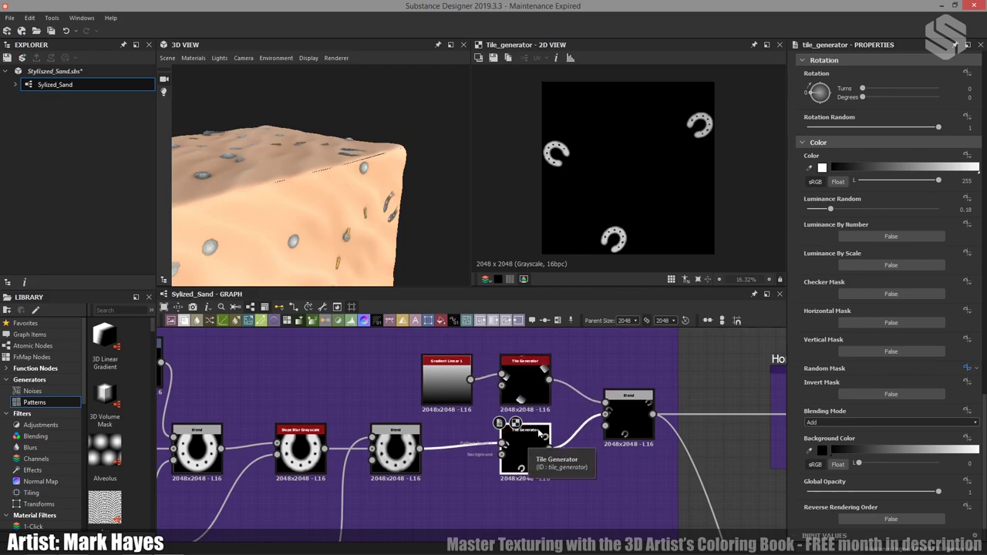
{"action": "left_click", "coordinate": [538, 376]}
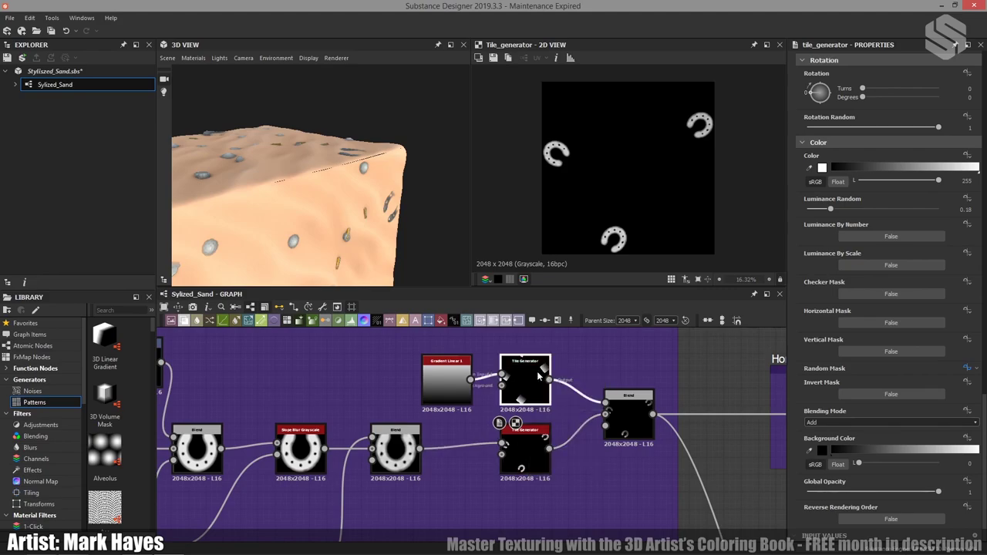
{"action": "double_click", "coordinate": [539, 376]}
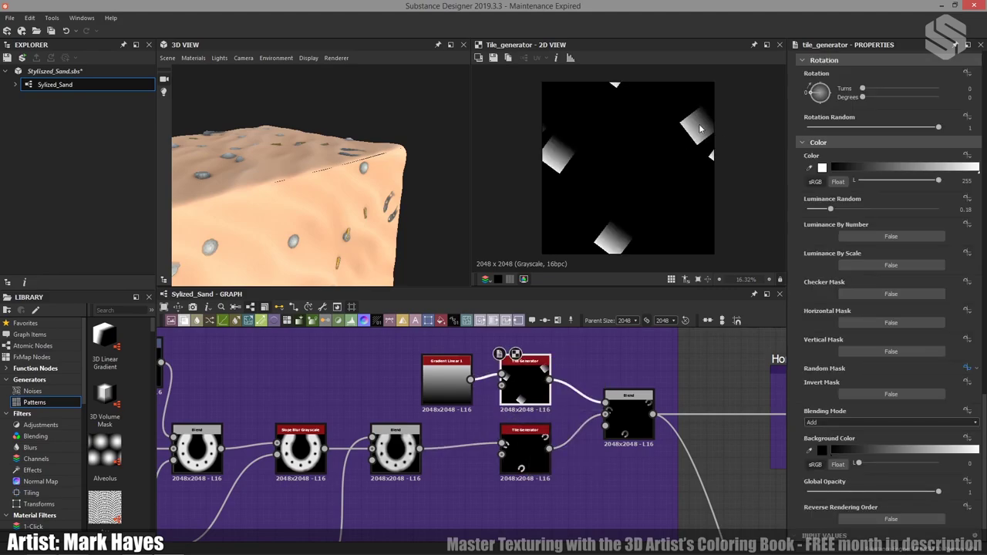
{"action": "double_click", "coordinate": [631, 402]}
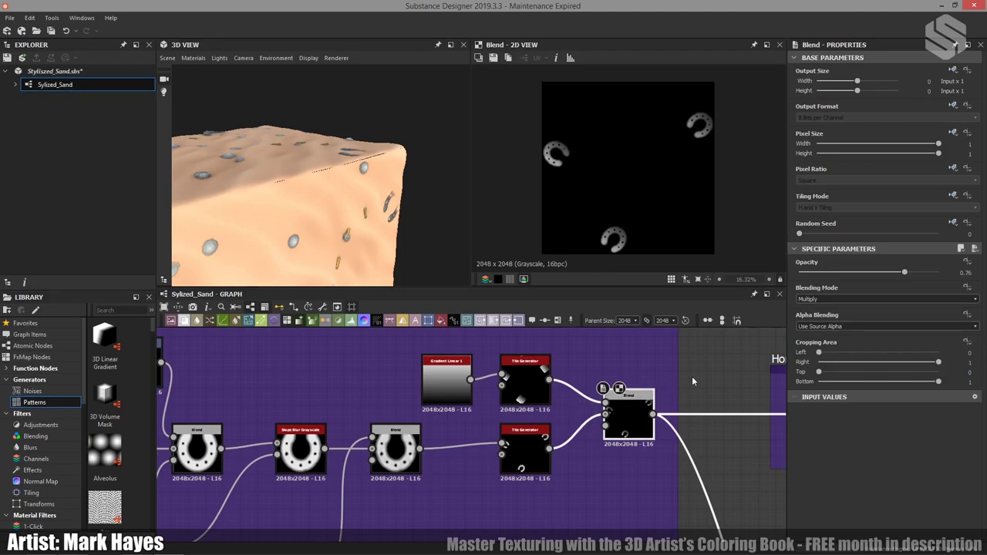
Inspect how the horseshoes tilt into the sand in the 3D view, from low side angles and from above
{"action": "left_click_drag", "start_coordinate": [406, 202], "coordinate": [340, 202]}
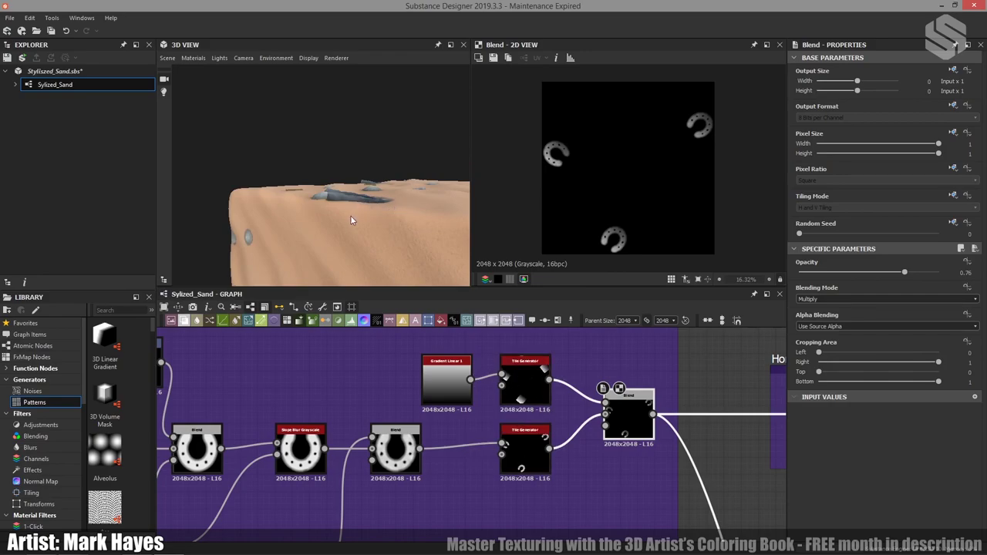
{"action": "left_click_drag", "start_coordinate": [352, 217], "coordinate": [345, 222]}
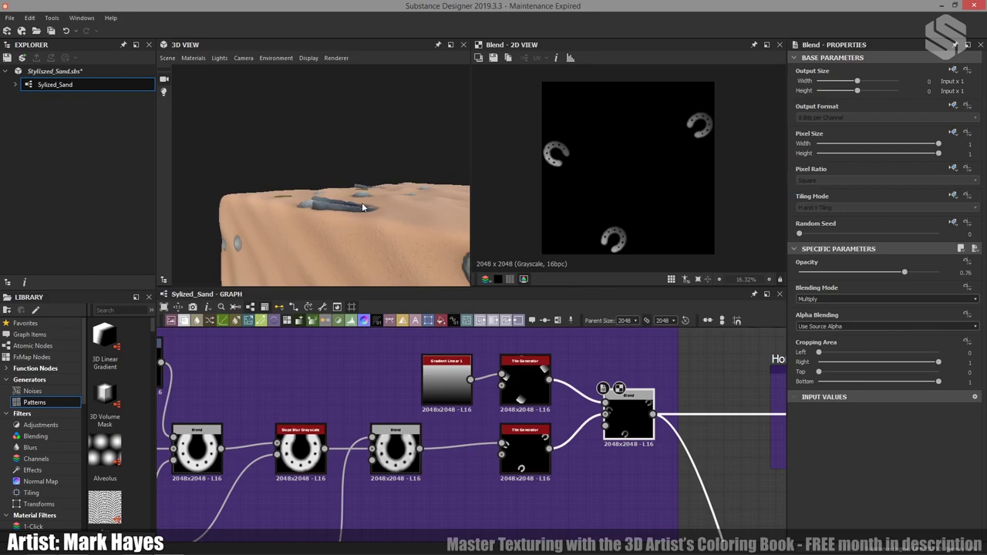
{"action": "left_click_drag", "start_coordinate": [420, 213], "coordinate": [363, 215]}
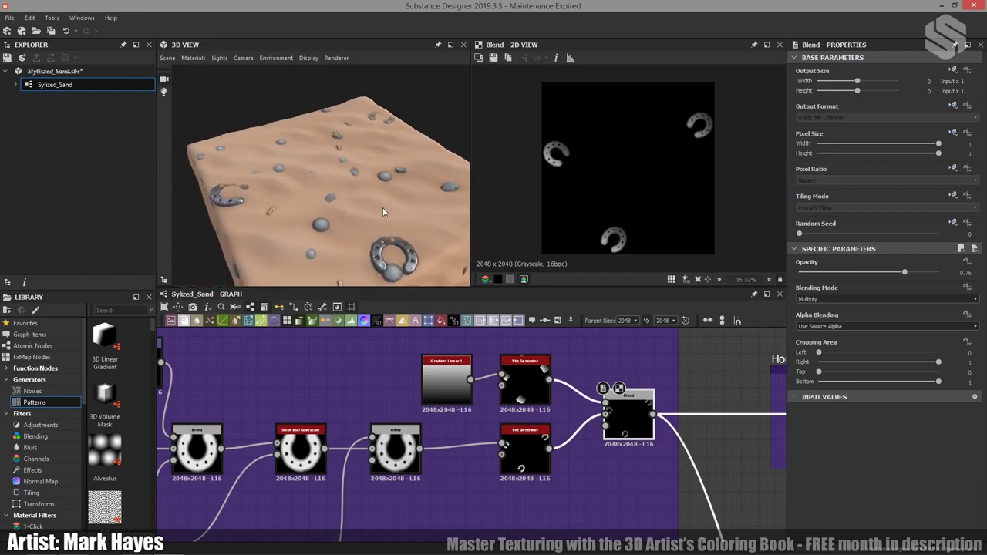
{"action": "mouse_move", "coordinate": [383, 208]}
{"action": "left_mouse_down"}
{"action": "mouse_move", "coordinate": [405, 216]}
{"action": "mouse_move", "coordinate": [386, 222]}
{"action": "left_mouse_up"}
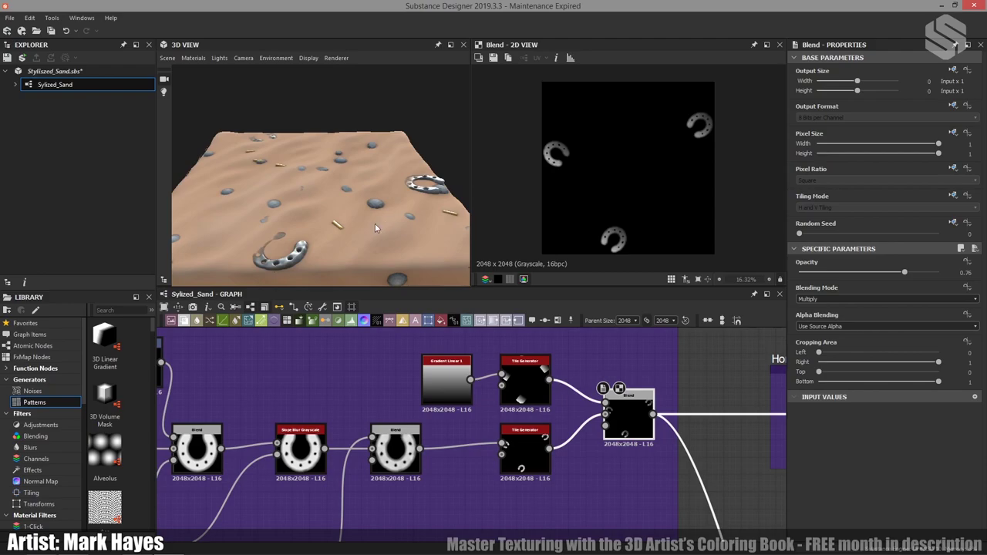
Go to the Bullets Height frame, preview its Min (Darken) Blend and inspect a bullet up close in the 3D view
{"action": "scroll", "coordinate": [585, 443], "scroll_direction": "down", "scroll_amount": 5}
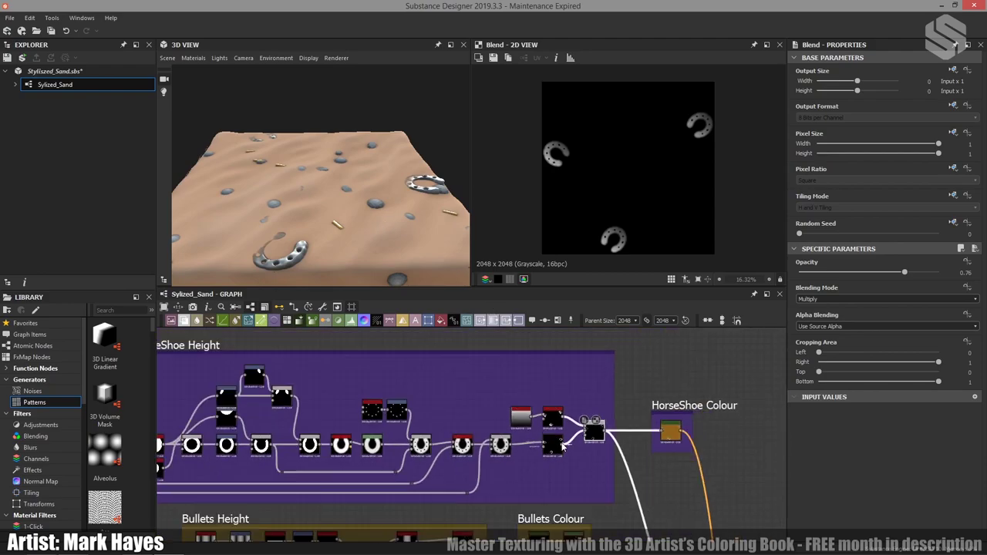
{"action": "middle_click_drag", "start_coordinate": [500, 461], "coordinate": [575, 405]}
{"action": "scroll", "coordinate": [411, 475], "scroll_direction": "up", "scroll_amount": 5}
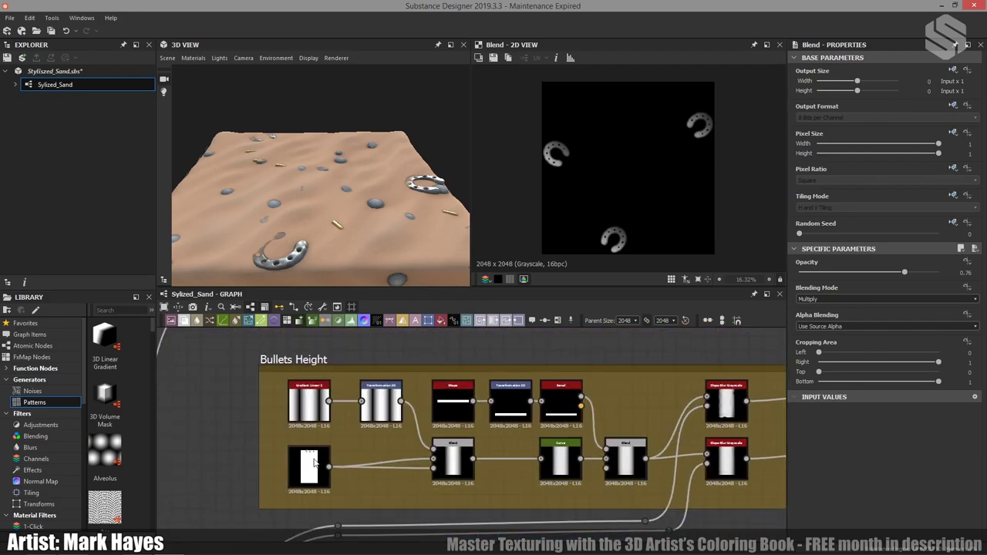
{"action": "double_click", "coordinate": [453, 460]}
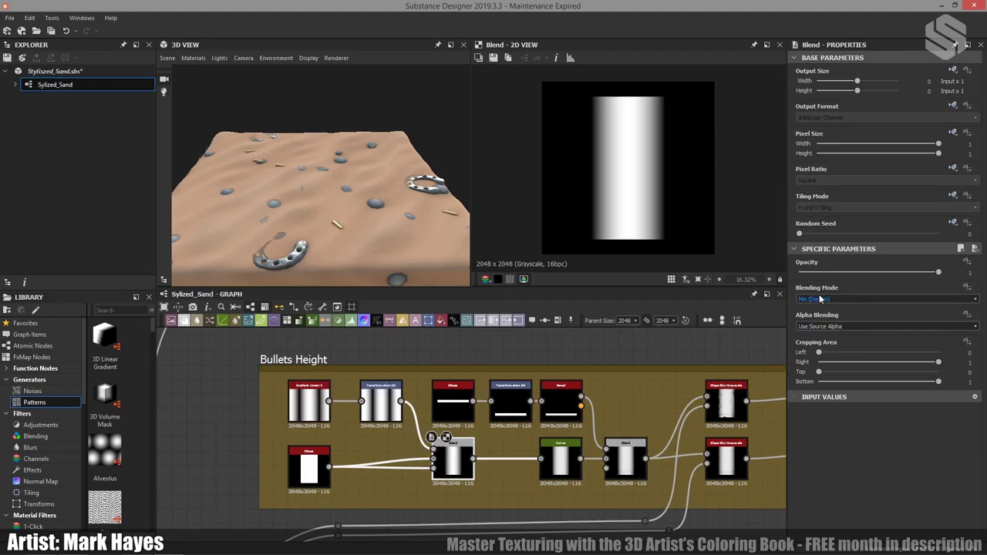
{"action": "scroll", "coordinate": [504, 465], "scroll_direction": "up", "scroll_amount": 2}
{"action": "middle_click_drag", "start_coordinate": [505, 465], "coordinate": [392, 476]}
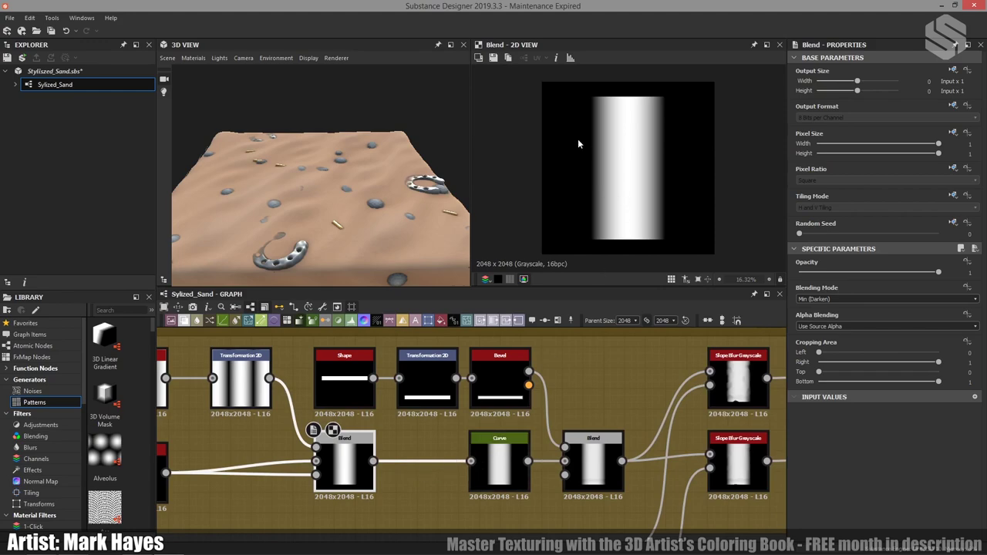
{"action": "left_click_drag", "start_coordinate": [354, 245], "coordinate": [312, 242]}
Preview the Curve node shaping the bullet profile and try rewiring the Min (Darken) Blend's output
{"action": "double_click", "coordinate": [495, 453]}
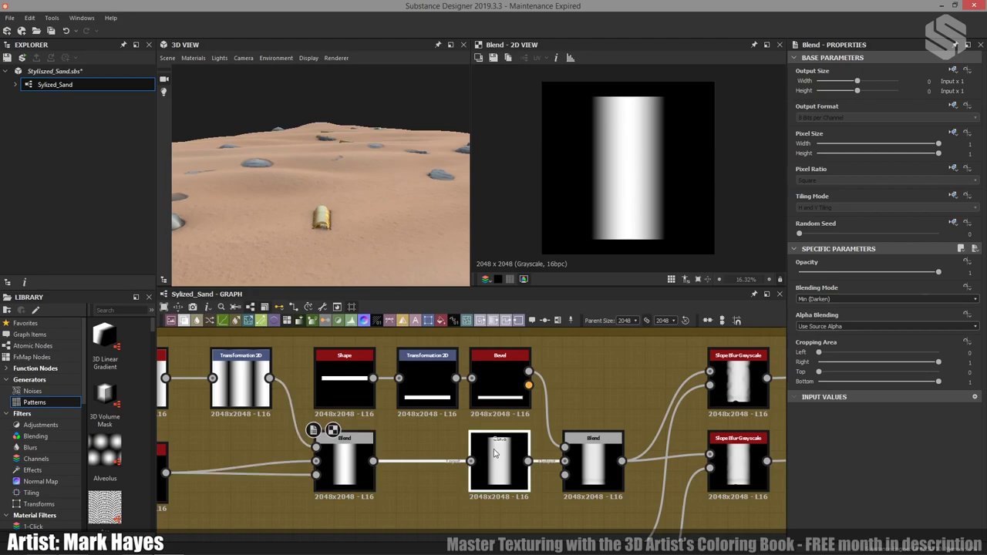
{"action": "left_click_drag", "start_coordinate": [973, 313], "coordinate": [972, 322]}
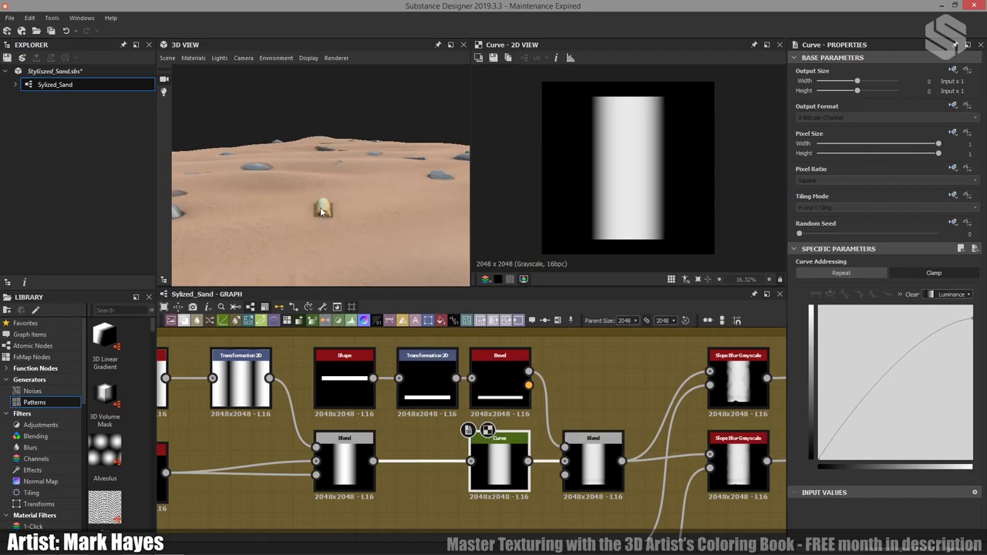
{"action": "left_click_drag", "start_coordinate": [373, 461], "coordinate": [472, 462]}
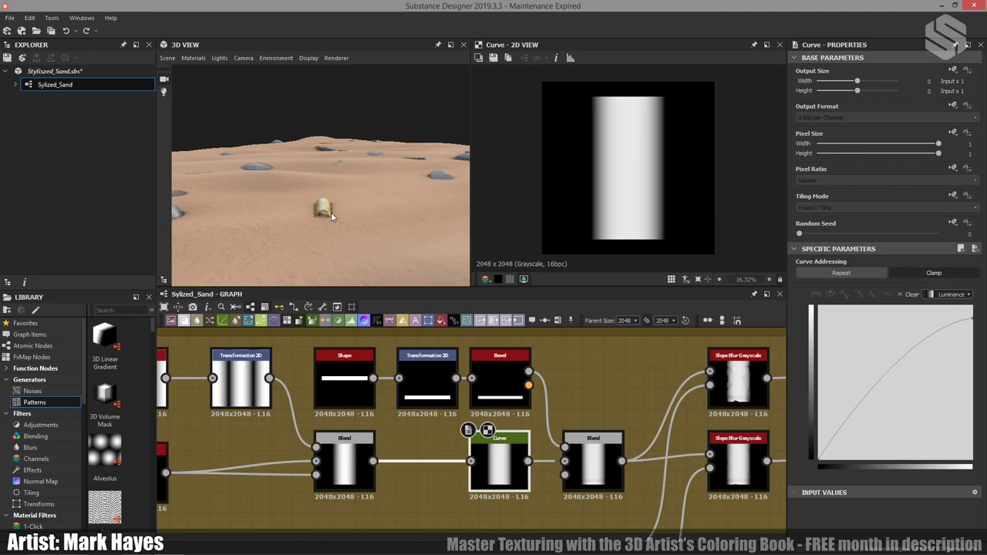
Preview the Subtract Blend after the Curve and the Transformation 2D that positions the thin bar near the bullet's base
{"action": "scroll", "coordinate": [498, 455], "scroll_direction": "down", "scroll_amount": 2}
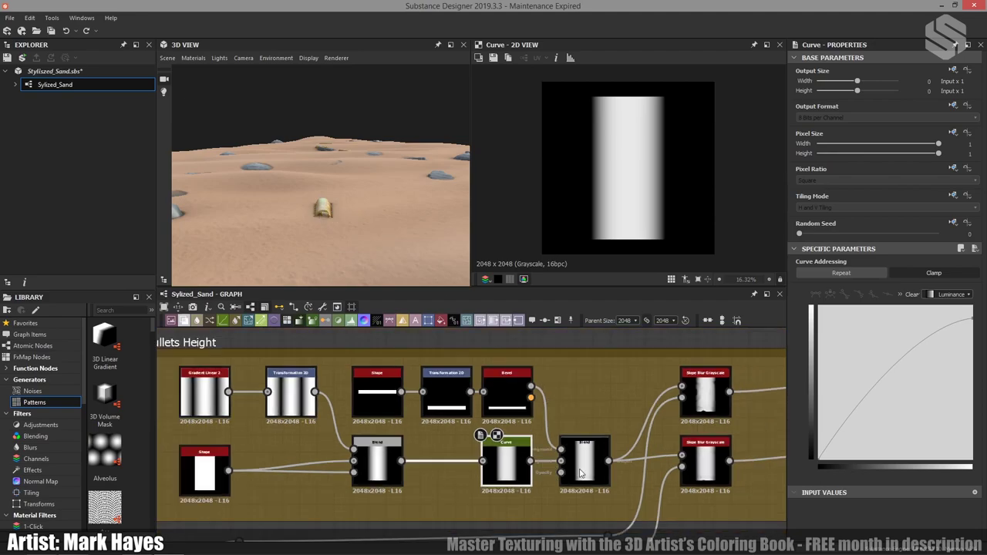
{"action": "left_click", "coordinate": [524, 463]}
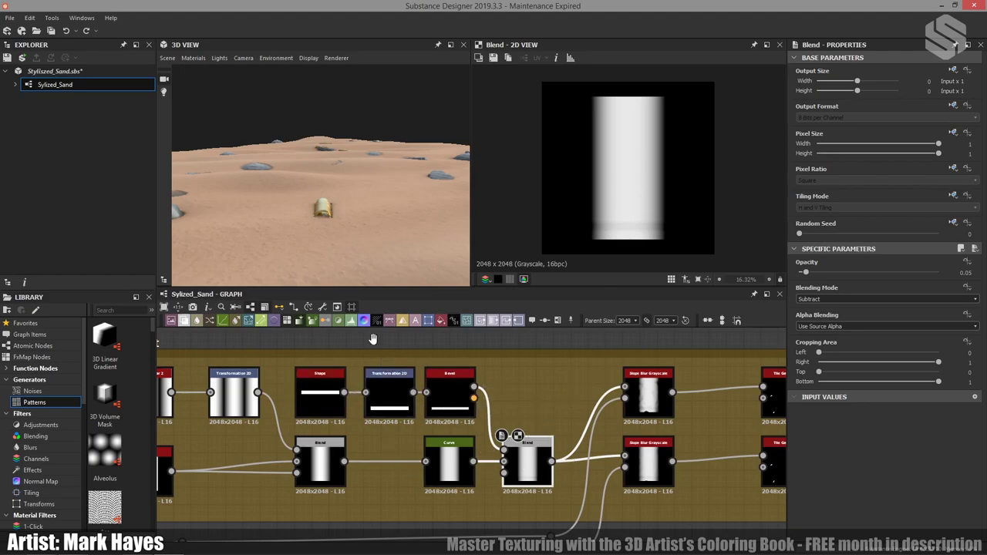
{"action": "left_click", "coordinate": [389, 393]}
{"action": "double_click", "coordinate": [389, 392]}
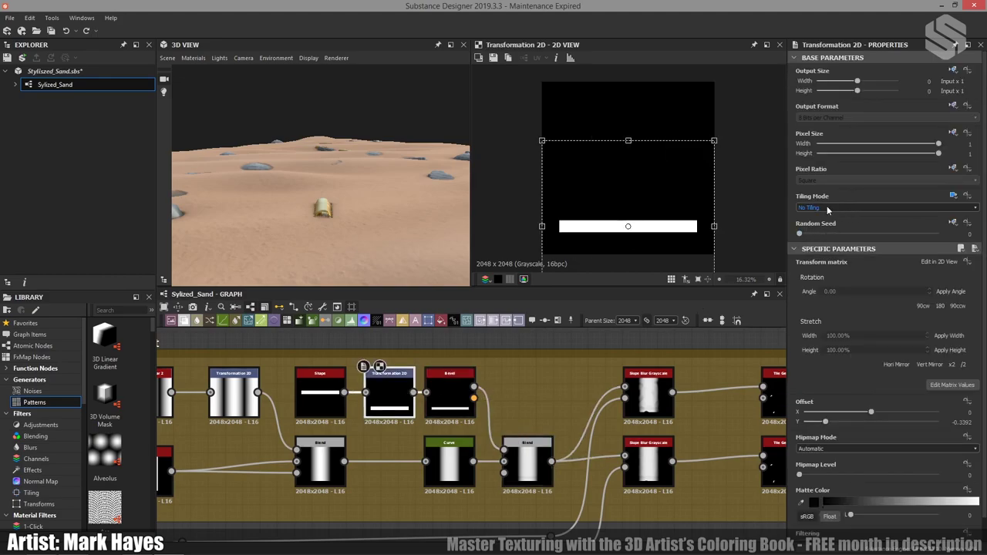
Preview the Bevel applied to the bar and return to the Subtract Blend to examine the groove in the bullet
{"action": "double_click", "coordinate": [447, 404]}
{"action": "scroll", "coordinate": [596, 230], "scroll_direction": "up", "scroll_amount": 3}
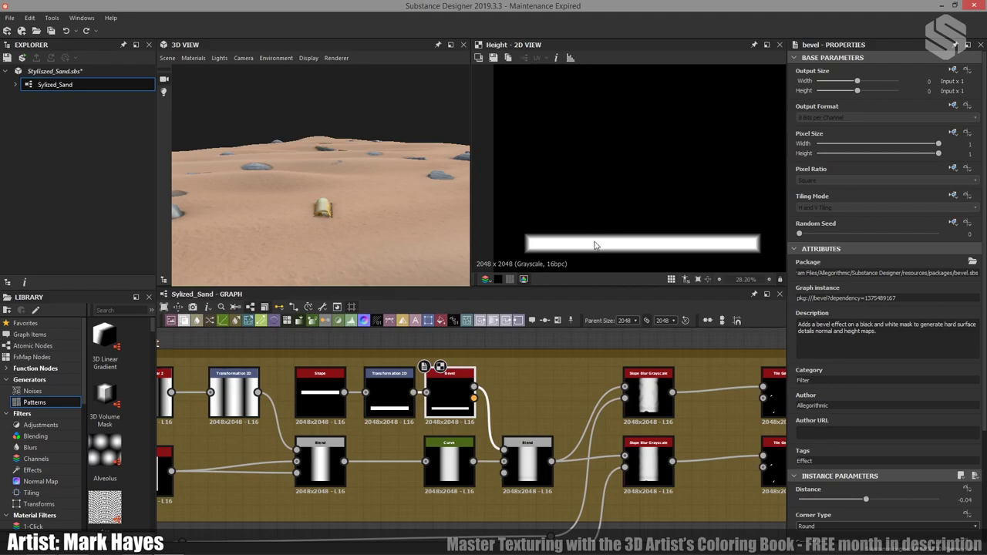
{"action": "middle_click_drag", "start_coordinate": [595, 245], "coordinate": [560, 223]}
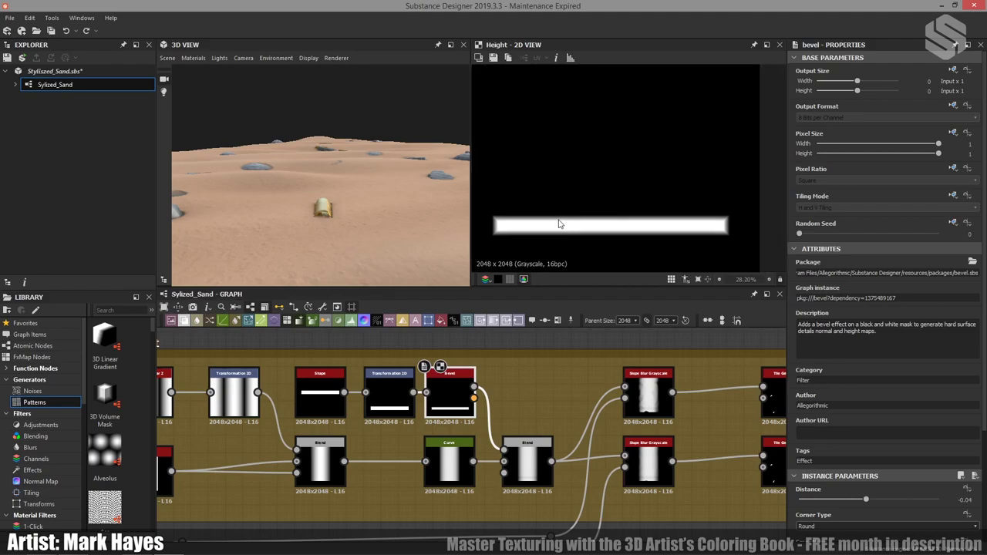
{"action": "double_click", "coordinate": [528, 468]}
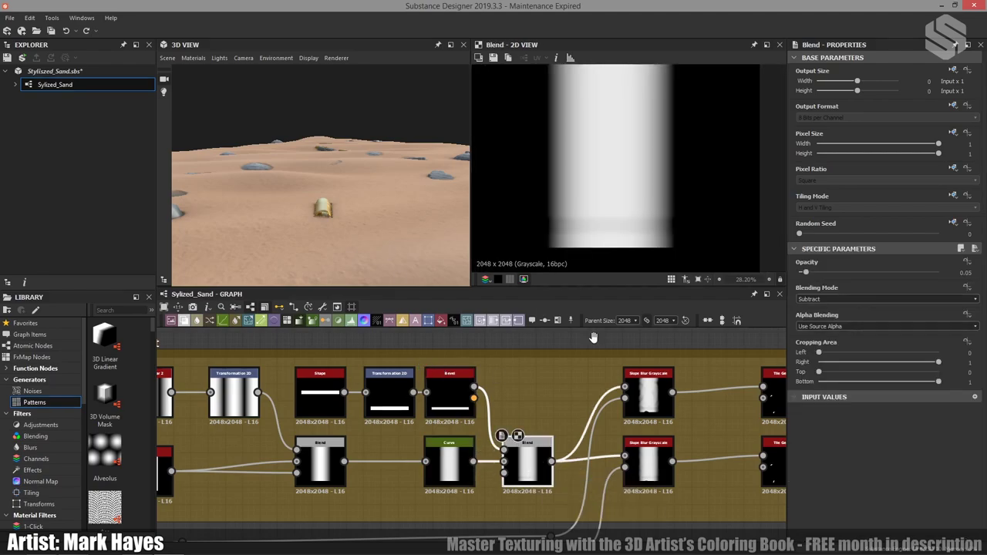
{"action": "scroll", "coordinate": [637, 217], "scroll_direction": "down", "scroll_amount": 2}
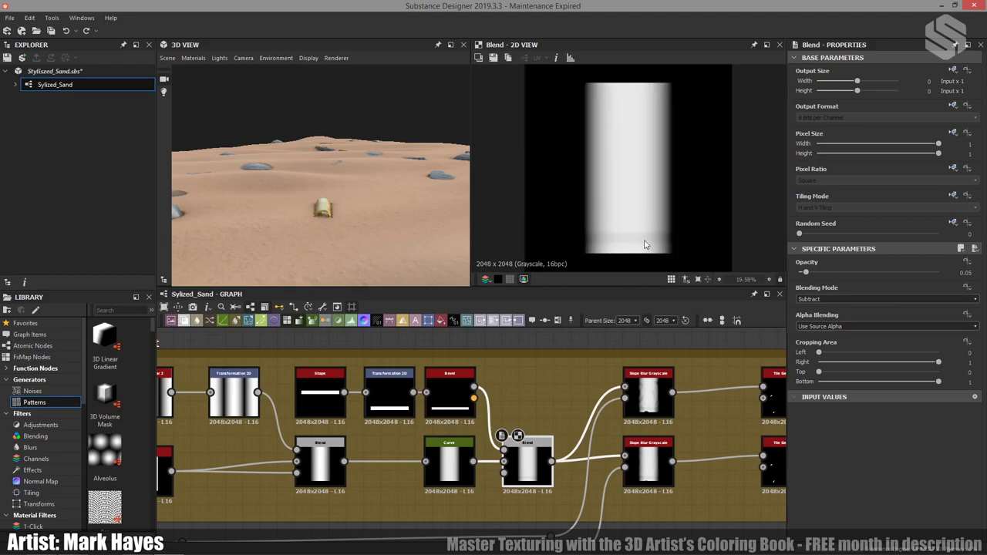
Inspect the groove near the bullet's base from several angles in the 3D view
{"action": "left_click_drag", "start_coordinate": [416, 239], "coordinate": [289, 223]}
{"action": "scroll", "coordinate": [261, 234], "scroll_direction": "up", "scroll_amount": 3}
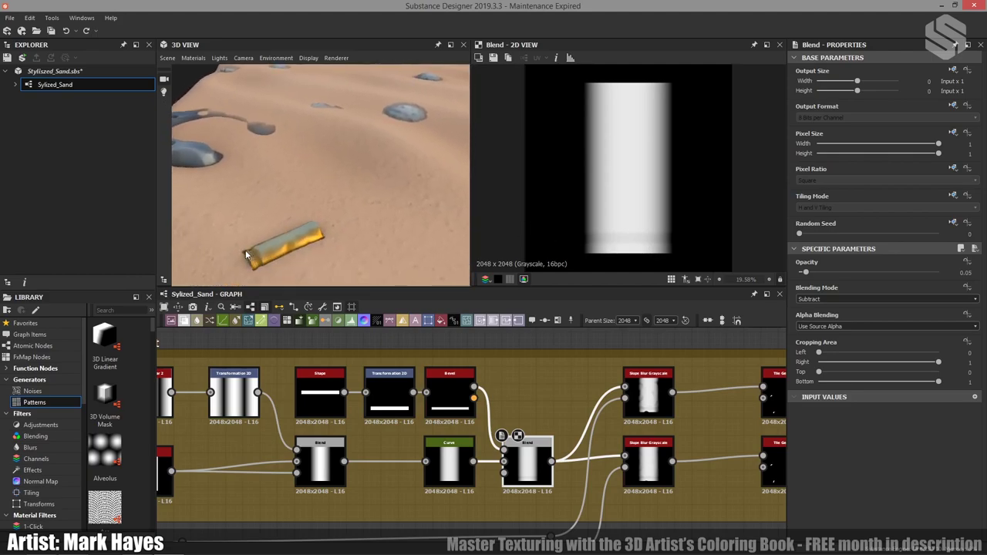
{"action": "left_click_drag", "start_coordinate": [247, 254], "coordinate": [296, 207]}
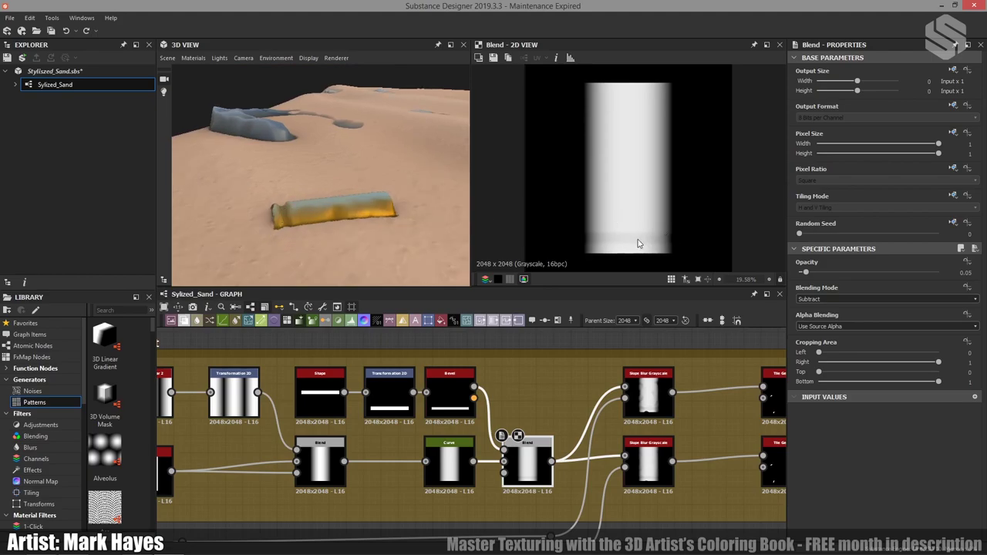
Preview the lower Slope Blur Grayscale node after the Subtract Blend and compare its worn edges with the bullet in 3D
{"action": "middle_click_drag", "start_coordinate": [575, 481], "coordinate": [473, 479]}
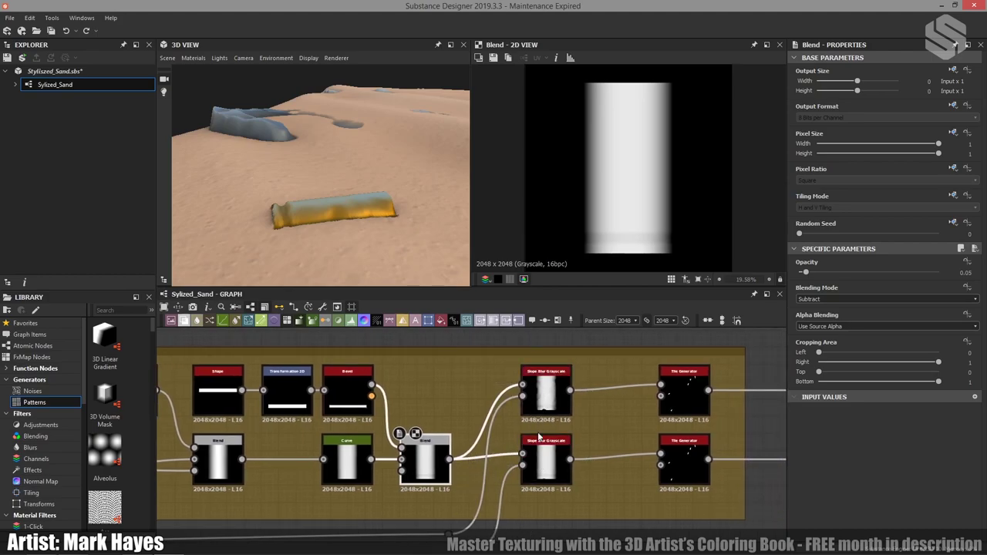
{"action": "middle_click_drag", "start_coordinate": [588, 436], "coordinate": [544, 422]}
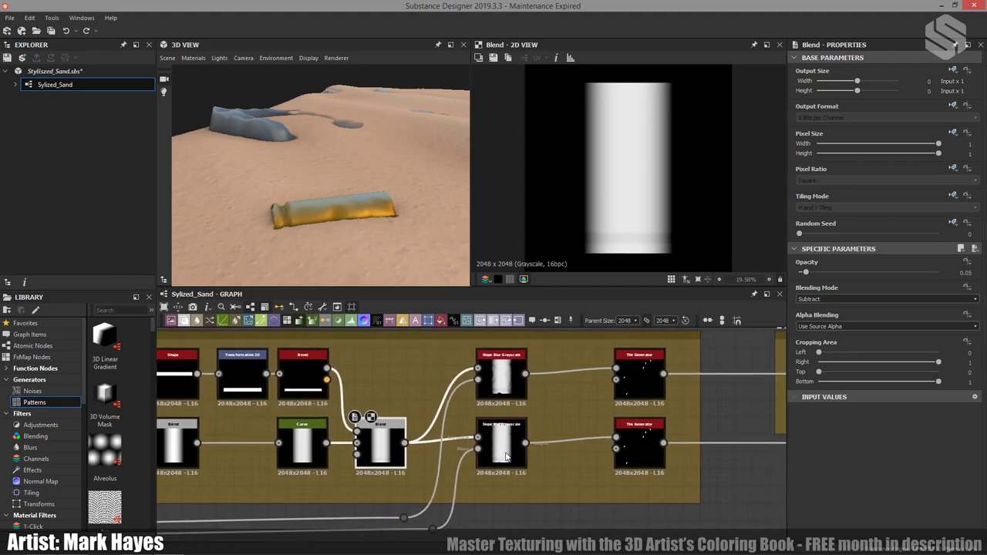
{"action": "double_click", "coordinate": [498, 445]}
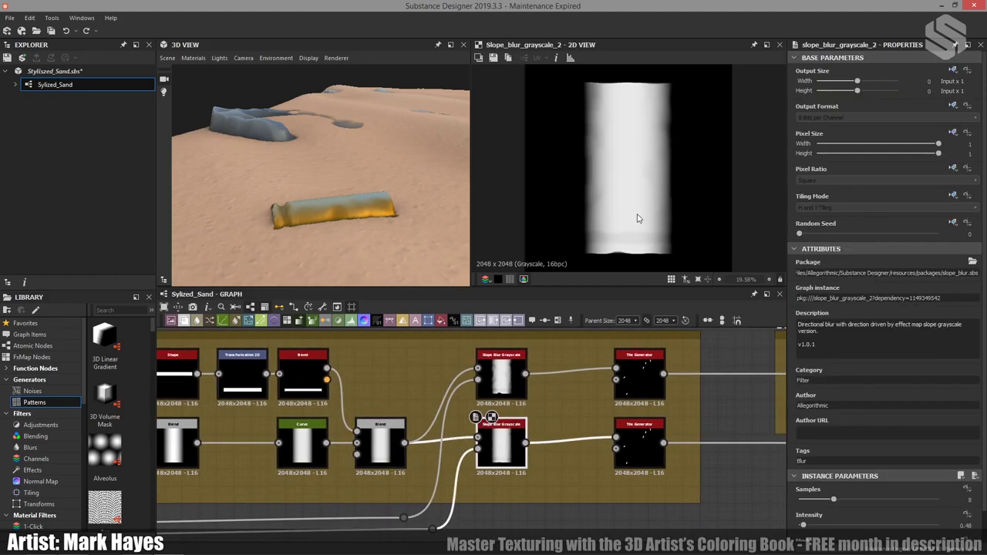
{"action": "left_click_drag", "start_coordinate": [378, 239], "coordinate": [494, 245]}
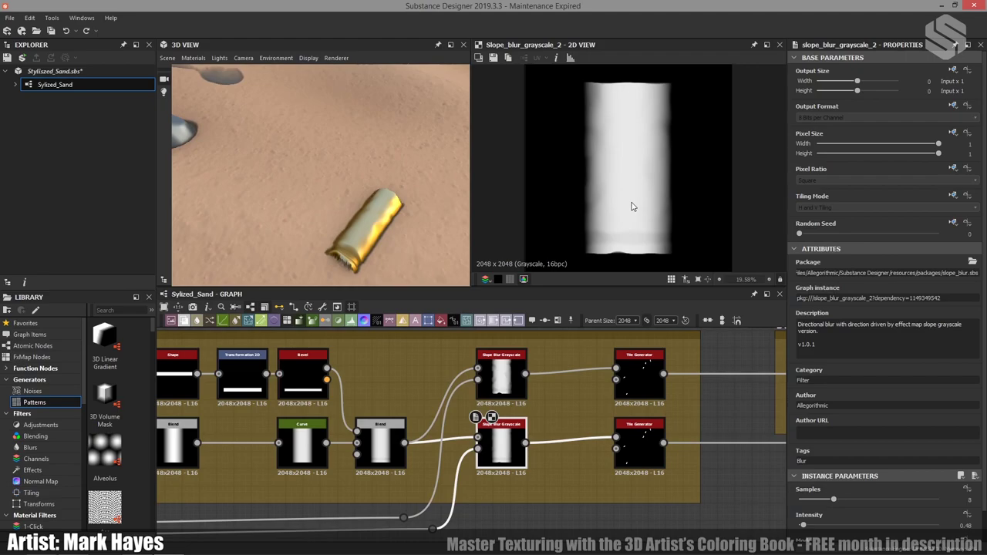
Preview the upper Slope Blur Grayscale node and review its intensity settings and stronger edge wear
{"action": "left_click", "coordinate": [508, 373]}
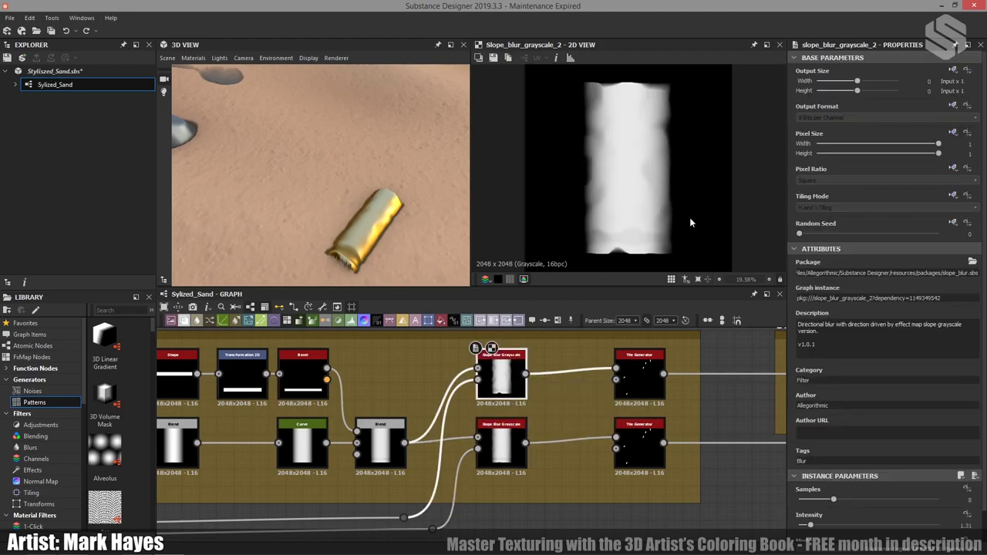
{"action": "scroll", "coordinate": [870, 444], "scroll_direction": "down", "scroll_amount": 1}
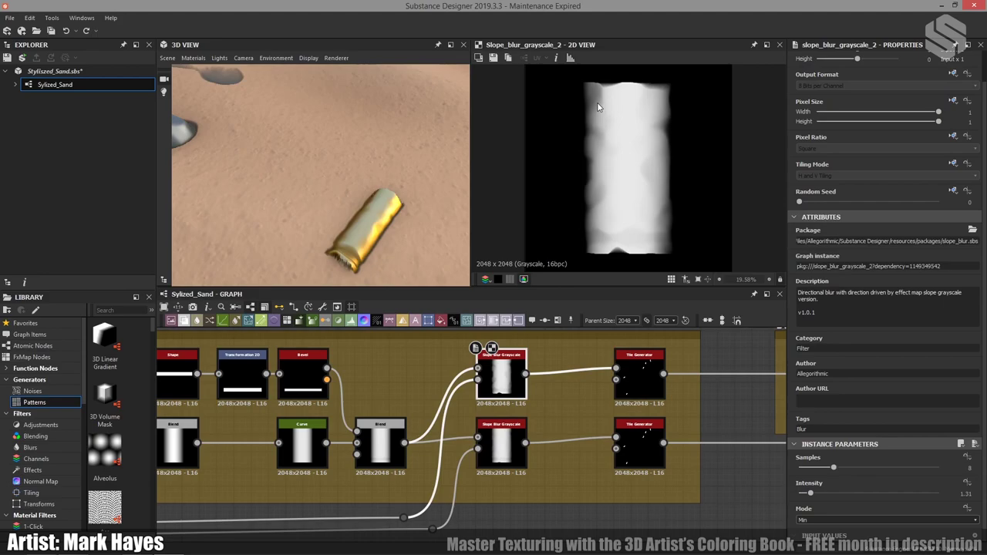
{"action": "middle_click_drag", "start_coordinate": [674, 395], "coordinate": [548, 419]}
{"action": "middle_click_drag", "start_coordinate": [335, 470], "coordinate": [401, 432]}
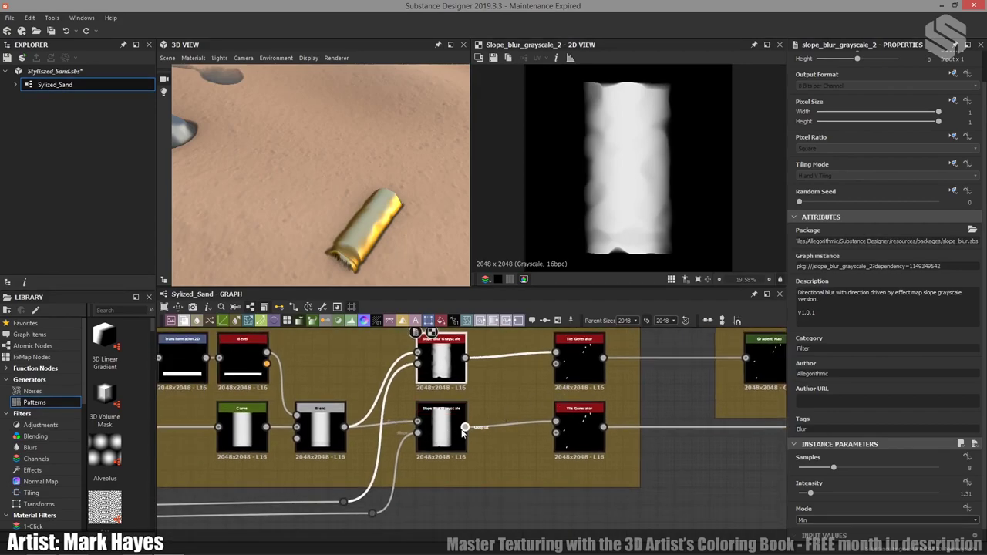
Go to the Height Blend frame and preview its first Height Blend node, which blends the stones into the sand
{"action": "scroll", "coordinate": [443, 385], "scroll_direction": "down", "scroll_amount": 3}
{"action": "middle_click_drag", "start_coordinate": [444, 386], "coordinate": [463, 472]}
{"action": "scroll", "coordinate": [468, 416], "scroll_direction": "down", "scroll_amount": 2}
{"action": "scroll", "coordinate": [463, 472], "scroll_direction": "down", "scroll_amount": 1}
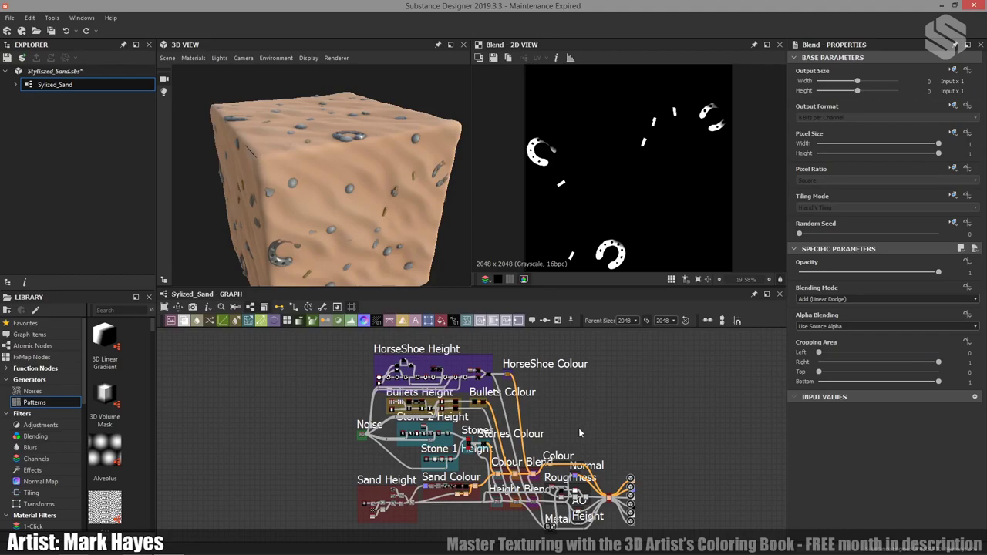
{"action": "scroll", "coordinate": [572, 474], "scroll_direction": "up", "scroll_amount": 5}
{"action": "scroll", "coordinate": [492, 400], "scroll_direction": "up", "scroll_amount": 5}
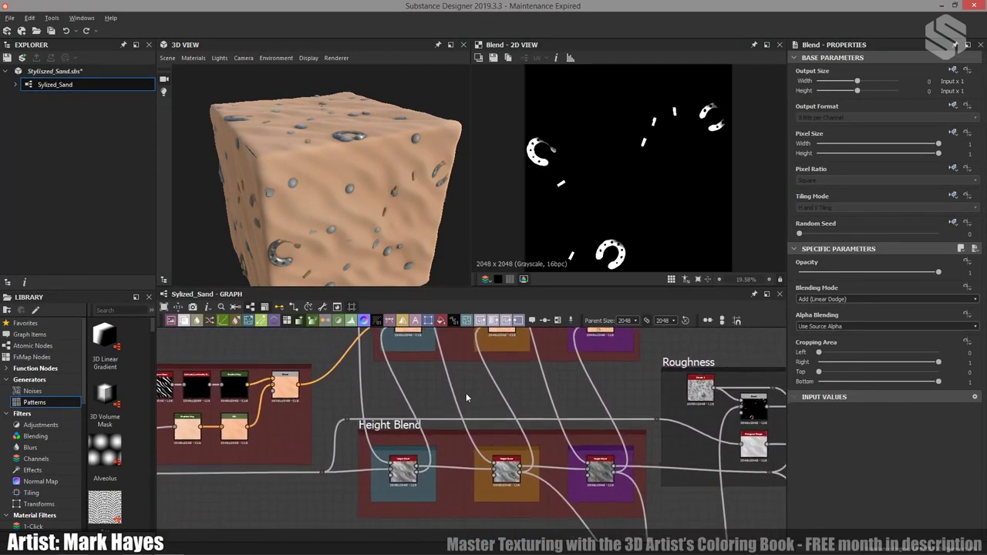
{"action": "scroll", "coordinate": [467, 399], "scroll_direction": "up", "scroll_amount": 2}
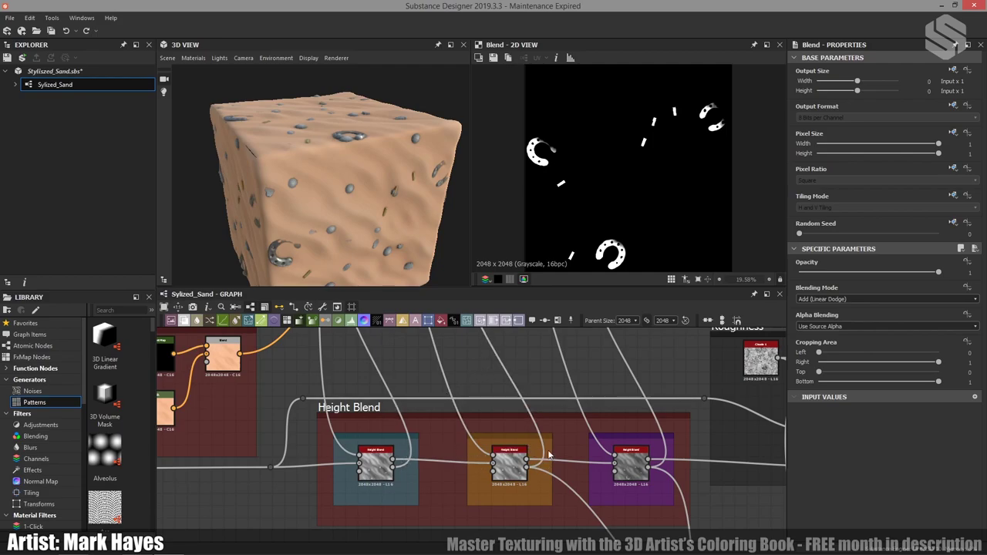
{"action": "left_click", "coordinate": [378, 469]}
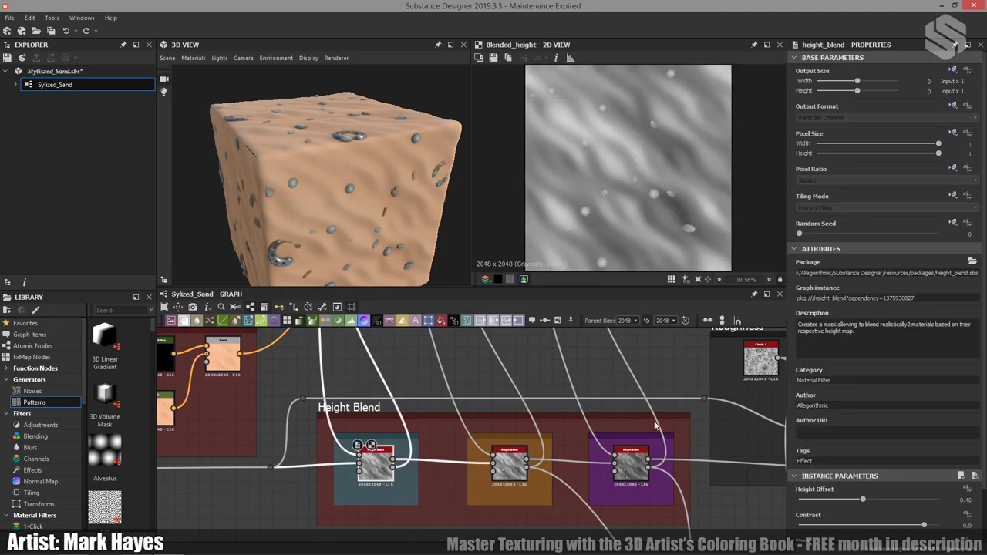
Set the first Height Blend node's Height Offset to 0.36 and check the stones in the 3D view
{"action": "mouse_move", "coordinate": [334, 158]}
{"action": "left_mouse_down"}
{"action": "mouse_move", "coordinate": [338, 174]}
{"action": "mouse_move", "coordinate": [301, 74]}
{"action": "mouse_move", "coordinate": [346, 157]}
{"action": "mouse_move", "coordinate": [328, 158]}
{"action": "left_mouse_up"}
{"action": "scroll", "coordinate": [894, 443], "scroll_direction": "down", "scroll_amount": 2}
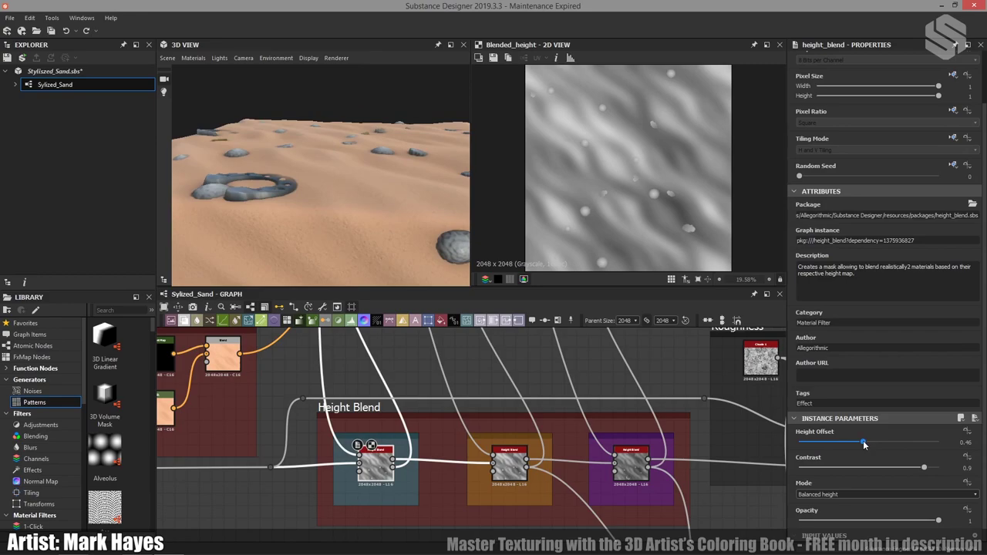
{"action": "left_click_drag", "start_coordinate": [864, 445], "coordinate": [848, 443]}
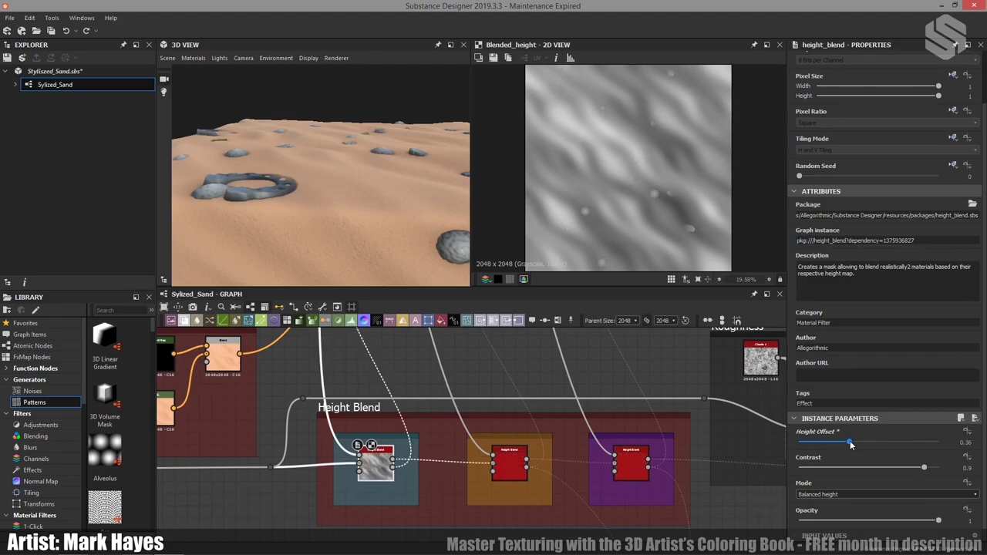
{"action": "left_click_drag", "start_coordinate": [390, 262], "coordinate": [348, 245]}
Try Height Offset values of 0.59 and 0.69, examine the stones from several angles, and return the offset to 0.36
{"action": "left_click", "coordinate": [882, 443]}
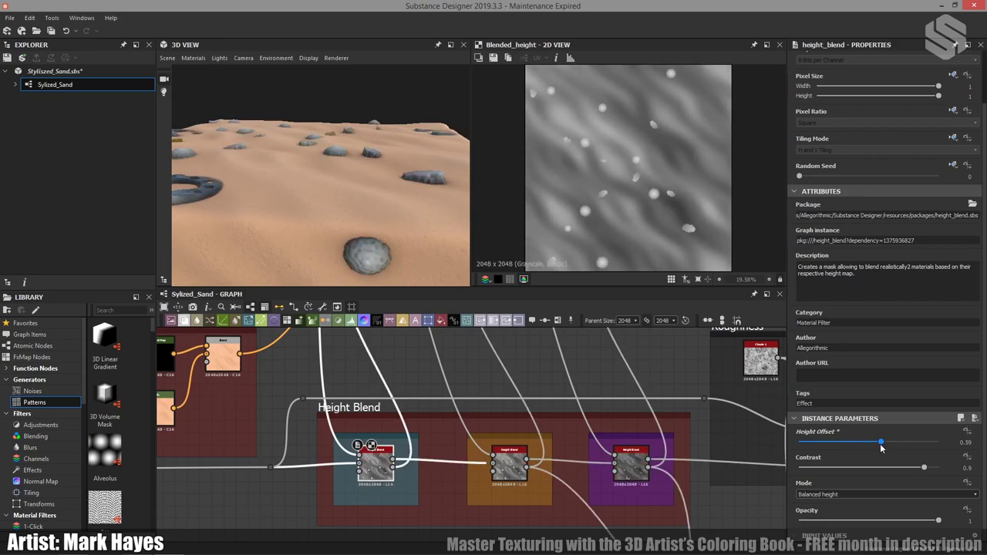
{"action": "left_click_drag", "start_coordinate": [882, 445], "coordinate": [895, 446]}
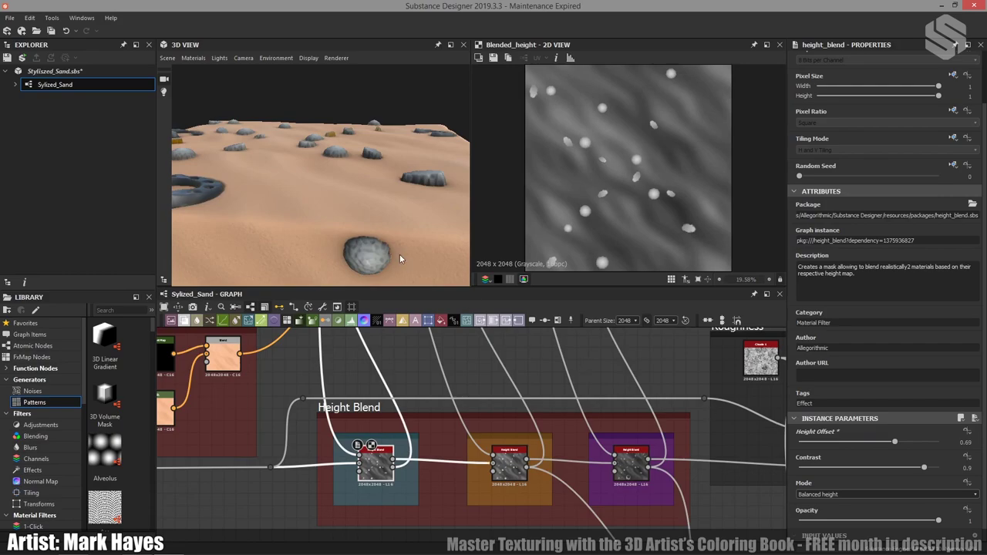
{"action": "left_click_drag", "start_coordinate": [380, 235], "coordinate": [352, 170]}
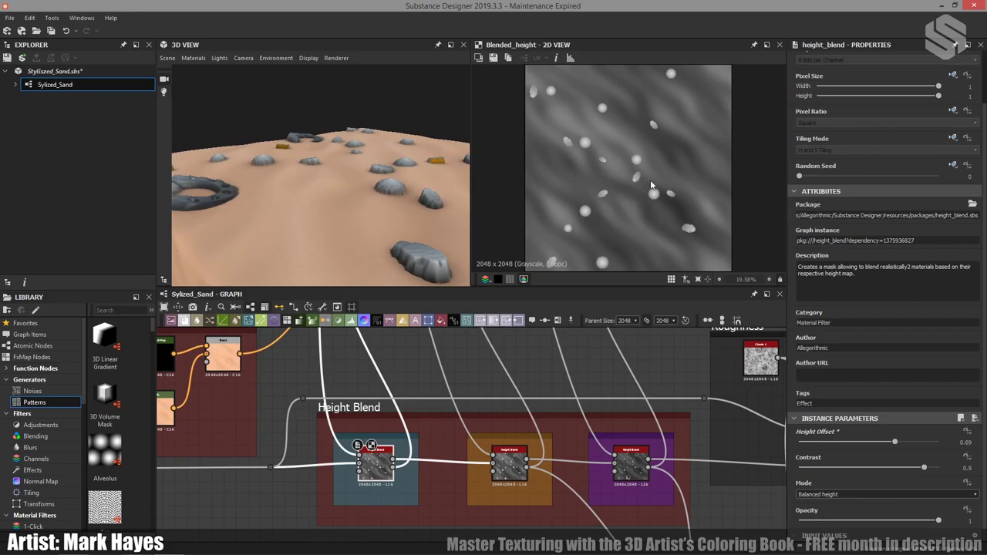
{"action": "mouse_move", "coordinate": [359, 213]}
{"action": "left_mouse_down"}
{"action": "mouse_move", "coordinate": [355, 205]}
{"action": "mouse_move", "coordinate": [370, 205]}
{"action": "left_mouse_up"}
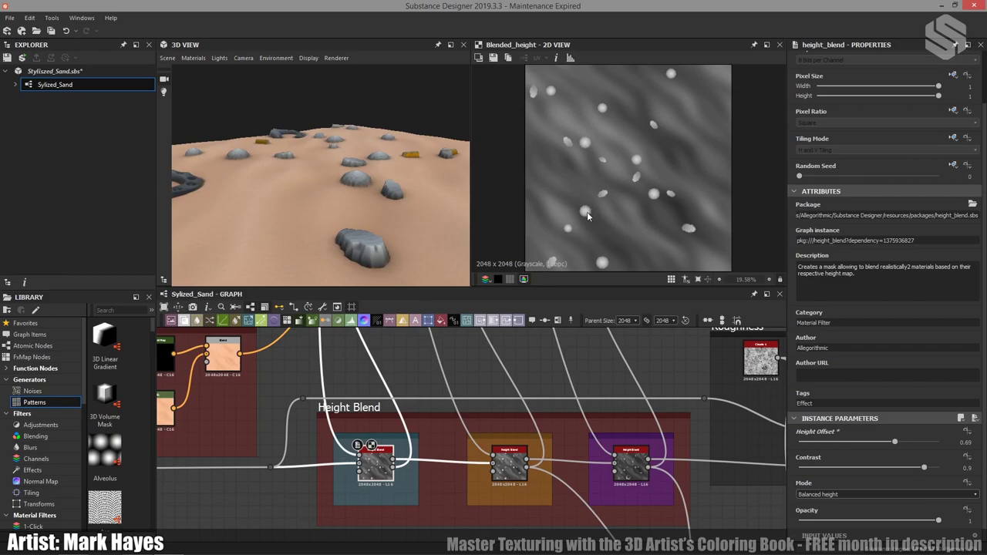
{"action": "left_click_drag", "start_coordinate": [341, 193], "coordinate": [434, 206]}
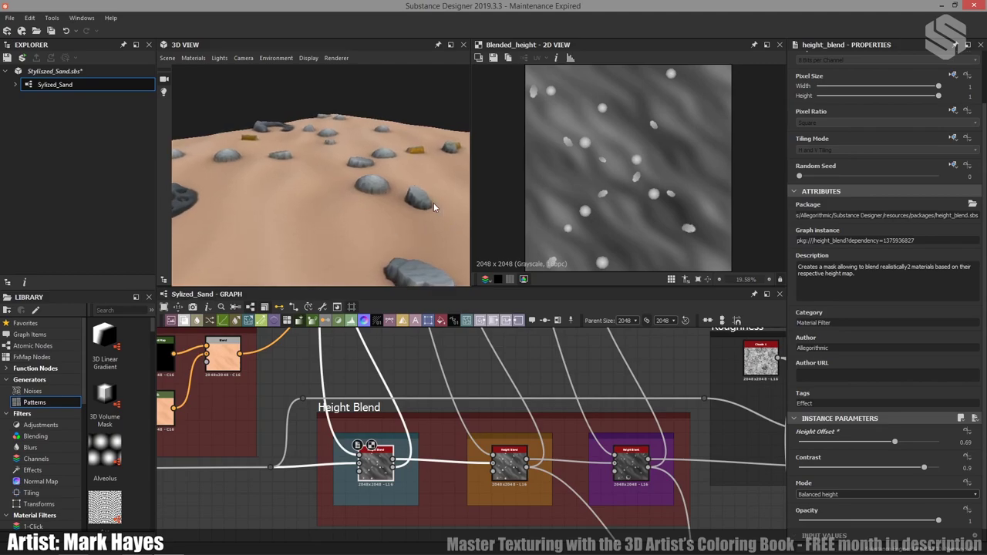
{"action": "left_click_drag", "start_coordinate": [342, 222], "coordinate": [368, 236]}
{"action": "left_click", "coordinate": [854, 440]}
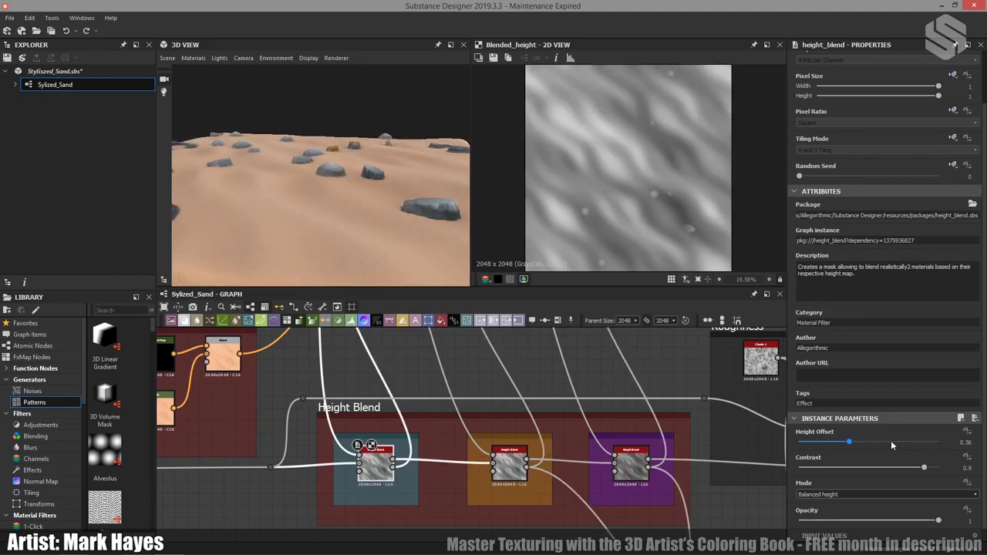
View the horseshoe in 3D and preview the first Height Blend node's Height Mask output
{"action": "left_click_drag", "start_coordinate": [394, 216], "coordinate": [270, 189]}
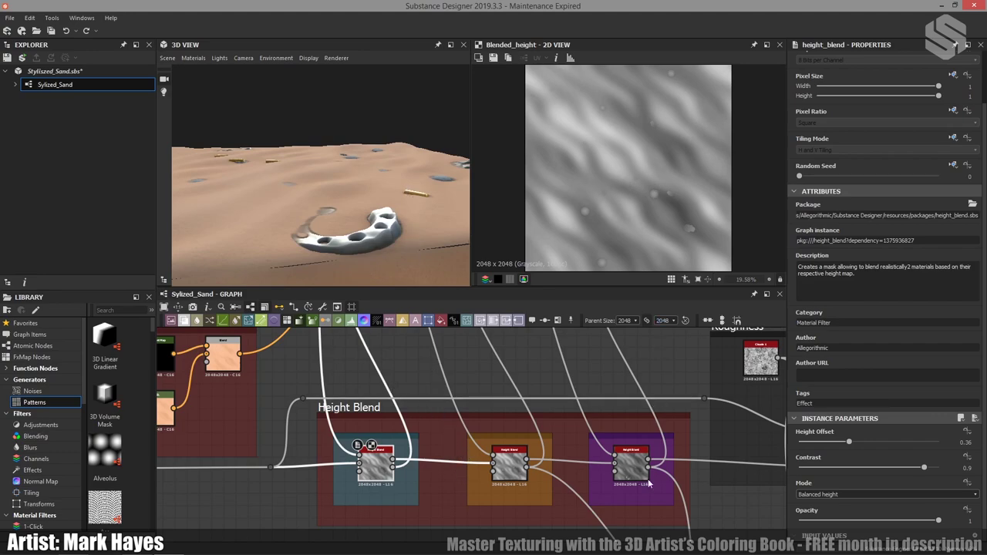
{"action": "left_click", "coordinate": [394, 466]}
{"action": "scroll", "coordinate": [394, 466], "scroll_direction": "up", "scroll_amount": 5}
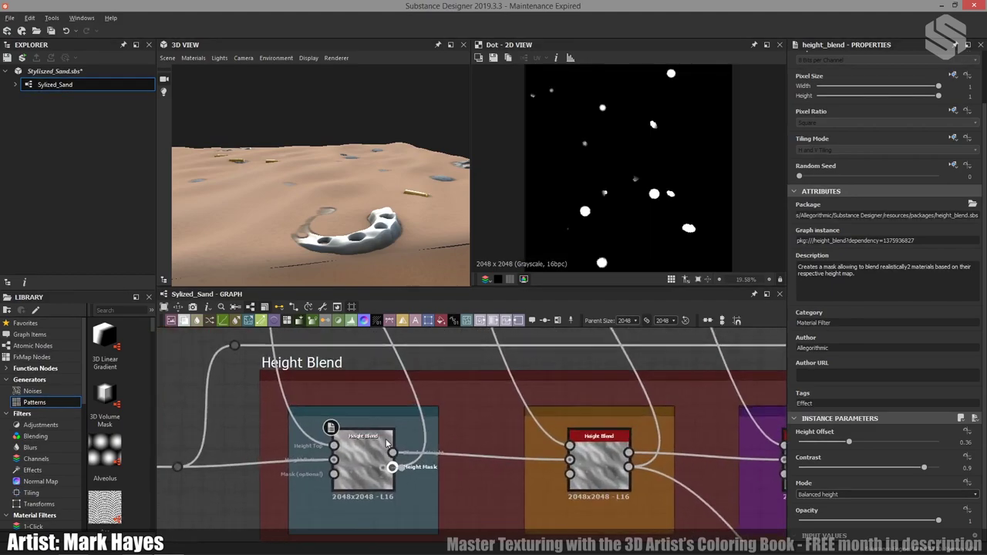
{"action": "left_click_drag", "start_coordinate": [392, 467], "coordinate": [476, 349]}
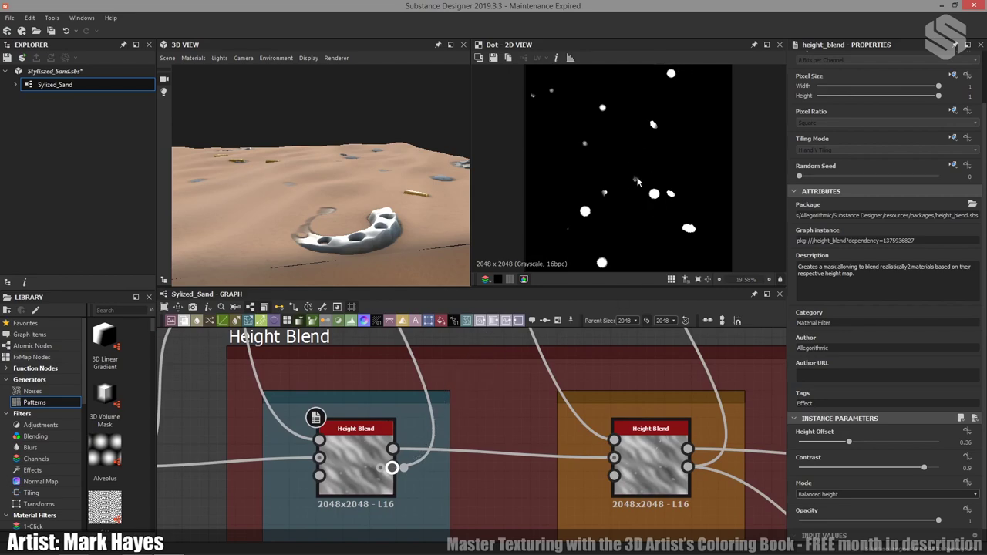
Follow the mask connections from the Height Blend nodes and preview the Blend in the Metal frame
{"action": "scroll", "coordinate": [571, 471], "scroll_direction": "down", "scroll_amount": 4}
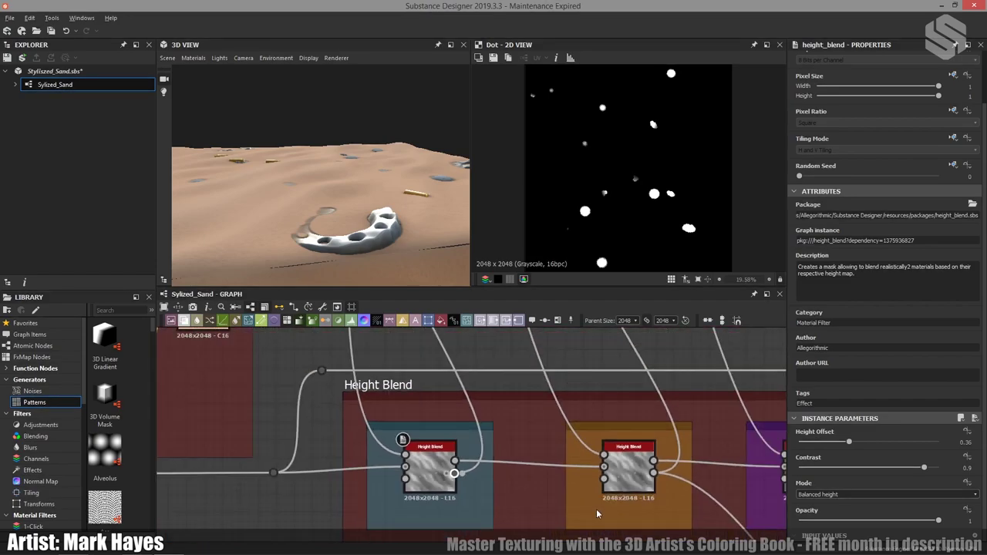
{"action": "scroll", "coordinate": [465, 477], "scroll_direction": "down", "scroll_amount": 5}
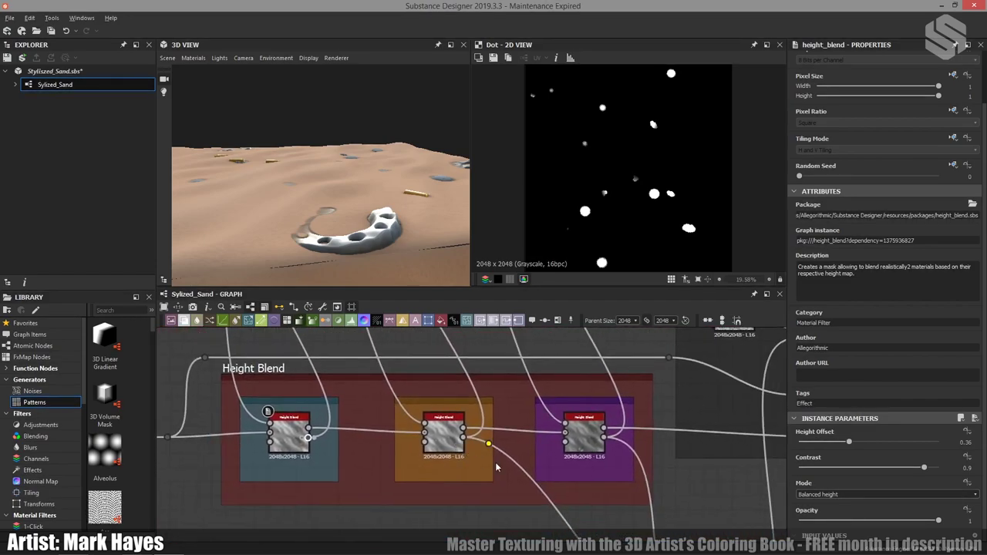
{"action": "middle_click_drag", "start_coordinate": [574, 532], "coordinate": [528, 470]}
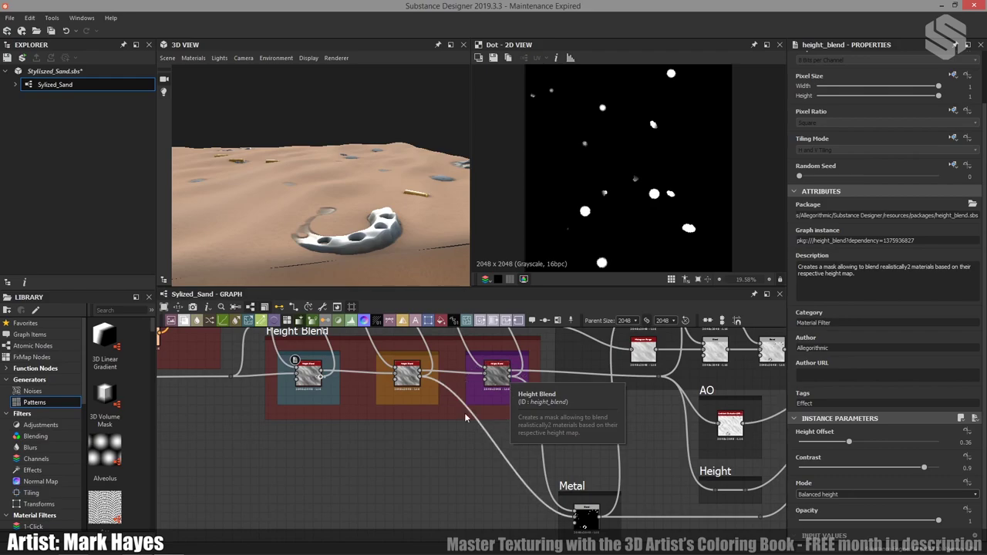
{"action": "double_click", "coordinate": [587, 516]}
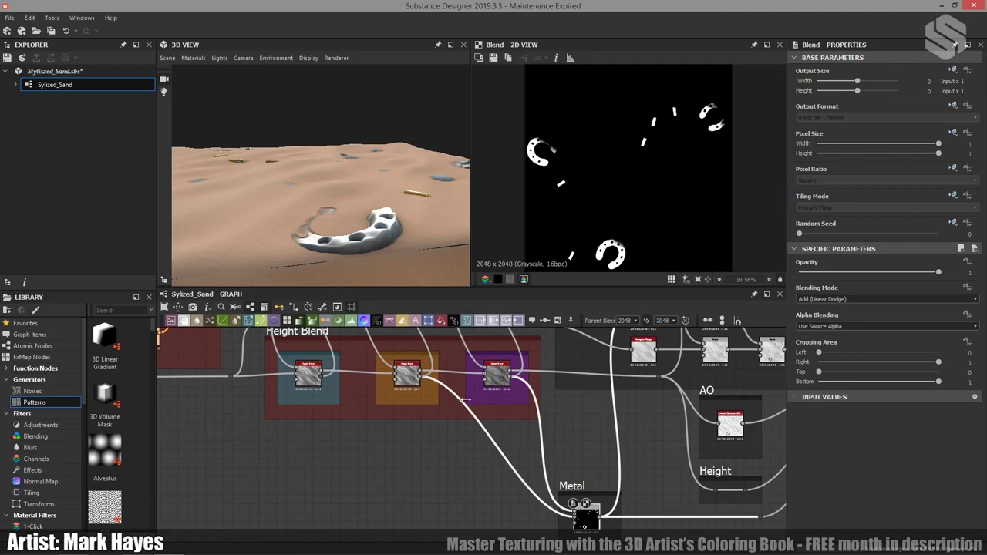
Preview the first Height Blend's mask and the matching stones Blend in the Colour Blend frame
{"action": "middle_click_drag", "start_coordinate": [453, 384], "coordinate": [496, 464]}
{"action": "middle_click_drag", "start_coordinate": [457, 381], "coordinate": [463, 407]}
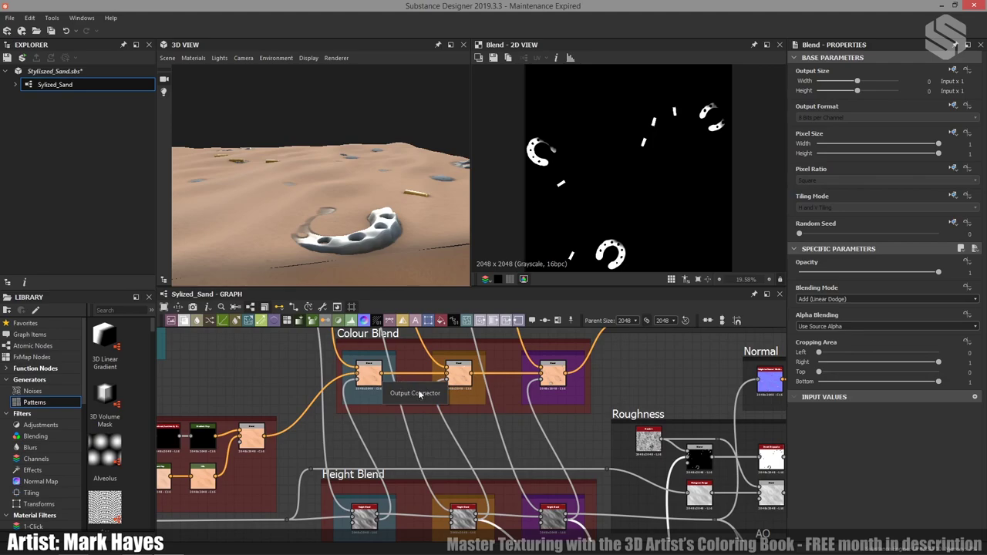
{"action": "double_click", "coordinate": [378, 523]}
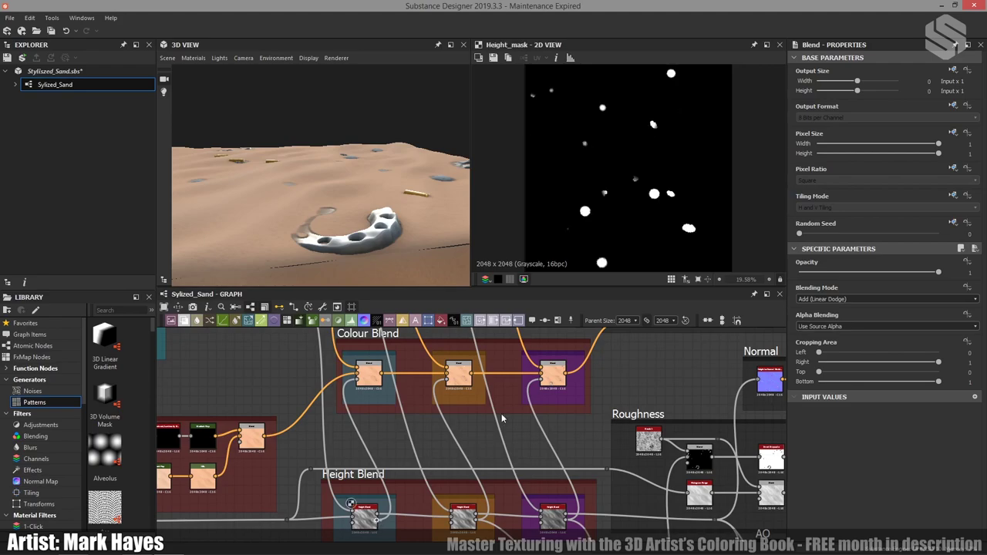
{"action": "double_click", "coordinate": [369, 373]}
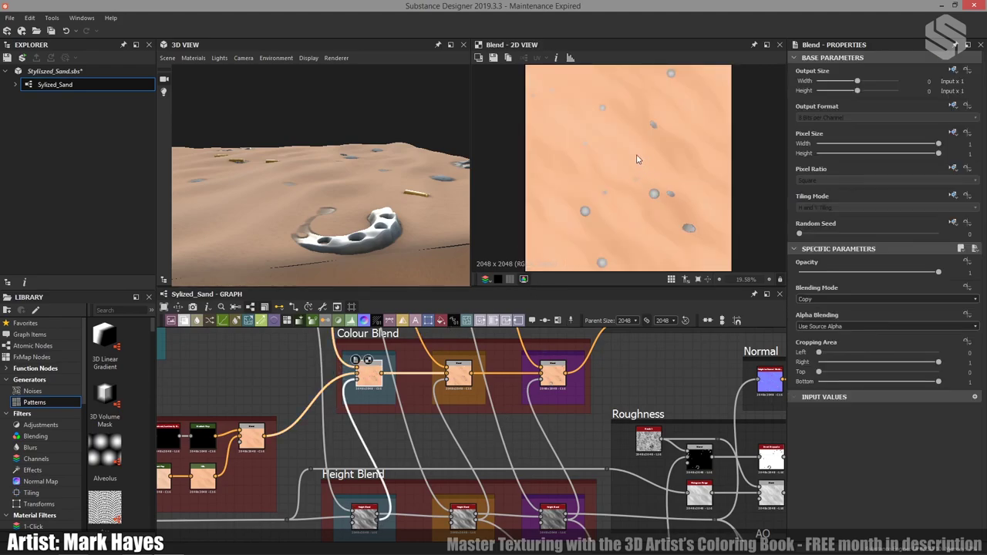
Preview the bullet and horseshoe height masks along with their matching Blend nodes in the Colour Blend frame
{"action": "double_click", "coordinate": [474, 520]}
{"action": "double_click", "coordinate": [461, 372]}
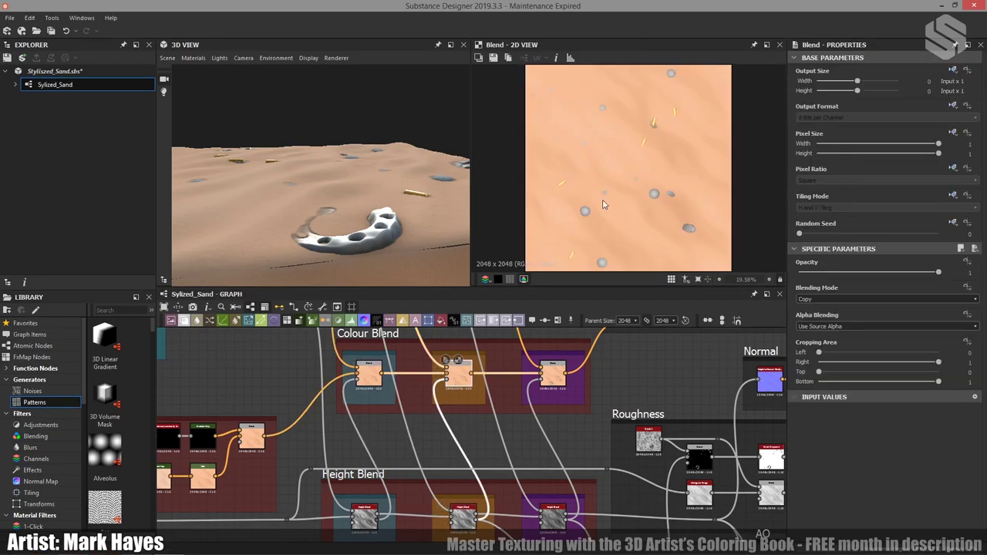
{"action": "double_click", "coordinate": [563, 520]}
{"action": "double_click", "coordinate": [560, 377]}
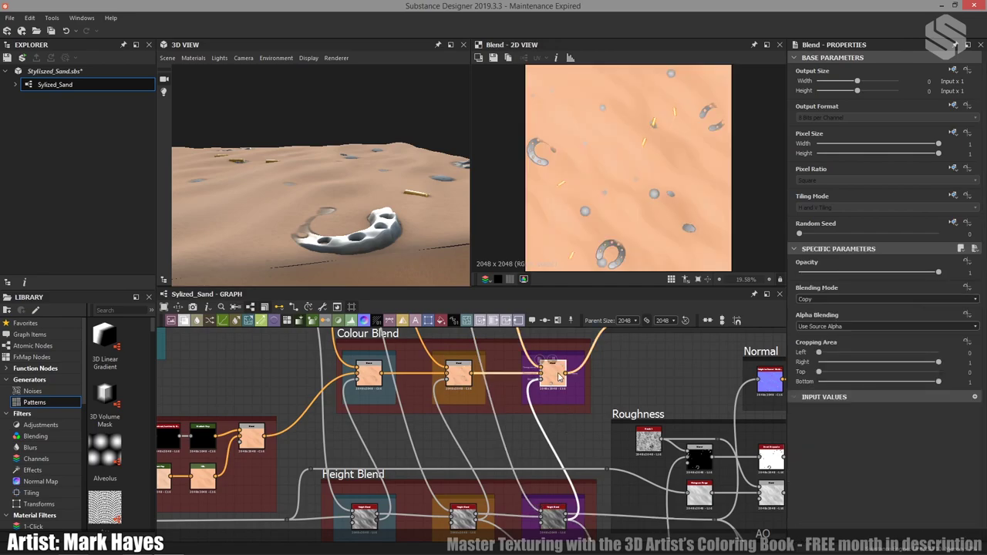
Inspect the Stones tile sampler and the Gradient Map node that it feeds in the Stones Colour frame
{"action": "scroll", "coordinate": [573, 463], "scroll_direction": "up", "scroll_amount": 1}
{"action": "scroll", "coordinate": [573, 462], "scroll_direction": "down", "scroll_amount": 6}
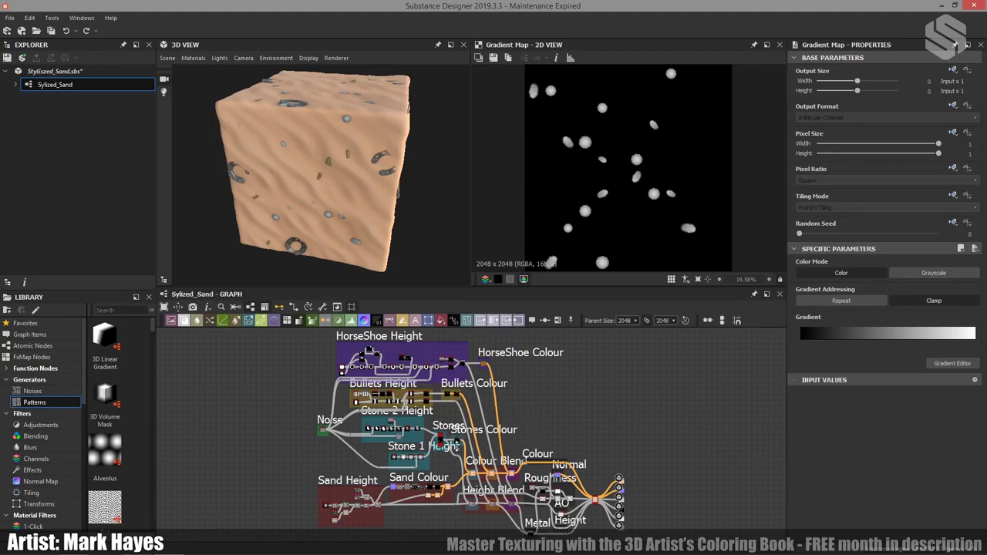
{"action": "scroll", "coordinate": [454, 435], "scroll_direction": "up", "scroll_amount": 1}
{"action": "scroll", "coordinate": [454, 435], "scroll_direction": "up", "scroll_amount": 6}
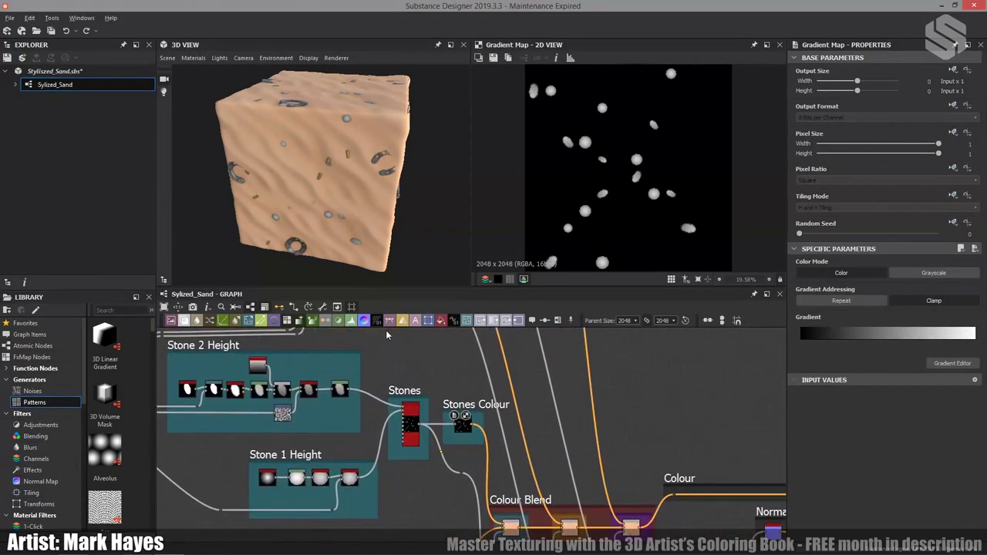
{"action": "scroll", "coordinate": [387, 335], "scroll_direction": "up", "scroll_amount": 4}
{"action": "middle_click_drag", "start_coordinate": [387, 347], "coordinate": [389, 383]}
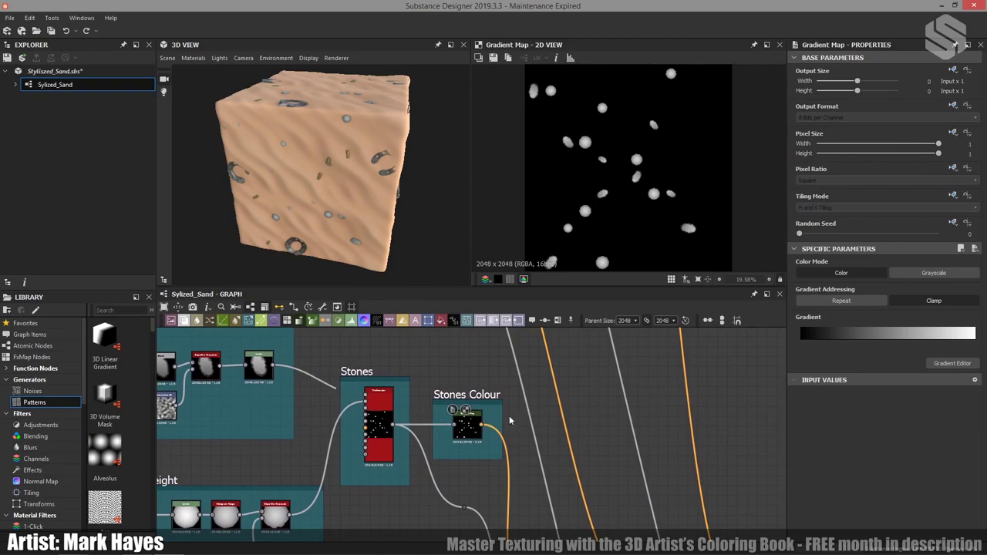
{"action": "left_click", "coordinate": [378, 405]}
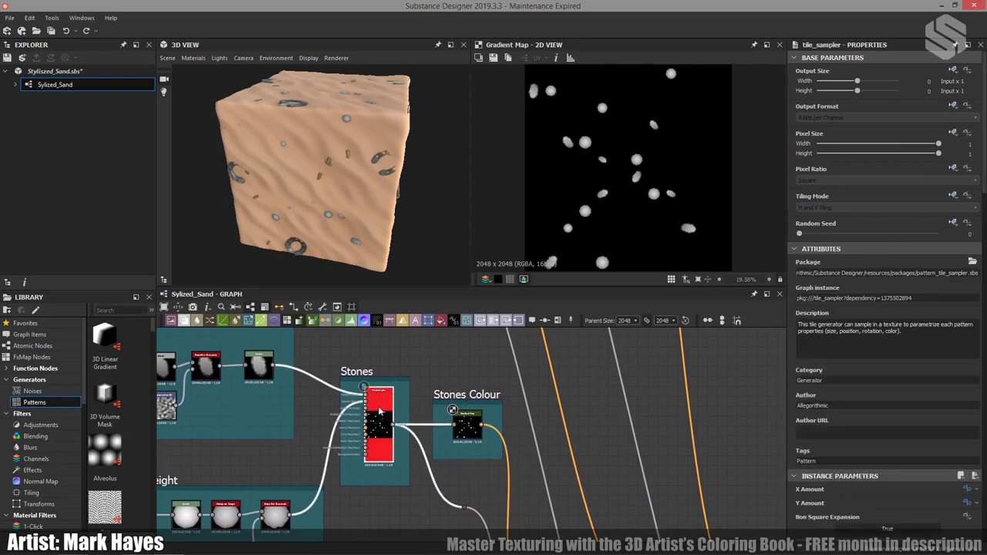
{"action": "left_click", "coordinate": [471, 438]}
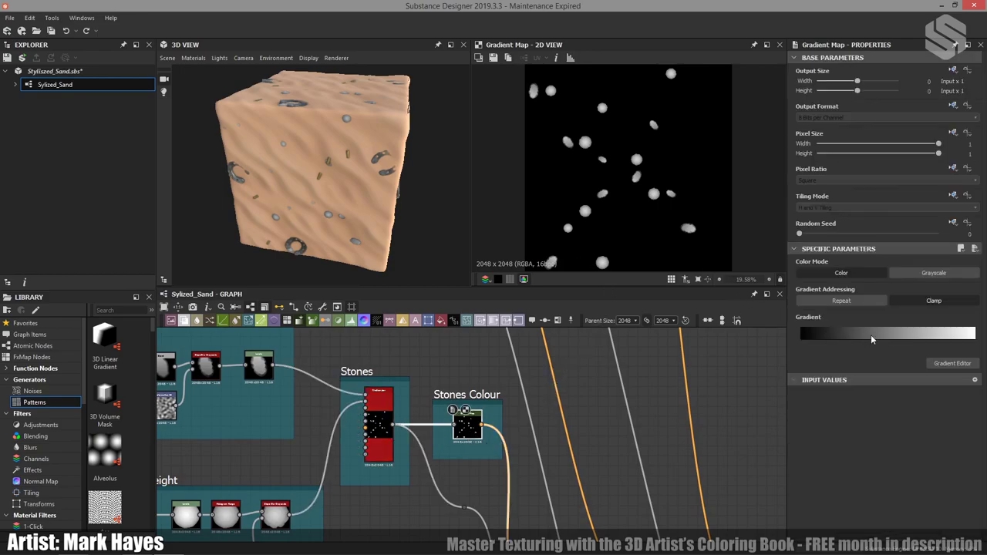
Examine the stones' shading up close in 3D and compare it with the enlarged Gradient Map output in 2D
{"action": "left_click_drag", "start_coordinate": [396, 157], "coordinate": [359, 146]}
{"action": "scroll", "coordinate": [349, 223], "scroll_direction": "up", "scroll_amount": 5}
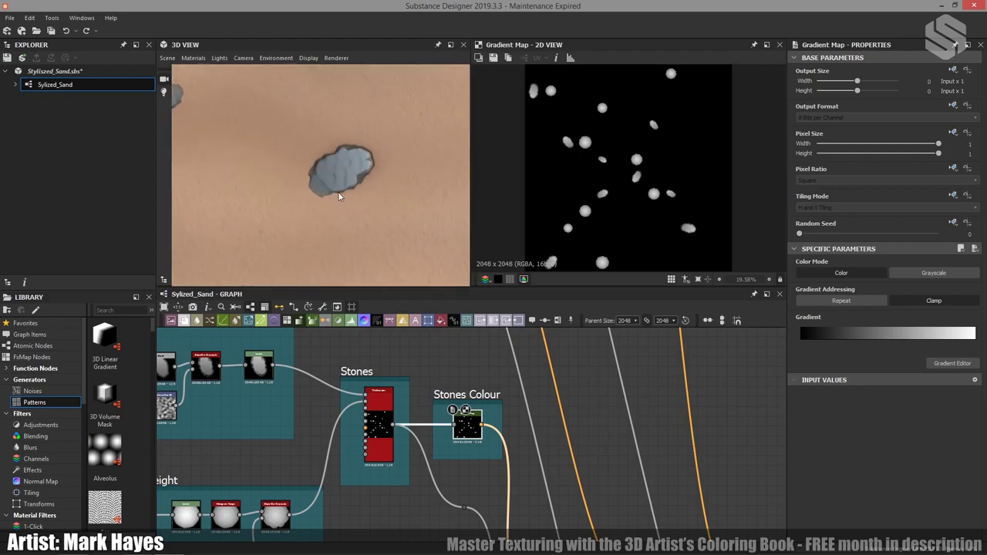
{"action": "scroll", "coordinate": [340, 191], "scroll_direction": "up", "scroll_amount": 2}
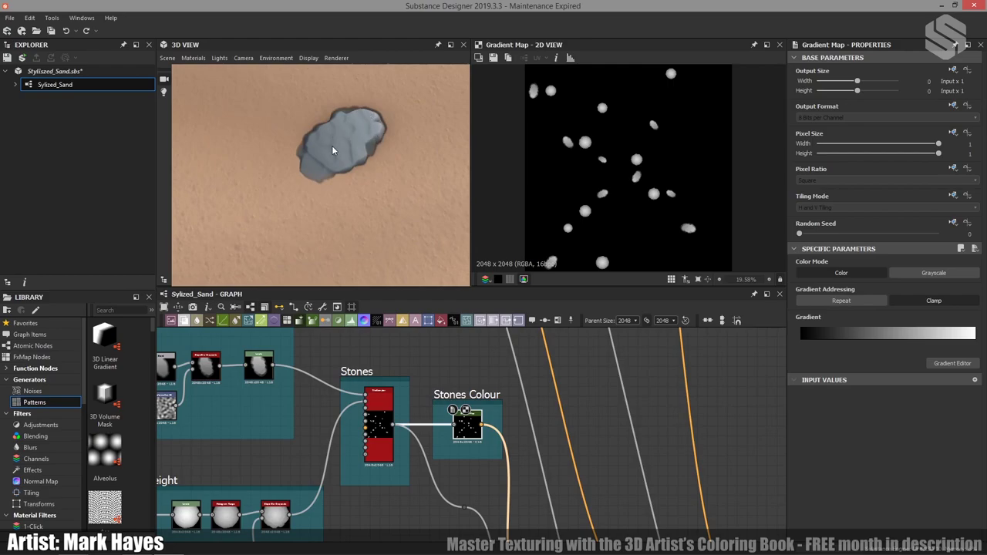
{"action": "left_click_drag", "start_coordinate": [255, 203], "coordinate": [317, 201]}
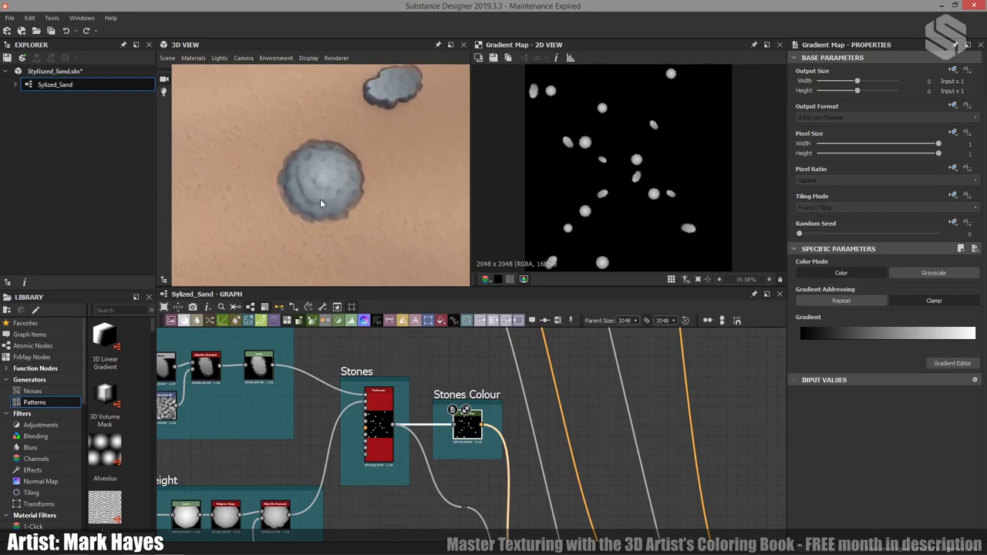
{"action": "left_click_drag", "start_coordinate": [318, 205], "coordinate": [306, 182]}
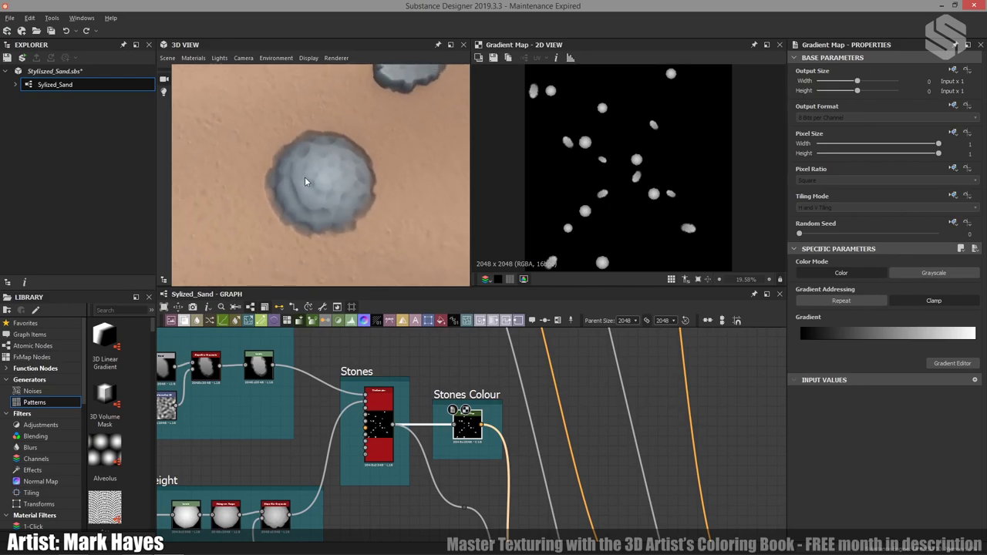
{"action": "scroll", "coordinate": [664, 175], "scroll_direction": "up", "scroll_amount": 10}
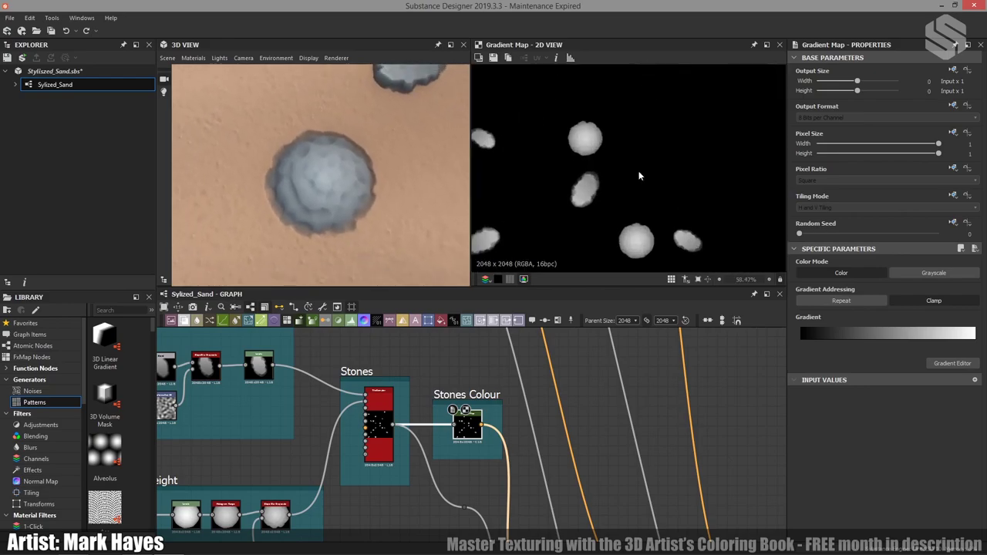
{"action": "scroll", "coordinate": [598, 183], "scroll_direction": "up", "scroll_amount": 1}
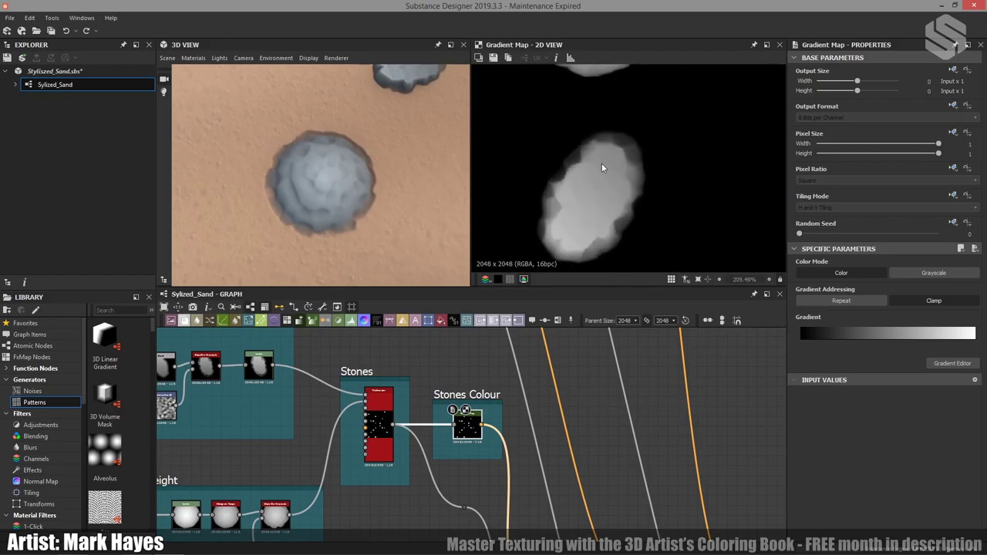
Preview the lower Slope Blur Grayscale node in the bullets' height frame, fitted whole in the 2D view
{"action": "left_click_drag", "start_coordinate": [345, 221], "coordinate": [311, 201]}
{"action": "scroll", "coordinate": [421, 357], "scroll_direction": "down", "scroll_amount": 2}
{"action": "middle_click_drag", "start_coordinate": [421, 357], "coordinate": [385, 406]}
{"action": "scroll", "coordinate": [385, 406], "scroll_direction": "up", "scroll_amount": 2}
{"action": "scroll", "coordinate": [385, 407], "scroll_direction": "up", "scroll_amount": 1}
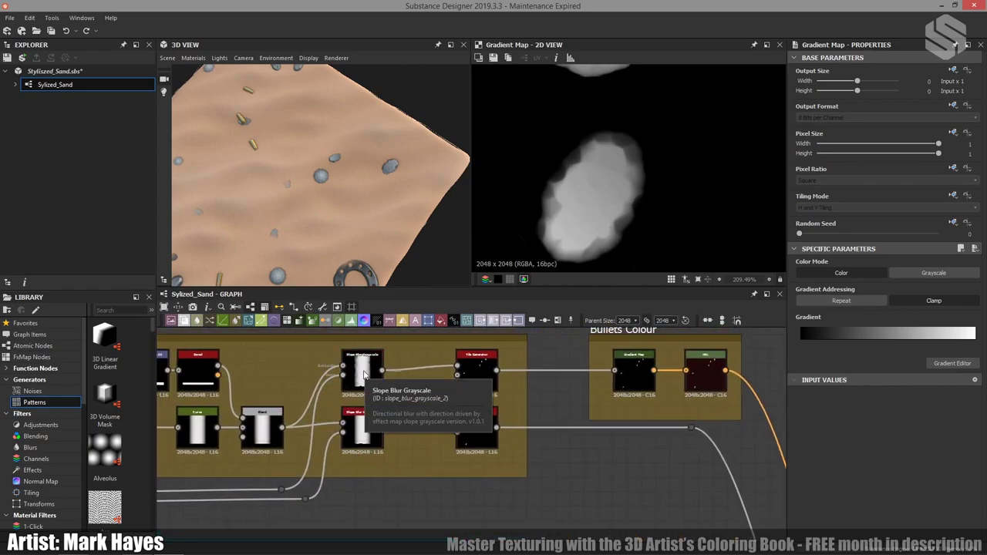
{"action": "double_click", "coordinate": [362, 429]}
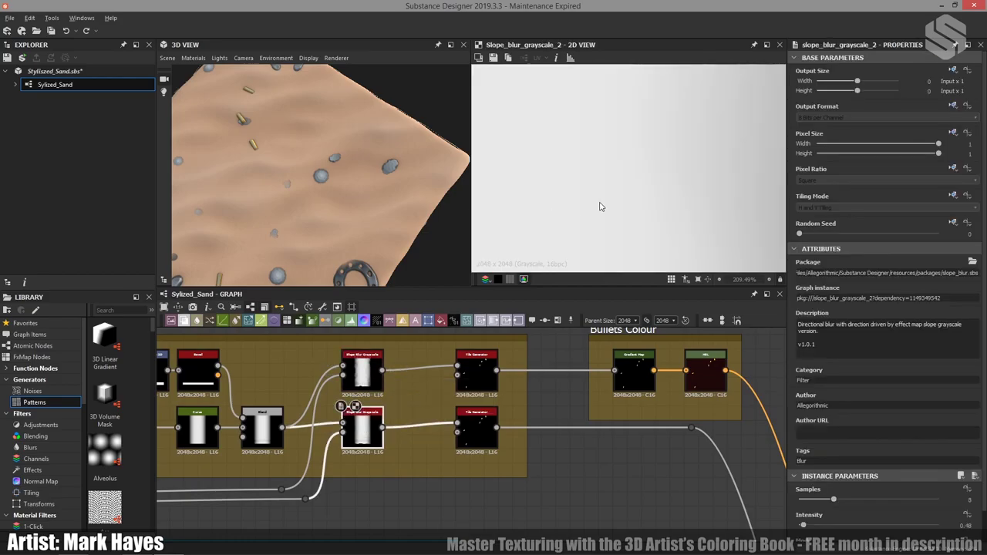
{"action": "key", "text": "f"}
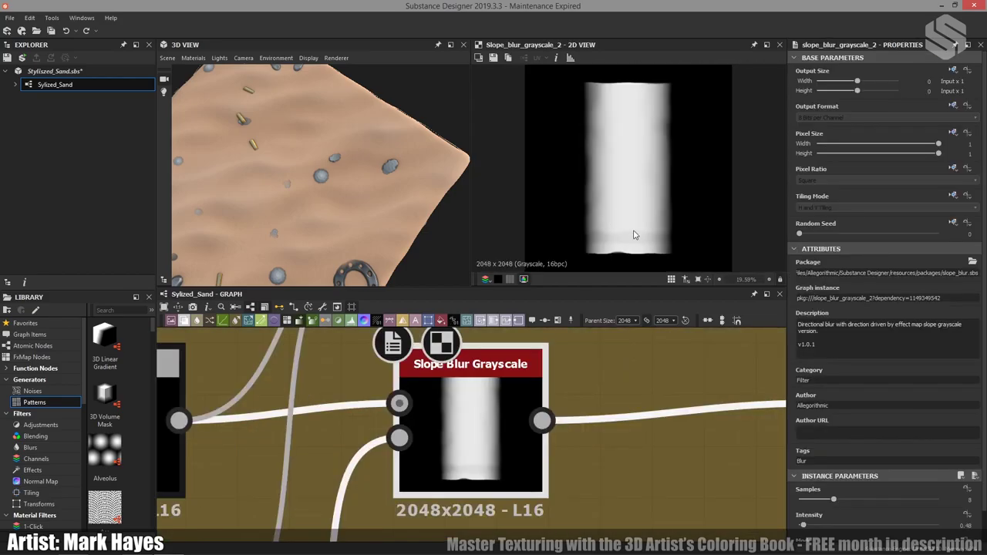
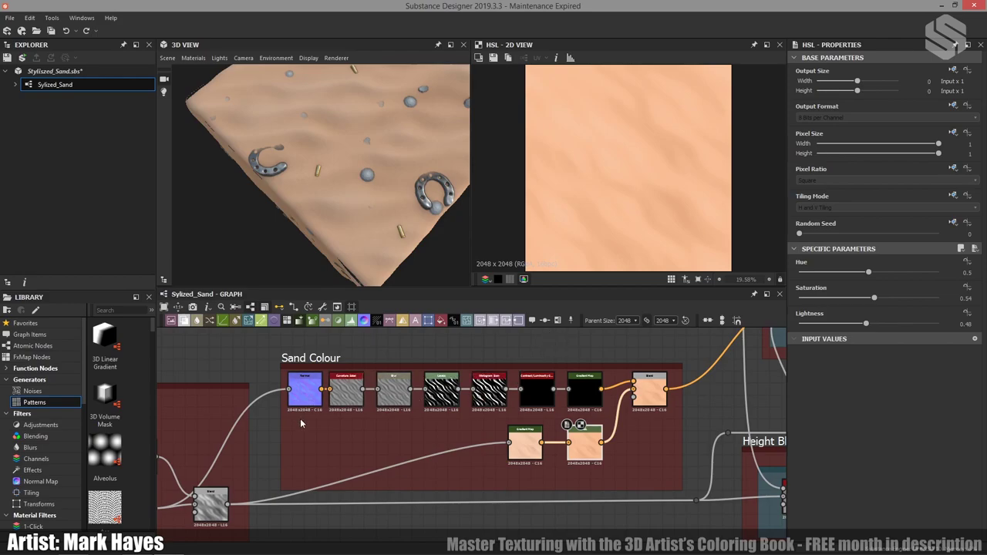
Examine the Sand Height nodes that feed the Sand Colour frame and the sand's surface in 3D
{"action": "middle_click_drag", "start_coordinate": [300, 418], "coordinate": [369, 390]}
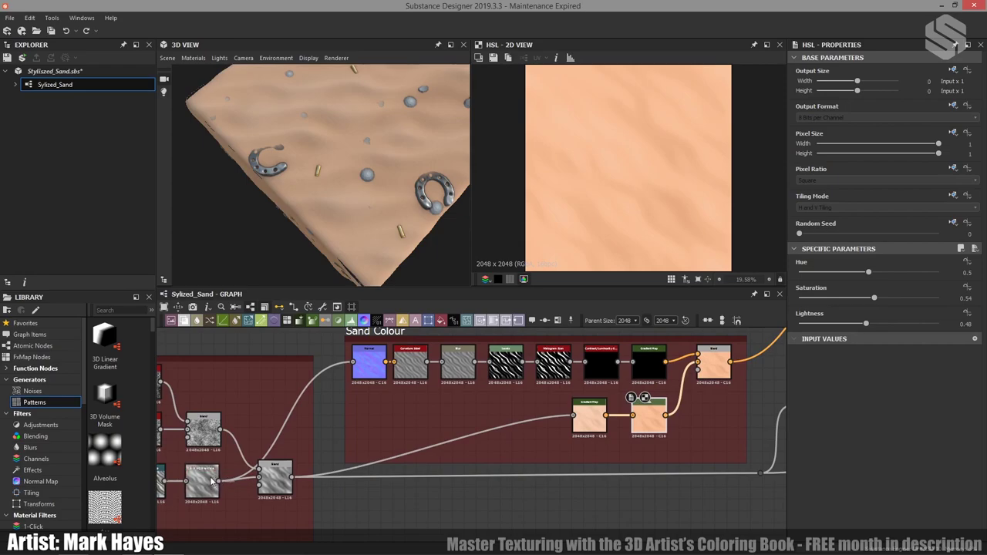
{"action": "middle_click_drag", "start_coordinate": [217, 480], "coordinate": [268, 480]}
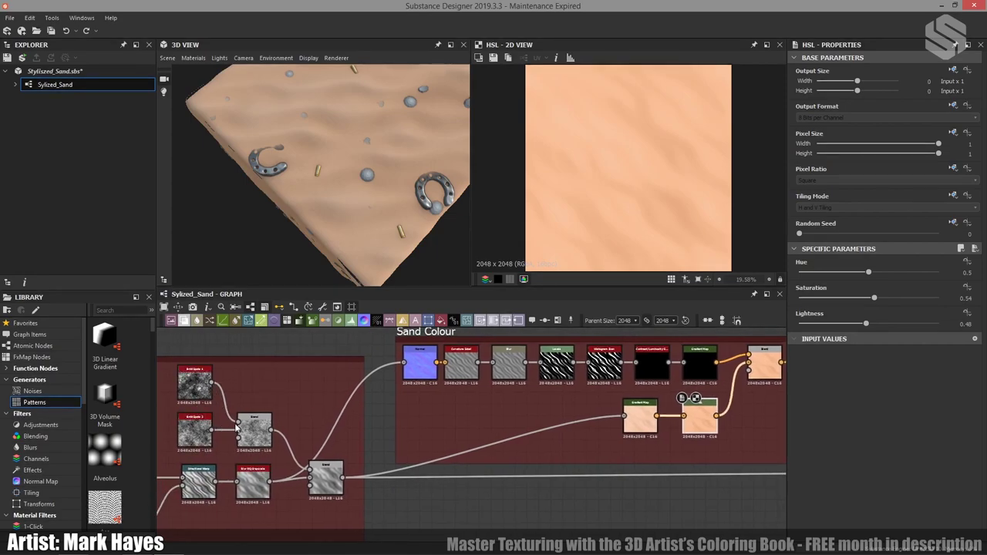
{"action": "left_click_drag", "start_coordinate": [389, 199], "coordinate": [361, 107], "text": "alt"}
{"action": "right_click_drag", "start_coordinate": [361, 107], "coordinate": [348, 161], "text": "alt"}
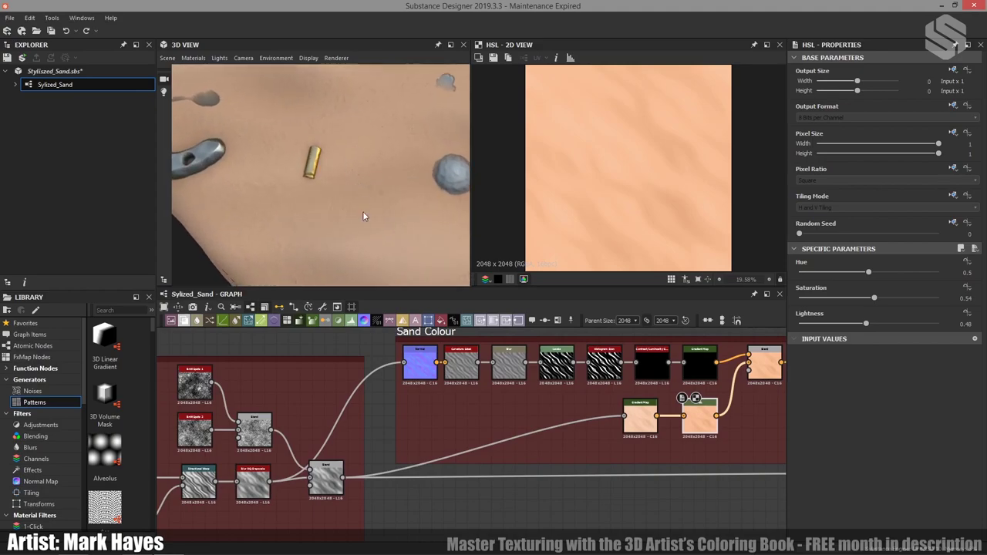
{"action": "left_click_drag", "start_coordinate": [364, 217], "coordinate": [349, 232], "text": "alt"}
{"action": "scroll", "coordinate": [349, 251], "scroll_direction": "down", "scroll_amount": 3}
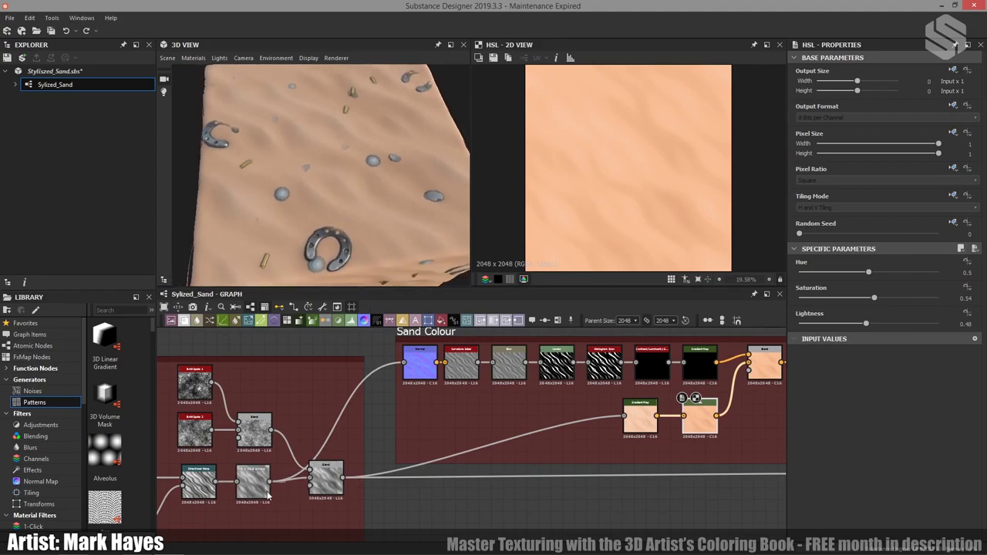
Preview the Sand Colour highlight chain: Normal, Curvature Sobel, Blur, Levels, Histogram Scan and Contrast/Luminosity
{"action": "double_click", "coordinate": [421, 364]}
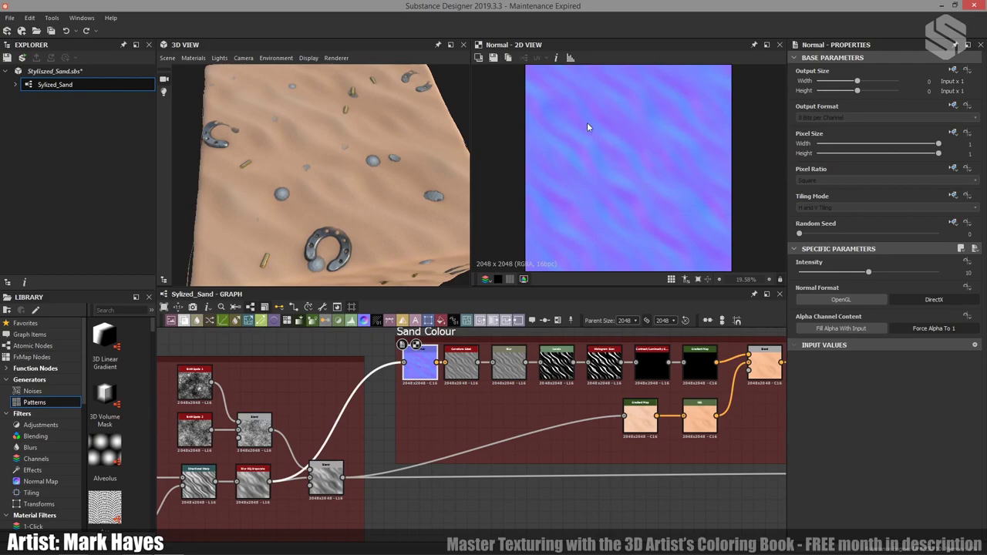
{"action": "double_click", "coordinate": [461, 362]}
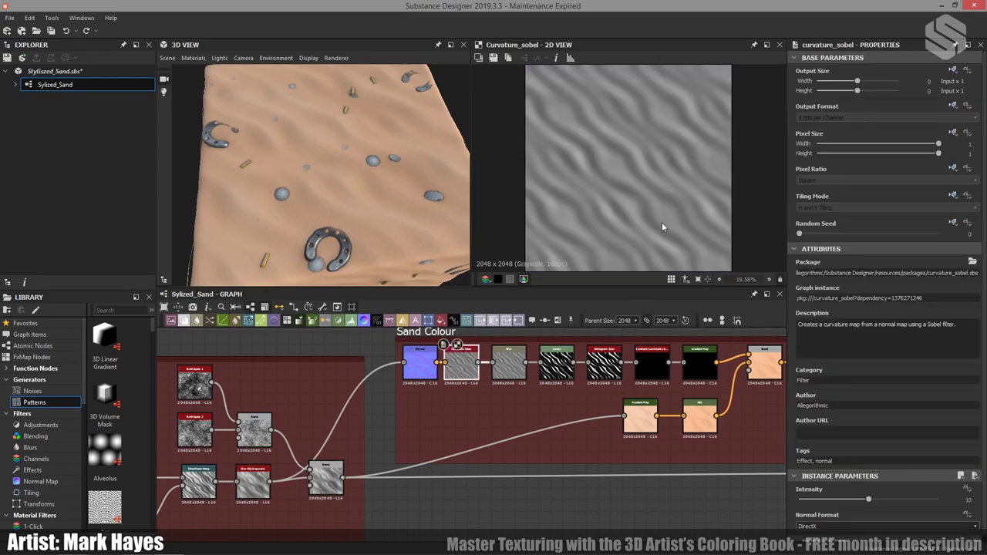
{"action": "double_click", "coordinate": [509, 366]}
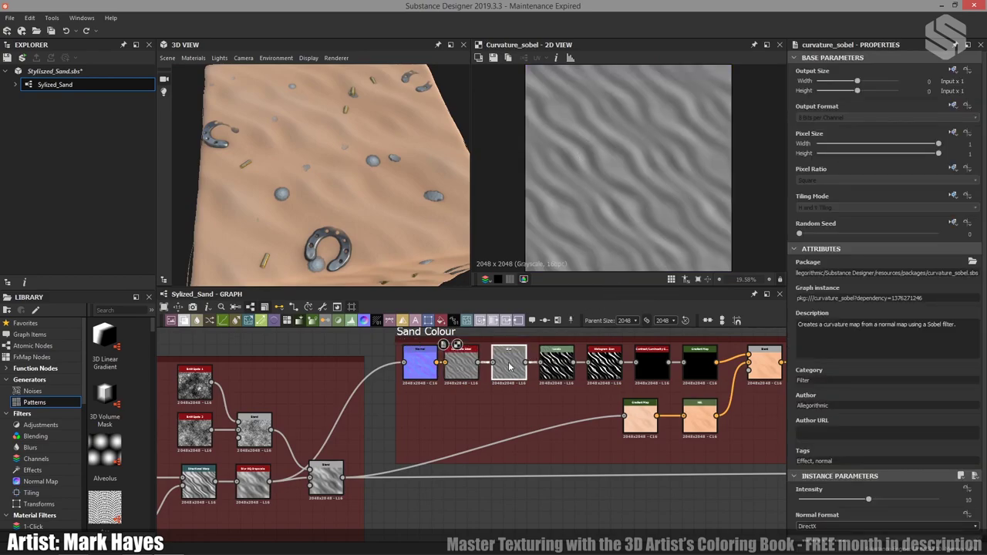
{"action": "double_click", "coordinate": [552, 373]}
{"action": "double_click", "coordinate": [608, 369]}
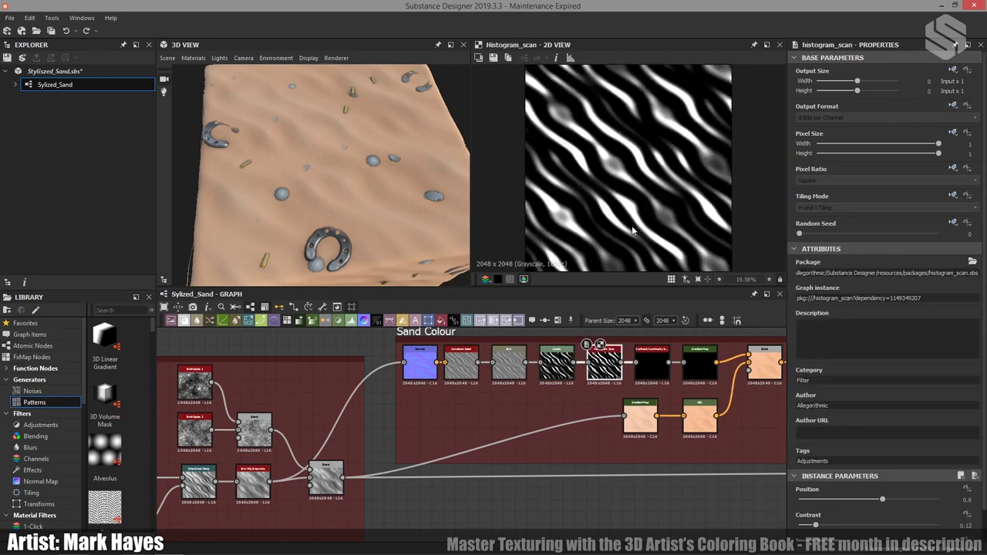
{"action": "left_click_drag", "start_coordinate": [446, 200], "coordinate": [356, 198]}
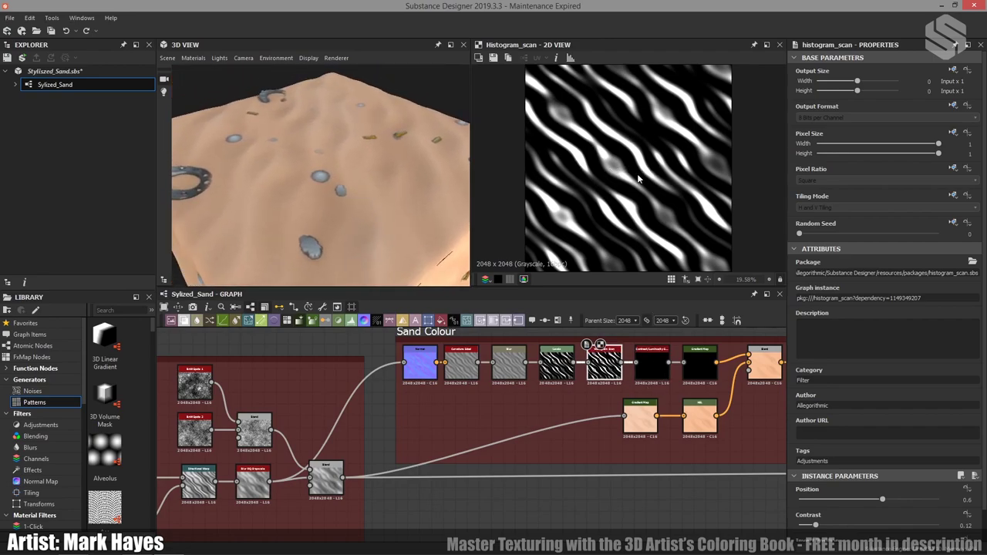
{"action": "double_click", "coordinate": [653, 367]}
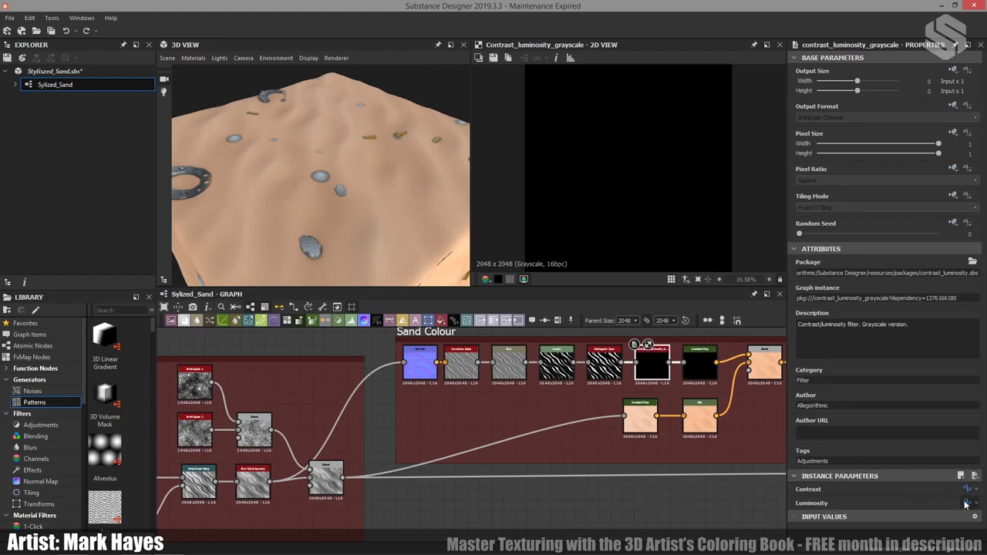
Show the settings of the graph's Sand_Highlight_Contrast and Sand_Highlight_Luminosity input parameters
{"action": "left_click", "coordinate": [616, 507]}
{"action": "scroll", "coordinate": [870, 446], "scroll_direction": "down", "scroll_amount": 8}
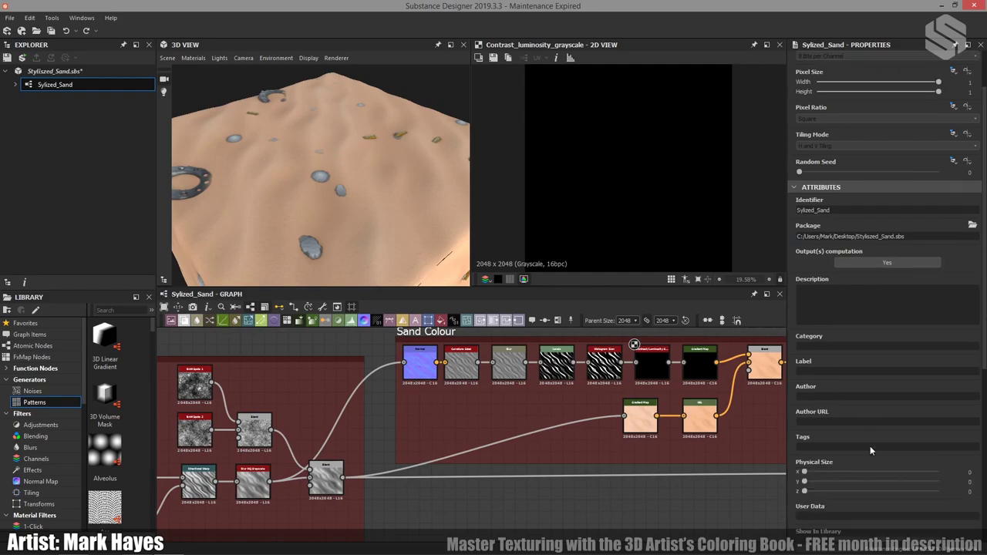
{"action": "scroll", "coordinate": [864, 440], "scroll_direction": "down", "scroll_amount": 2}
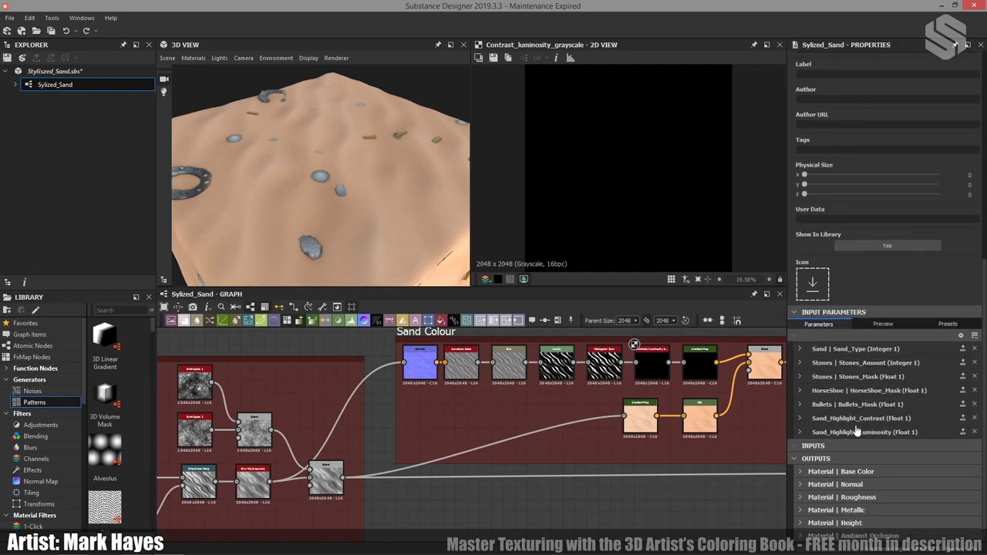
{"action": "left_click", "coordinate": [799, 418]}
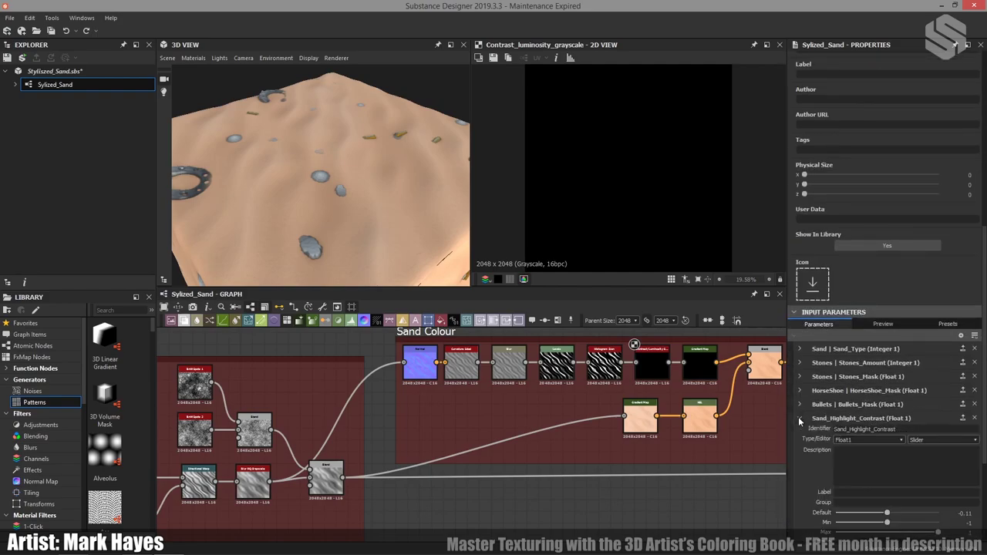
{"action": "scroll", "coordinate": [799, 417], "scroll_direction": "down", "scroll_amount": 3}
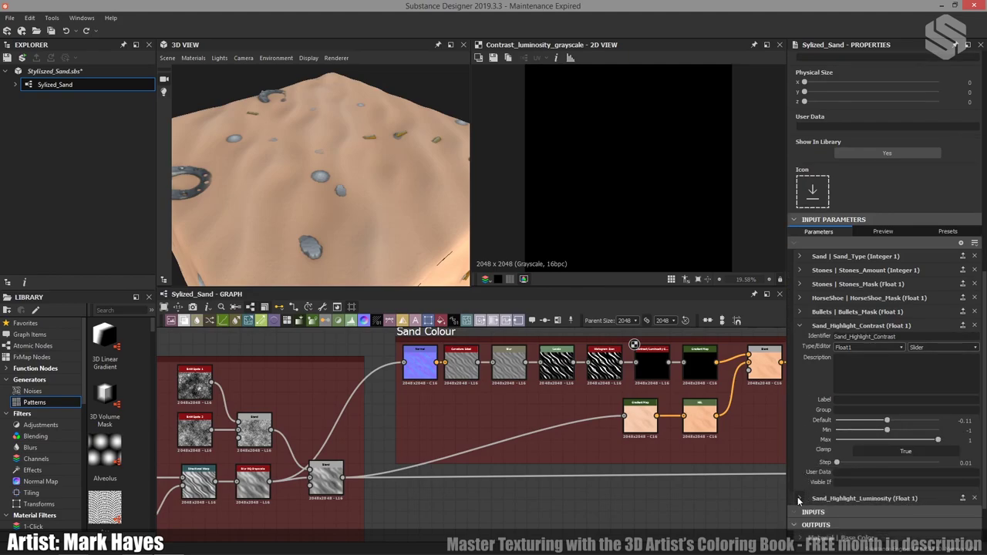
{"action": "left_click", "coordinate": [799, 499]}
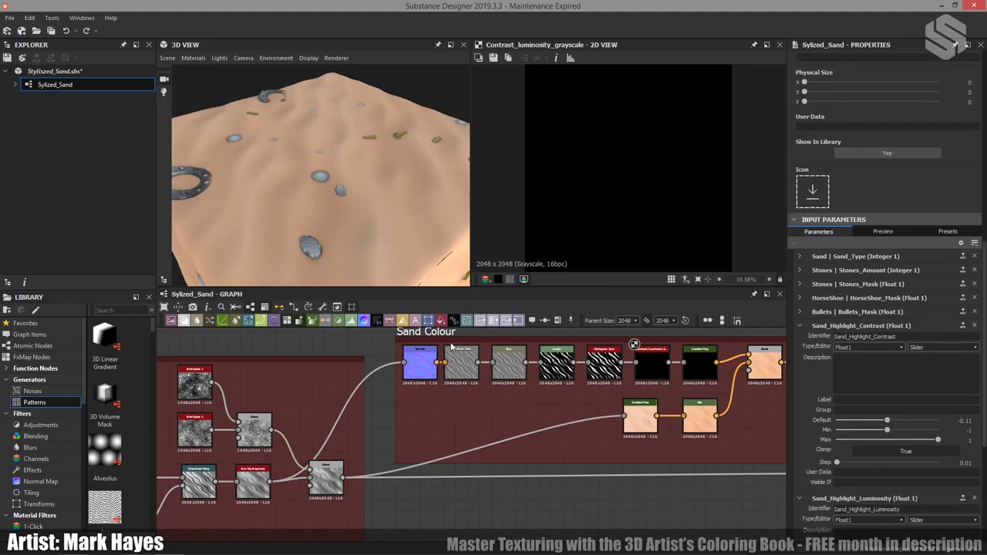
Rotate the 3D lighting, set the Sand_Highlight_Luminosity default to -0.6, and check the sand highlights in 3D
{"action": "mouse_move", "coordinate": [313, 208]}
{"action": "left_mouse_down"}
{"action": "mouse_move", "coordinate": [340, 208]}
{"action": "mouse_move", "coordinate": [271, 217]}
{"action": "mouse_move", "coordinate": [304, 209]}
{"action": "mouse_move", "coordinate": [322, 218]}
{"action": "mouse_move", "coordinate": [314, 211]}
{"action": "left_mouse_up"}
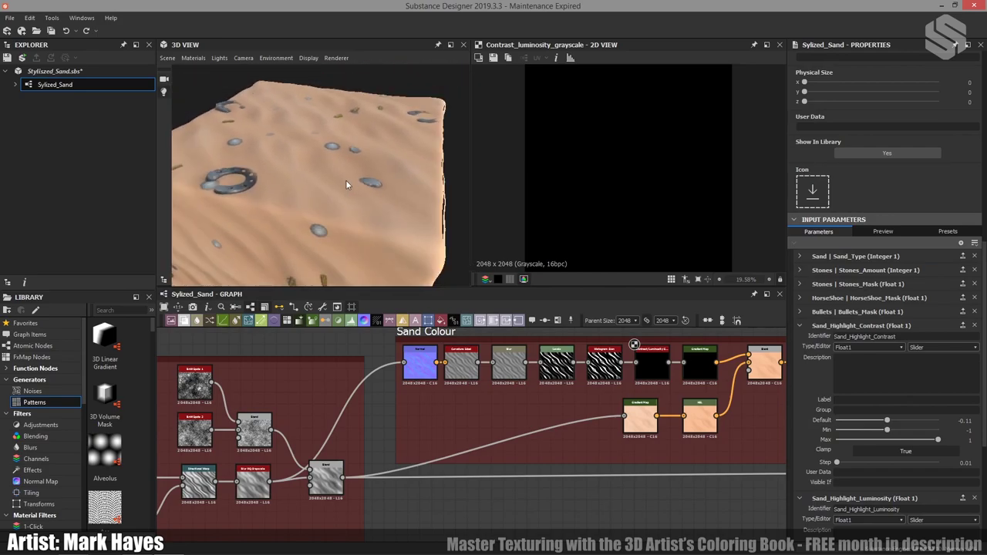
{"action": "mouse_move", "coordinate": [345, 180]}
{"action": "right_mouse_down", "text": "shift"}
{"action": "mouse_move", "coordinate": [276, 176]}
{"action": "mouse_move", "coordinate": [293, 176]}
{"action": "mouse_move", "coordinate": [285, 178]}
{"action": "right_mouse_up", "text": "shift"}
{"action": "scroll", "coordinate": [887, 432], "scroll_direction": "down", "scroll_amount": 5}
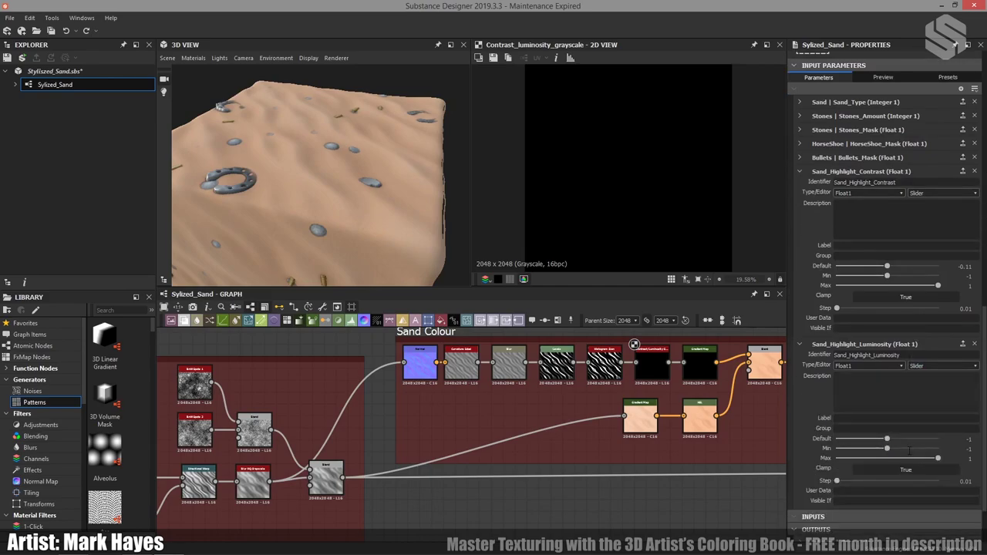
{"action": "left_click_drag", "start_coordinate": [887, 444], "coordinate": [896, 442]}
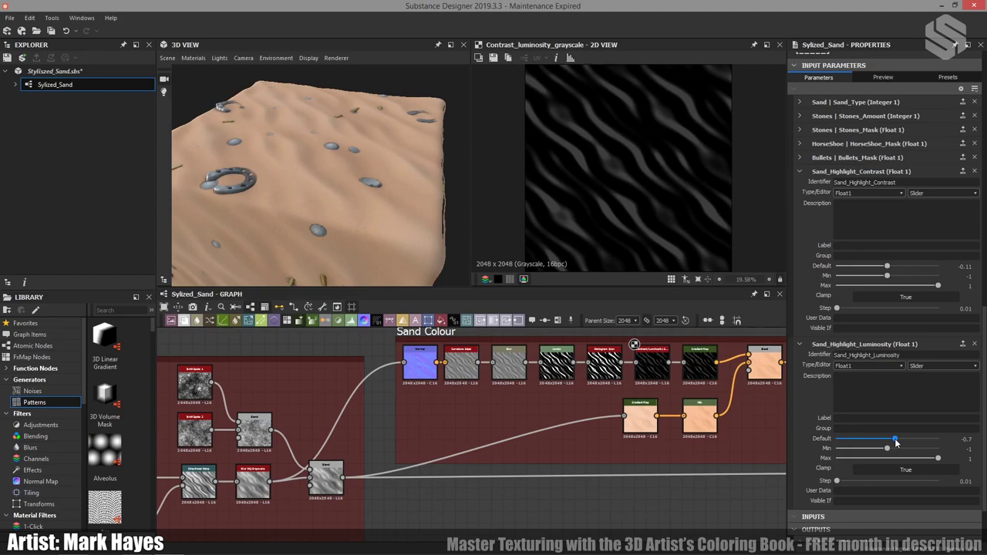
{"action": "left_click_drag", "start_coordinate": [895, 442], "coordinate": [899, 442]}
{"action": "left_click_drag", "start_coordinate": [393, 181], "coordinate": [280, 219]}
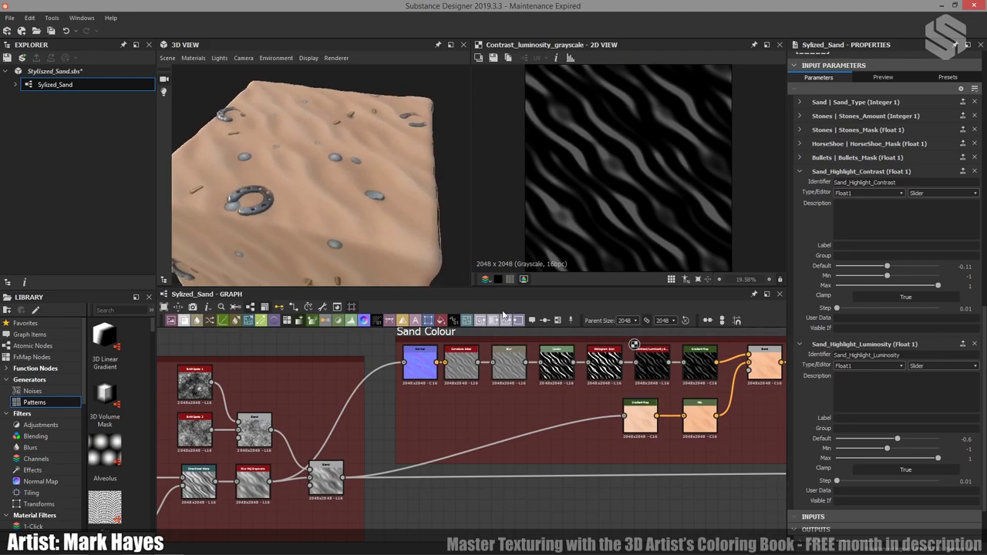
{"action": "left_click_drag", "start_coordinate": [389, 228], "coordinate": [353, 215]}
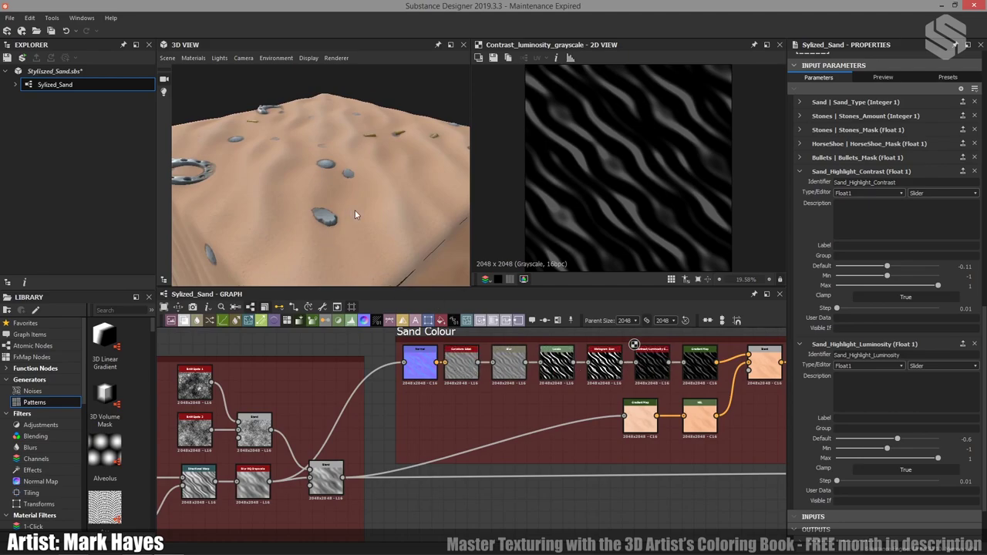
Preview the first Blend node in the Colour Blend frame, where the stones' colour meets the sand colour
{"action": "left_click_drag", "start_coordinate": [349, 191], "coordinate": [348, 217]}
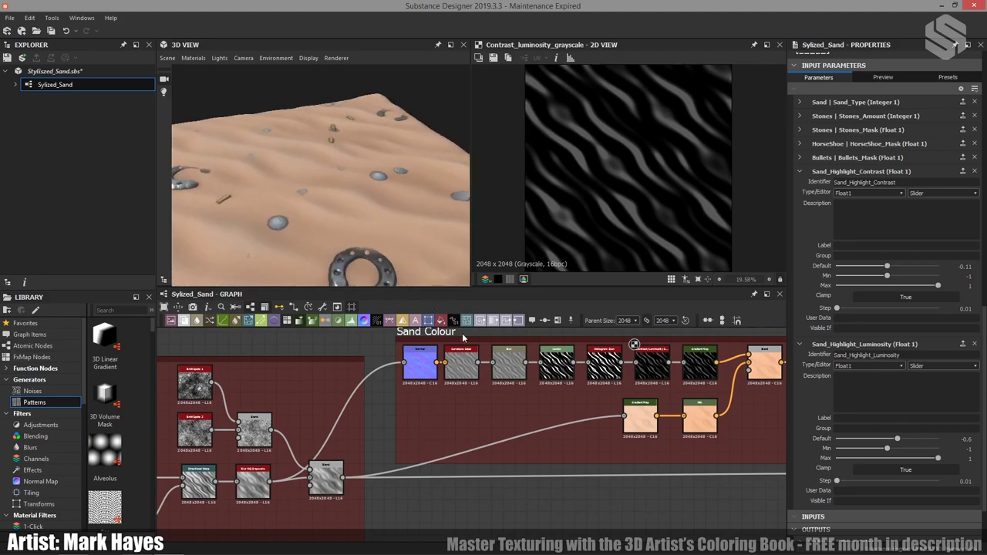
{"action": "middle_click_drag", "start_coordinate": [463, 337], "coordinate": [356, 365]}
{"action": "scroll", "coordinate": [615, 393], "scroll_direction": "down", "scroll_amount": 2}
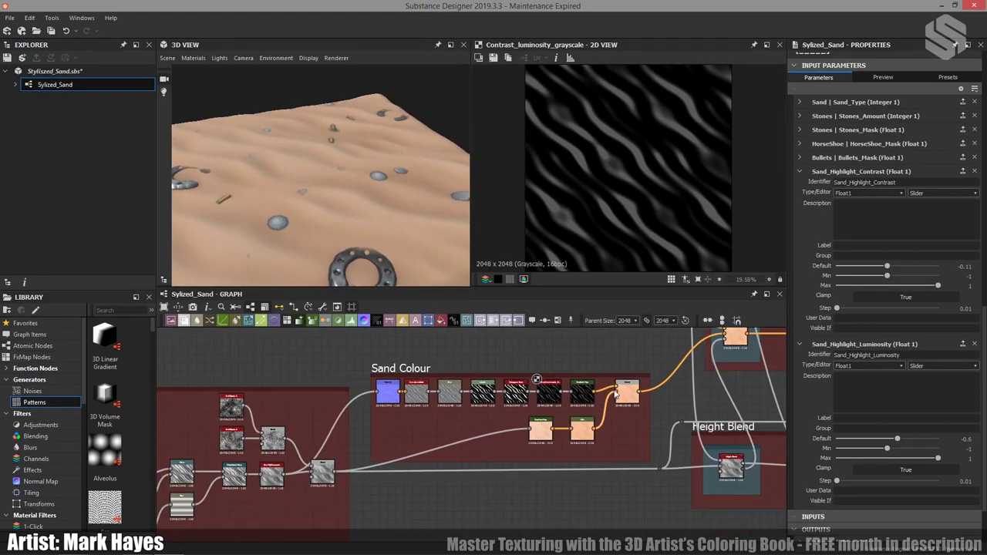
{"action": "middle_click_drag", "start_coordinate": [615, 394], "coordinate": [523, 431]}
{"action": "middle_click_drag", "start_coordinate": [597, 421], "coordinate": [478, 416]}
{"action": "scroll", "coordinate": [478, 417], "scroll_direction": "down", "scroll_amount": 1}
{"action": "scroll", "coordinate": [479, 417], "scroll_direction": "up", "scroll_amount": 3}
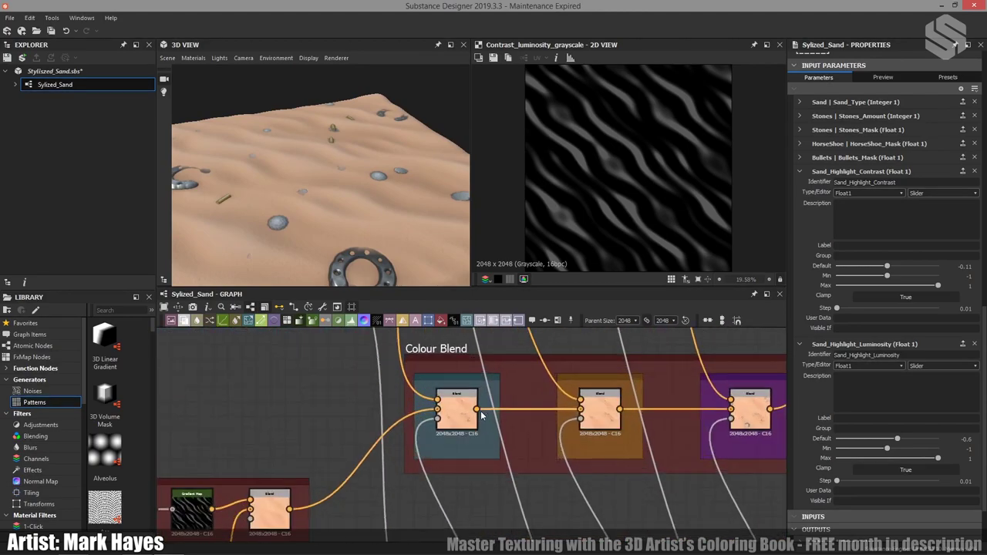
{"action": "scroll", "coordinate": [483, 417], "scroll_direction": "down", "scroll_amount": 2}
{"action": "middle_click_drag", "start_coordinate": [486, 451], "coordinate": [494, 417]}
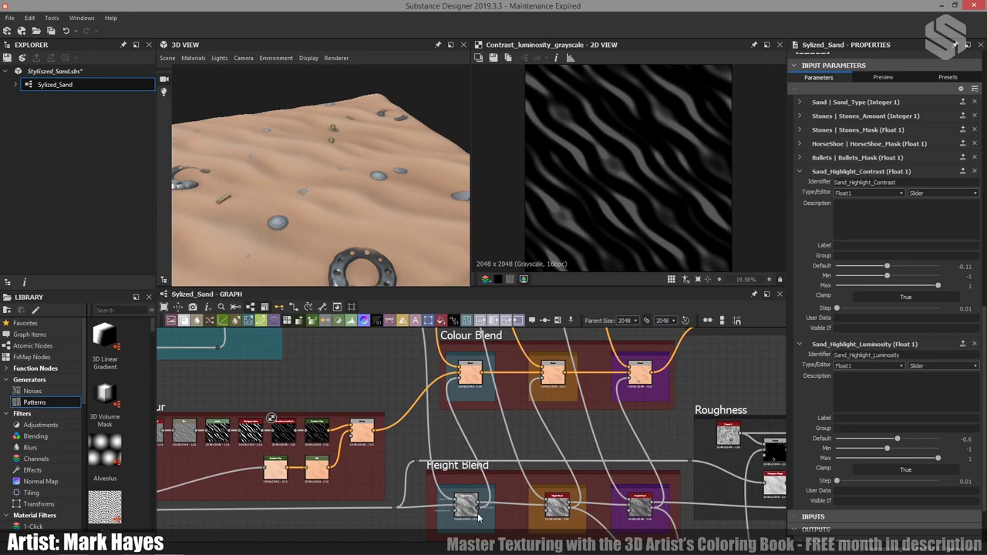
{"action": "middle_click_drag", "start_coordinate": [491, 408], "coordinate": [486, 456]}
{"action": "scroll", "coordinate": [486, 453], "scroll_direction": "up", "scroll_amount": 3}
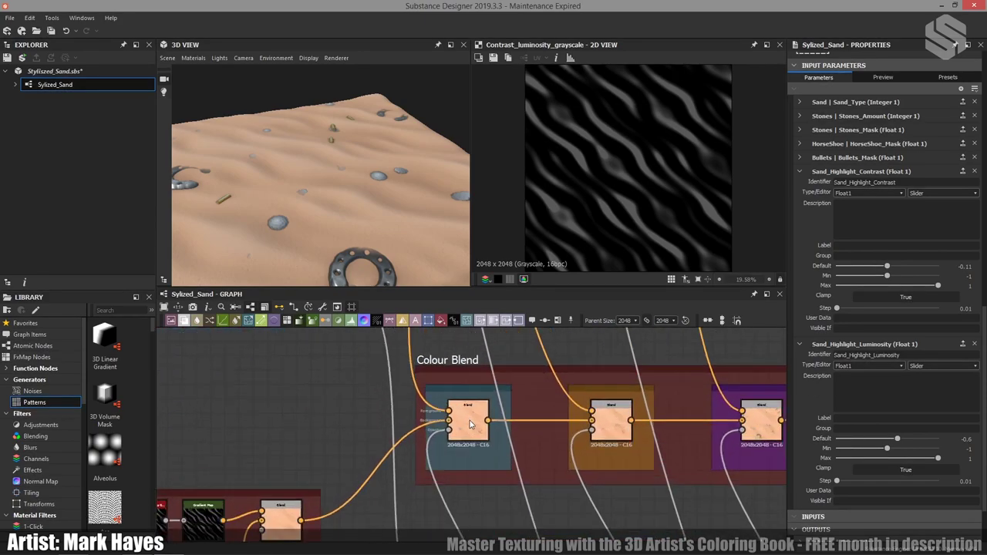
{"action": "left_click", "coordinate": [470, 422]}
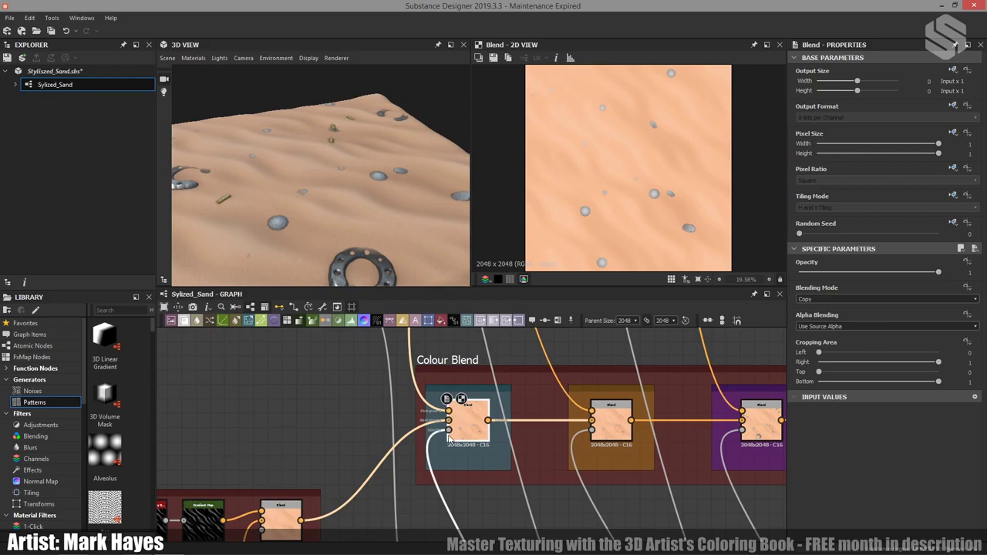
Trace the first colour blend's inputs back to the Stones Colour frame and the matching Height Blend node
{"action": "scroll", "coordinate": [451, 424], "scroll_direction": "down", "scroll_amount": 3}
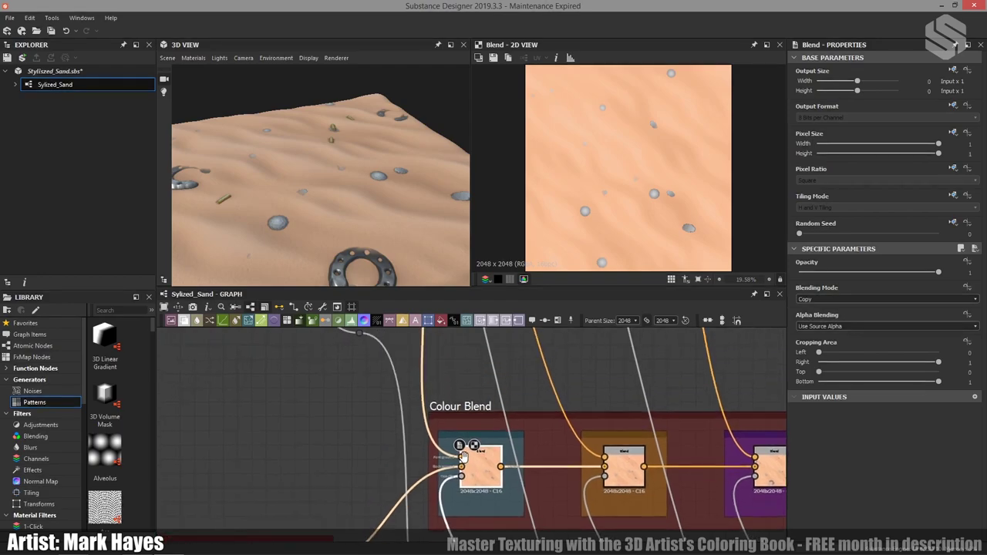
{"action": "middle_click_drag", "start_coordinate": [398, 340], "coordinate": [447, 419]}
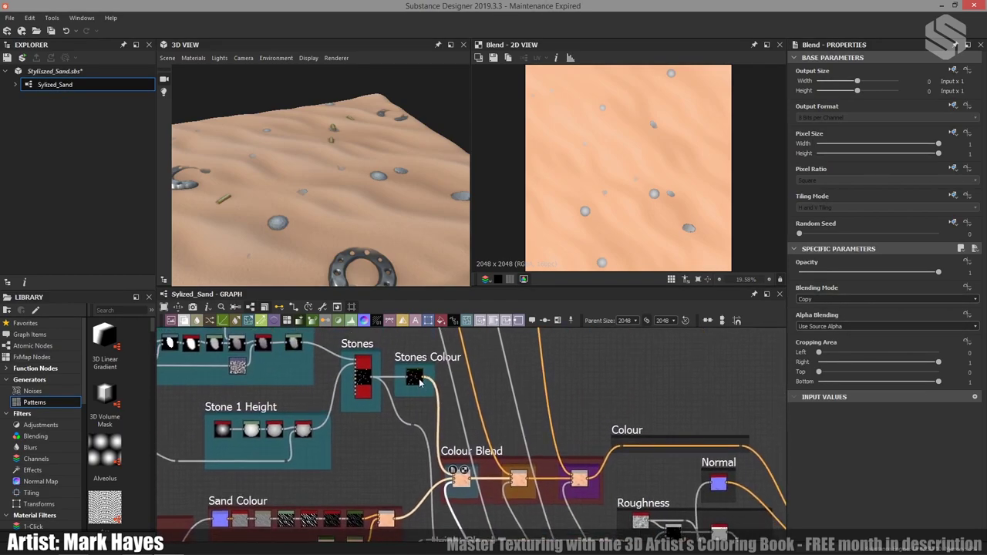
{"action": "scroll", "coordinate": [465, 481], "scroll_direction": "up", "scroll_amount": 3}
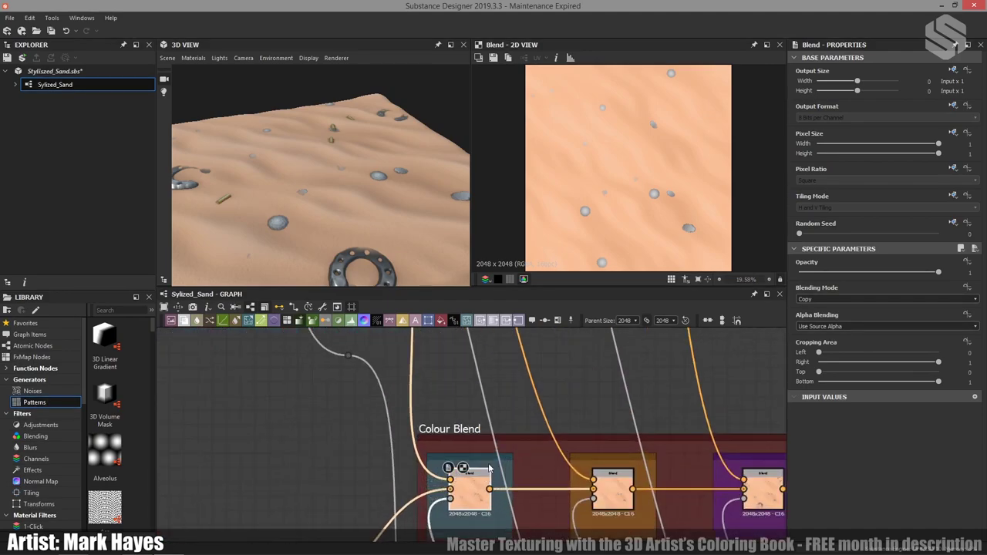
{"action": "middle_click_drag", "start_coordinate": [465, 481], "coordinate": [455, 432]}
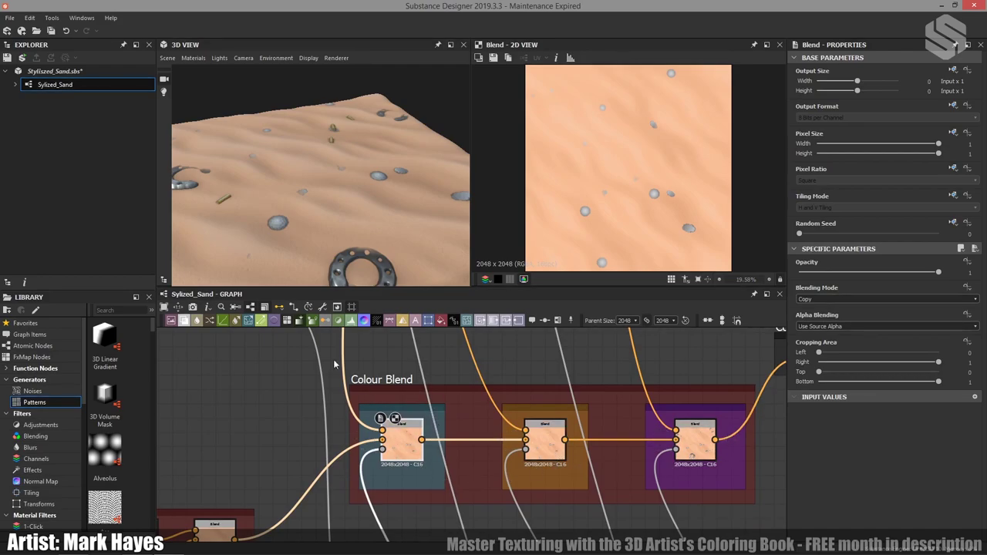
{"action": "scroll", "coordinate": [409, 432], "scroll_direction": "down", "scroll_amount": 3}
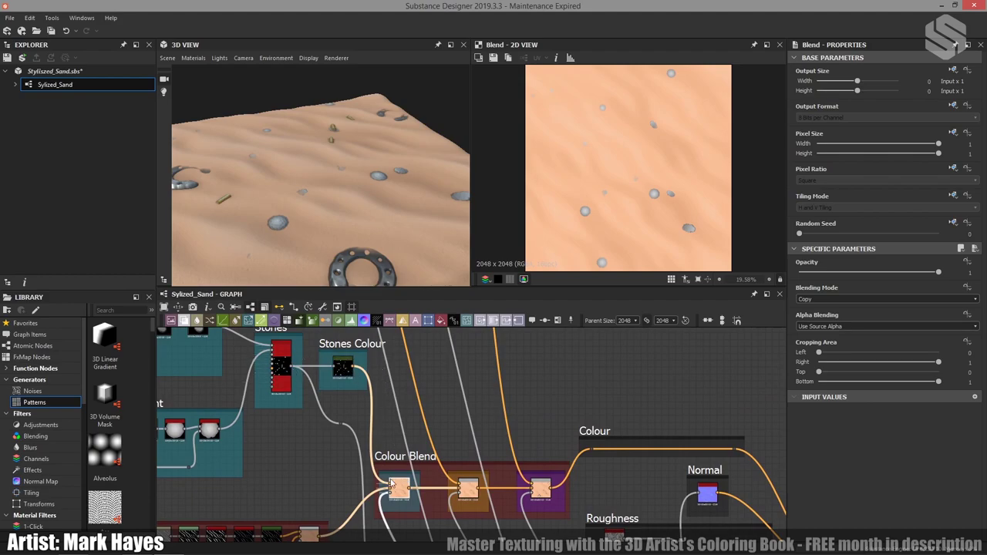
{"action": "scroll", "coordinate": [391, 520], "scroll_direction": "down", "scroll_amount": 2}
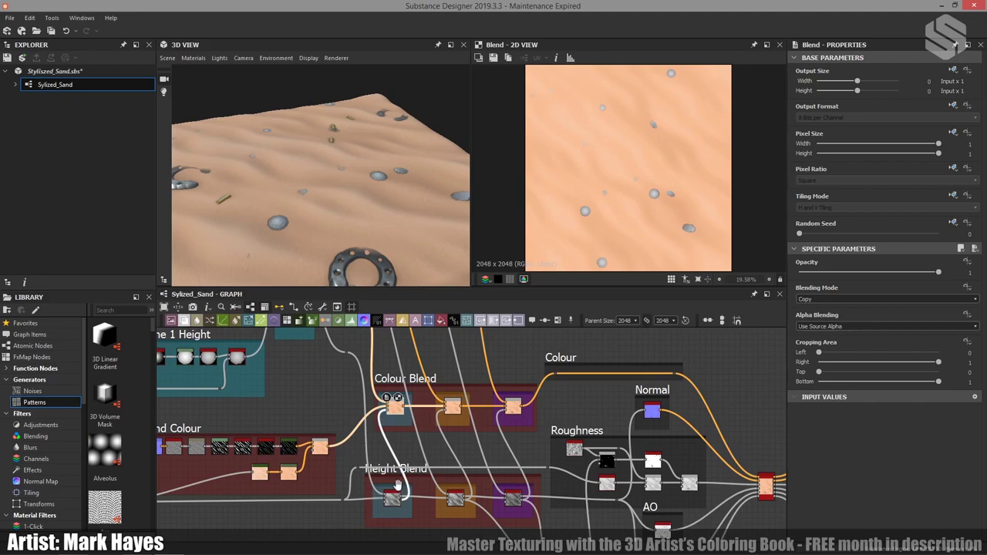
{"action": "middle_click_drag", "start_coordinate": [378, 488], "coordinate": [353, 530]}
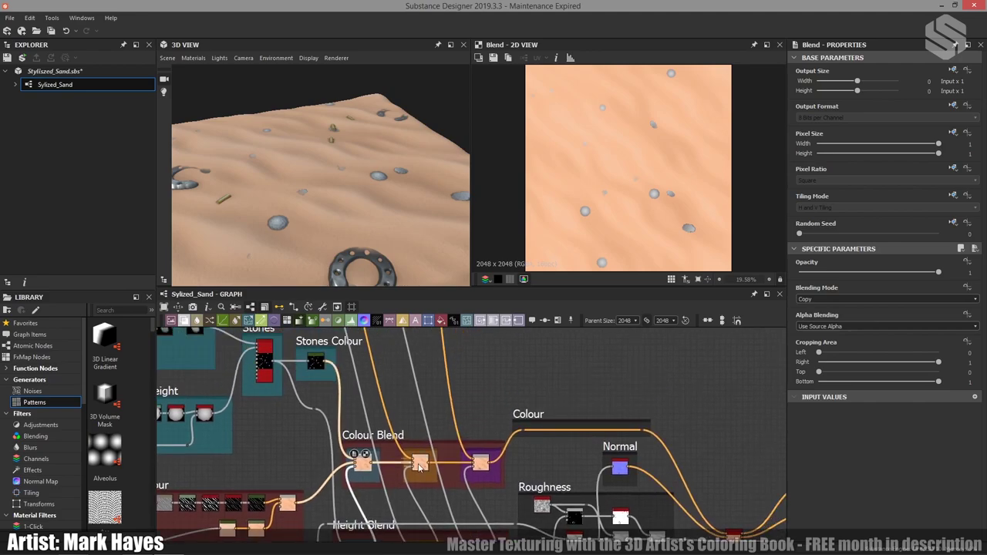
Preview the bullets' and horseshoes' Blend nodes in the Colour Blend frame and follow the result to the Colour output
{"action": "double_click", "coordinate": [421, 462]}
{"action": "middle_click_drag", "start_coordinate": [492, 415], "coordinate": [373, 414]}
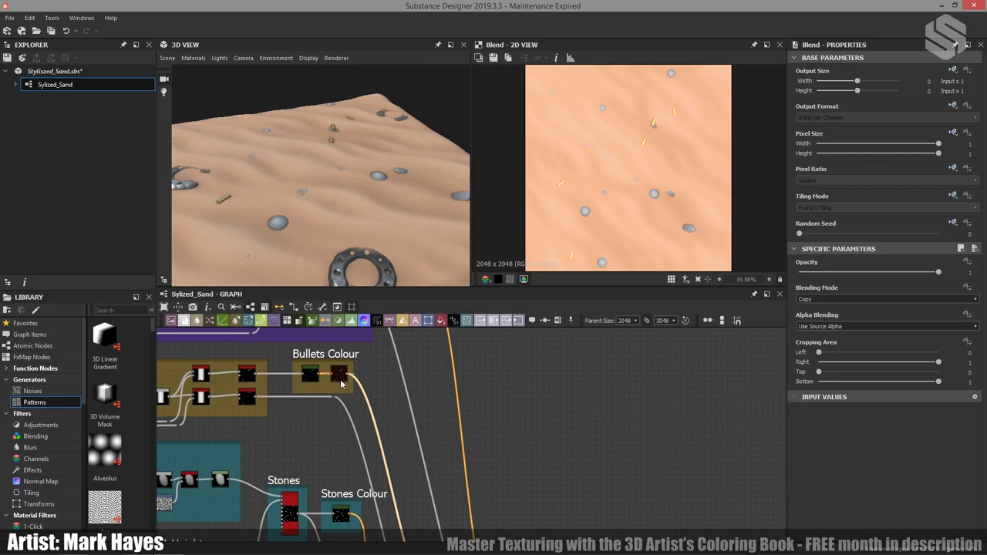
{"action": "scroll", "coordinate": [341, 383], "scroll_direction": "down", "scroll_amount": 4}
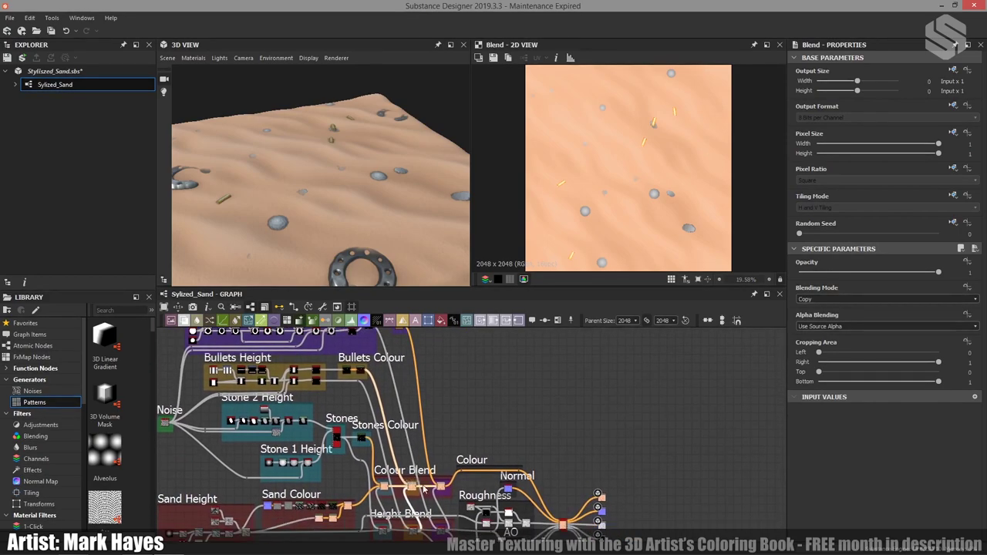
{"action": "double_click", "coordinate": [441, 487]}
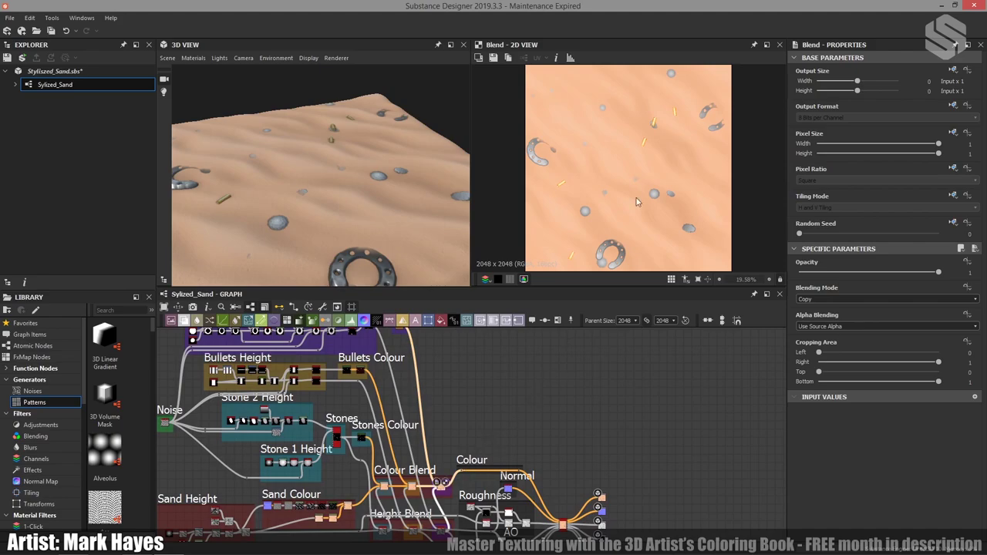
{"action": "middle_click_drag", "start_coordinate": [399, 336], "coordinate": [420, 293]}
{"action": "scroll", "coordinate": [477, 390], "scroll_direction": "up", "scroll_amount": 3}
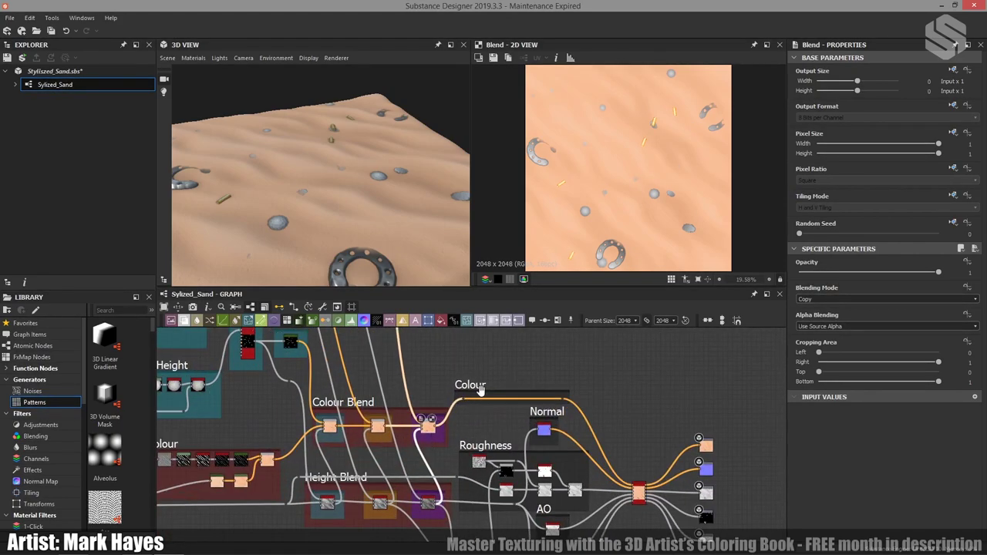
{"action": "middle_click_drag", "start_coordinate": [479, 450], "coordinate": [584, 398]}
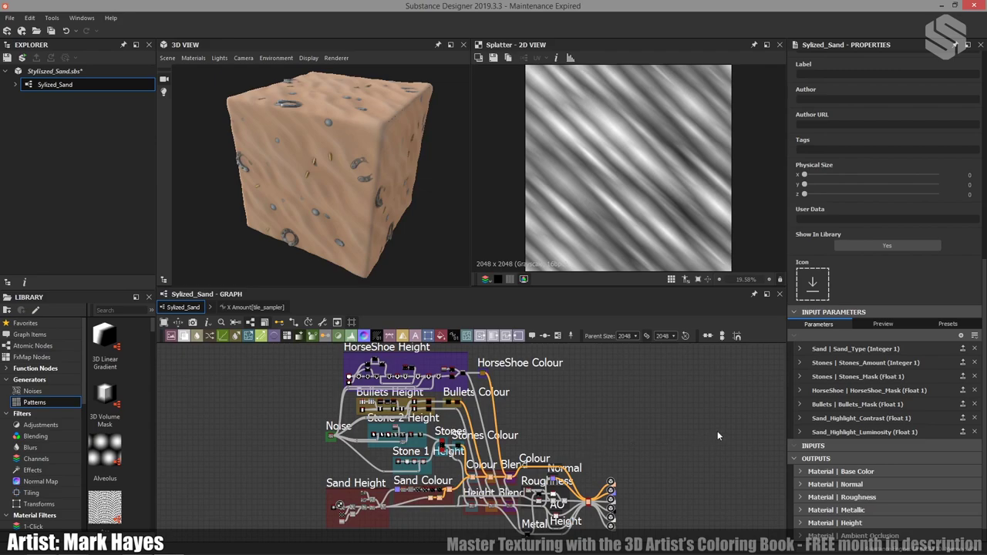
Set the default of the graph's Bullets_Mask input parameter to 0.88
{"action": "left_click", "coordinate": [800, 404]}
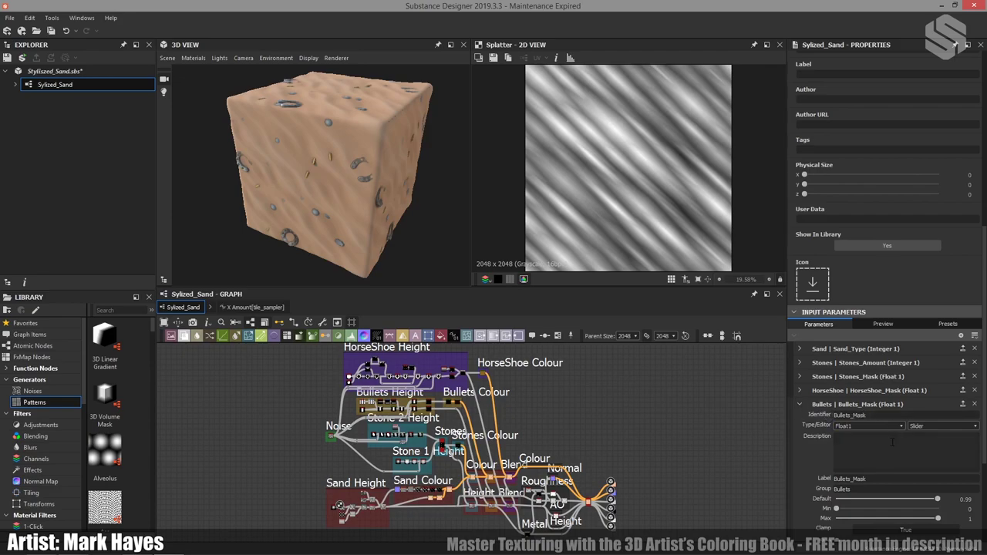
{"action": "scroll", "coordinate": [845, 432], "scroll_direction": "down", "scroll_amount": 1}
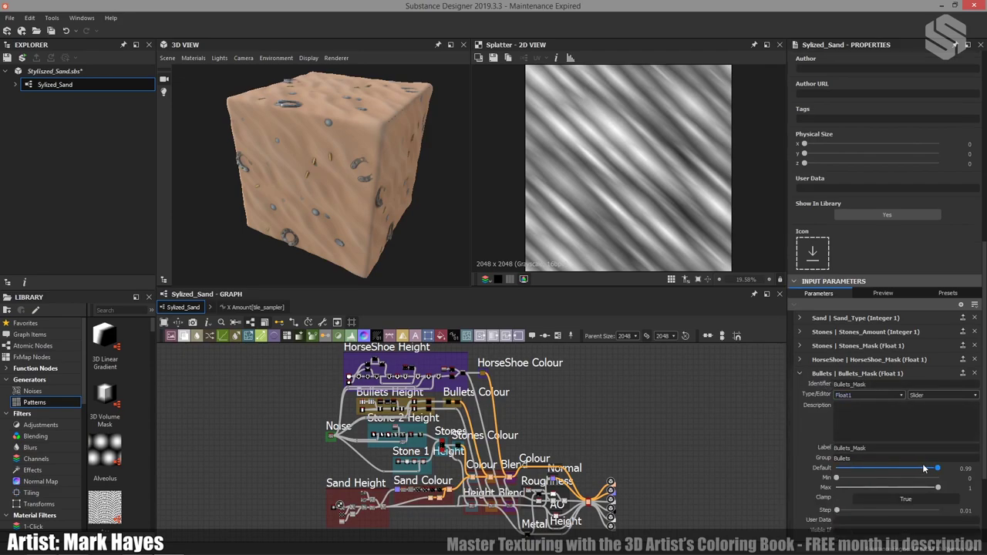
{"action": "left_click_drag", "start_coordinate": [940, 471], "coordinate": [928, 472]}
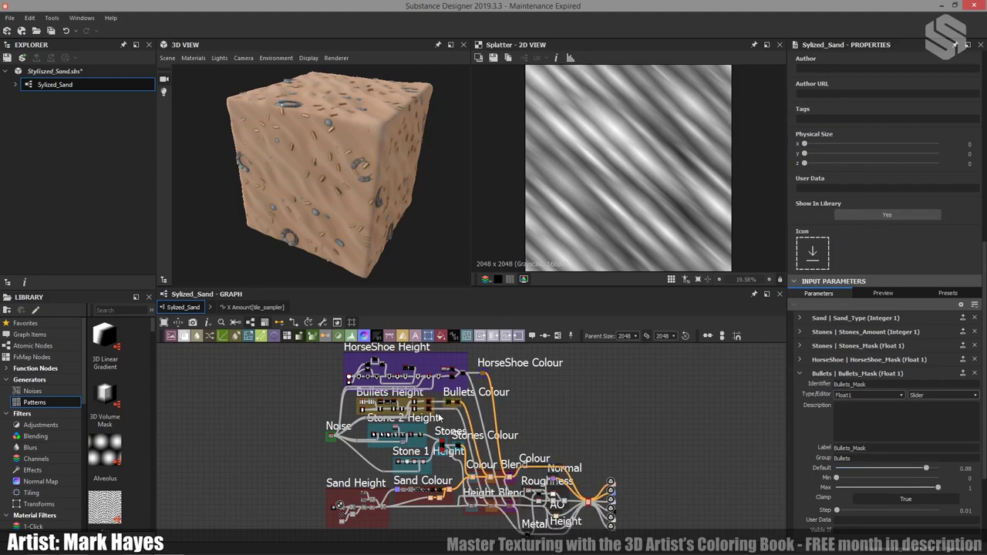
Preview the lower Tile Generator in the Bullets Height frame, inspect the function driving its Random Mask, and return to the Sylized_Sand graph
{"action": "scroll", "coordinate": [443, 402], "scroll_direction": "up", "scroll_amount": 8}
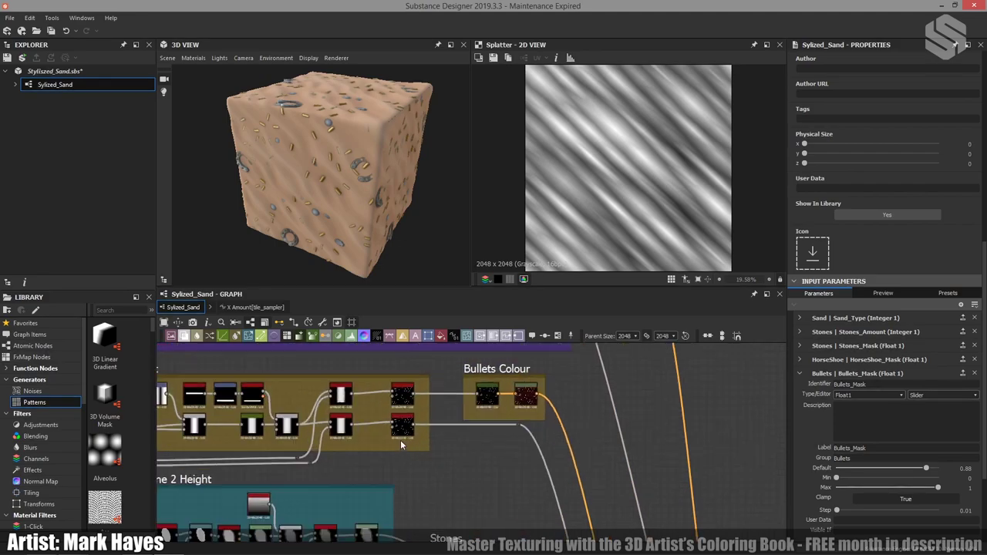
{"action": "scroll", "coordinate": [399, 438], "scroll_direction": "up", "scroll_amount": 3}
{"action": "scroll", "coordinate": [398, 438], "scroll_direction": "down", "scroll_amount": 3}
{"action": "middle_click_drag", "start_coordinate": [399, 438], "coordinate": [451, 476]}
{"action": "double_click", "coordinate": [461, 463]}
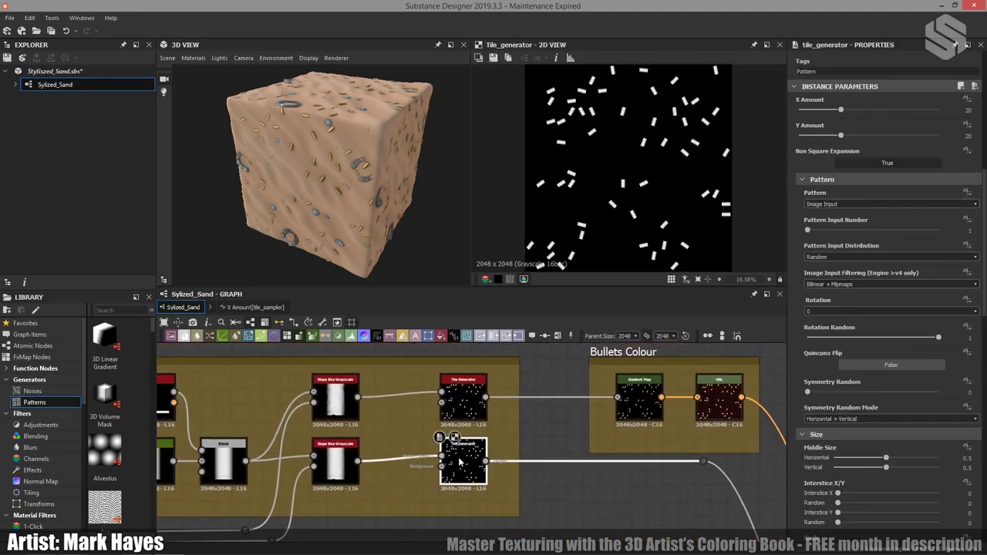
{"action": "scroll", "coordinate": [887, 429], "scroll_direction": "down", "scroll_amount": 4}
{"action": "scroll", "coordinate": [886, 423], "scroll_direction": "down", "scroll_amount": 5}
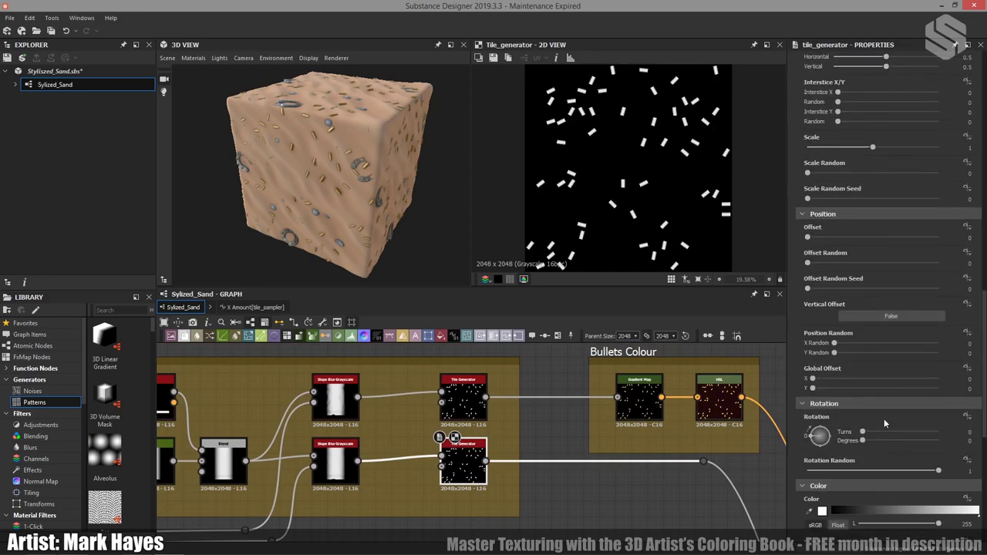
{"action": "scroll", "coordinate": [880, 418], "scroll_direction": "down", "scroll_amount": 2}
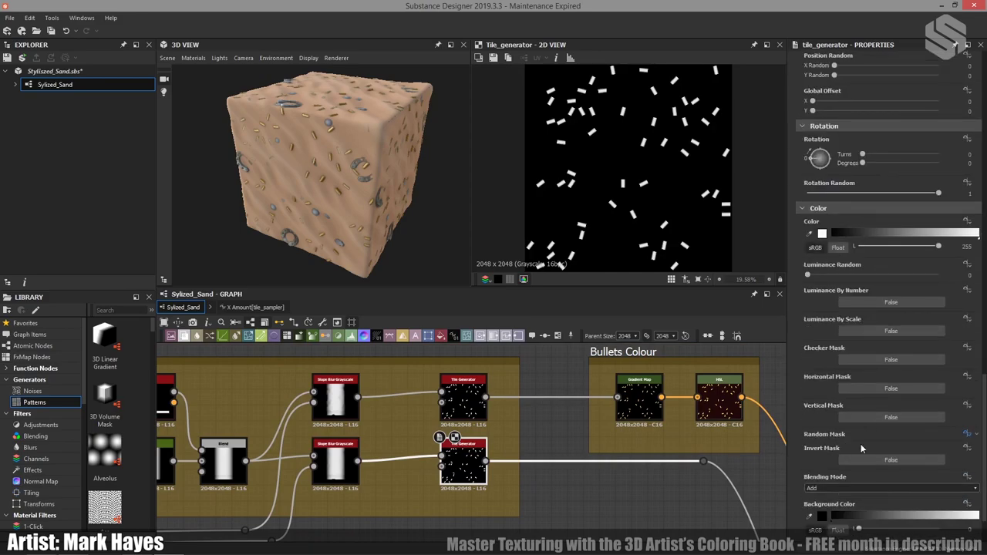
{"action": "left_click", "coordinate": [969, 434]}
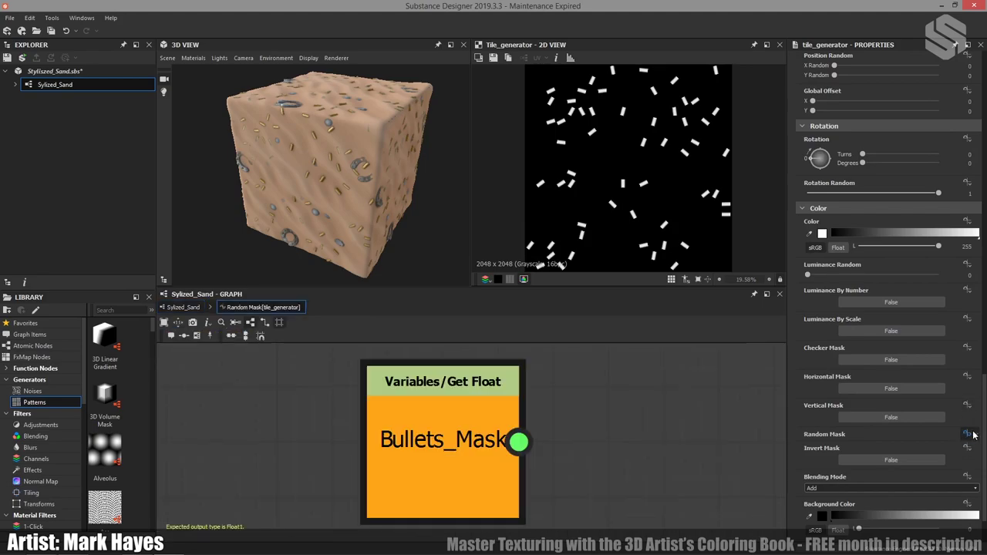
{"action": "left_click", "coordinate": [183, 307]}
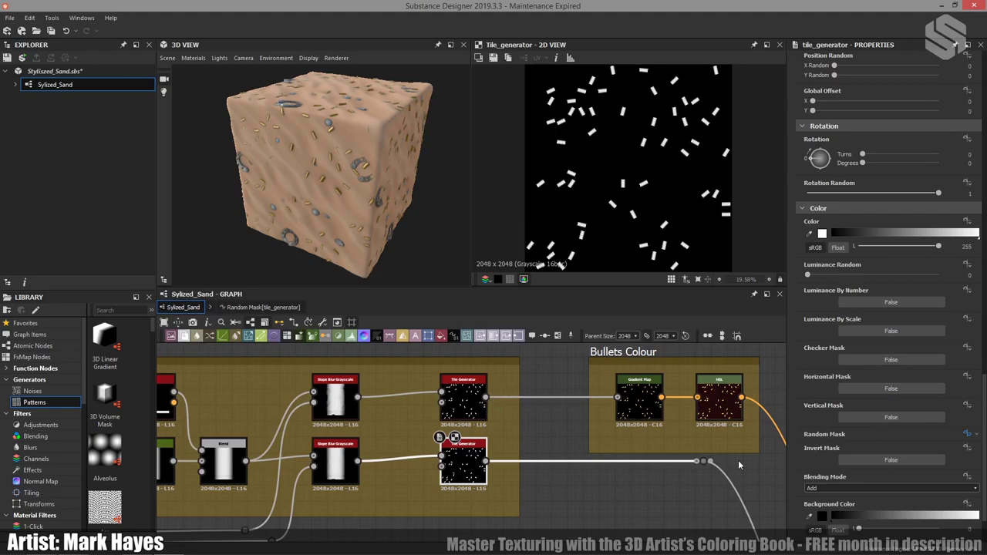
Assign the Bullets_Mask parameter to the Random Mask of both Tile Generator nodes in the Bullets Height frame
{"action": "left_click", "coordinate": [973, 434]}
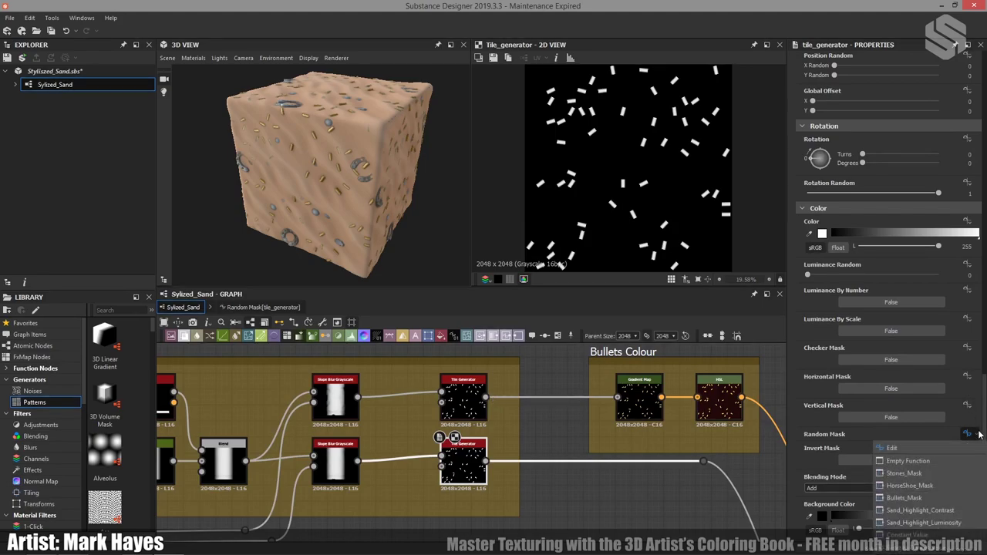
{"action": "left_click", "coordinate": [917, 501]}
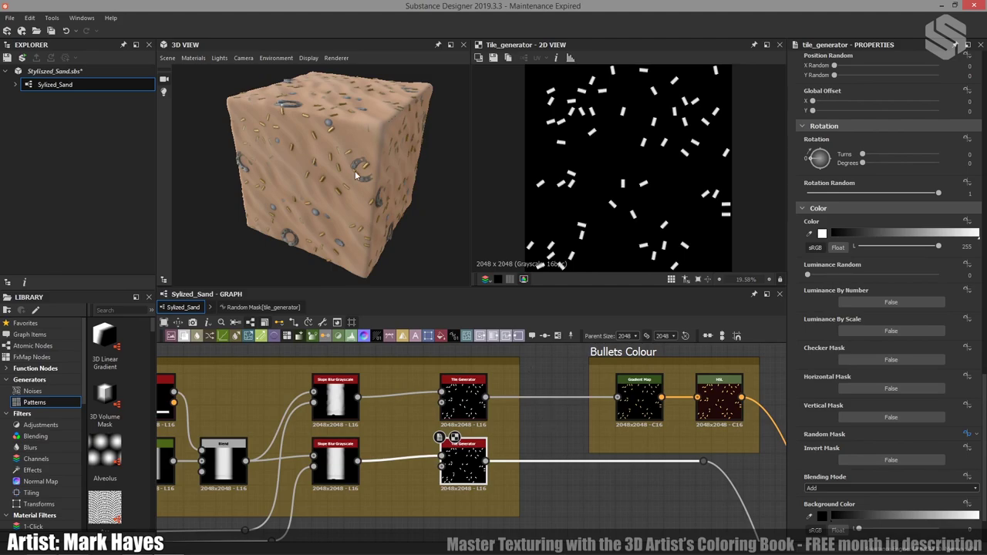
{"action": "left_click", "coordinate": [468, 413]}
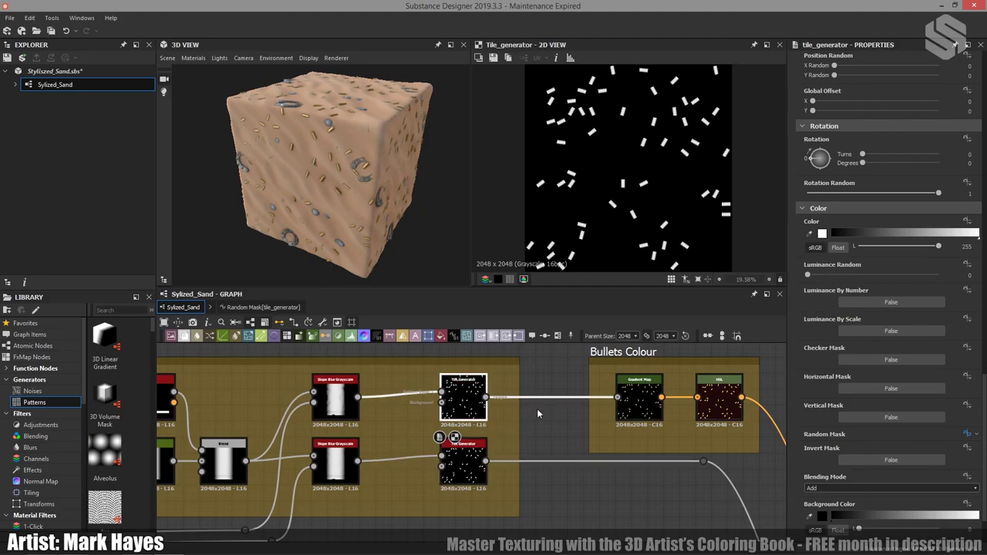
{"action": "left_click", "coordinate": [977, 437]}
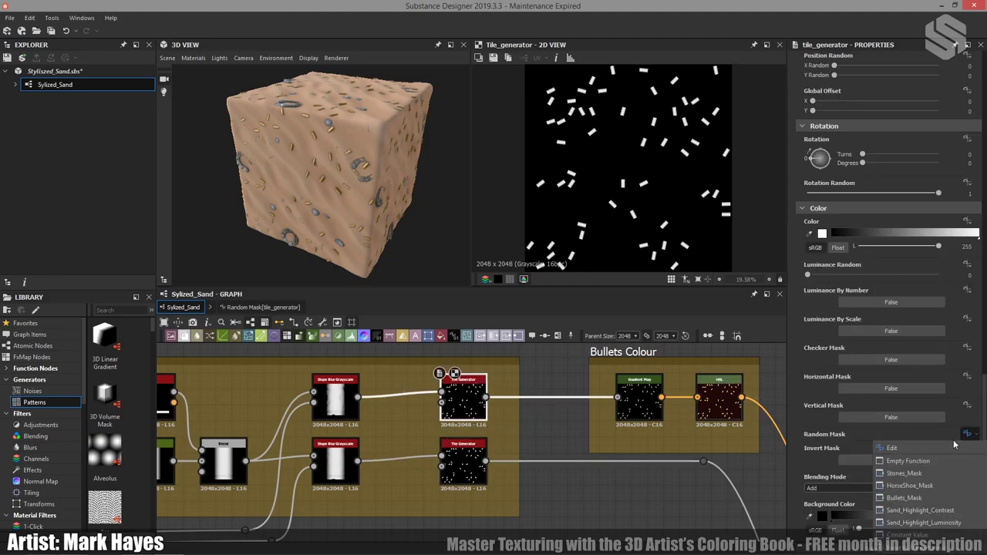
{"action": "left_click", "coordinate": [919, 499]}
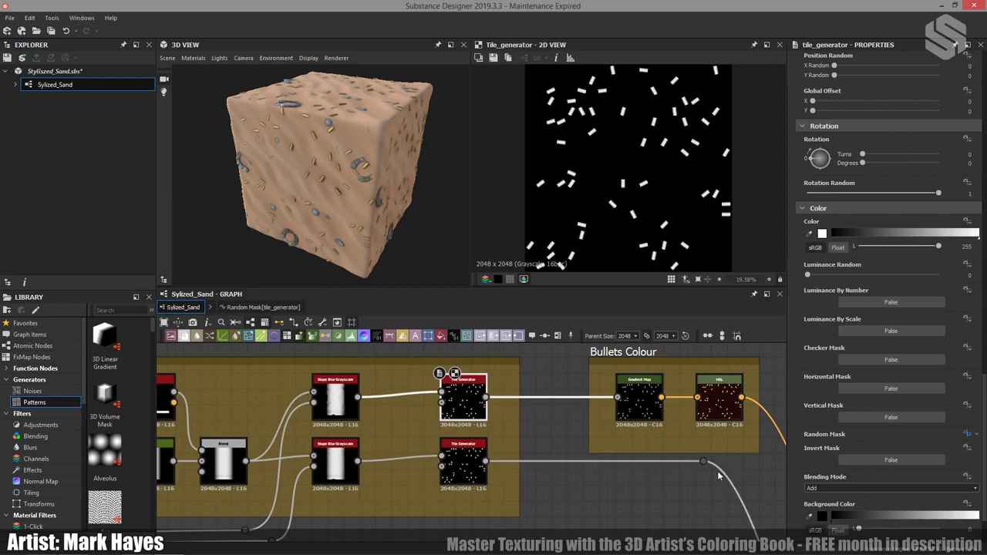
Show the Sylized_Sand graph's overall node layout and its own list of input parameters
{"action": "scroll", "coordinate": [557, 462], "scroll_direction": "down", "scroll_amount": 5}
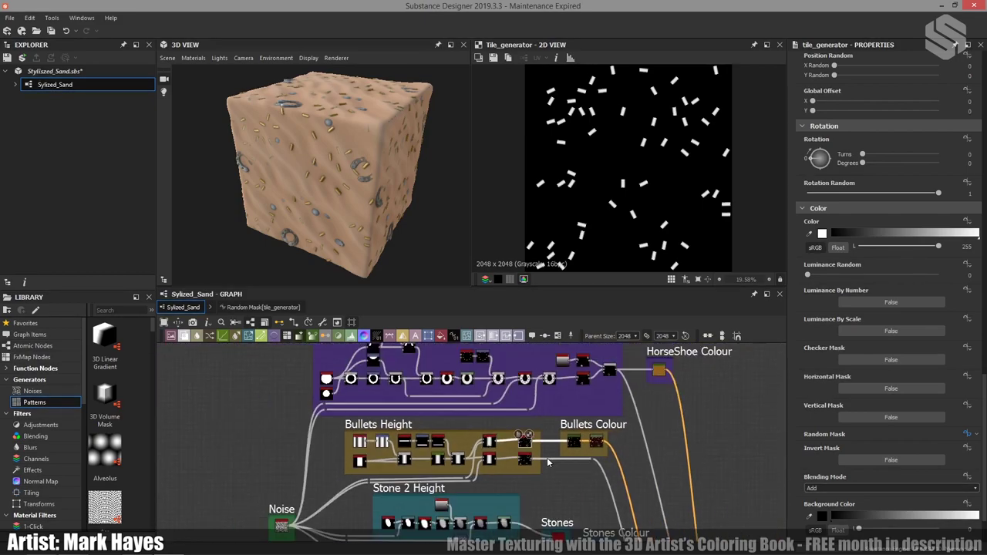
{"action": "scroll", "coordinate": [545, 458], "scroll_direction": "down", "scroll_amount": 3}
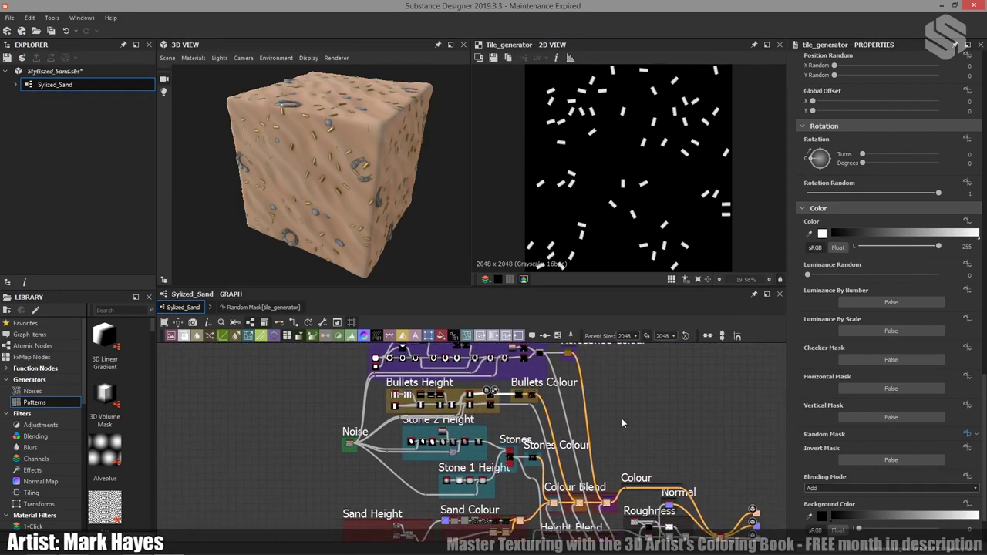
{"action": "left_click", "coordinate": [619, 423]}
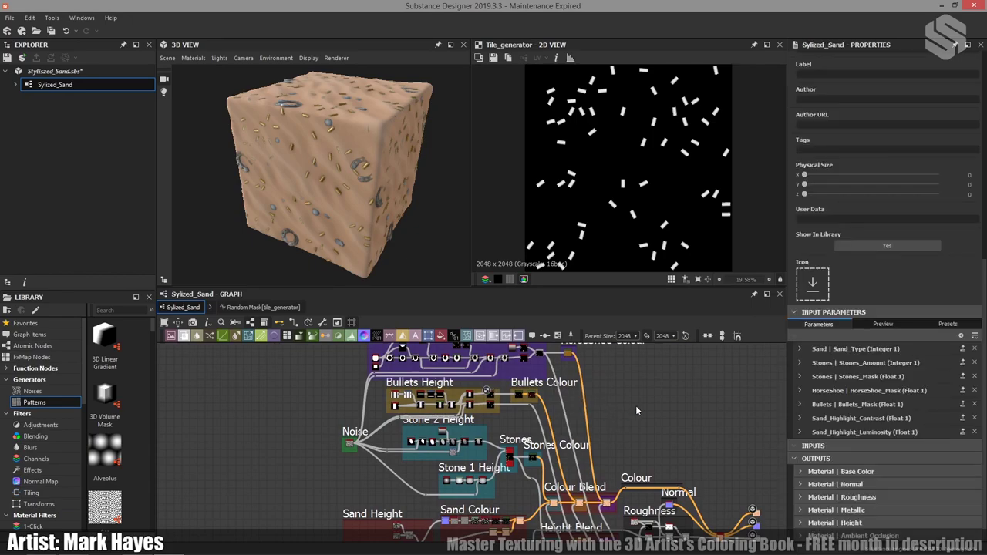
Set the default of the graph's Stones_Mask input parameter to 0.81
{"action": "left_click", "coordinate": [799, 376]}
{"action": "mouse_move", "coordinate": [926, 471]}
{"action": "left_mouse_down"}
{"action": "mouse_move", "coordinate": [904, 472]}
{"action": "mouse_move", "coordinate": [919, 472]}
{"action": "left_mouse_up"}
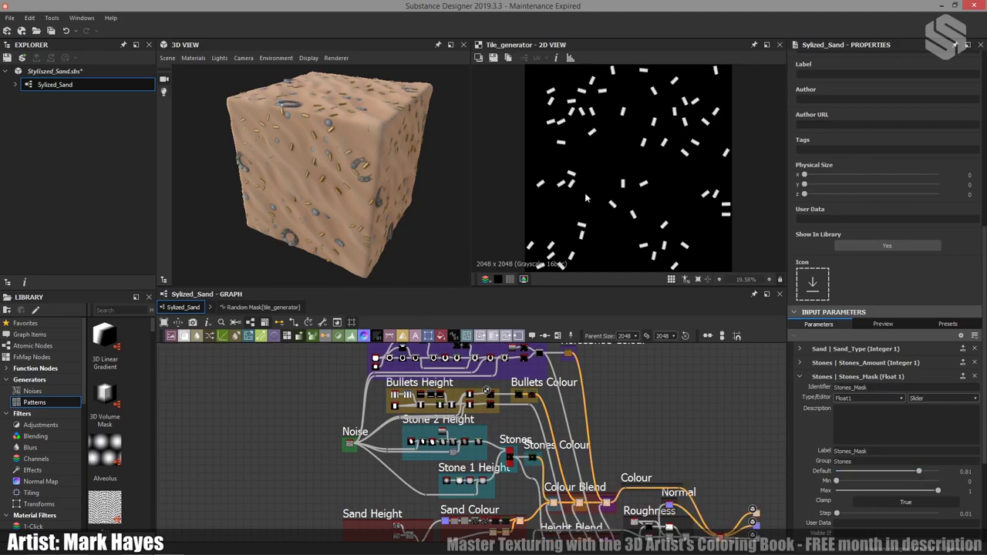
{"action": "left_click", "coordinate": [799, 377]}
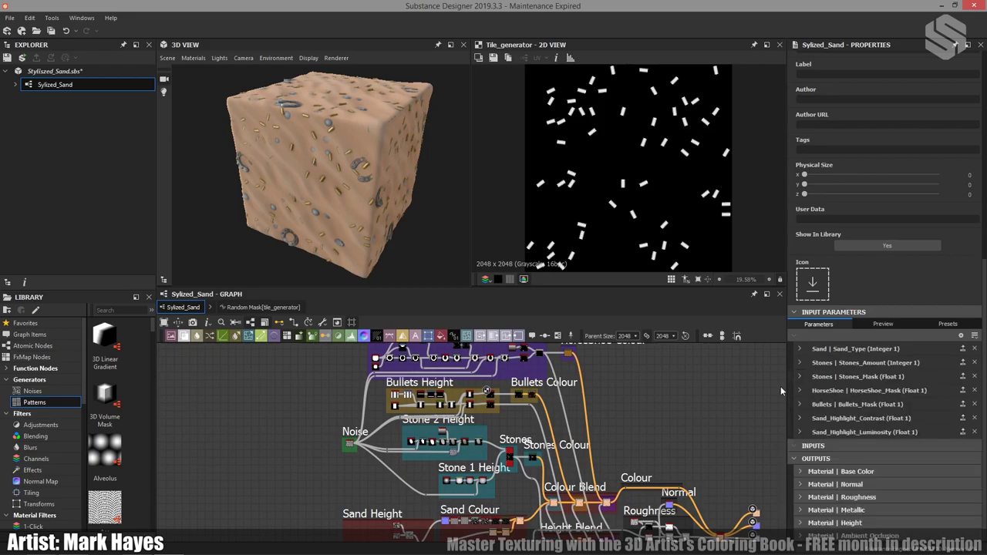
Preview the Tile Sampler node in the Stones frame and check the function options behind its X Amount and Y Amount
{"action": "scroll", "coordinate": [519, 463], "scroll_direction": "up", "scroll_amount": 4}
{"action": "scroll", "coordinate": [519, 463], "scroll_direction": "up", "scroll_amount": 3}
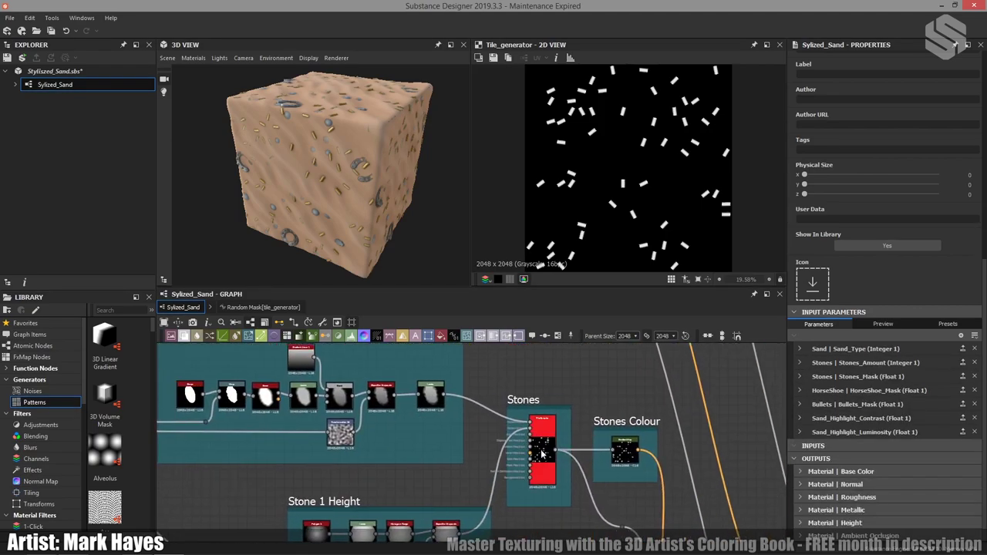
{"action": "left_click", "coordinate": [543, 451]}
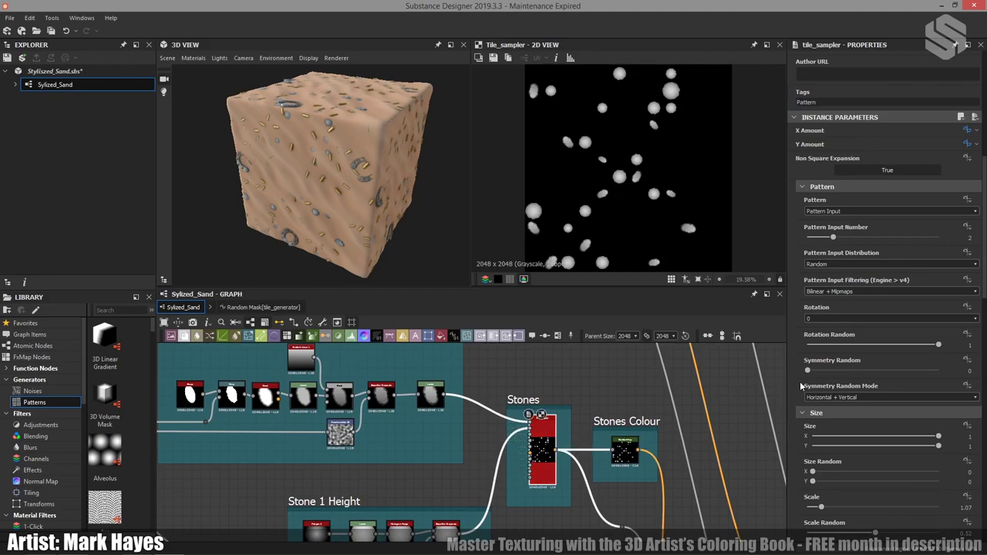
{"action": "scroll", "coordinate": [896, 171], "scroll_direction": "up", "scroll_amount": 1}
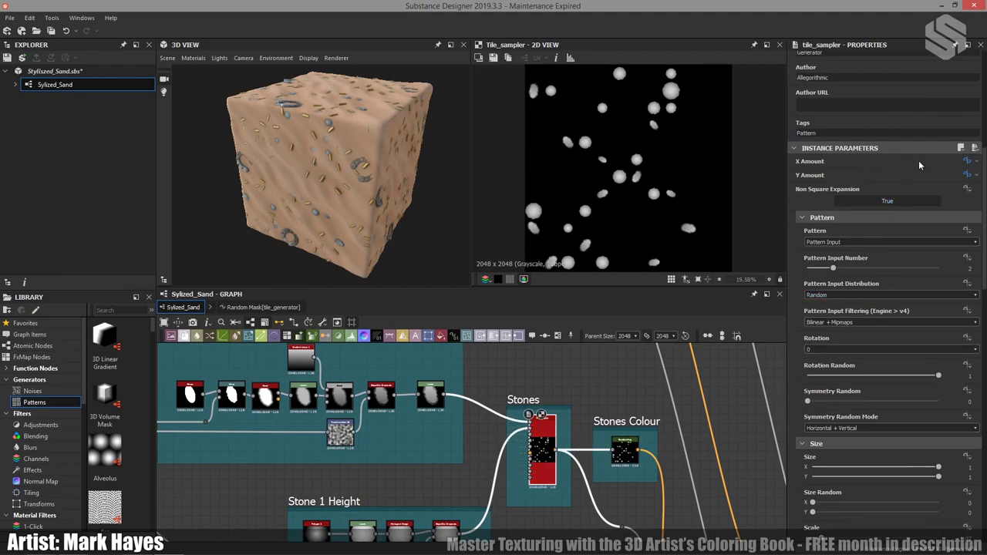
{"action": "left_click", "coordinate": [978, 162]}
{"action": "left_click", "coordinate": [978, 162]}
{"action": "left_click", "coordinate": [978, 175]}
{"action": "left_click", "coordinate": [978, 177]}
{"action": "left_click", "coordinate": [726, 382]}
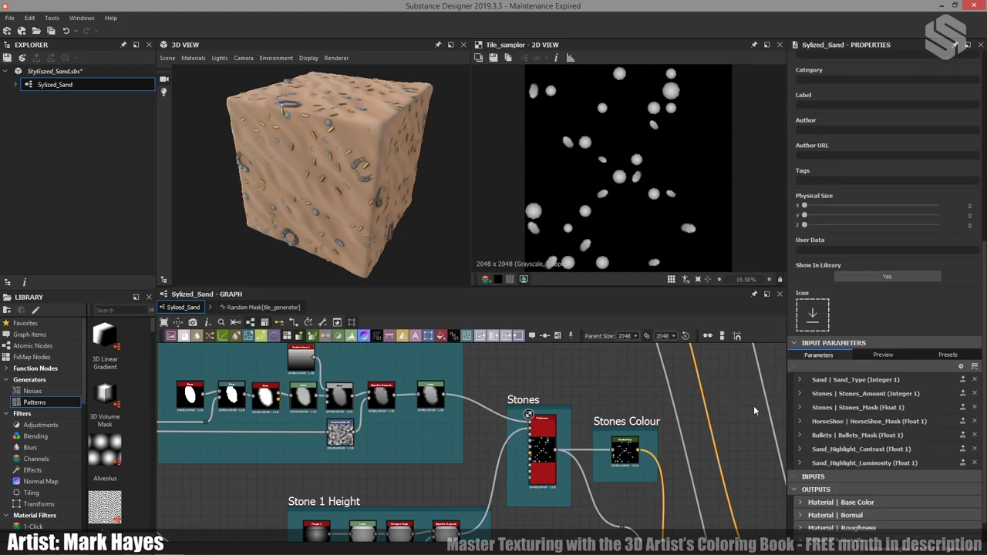
Add an Integer1 input parameter to the Sylized_Sand graph with the identifier stones_number
{"action": "left_click", "coordinate": [962, 368]}
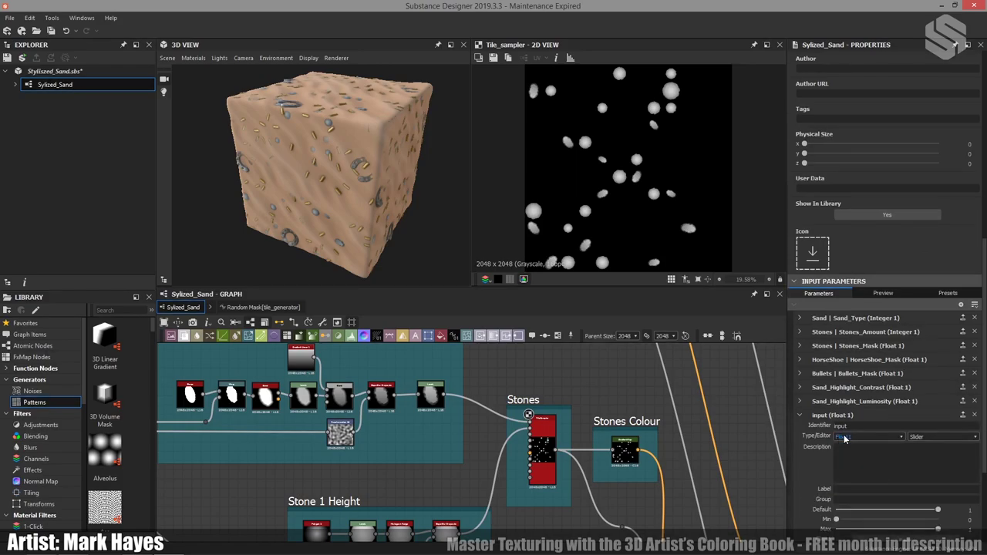
{"action": "left_click", "coordinate": [845, 438]}
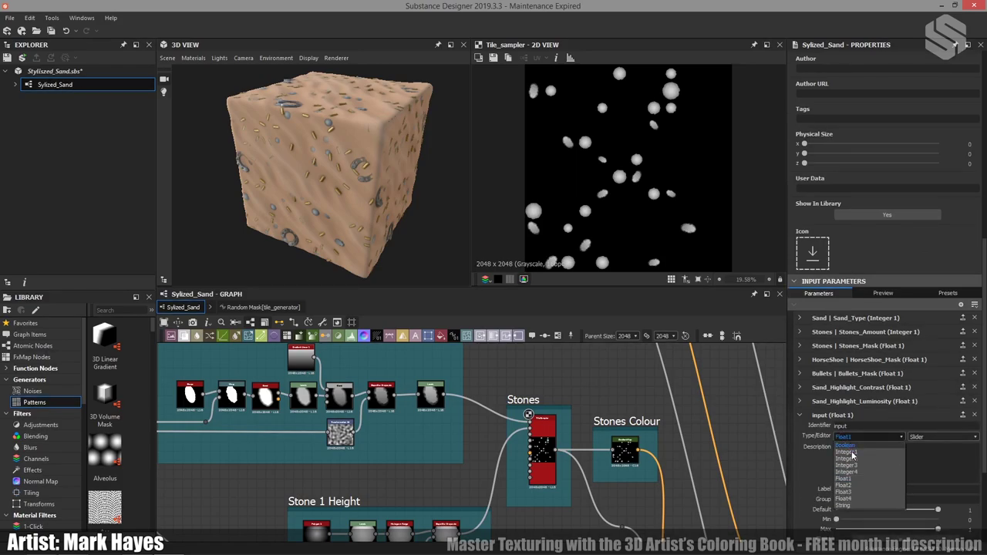
{"action": "left_click", "coordinate": [848, 452]}
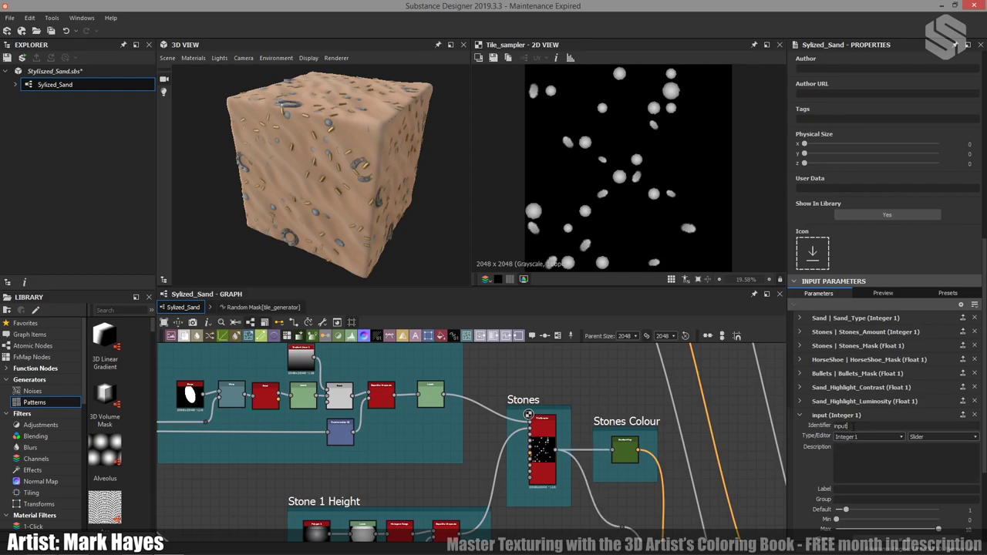
{"action": "left_click", "coordinate": [848, 420]}
{"action": "left_click", "coordinate": [849, 433]}
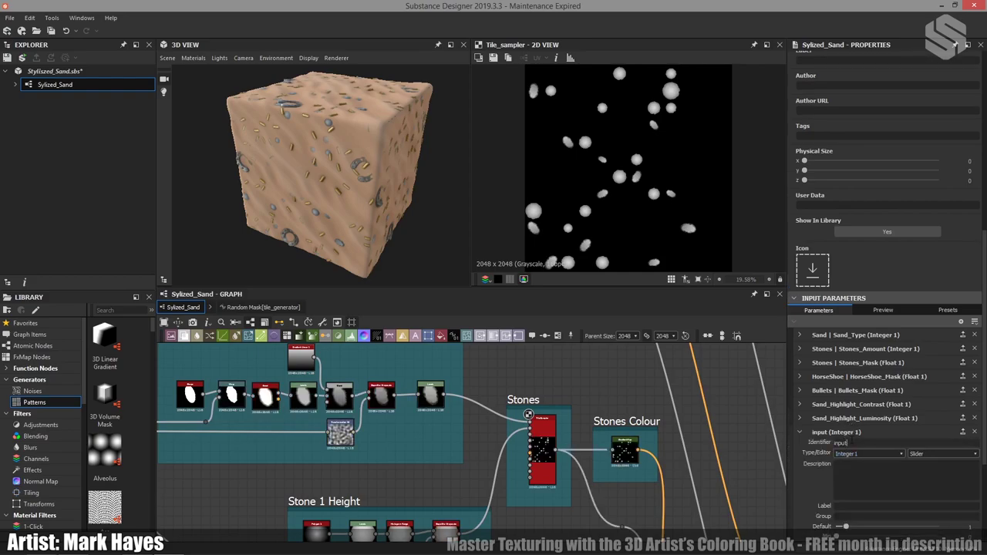
{"action": "type", "text": "stones_number"}
{"action": "key", "text": "Return"}
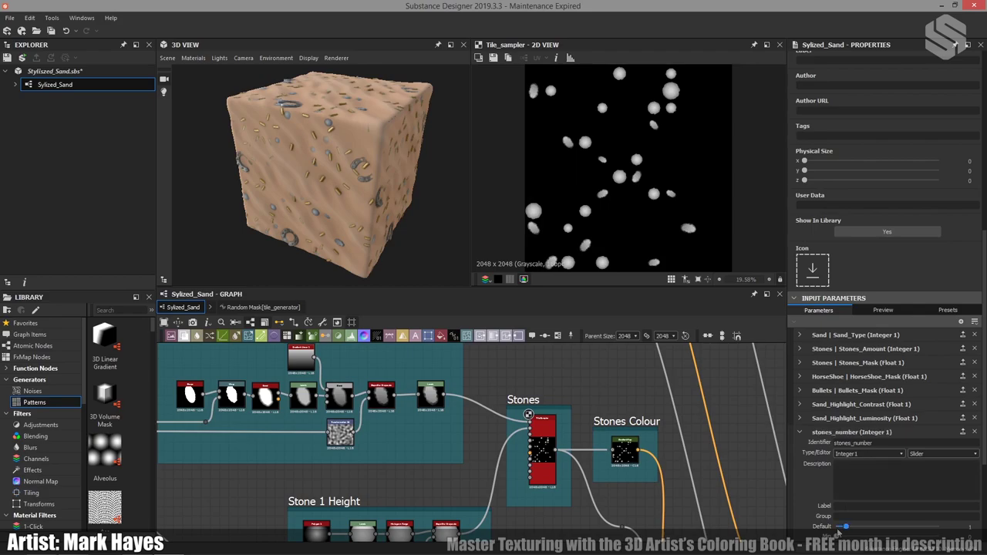
Assign the stones_number parameter to the Tile Sampler's X Amount and Y Amount, and return to the Sylized_Sand graph
{"action": "middle_click_drag", "start_coordinate": [548, 450], "coordinate": [601, 461]}
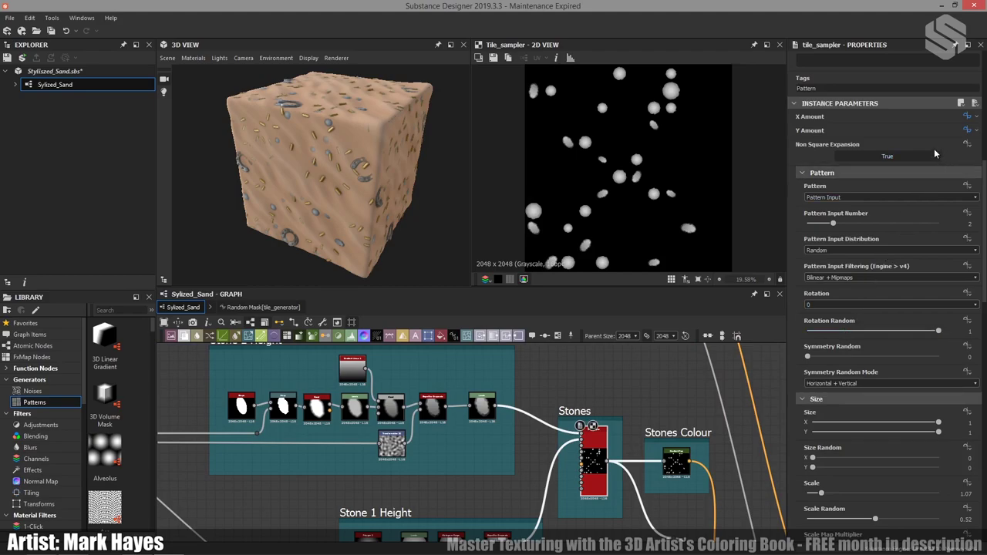
{"action": "left_click", "coordinate": [976, 117]}
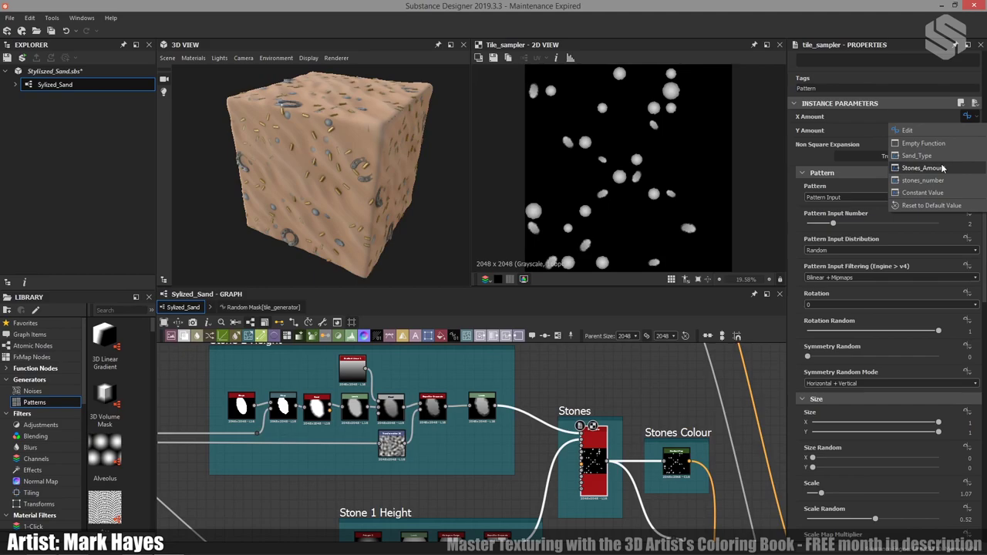
{"action": "left_click", "coordinate": [927, 182]}
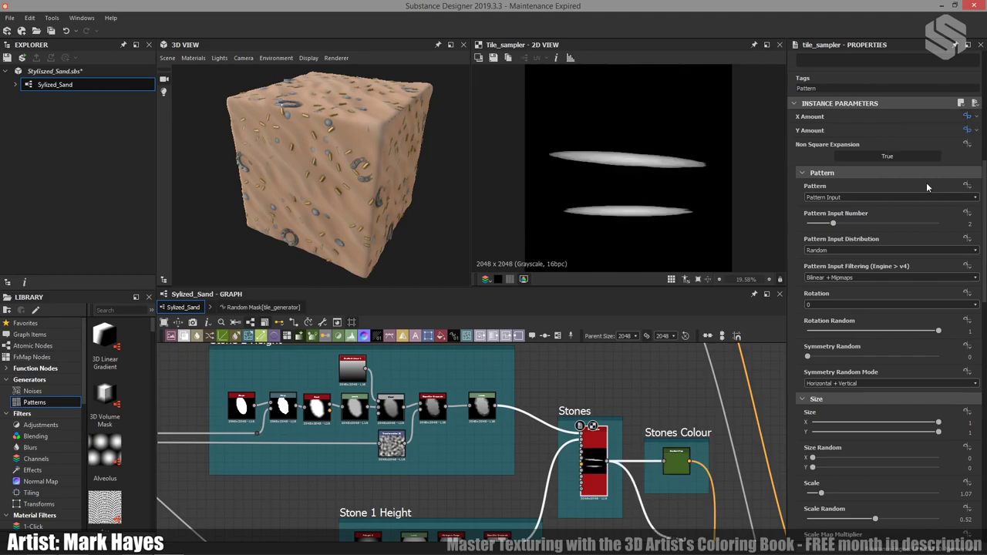
{"action": "left_click", "coordinate": [972, 132]}
{"action": "left_click", "coordinate": [976, 131]}
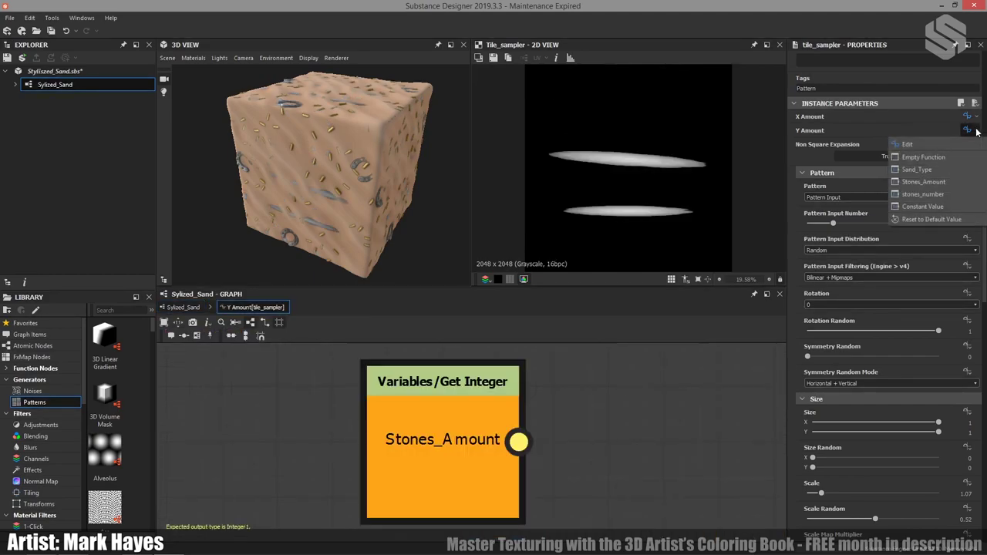
{"action": "left_click", "coordinate": [930, 193]}
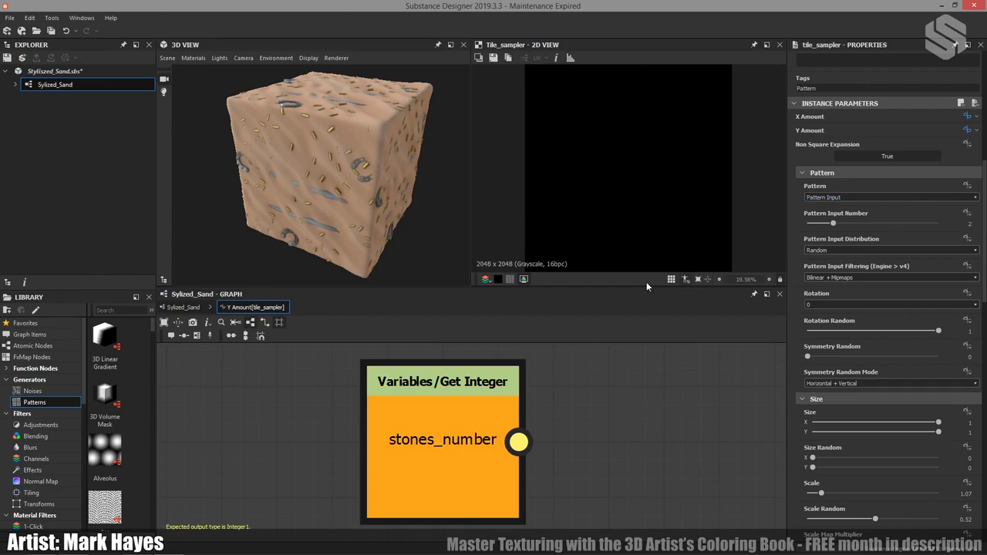
{"action": "left_click", "coordinate": [183, 308]}
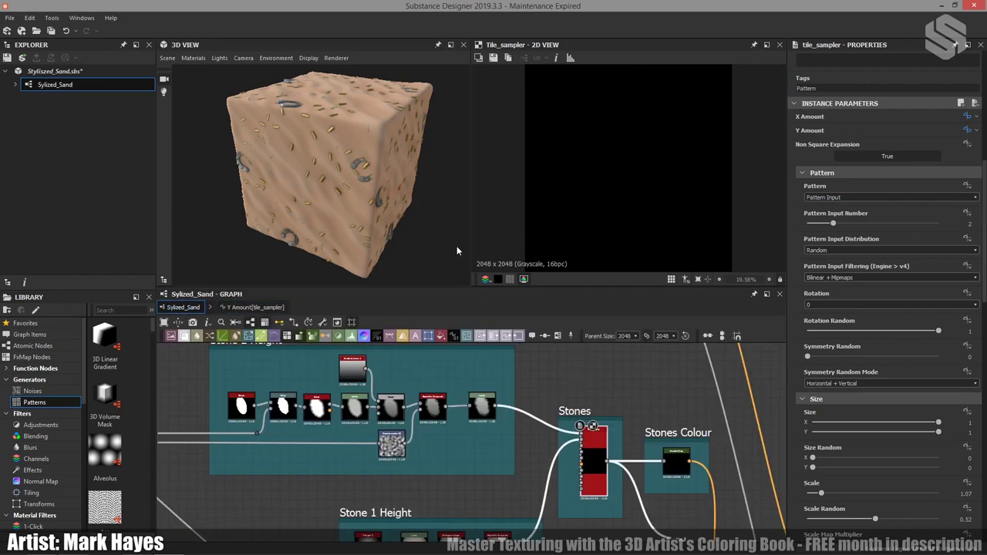
Set the default of the graph's stones_number input parameter to 8
{"action": "left_click", "coordinate": [574, 382]}
{"action": "left_click", "coordinate": [681, 400]}
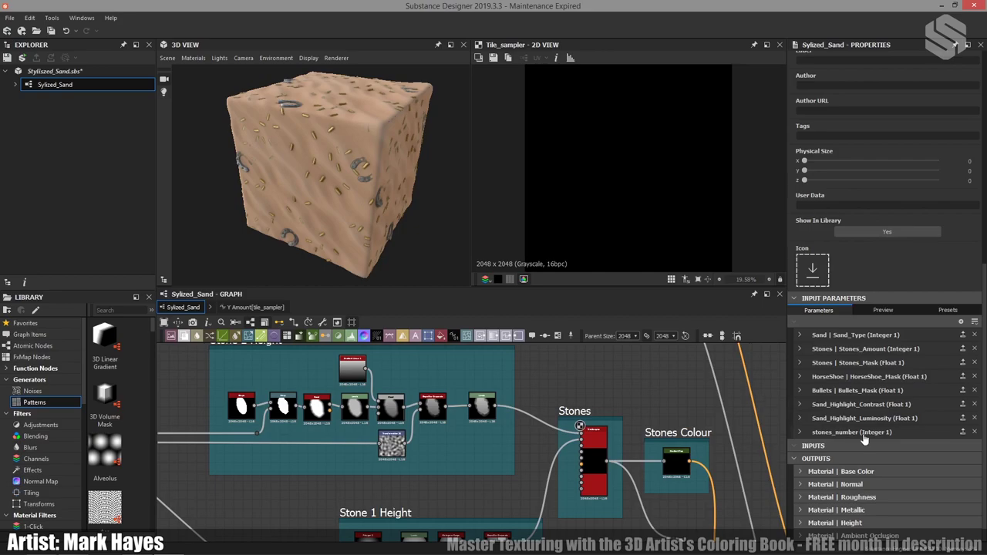
{"action": "left_click", "coordinate": [800, 432]}
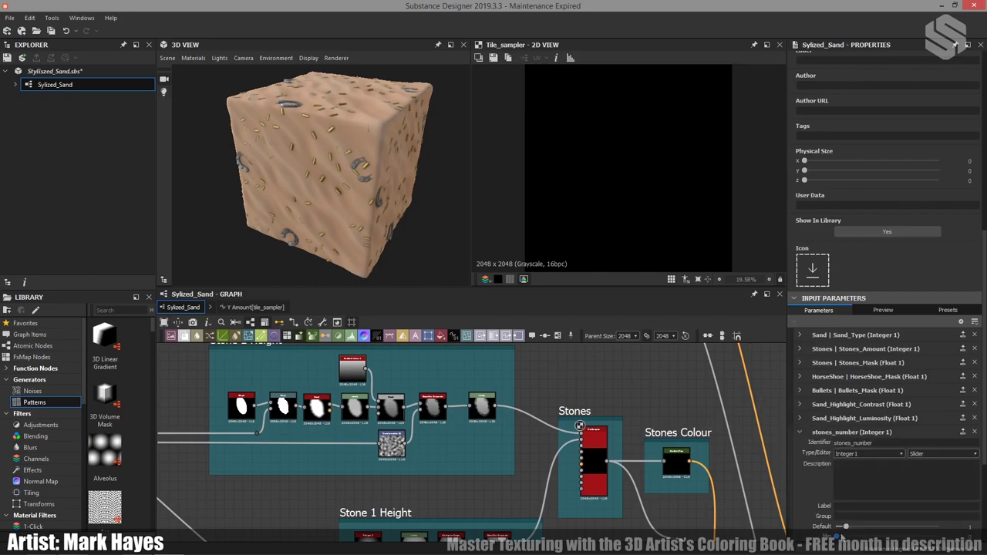
{"action": "left_click_drag", "start_coordinate": [846, 527], "coordinate": [918, 529]}
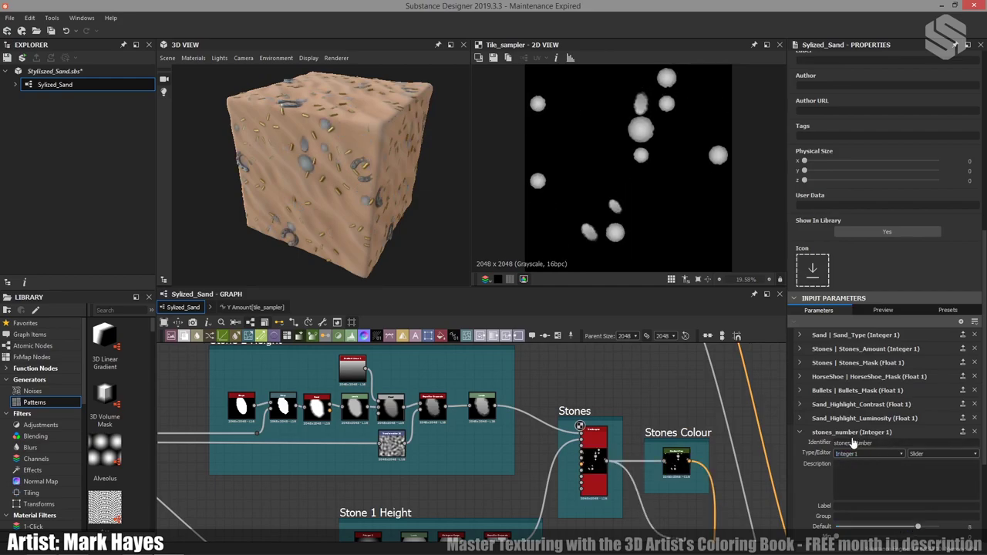
Reassign the Stones_Amount parameter to both X Amount and Y Amount of the Tile Sampler in the Stones frame
{"action": "left_click", "coordinate": [801, 351]}
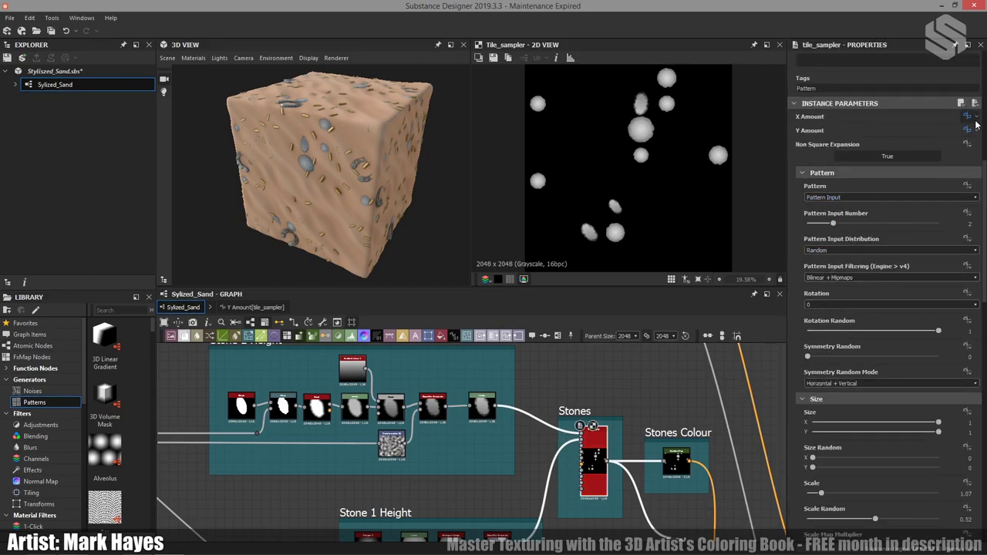
{"action": "left_click", "coordinate": [970, 117]}
{"action": "left_click", "coordinate": [926, 169]}
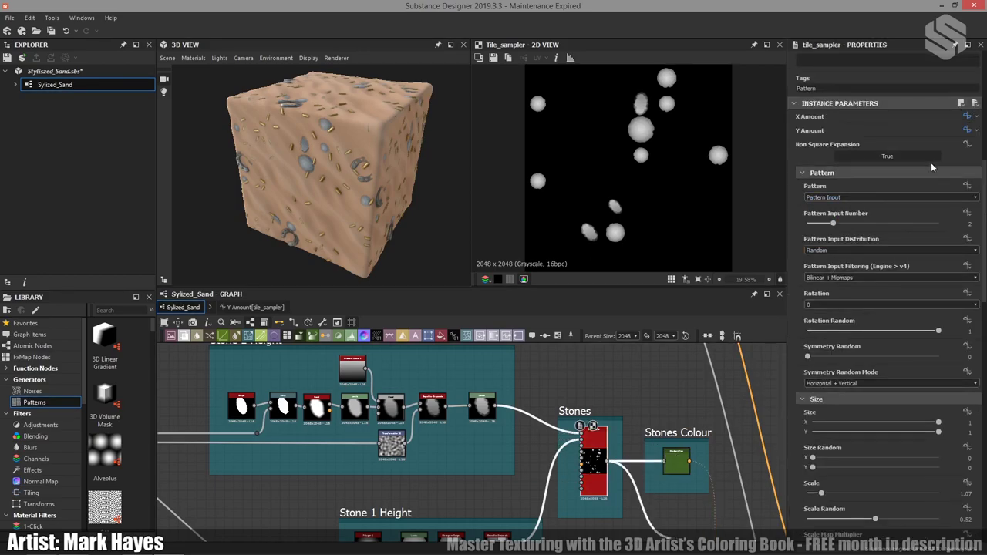
{"action": "left_click", "coordinate": [977, 130]}
{"action": "left_click", "coordinate": [916, 185]}
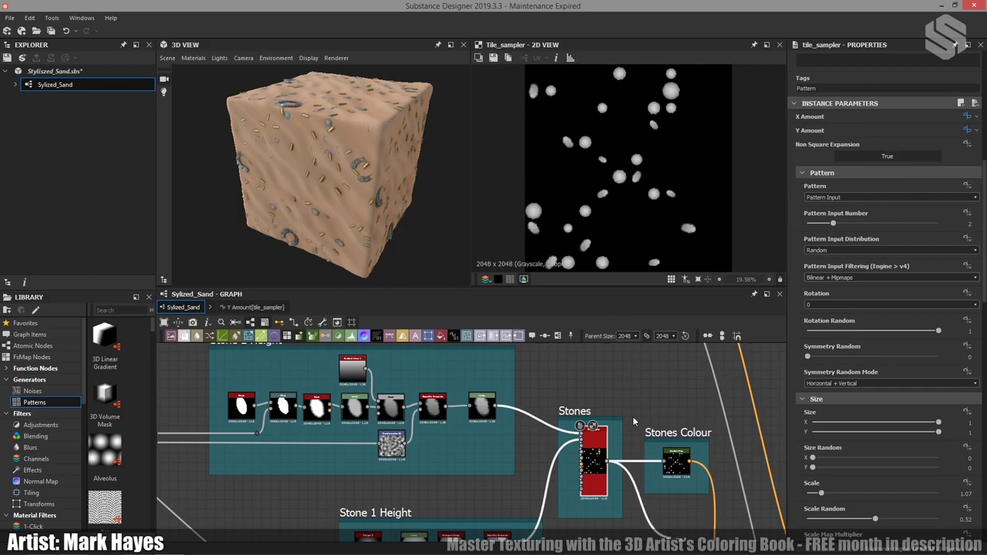
Show the graph's own input parameters and examine the cube's sand surface up close in the 3D view
{"action": "scroll", "coordinate": [605, 437], "scroll_direction": "down", "scroll_amount": 2}
{"action": "scroll", "coordinate": [605, 437], "scroll_direction": "down", "scroll_amount": 2}
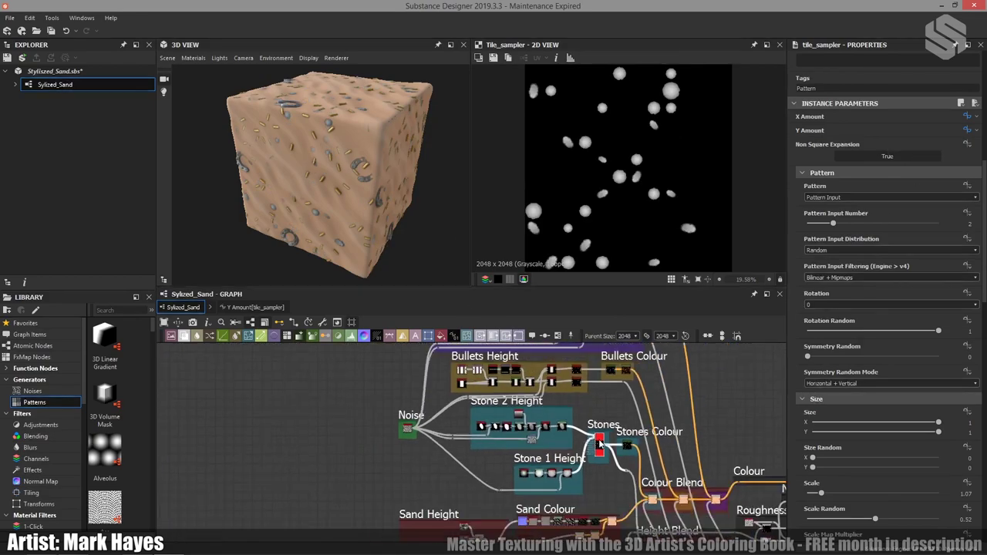
{"action": "left_click", "coordinate": [756, 428]}
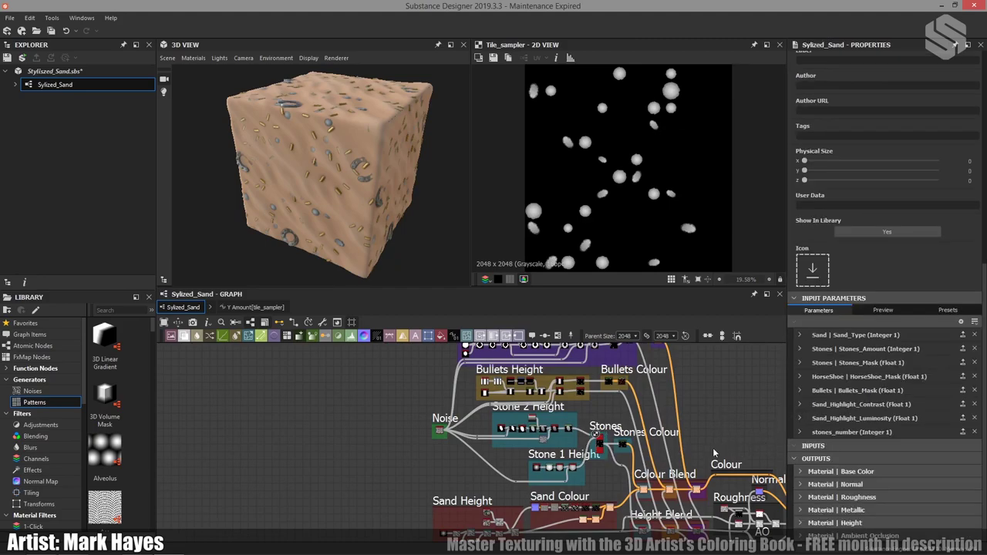
{"action": "left_click_drag", "start_coordinate": [344, 177], "coordinate": [398, 106]}
{"action": "scroll", "coordinate": [384, 154], "scroll_direction": "up", "scroll_amount": 5}
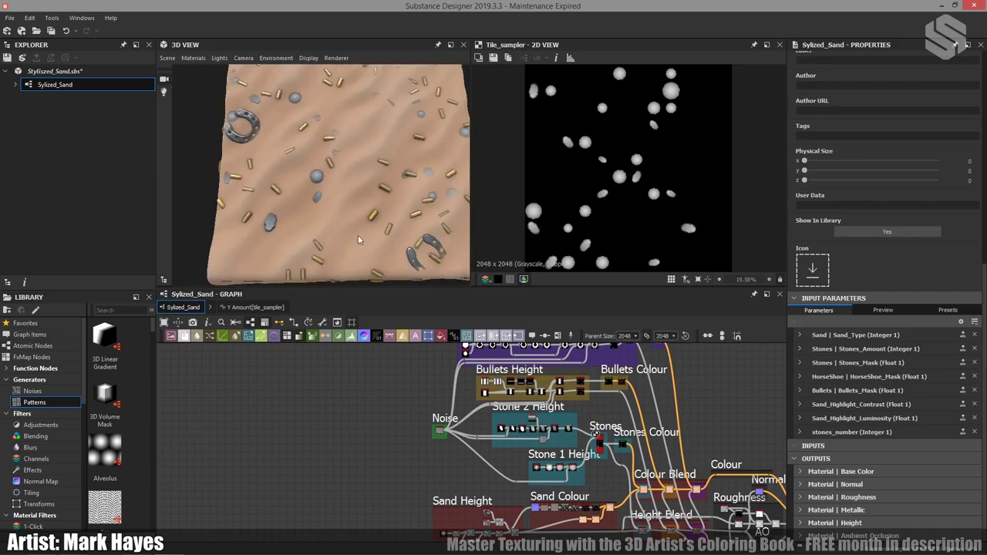
Preview the Splatter node in the Sand Height frame and show its instance parameters
{"action": "middle_click_drag", "start_coordinate": [420, 493], "coordinate": [409, 438]}
{"action": "scroll", "coordinate": [409, 464], "scroll_direction": "up", "scroll_amount": 2}
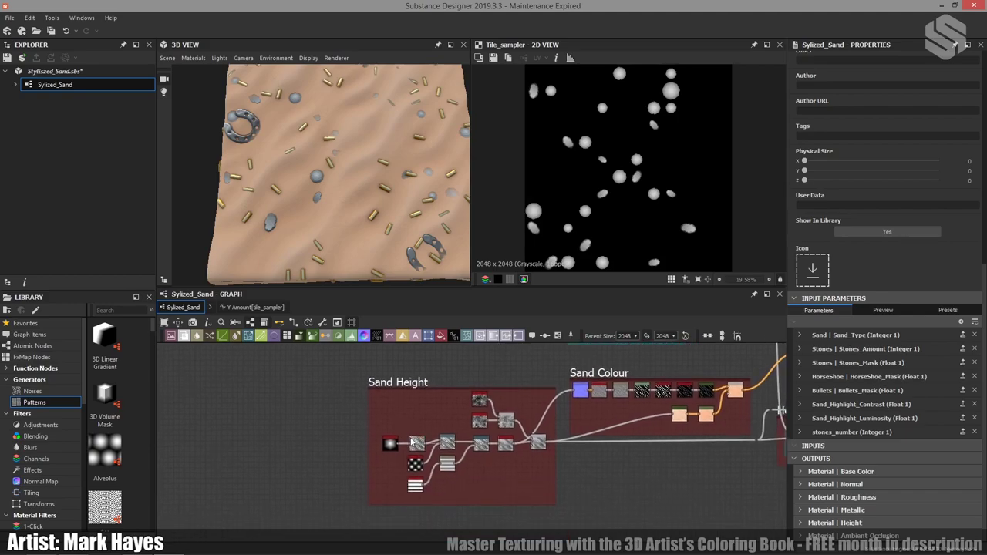
{"action": "scroll", "coordinate": [411, 441], "scroll_direction": "up", "scroll_amount": 2}
{"action": "scroll", "coordinate": [411, 442], "scroll_direction": "up", "scroll_amount": 1}
{"action": "double_click", "coordinate": [425, 452]}
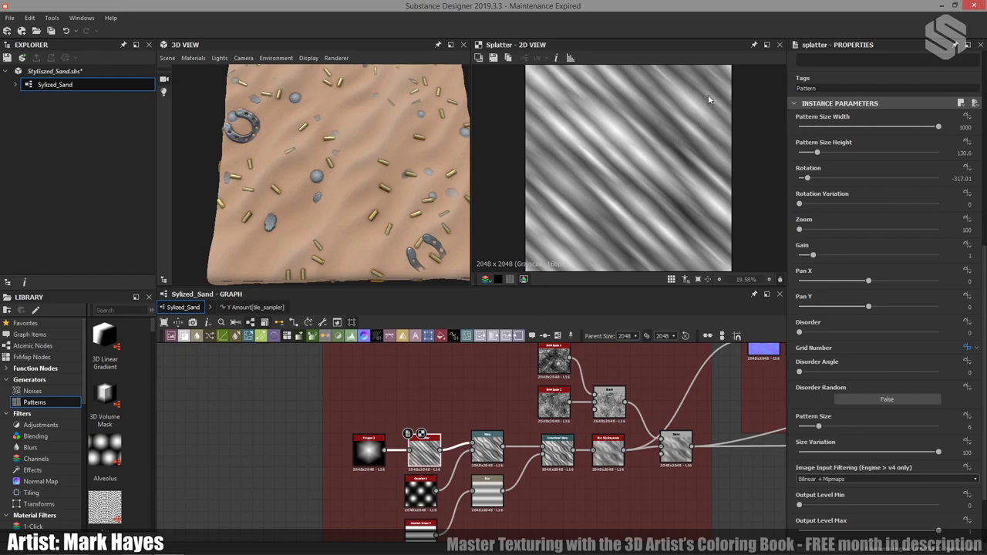
Set the default of the graph's Sand_Type input parameter to 5 and inspect the sand surface in the 3D view
{"action": "left_click", "coordinate": [239, 425]}
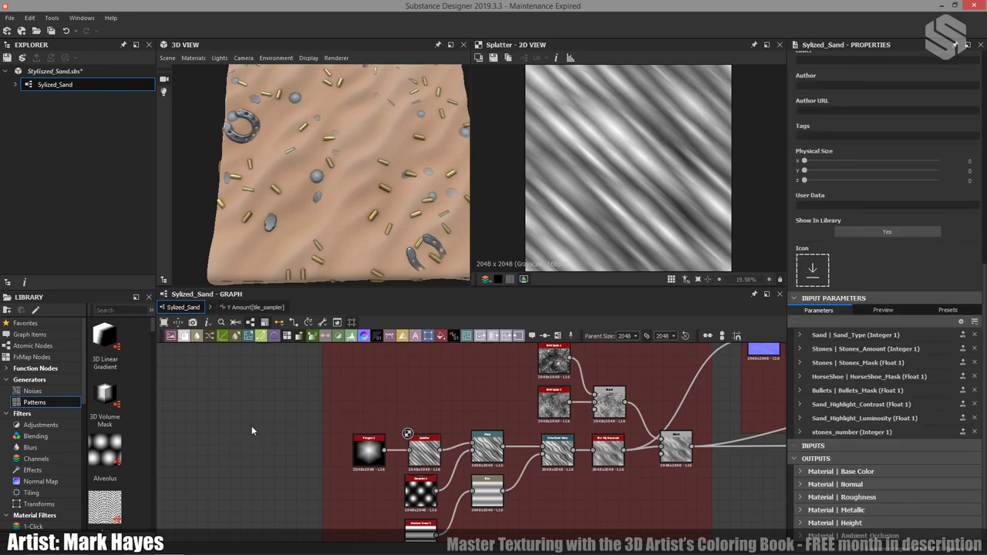
{"action": "left_click", "coordinate": [800, 336]}
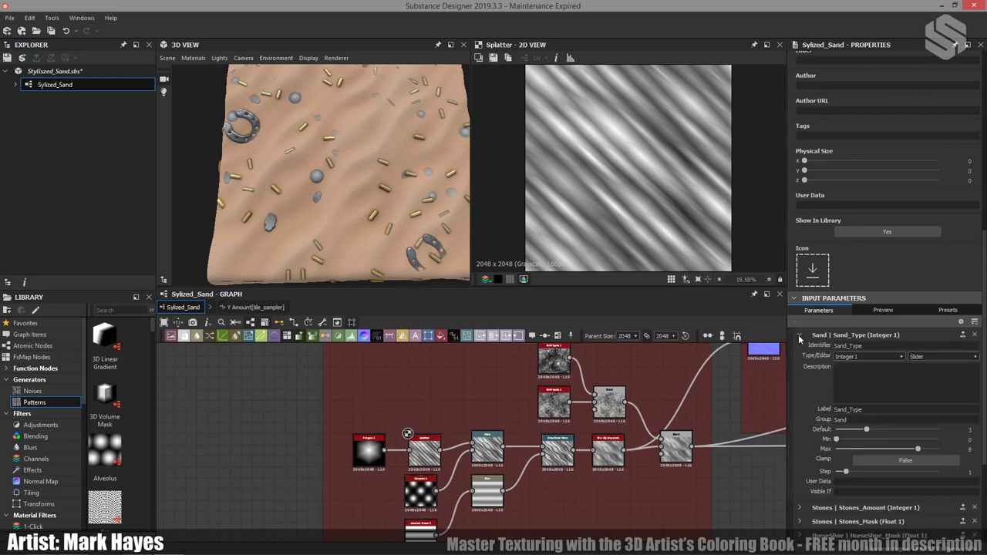
{"action": "left_click_drag", "start_coordinate": [870, 432], "coordinate": [890, 432]}
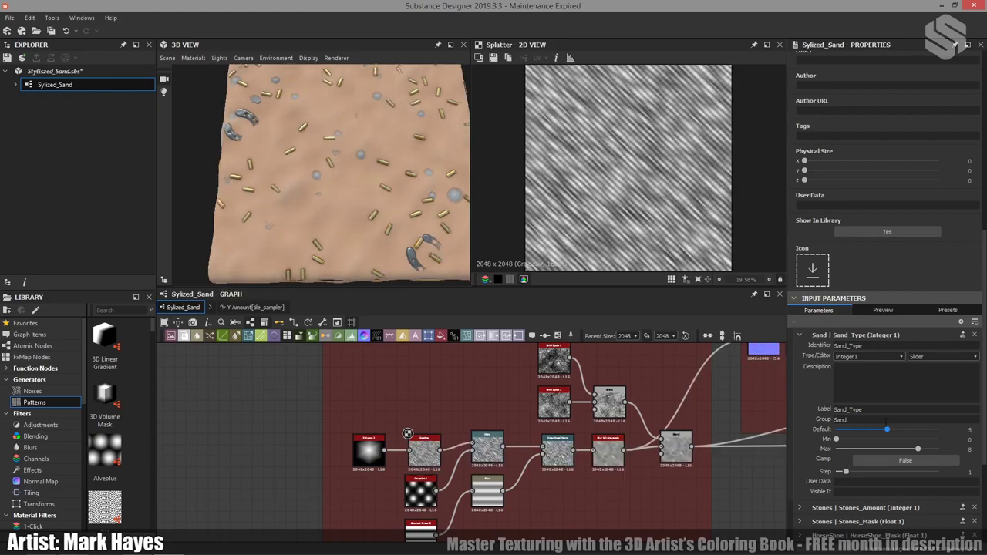
{"action": "left_click_drag", "start_coordinate": [421, 255], "coordinate": [333, 221]}
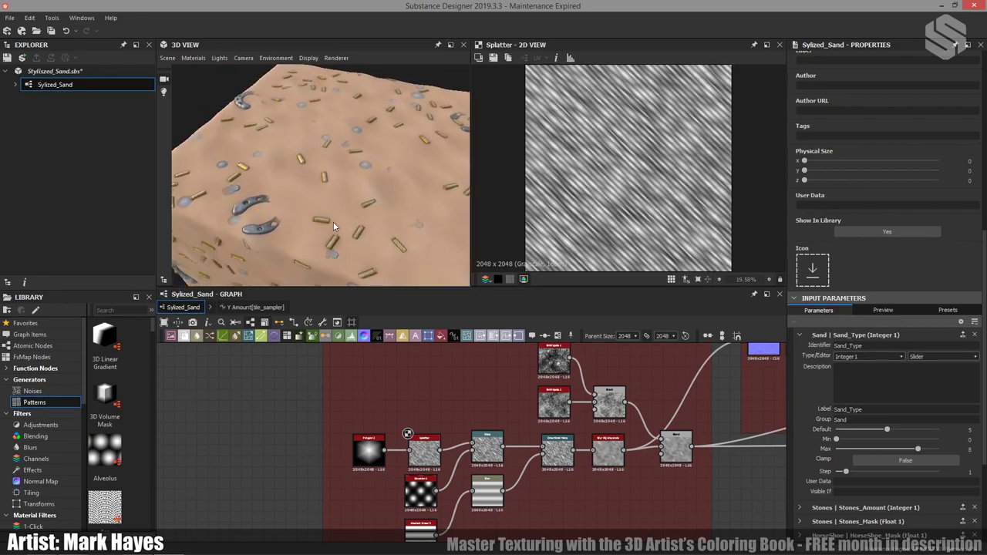
{"action": "left_click", "coordinate": [801, 335]}
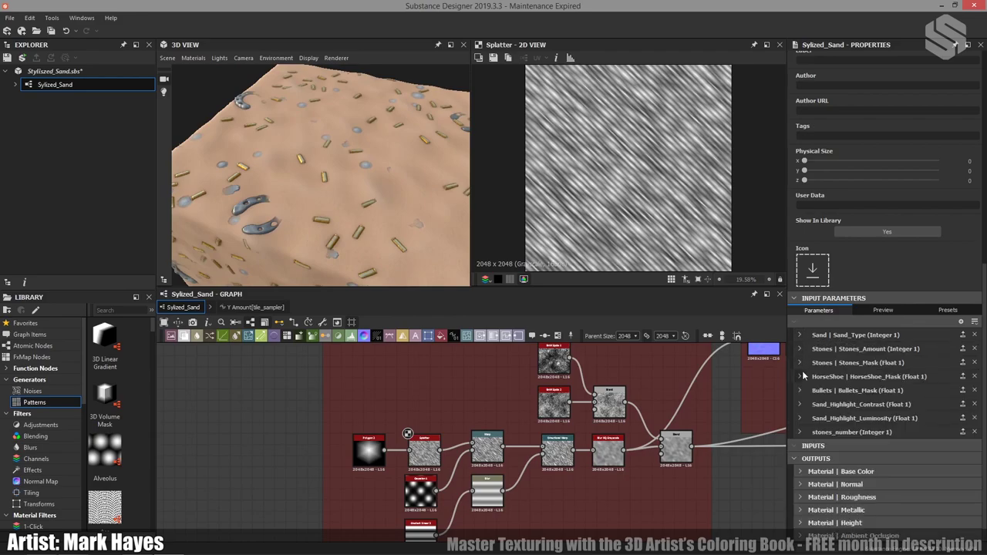
Set the default of the Sand_Highlight_Luminosity input parameter to 0.33 and check the sand highlights on the cube in the 3D view
{"action": "left_click", "coordinate": [799, 418]}
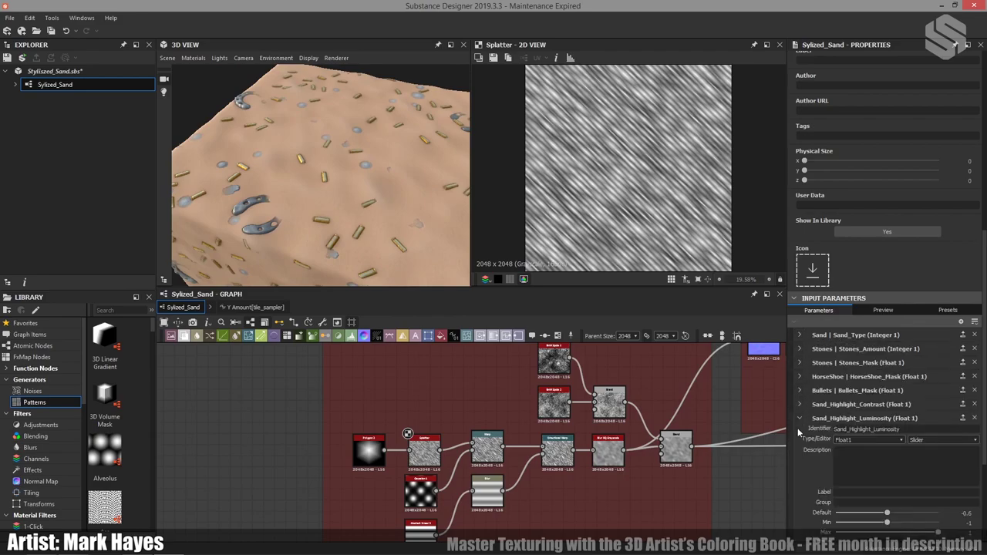
{"action": "left_click_drag", "start_coordinate": [381, 208], "coordinate": [328, 185]}
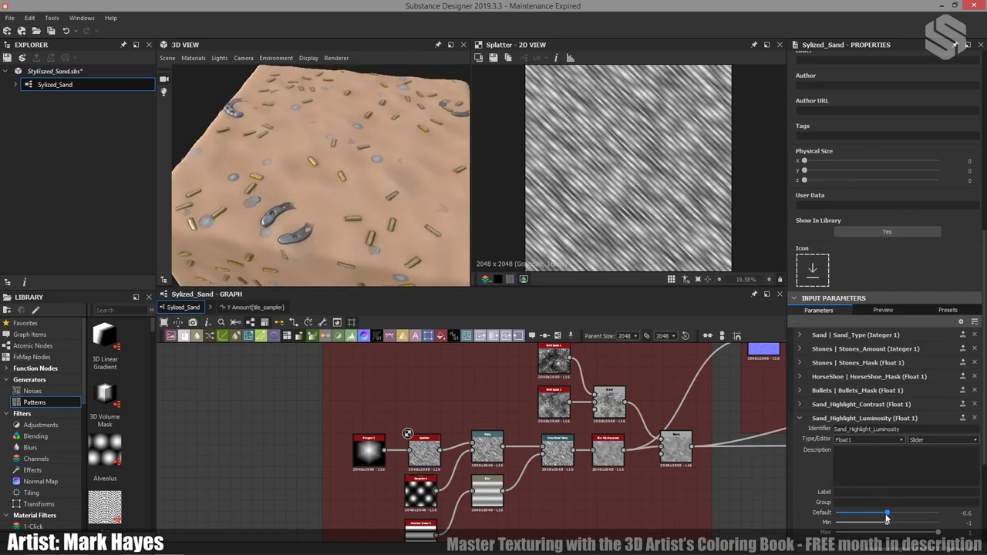
{"action": "left_click_drag", "start_coordinate": [888, 513], "coordinate": [918, 513]}
{"action": "left_click_drag", "start_coordinate": [393, 228], "coordinate": [378, 185]}
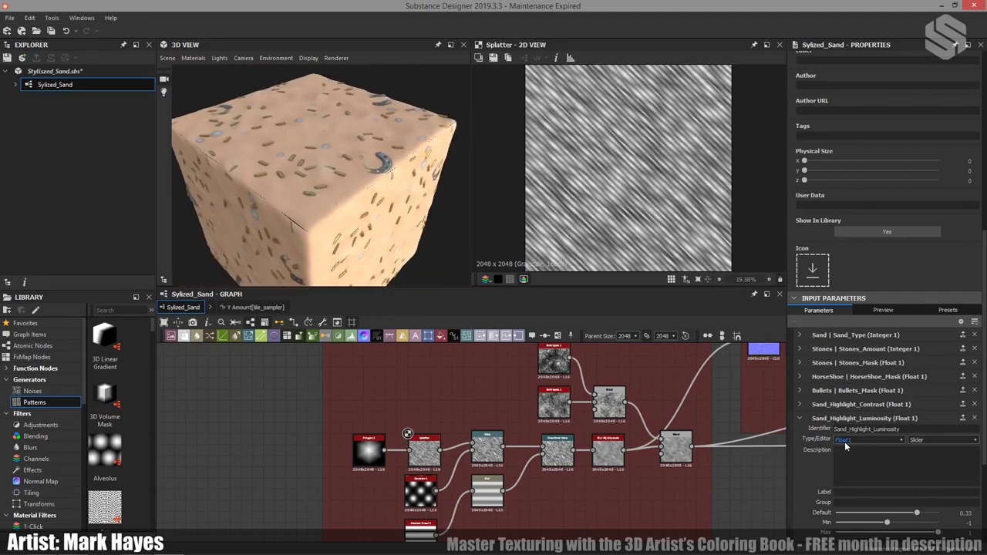
Set the default of the Sand_Type input parameter to 3, inspecting the dunes on the cube, and collapse the expanded parameter entries
{"action": "left_click", "coordinate": [808, 338]}
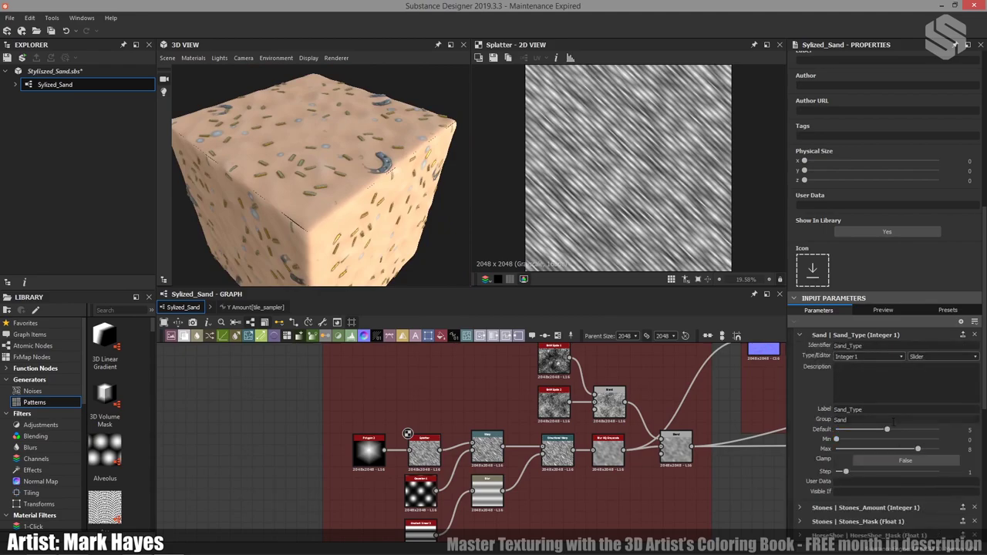
{"action": "left_click_drag", "start_coordinate": [885, 427], "coordinate": [867, 429]}
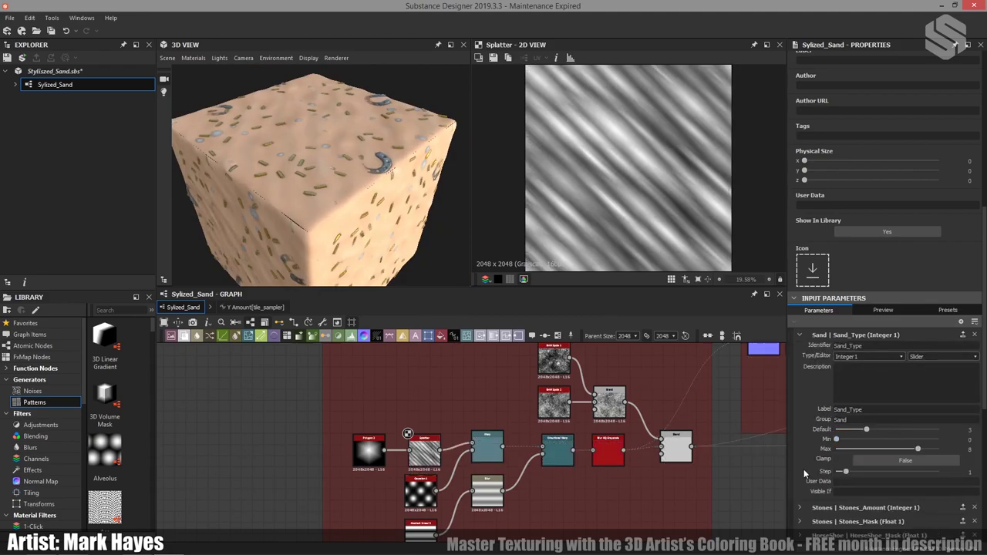
{"action": "left_click_drag", "start_coordinate": [315, 195], "coordinate": [402, 224]}
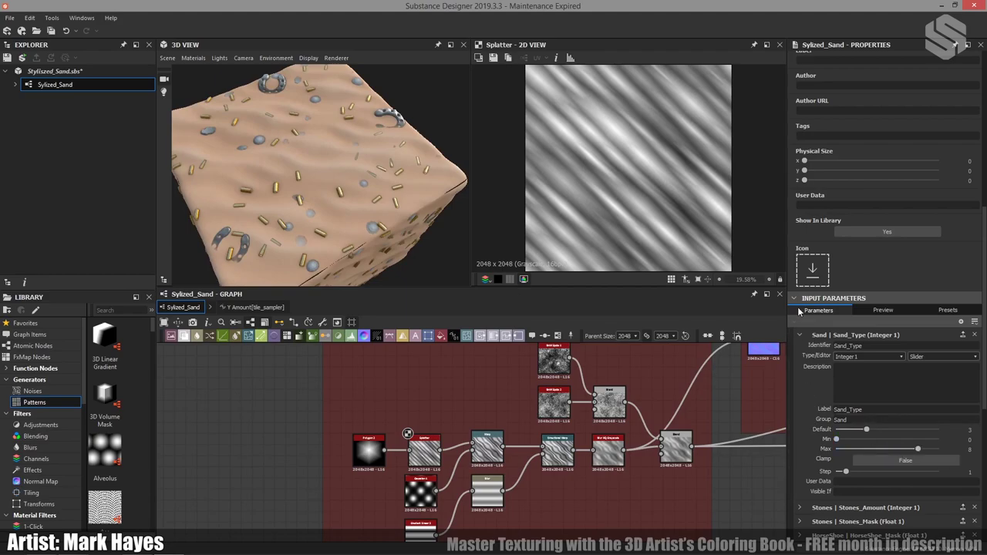
{"action": "left_click", "coordinate": [799, 335]}
{"action": "left_click", "coordinate": [803, 418]}
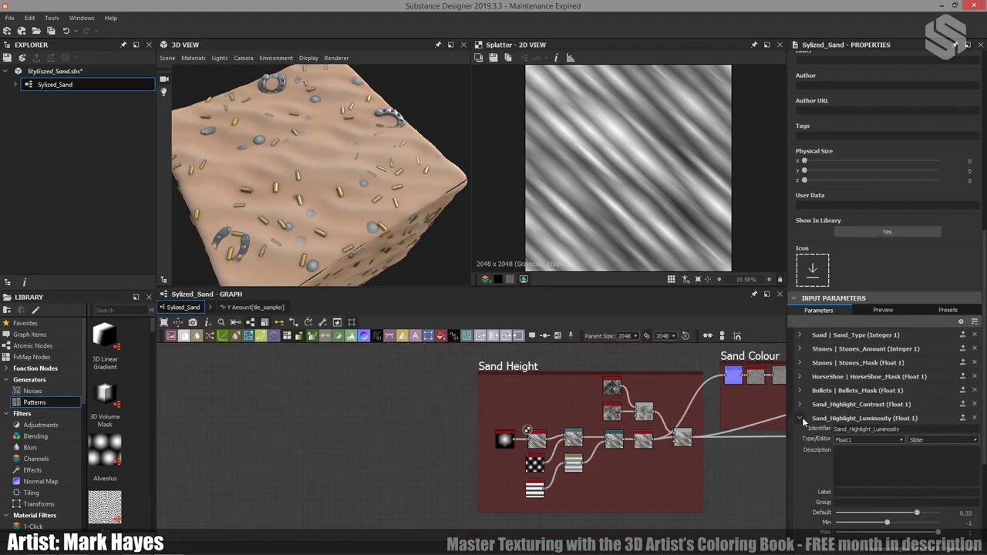
{"action": "left_click", "coordinate": [802, 418]}
{"action": "scroll", "coordinate": [734, 473], "scroll_direction": "down", "scroll_amount": 2}
{"action": "scroll", "coordinate": [518, 437], "scroll_direction": "down", "scroll_amount": 3}
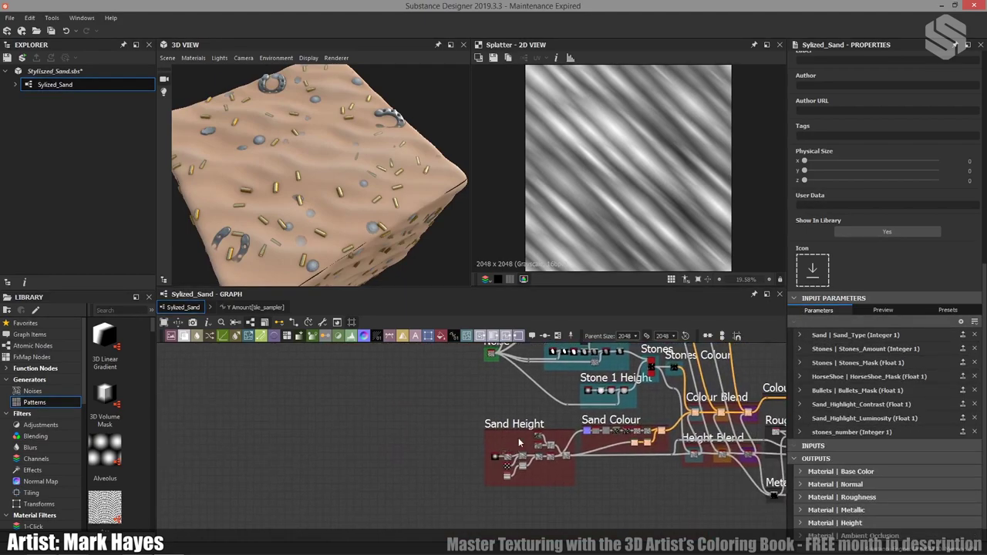
{"action": "scroll", "coordinate": [499, 395], "scroll_direction": "down", "scroll_amount": 2}
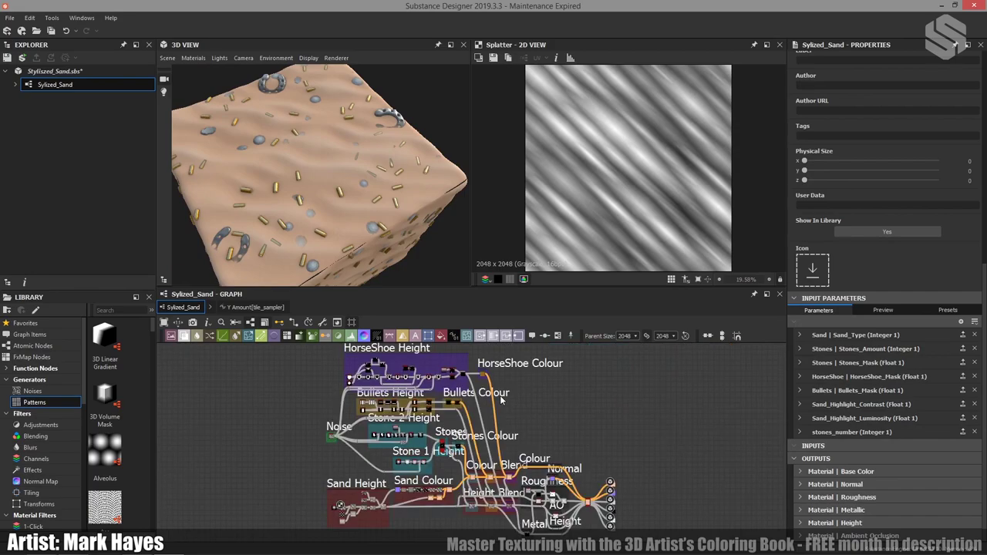